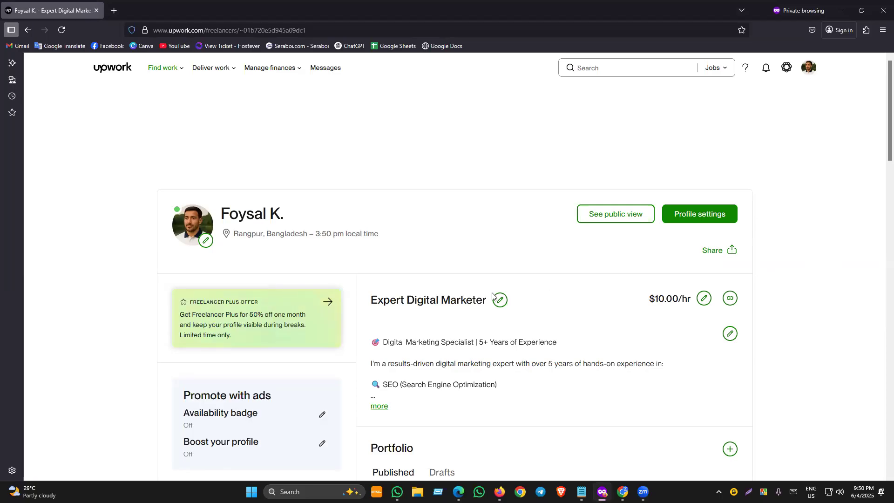
Switch to the ChatGPT conversation with the YouTube Video Expert thumbnail in Firefox and reload it.
scroll(404, 227, down, 2)
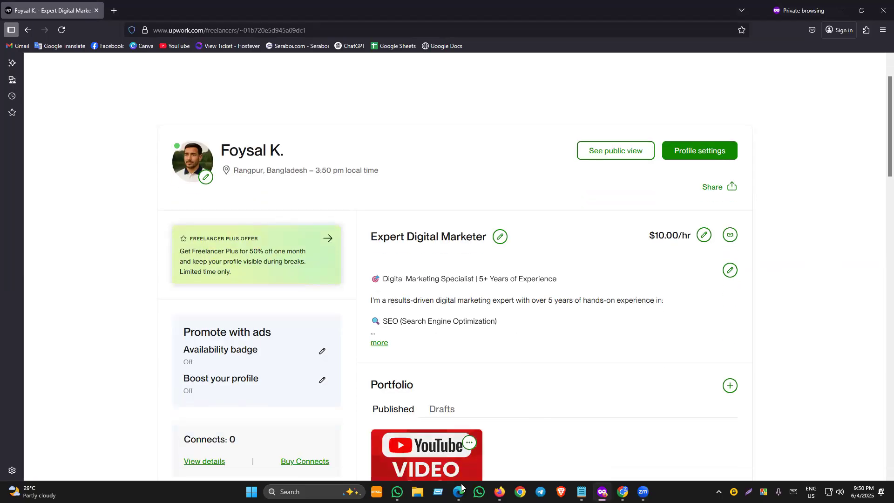
click(499, 492)
click(63, 31)
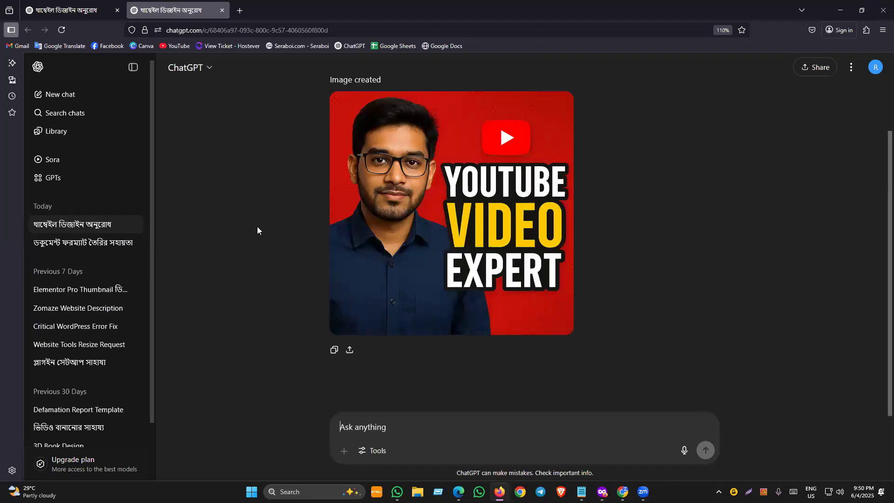
Examine the generated YouTube Video Expert thumbnail and its prompt, viewing the image enlarged.
scroll(227, 185, up, 2)
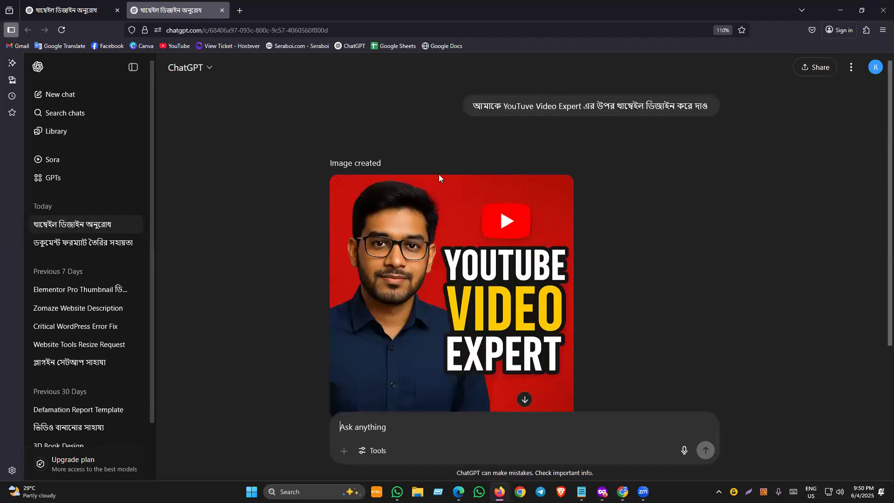
scroll(438, 174, down, 2)
click(509, 290)
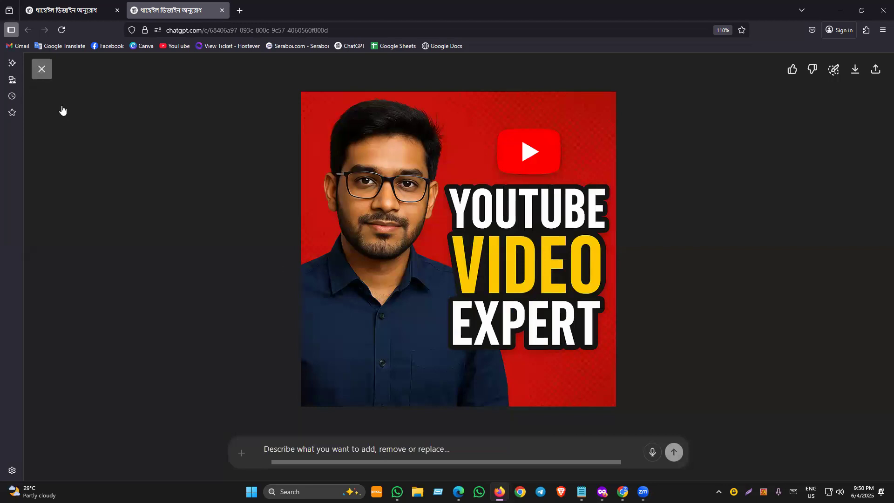
click(40, 70)
scroll(423, 254, up, 3)
scroll(357, 269, down, 3)
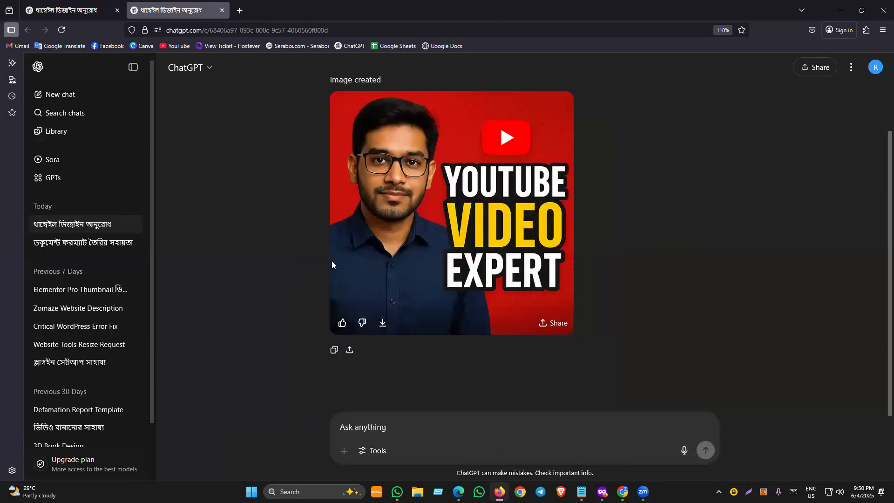
scroll(255, 276, up, 2)
scroll(267, 271, down, 2)
click(488, 187)
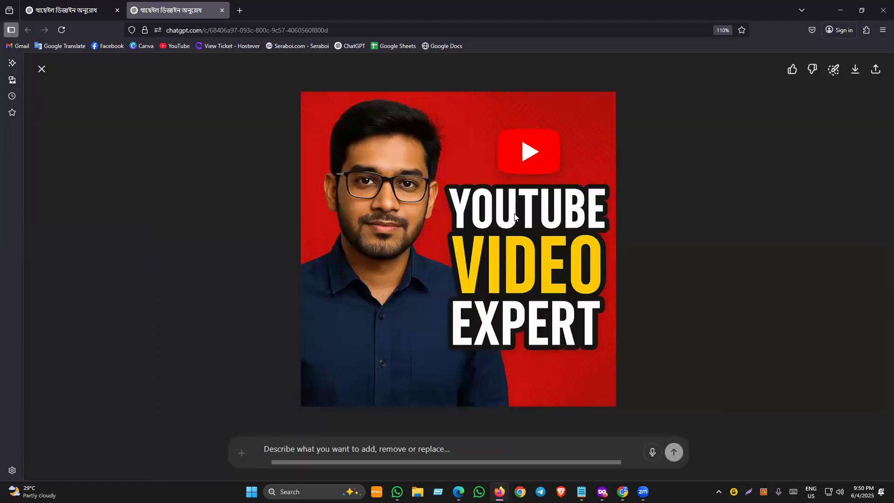
Search Google for "upwork image size" on a new page.
click(246, 11)
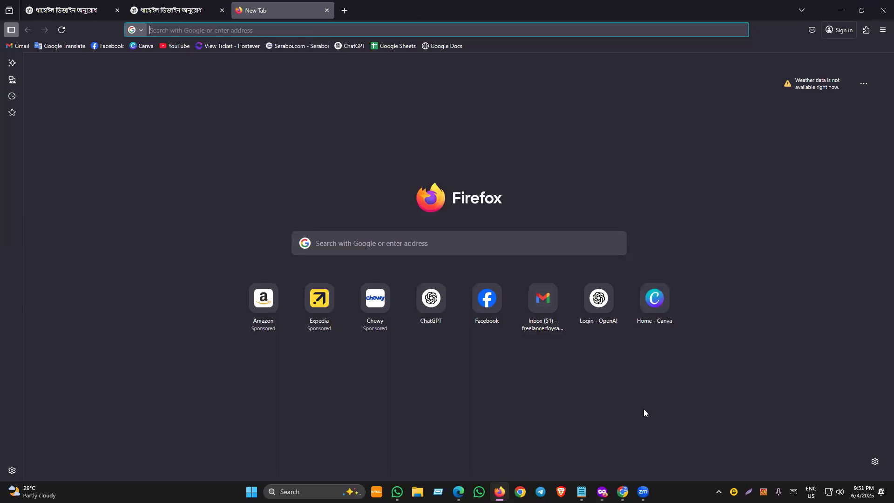
click(763, 491)
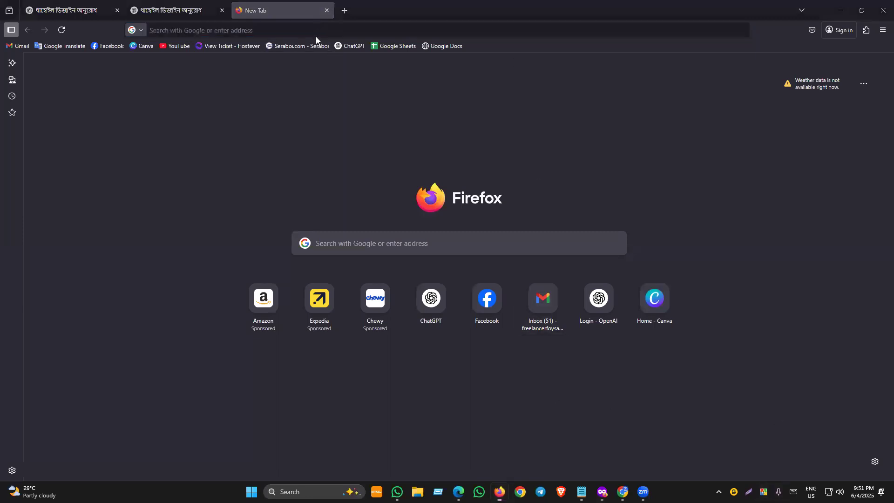
click(316, 36)
text(up)
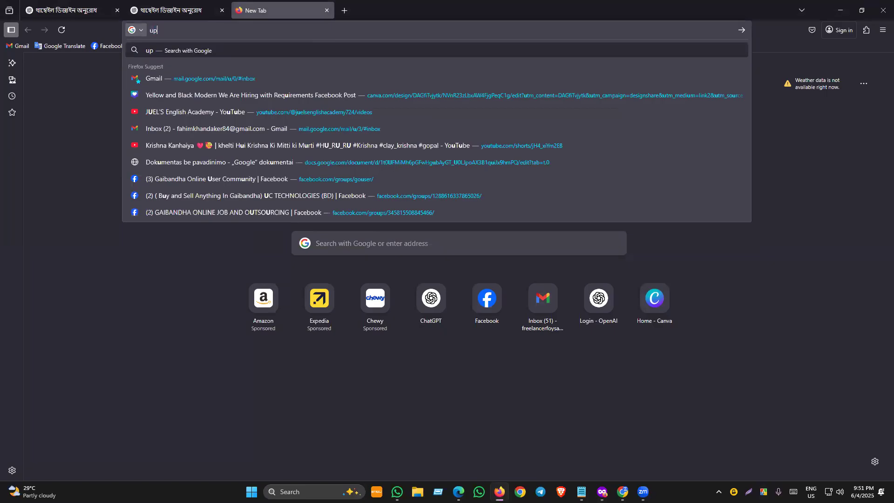
text(work )
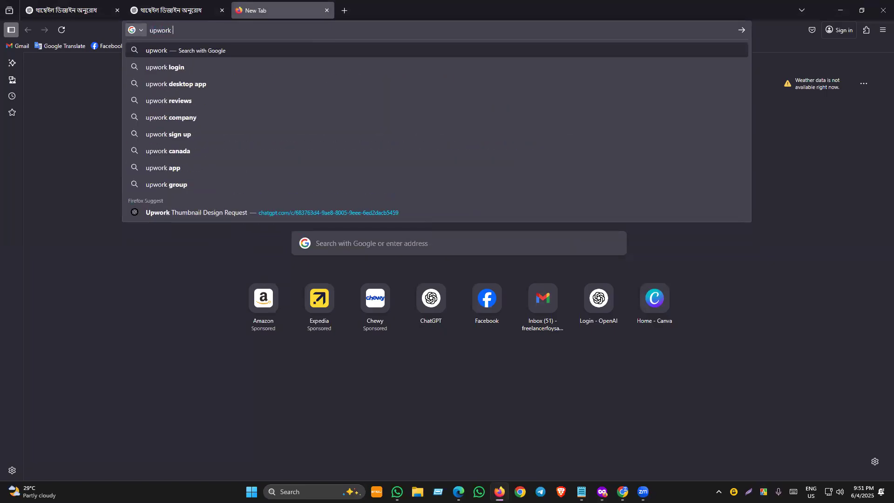
text(image)
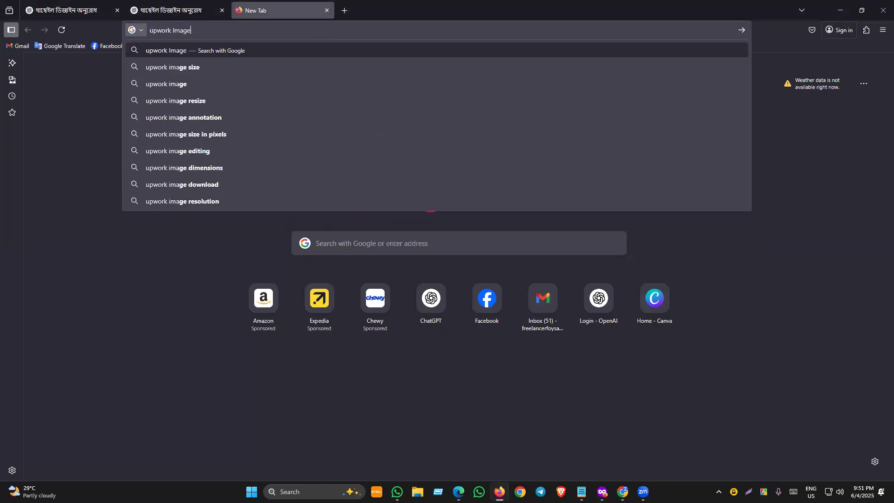
click(168, 67)
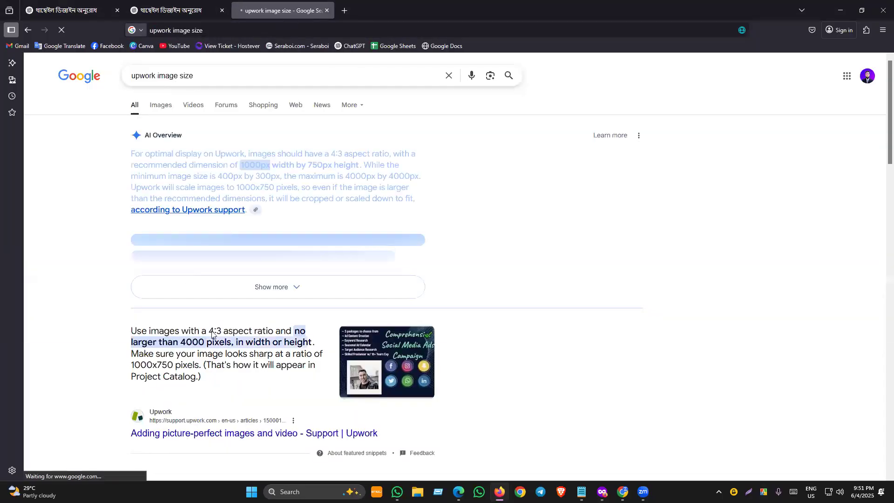
Read the recommended aspect ratio and pixel dimensions for Upwork images in the featured result.
scroll(280, 200, down, 3)
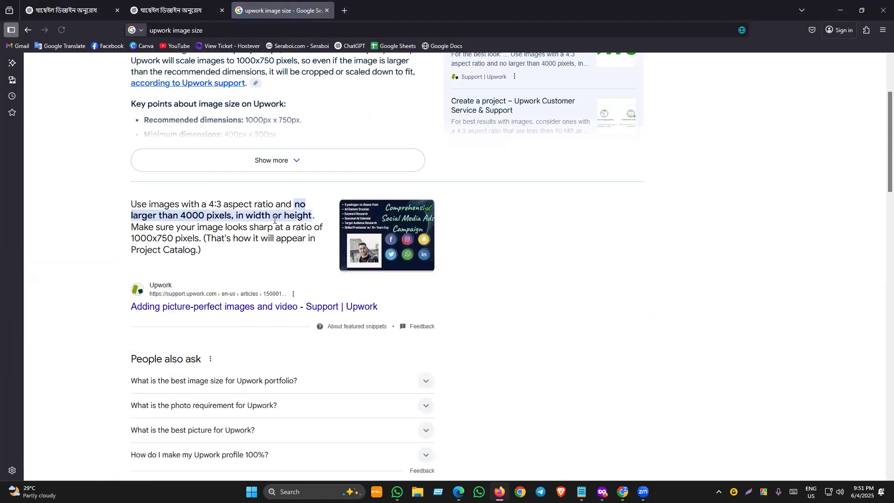
scroll(221, 219, down, 1)
drag(210, 172, 224, 175)
drag(131, 206, 192, 206)
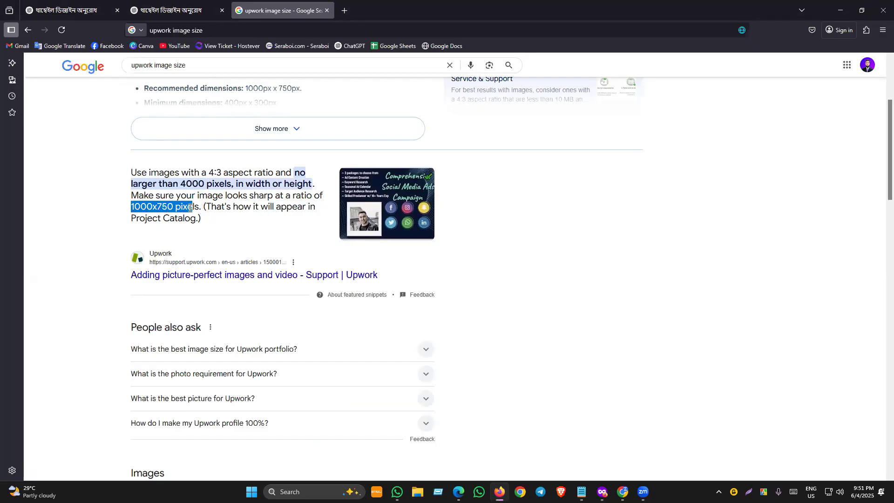
click(191, 207)
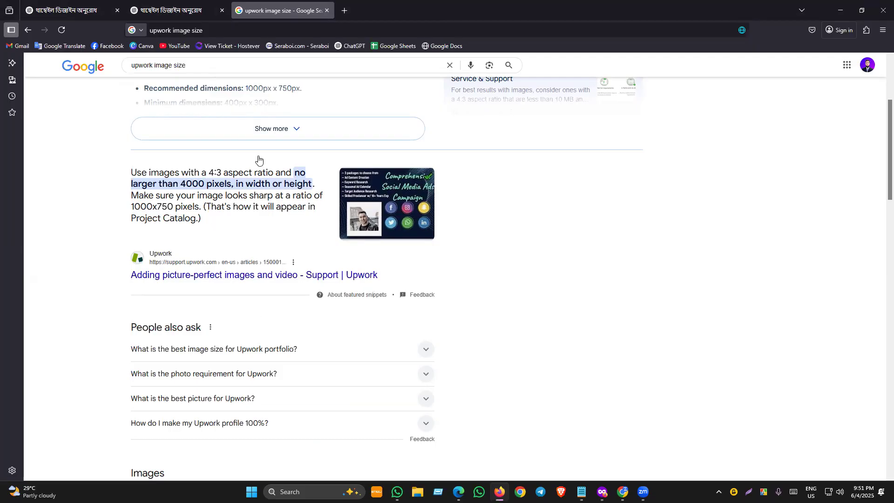
Return to the thumbnail conversation, leave the enlarged image and send the prompt "Image Size: 1000 by 750 PX".
click(172, 10)
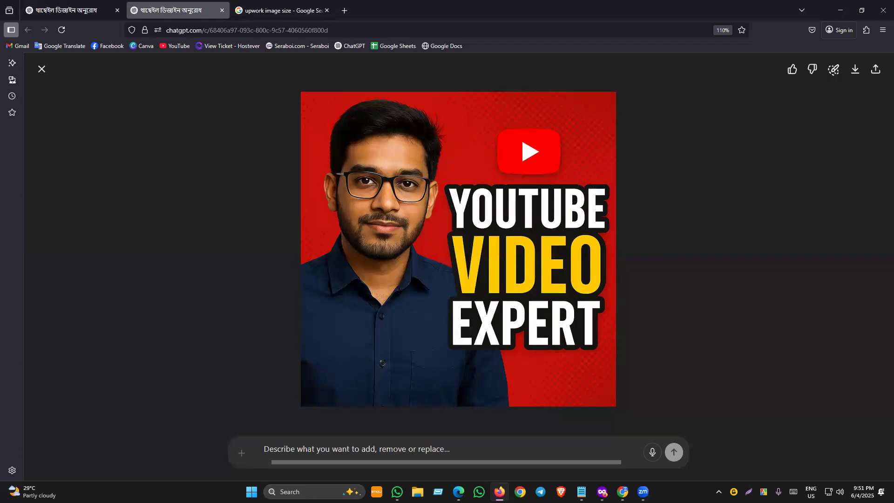
mouse_move(459, 491)
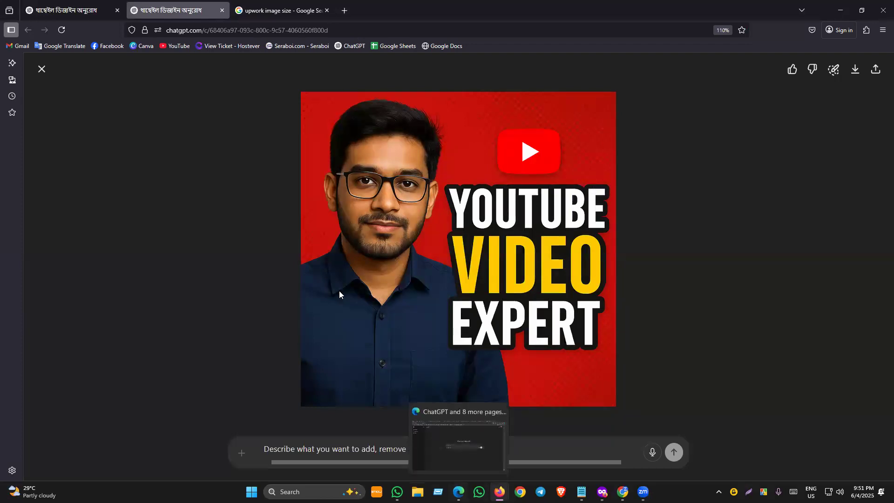
click(42, 68)
mouse_move(438, 298)
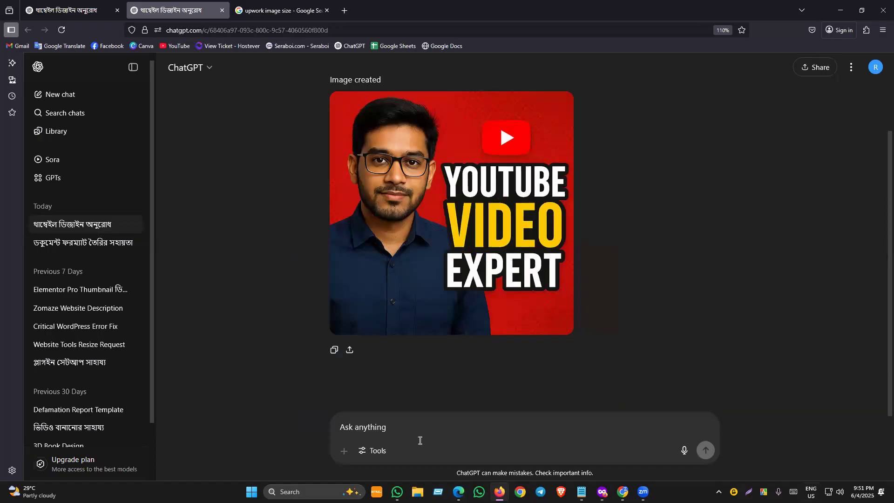
text(Image Size: 1000 by 750 PX)
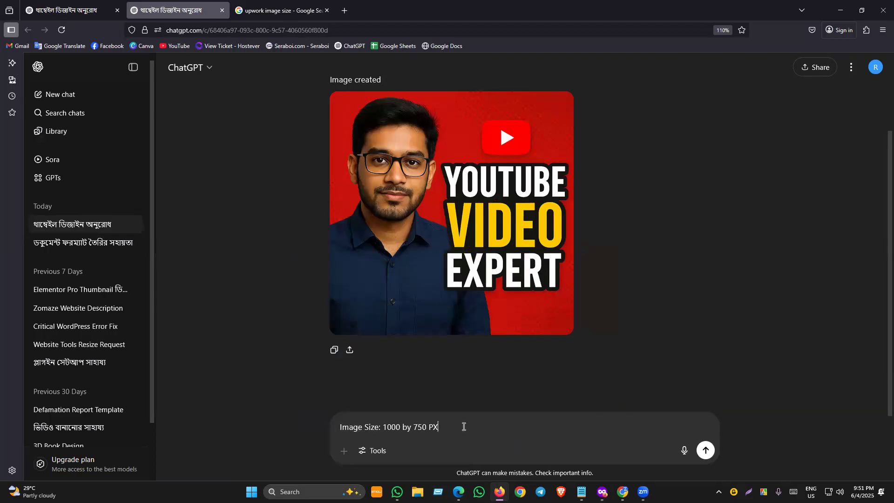
key(Return)
scroll(651, 196, up, 2)
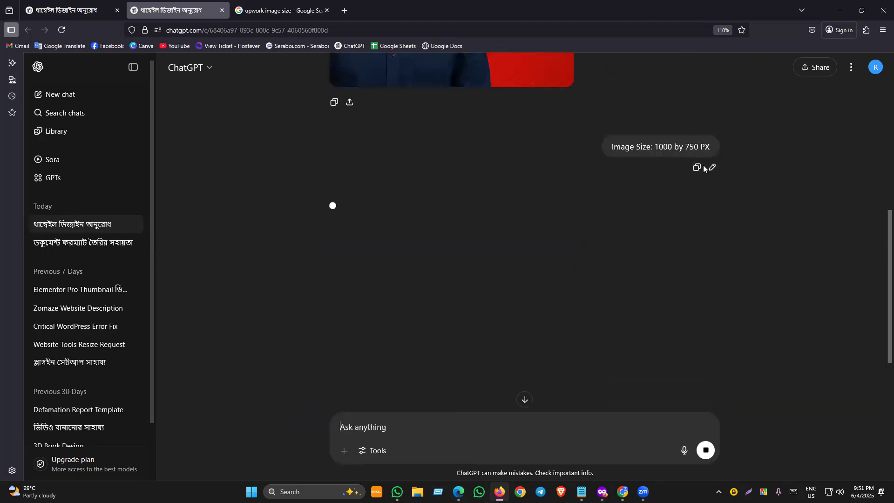
scroll(638, 215, down, 3)
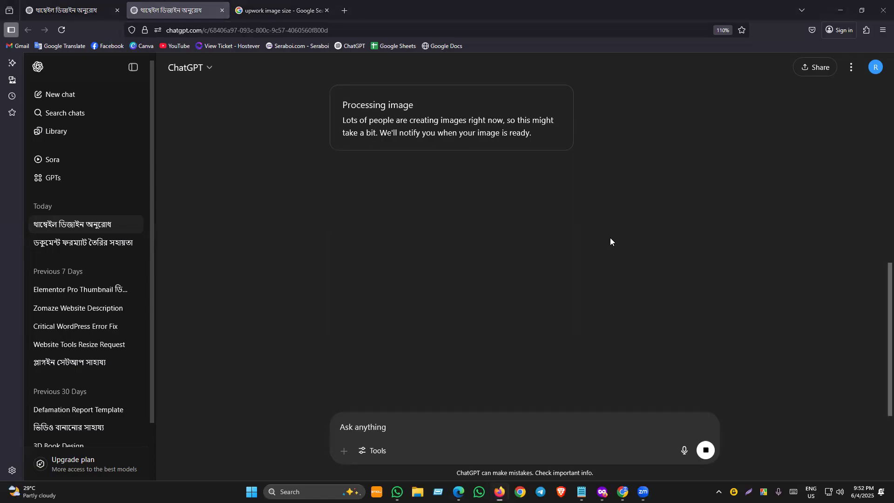
scroll(440, 230, up, 3)
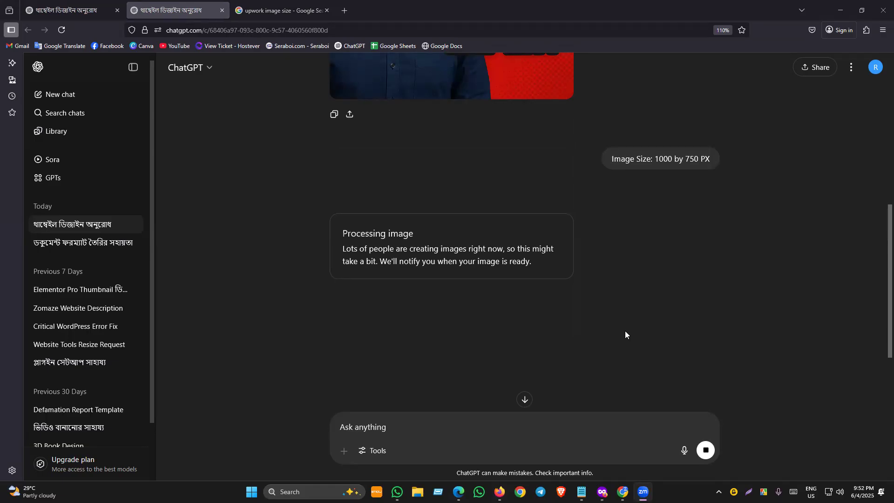
scroll(599, 300, up, 3)
scroll(631, 347, up, 2)
scroll(541, 338, down, 7)
scroll(474, 275, up, 3)
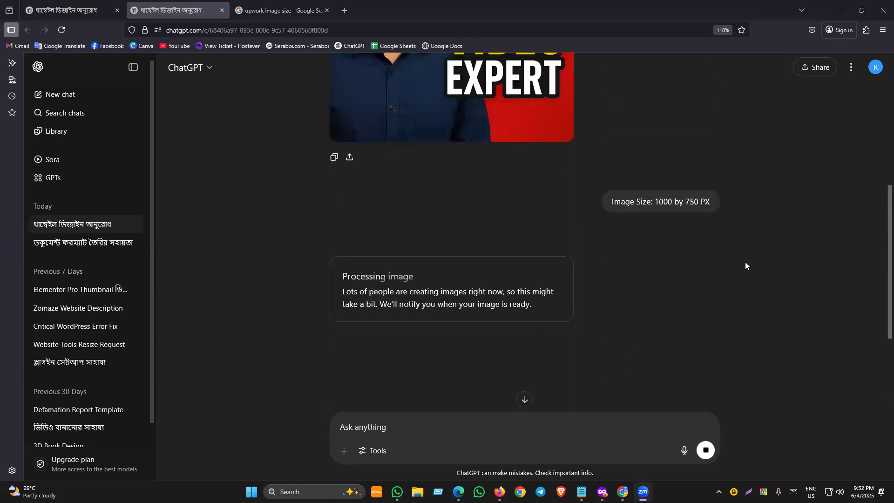
scroll(769, 240, up, 3)
scroll(495, 376, down, 4)
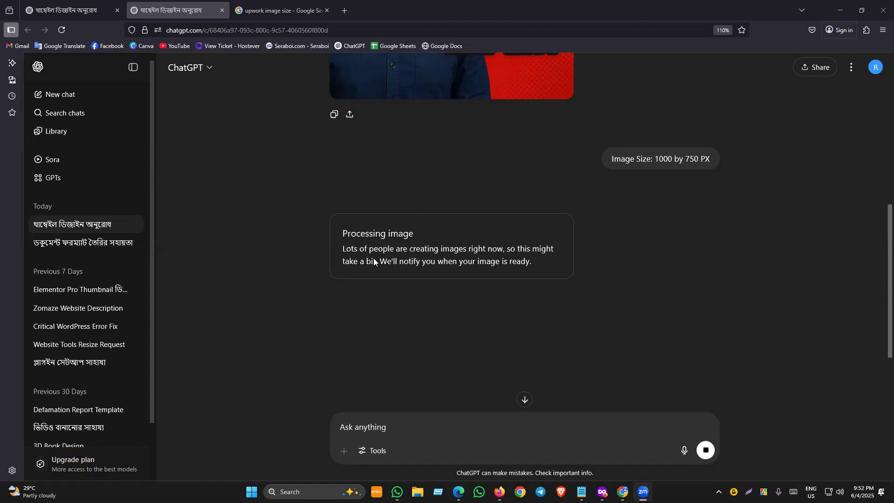
scroll(386, 311, down, 2)
scroll(368, 298, up, 2)
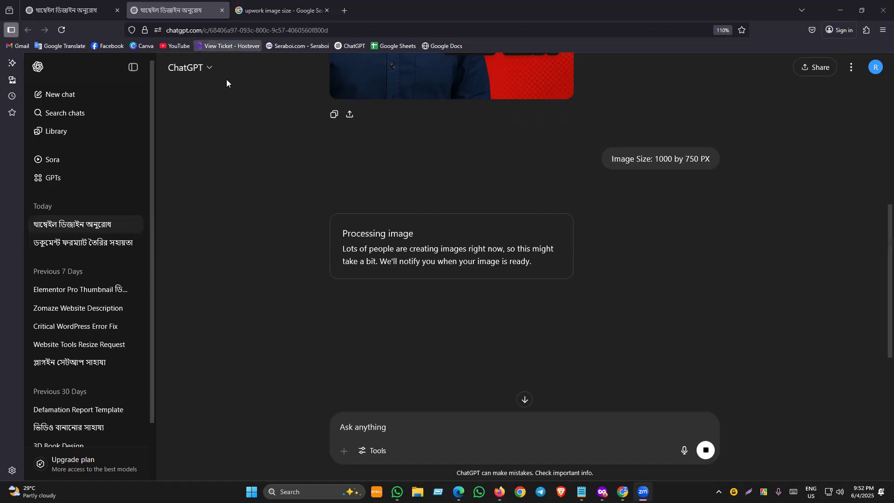
Close the image size search page and the duplicate conversation page, and reload the thumbnail conversation.
click(327, 11)
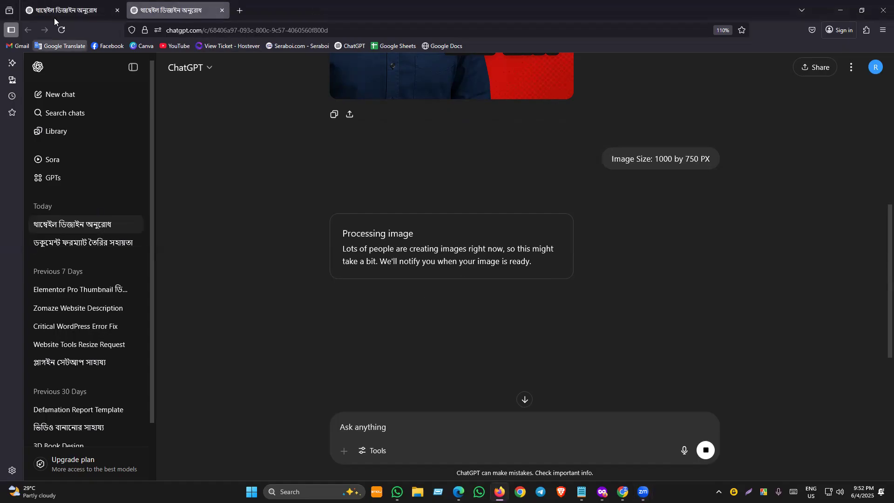
click(62, 30)
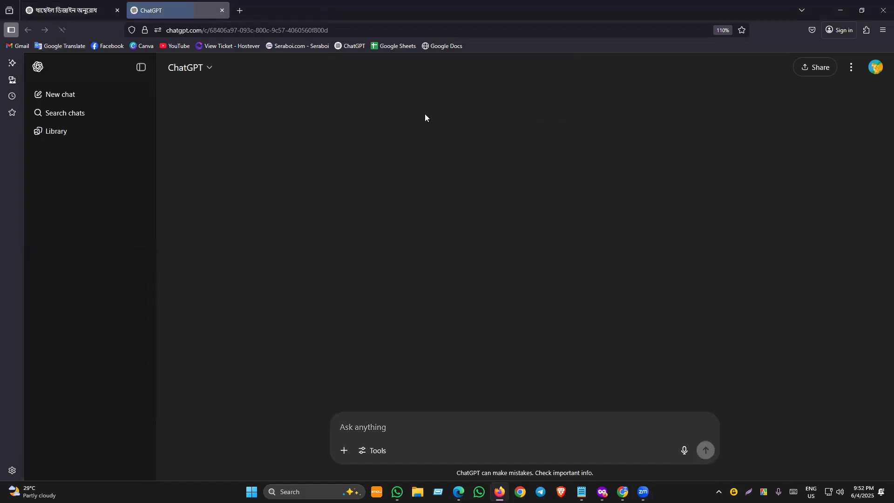
middle_click(47, 8)
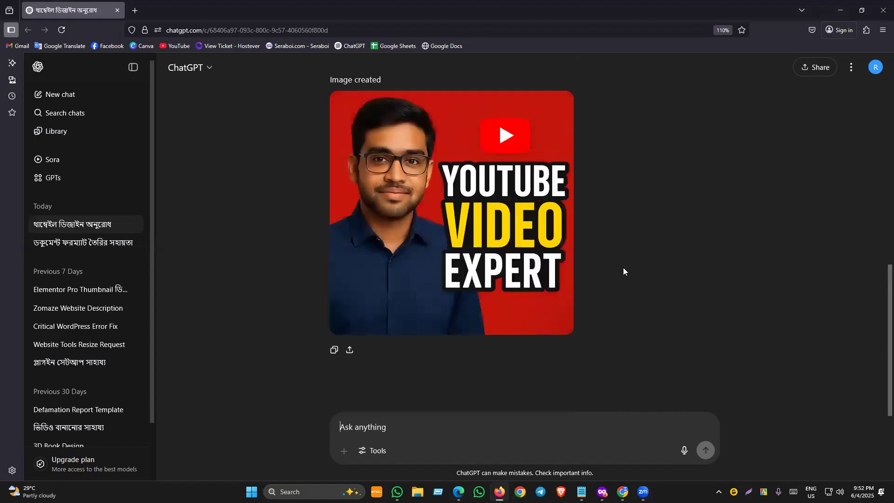
View the newly generated thumbnail enlarged to check its format, and return to the conversation.
scroll(623, 267, up, 3)
scroll(449, 306, down, 3)
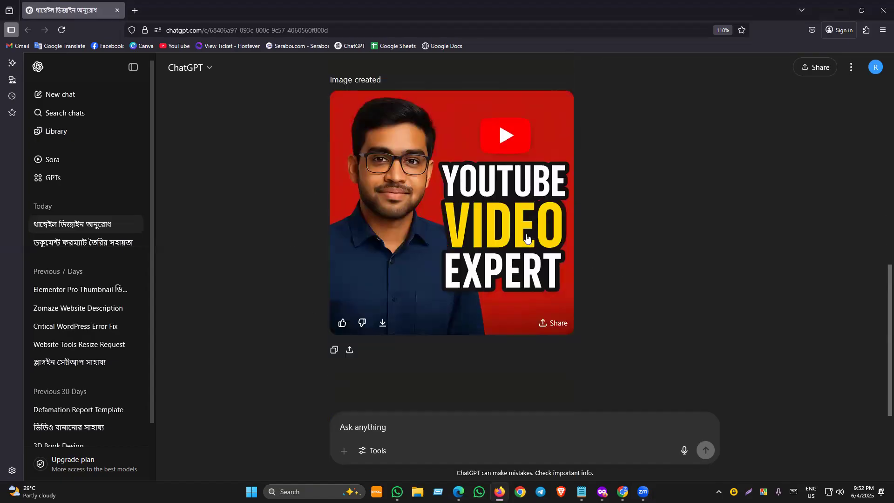
click(526, 235)
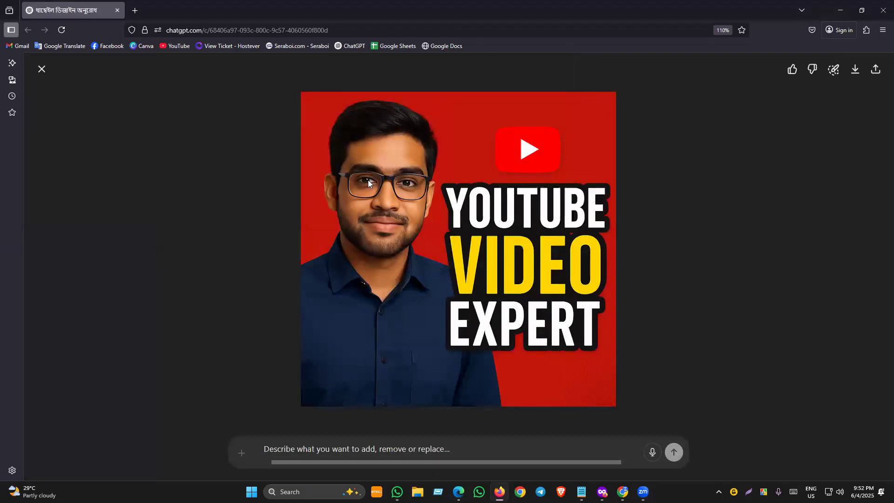
click(40, 69)
Compare the new thumbnail below the size prompt with the first one generated in the conversation.
scroll(379, 204, down, 5)
scroll(380, 205, up, 6)
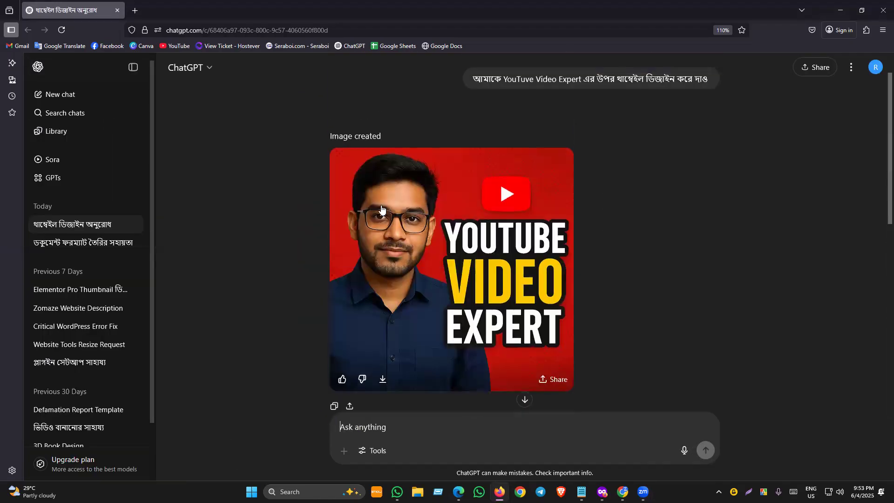
scroll(381, 208, down, 6)
scroll(504, 254, up, 3)
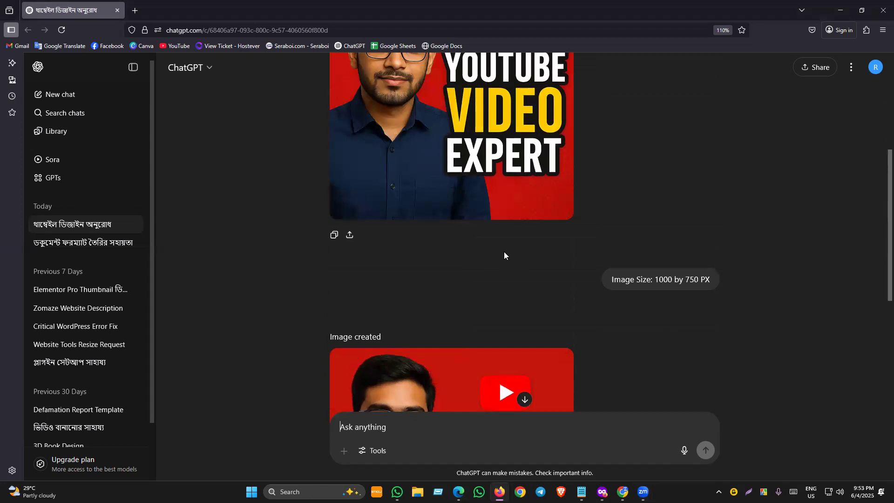
scroll(503, 255, down, 5)
scroll(483, 275, up, 6)
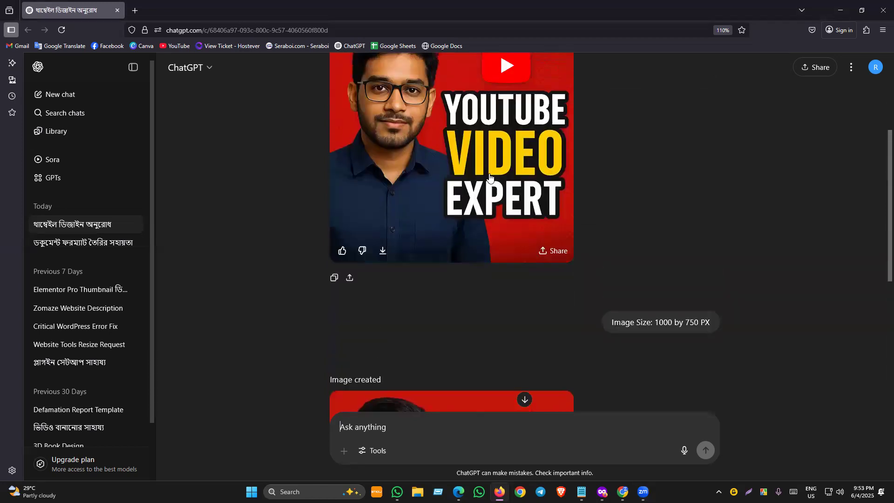
scroll(492, 168, up, 2)
scroll(524, 273, down, 6)
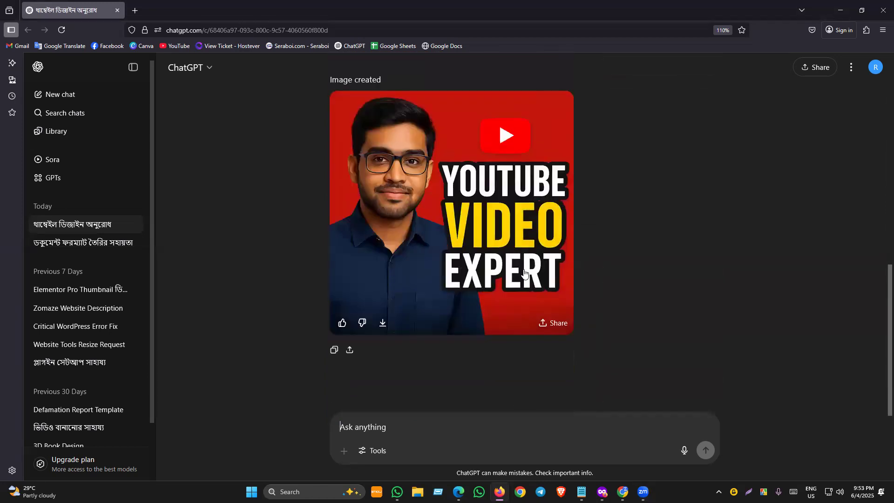
scroll(525, 273, up, 8)
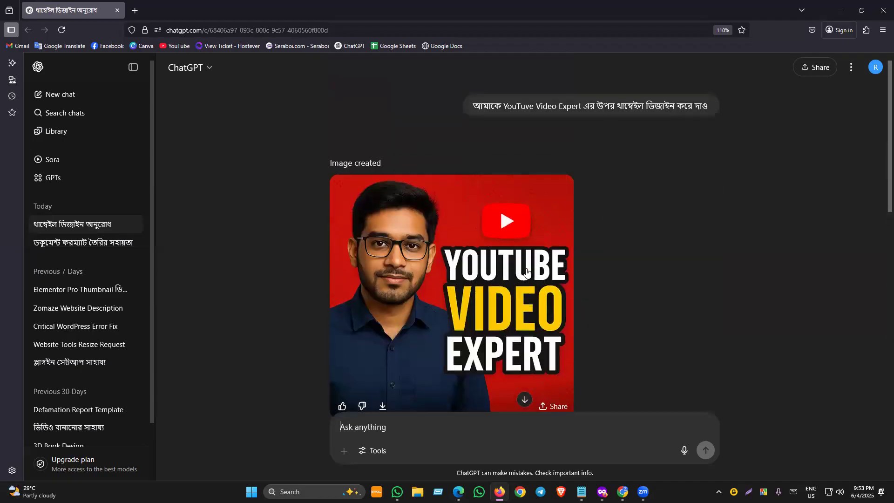
View the first and the newly generated thumbnails enlarged one after the other, and copy the newer image.
click(505, 257)
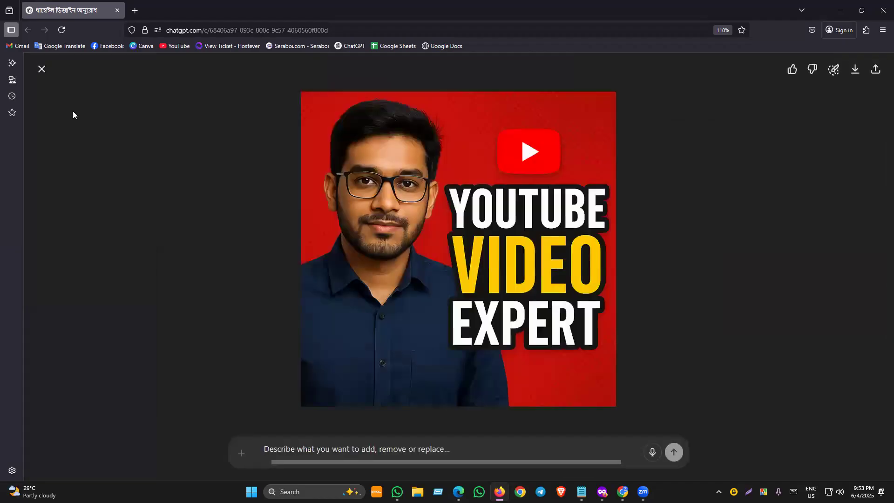
click(41, 69)
scroll(494, 282, down, 10)
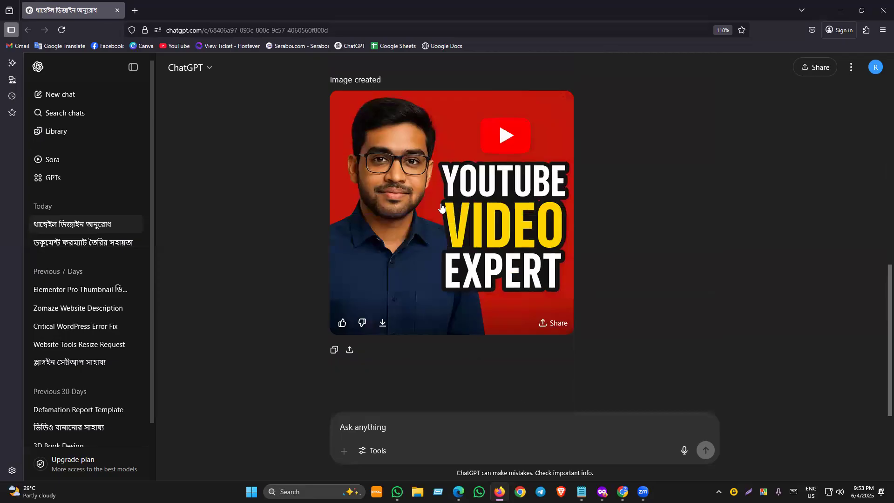
click(441, 209)
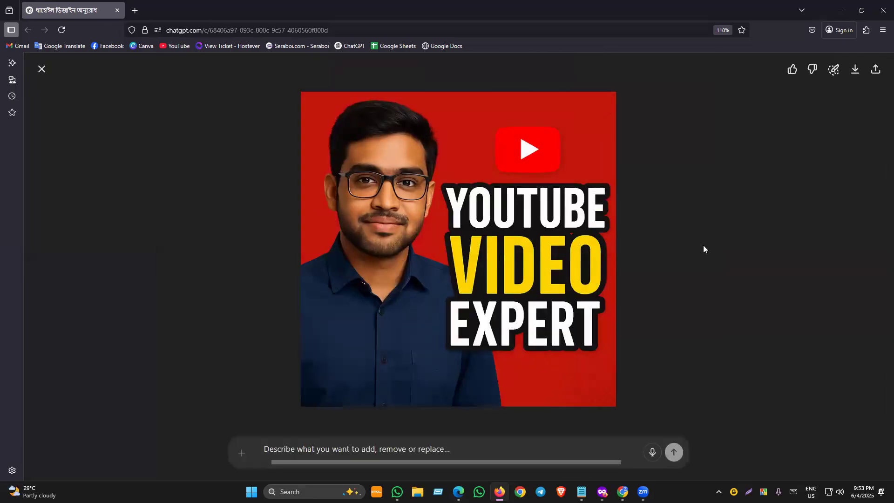
click(41, 69)
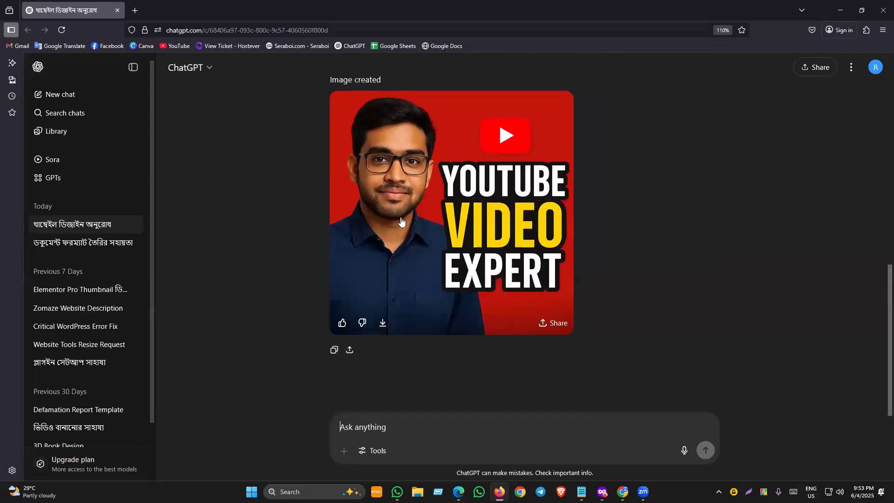
right_click(408, 175)
click(438, 205)
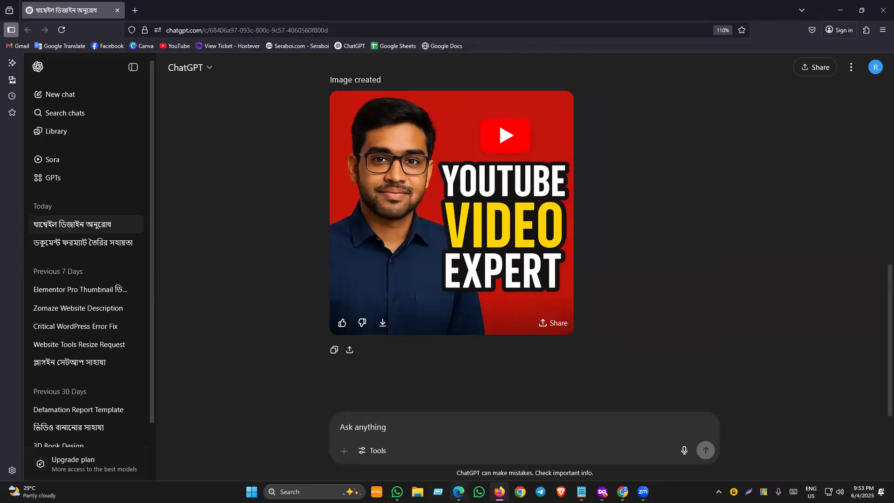
Switch to Edge, open Canva and create a blank custom-size design of 1000 by 750 px.
click(459, 492)
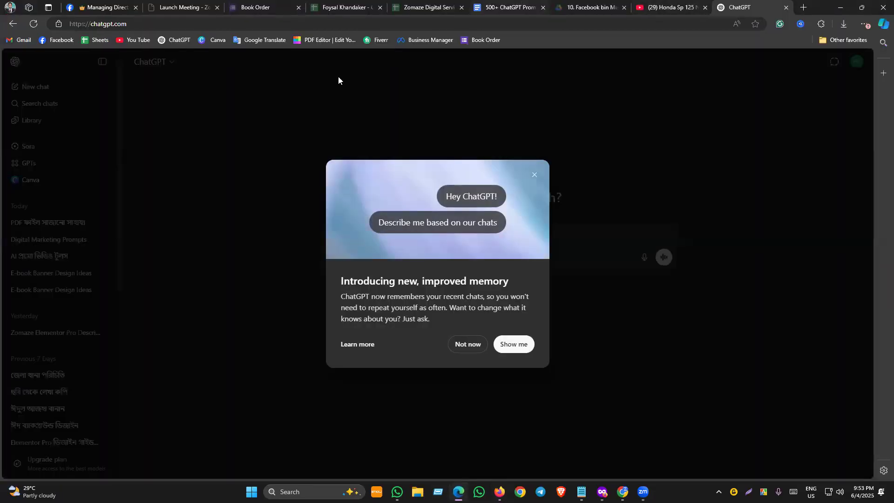
click(217, 41)
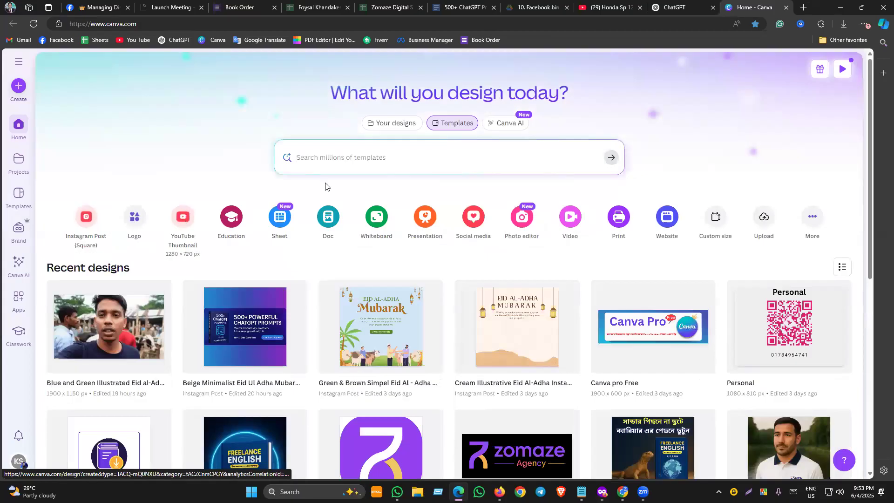
click(716, 219)
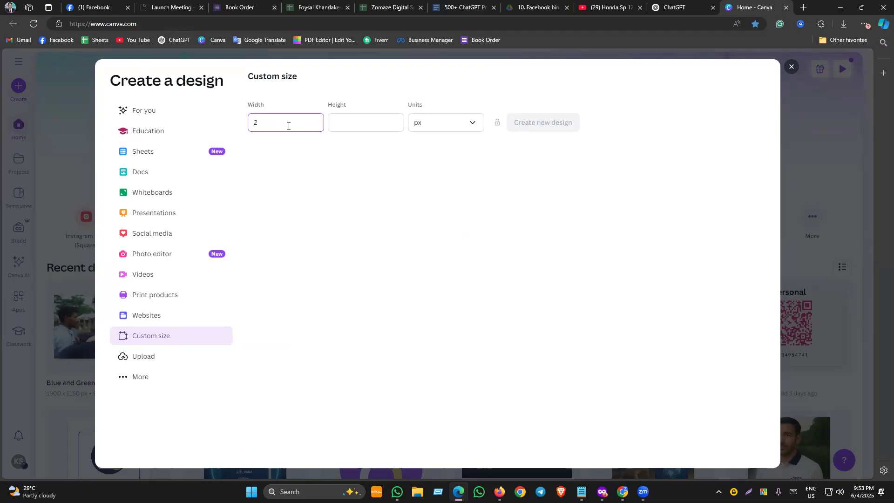
drag(289, 125, 200, 119)
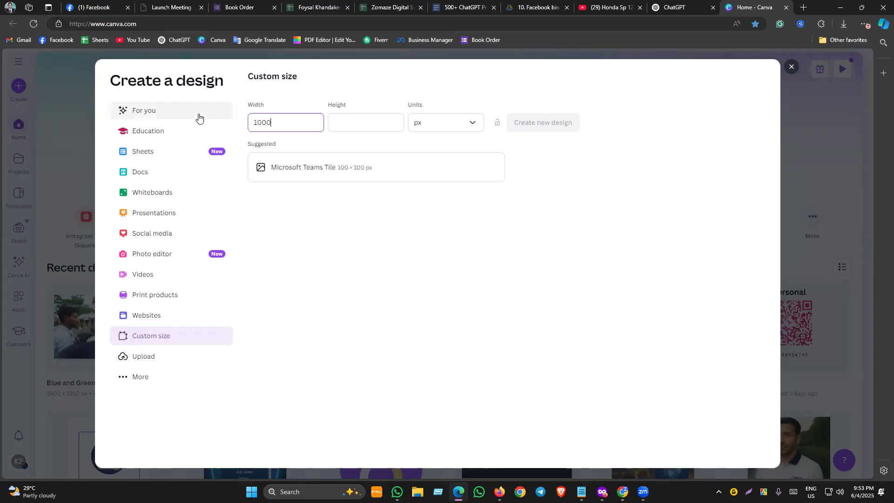
click(357, 121)
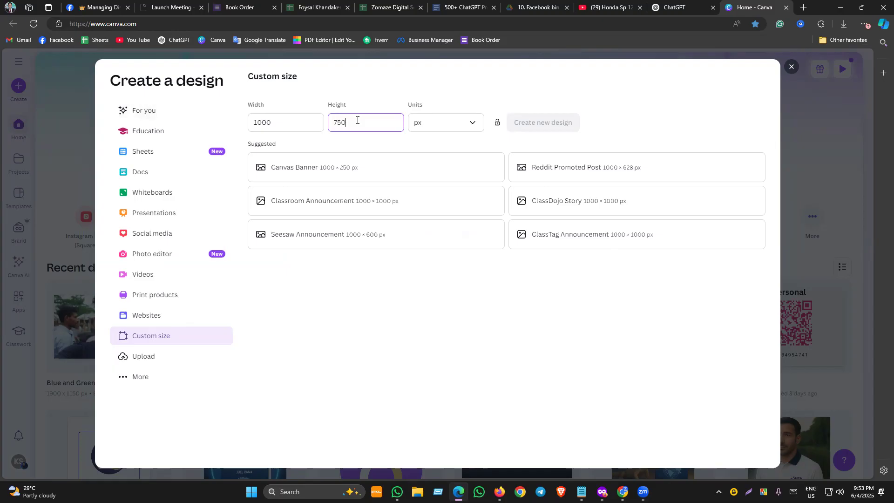
click(554, 123)
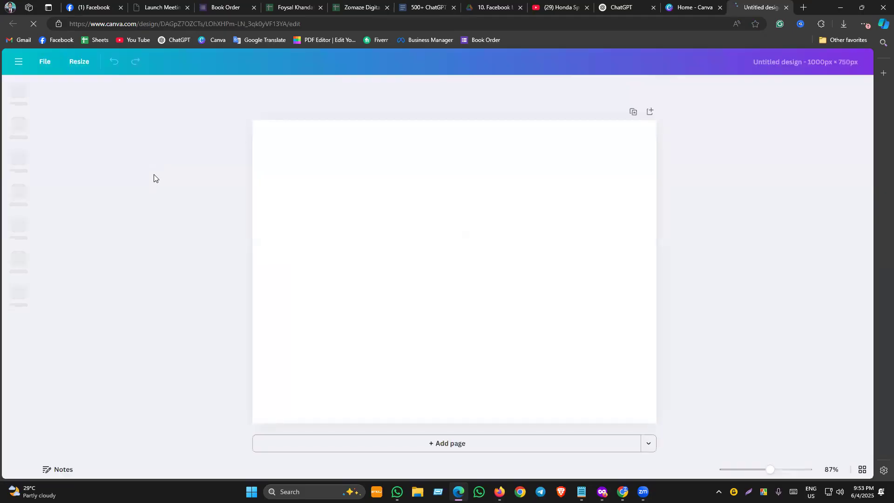
click(372, 238)
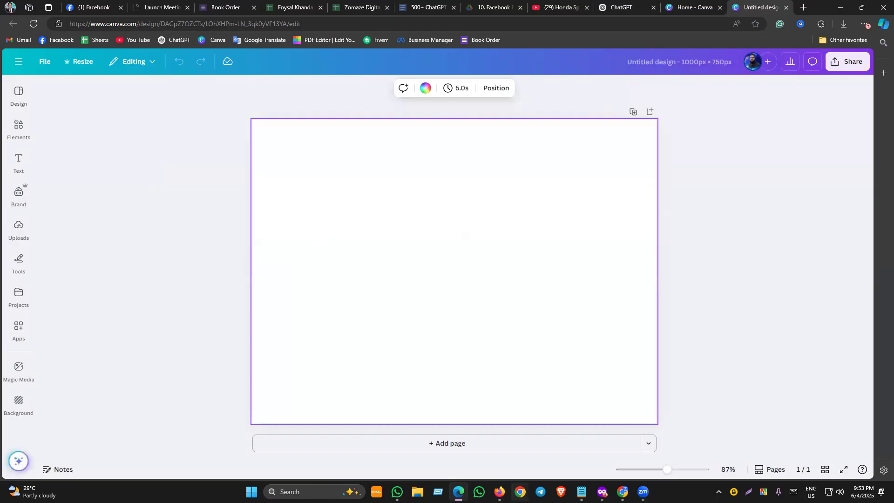
Copy the first generated thumbnail from the ChatGPT conversation in Firefox and paste it into the blank Canva design.
click(500, 491)
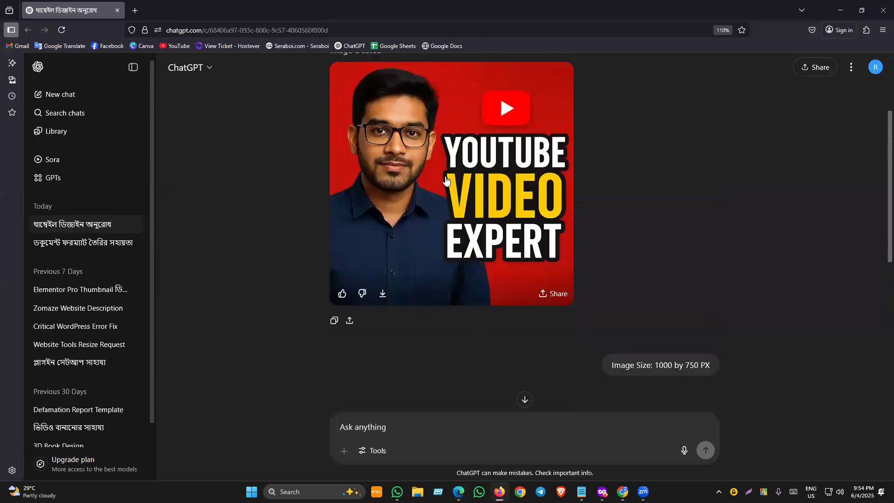
click(387, 147)
right_click(388, 147)
click(413, 180)
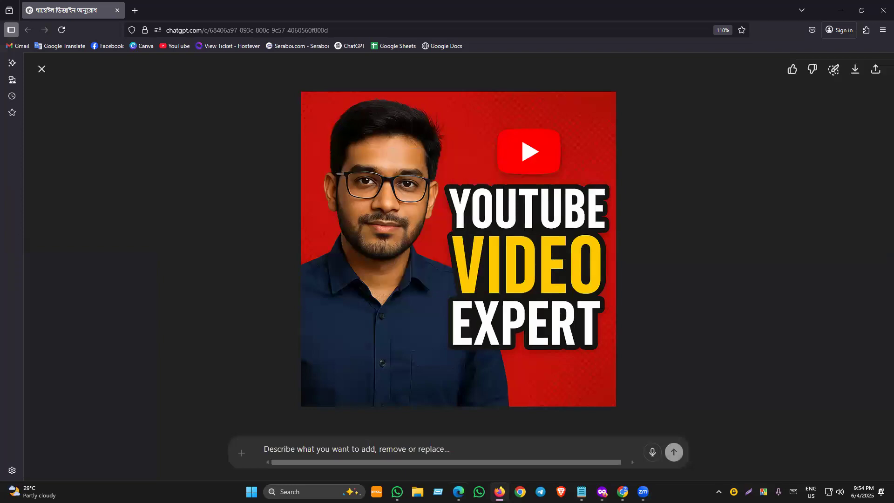
key(alt+Tab)
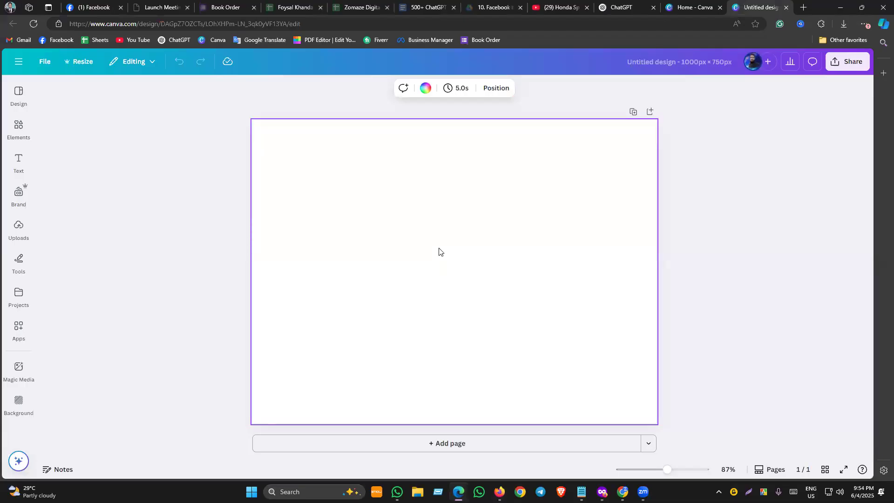
key(ctrl+v)
Move the pasted thumbnail to the page's upper-left corner and enlarge it proportionally to the full page height.
drag(455, 266, 347, 209)
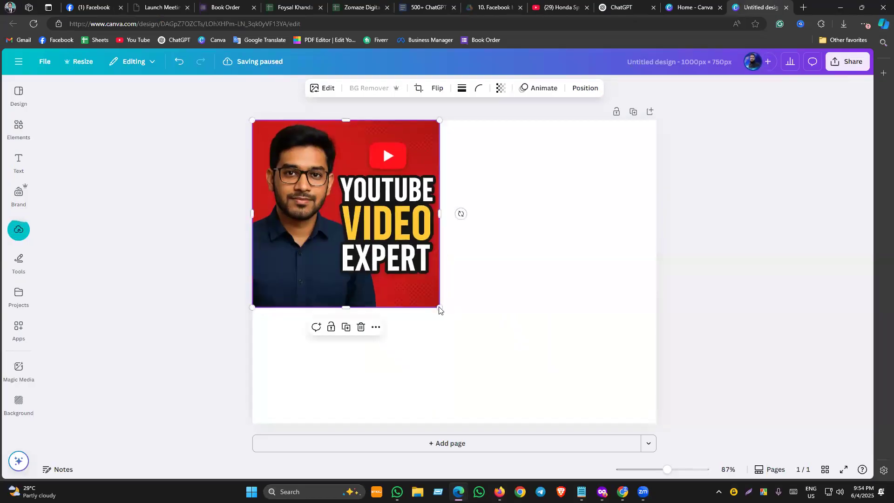
drag(446, 311, 600, 367)
click(604, 342)
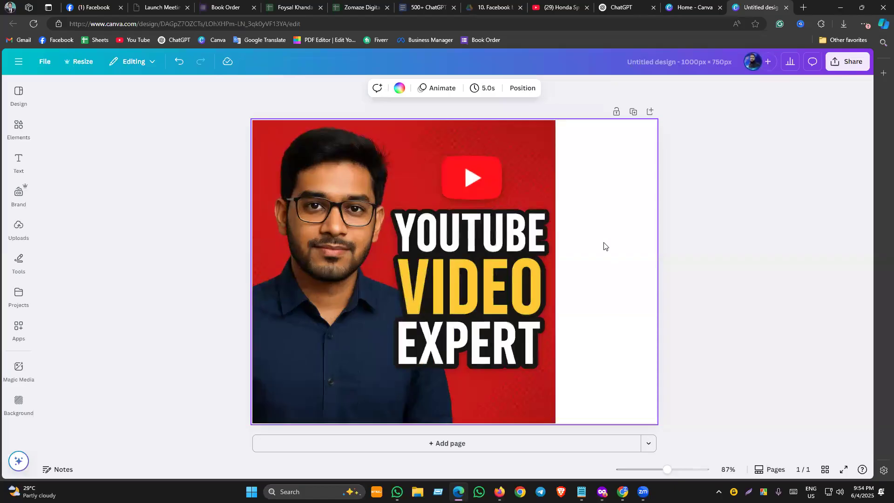
Remove the thumbnail picture's background and fill the page background with the photo's red colour #C5120B.
click(540, 171)
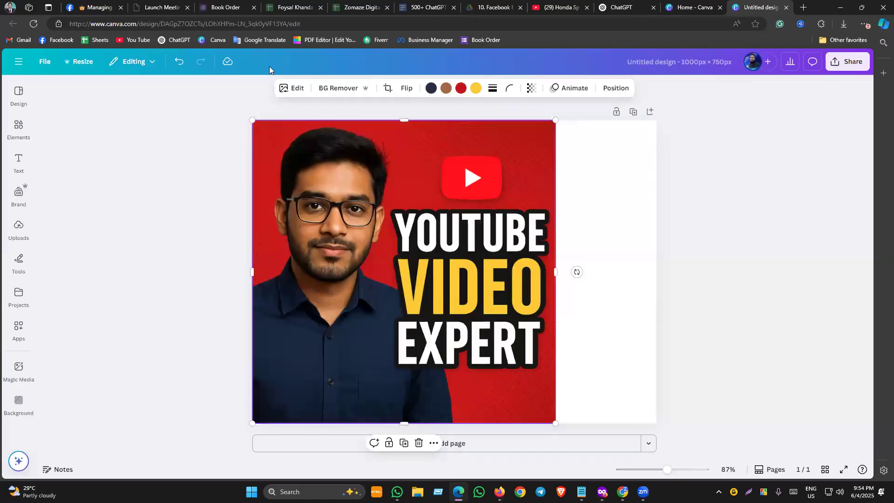
click(332, 89)
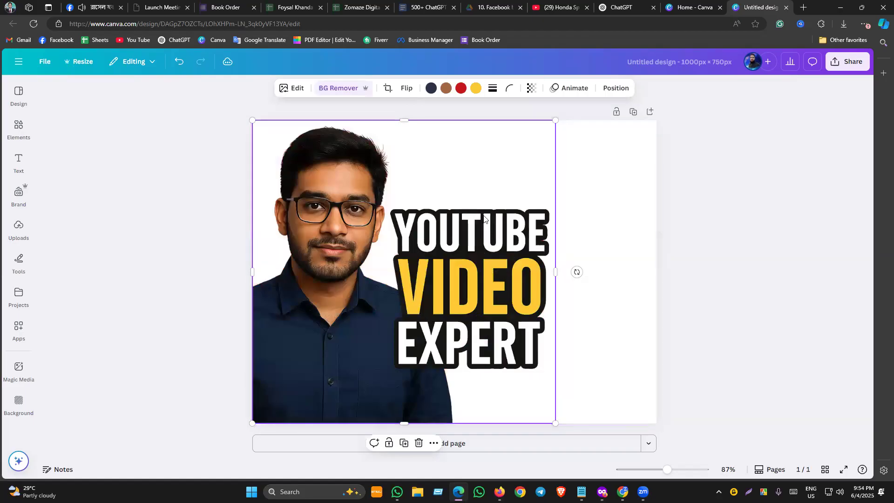
click(590, 187)
click(399, 88)
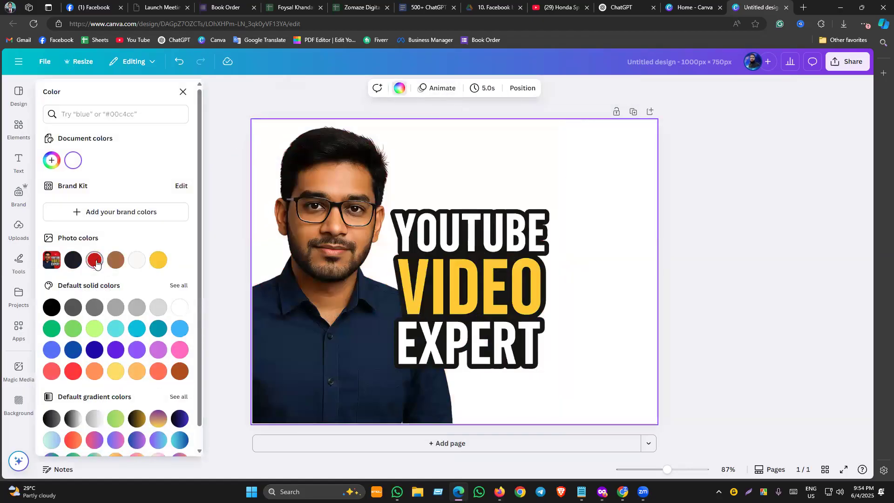
click(95, 261)
click(374, 266)
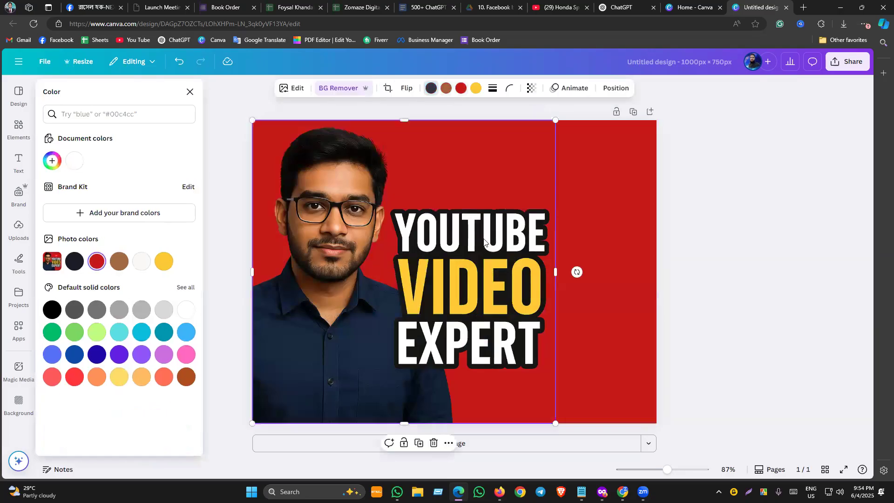
click(593, 188)
click(457, 245)
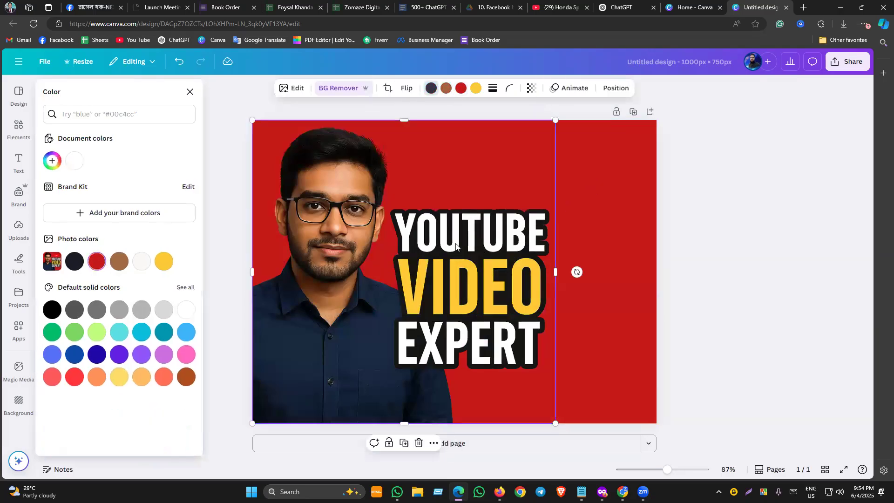
Turn the page's red background into a gradient and set its second colour to dark purple #790057.
click(607, 184)
click(52, 161)
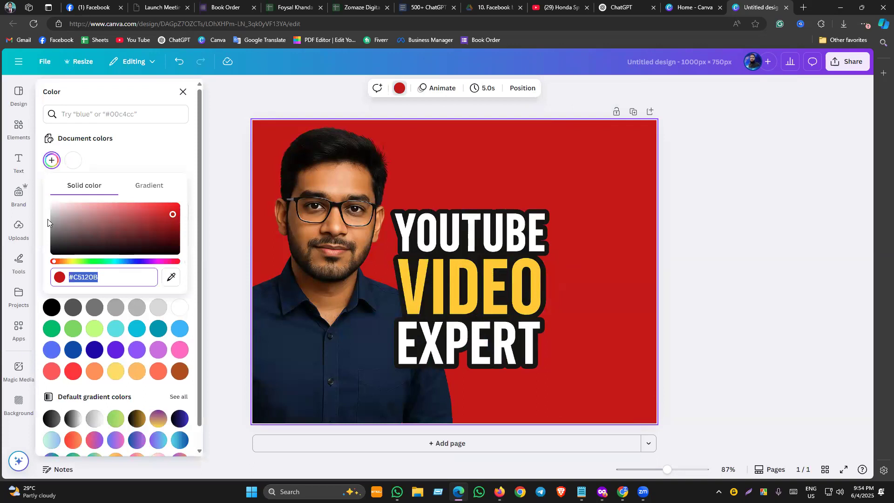
click(148, 186)
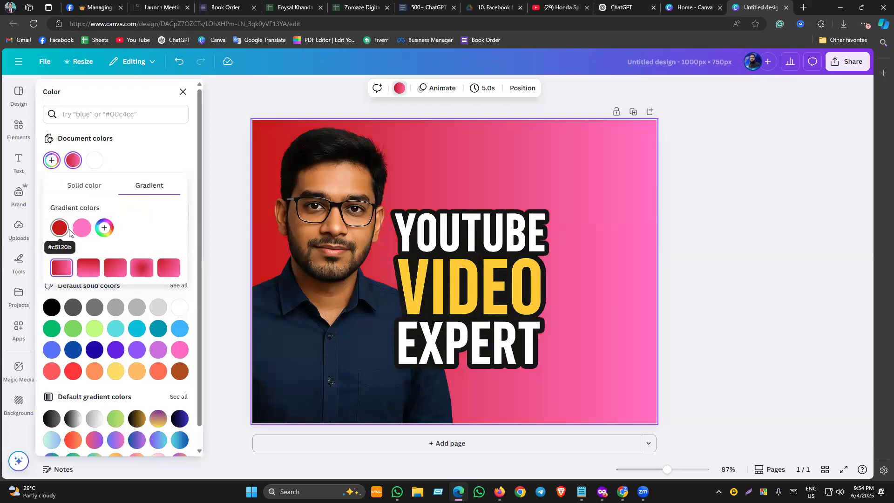
click(80, 230)
drag(107, 260, 74, 241)
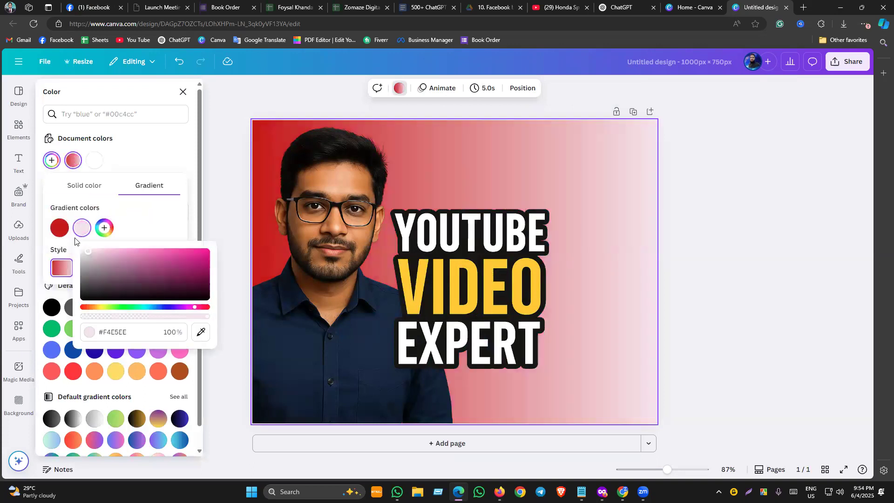
click(169, 307)
click(190, 256)
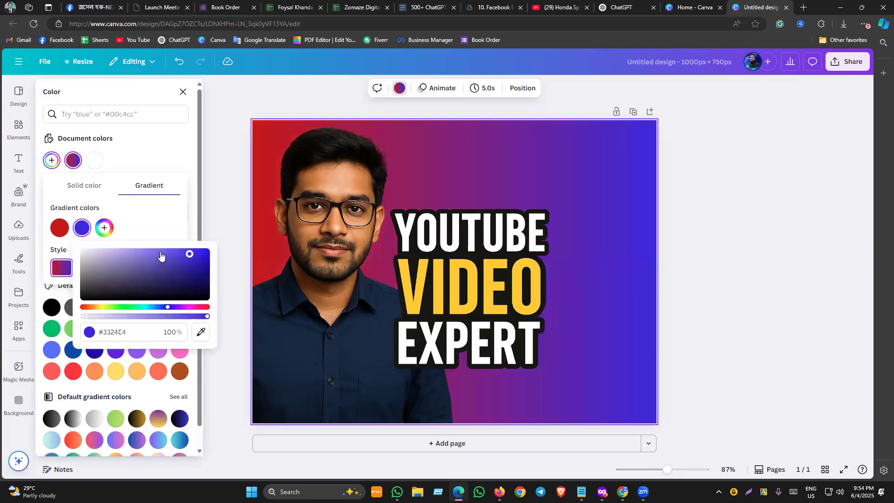
click(182, 307)
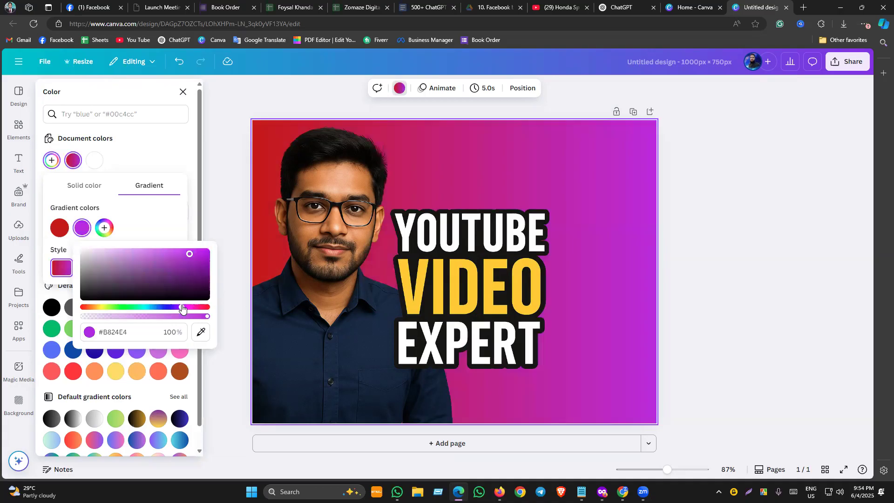
click(194, 307)
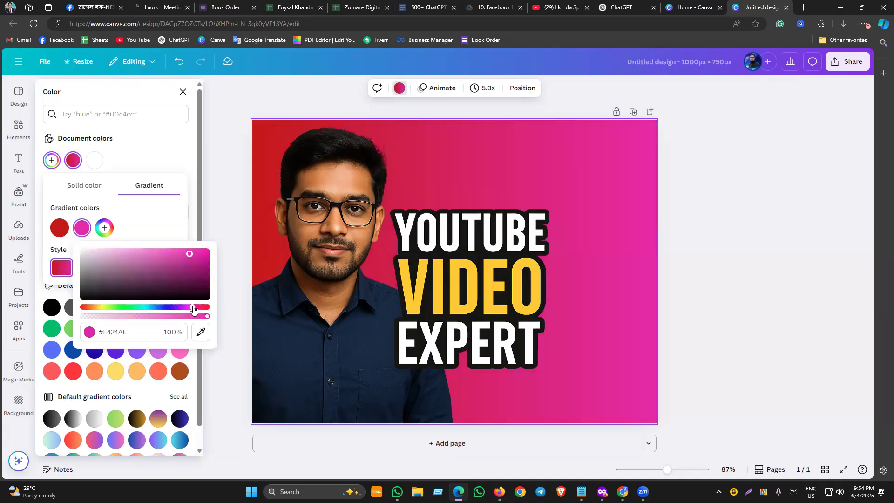
drag(181, 252, 252, 276)
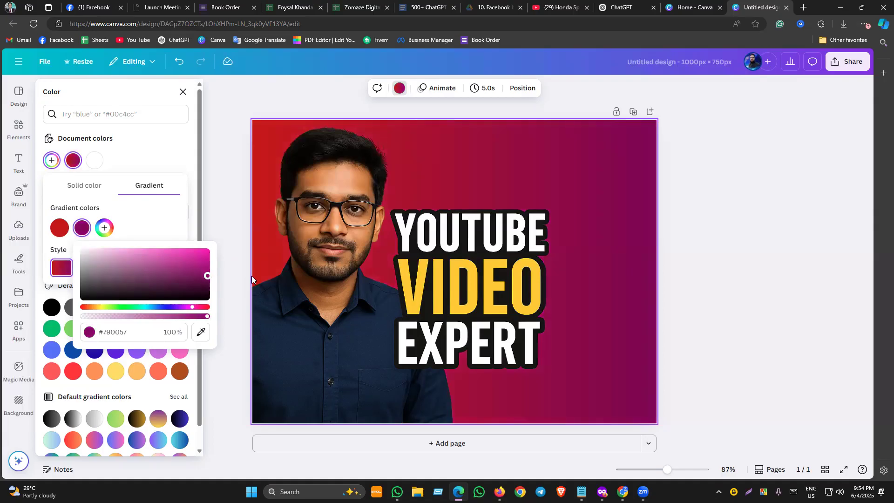
Change the gradient's first colour to a brighter red and set the gradient style to run from top to bottom.
click(60, 228)
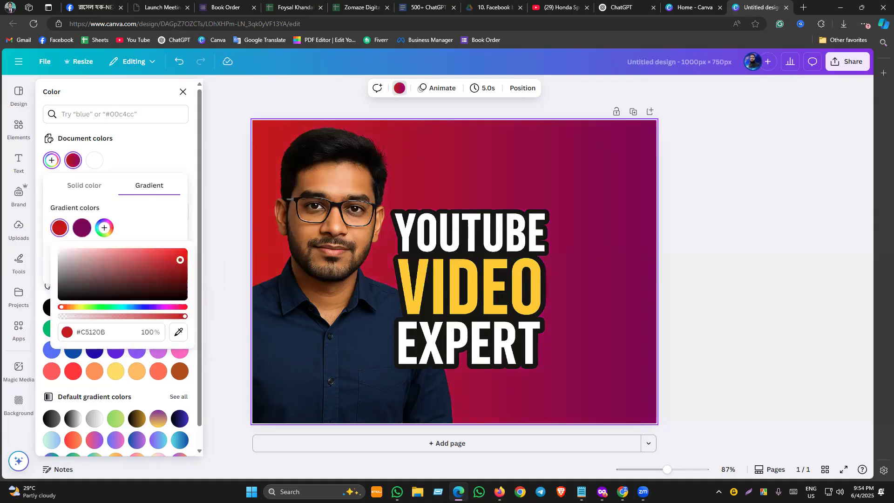
drag(180, 260, 189, 252)
click(163, 219)
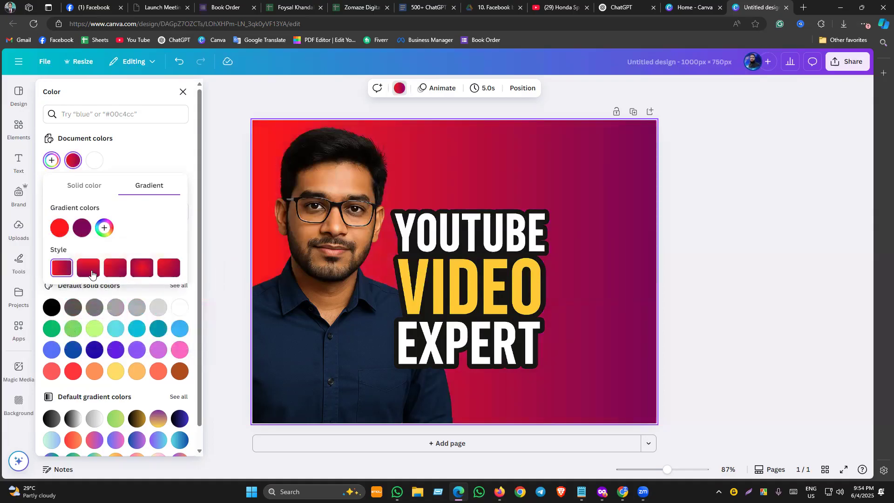
click(89, 269)
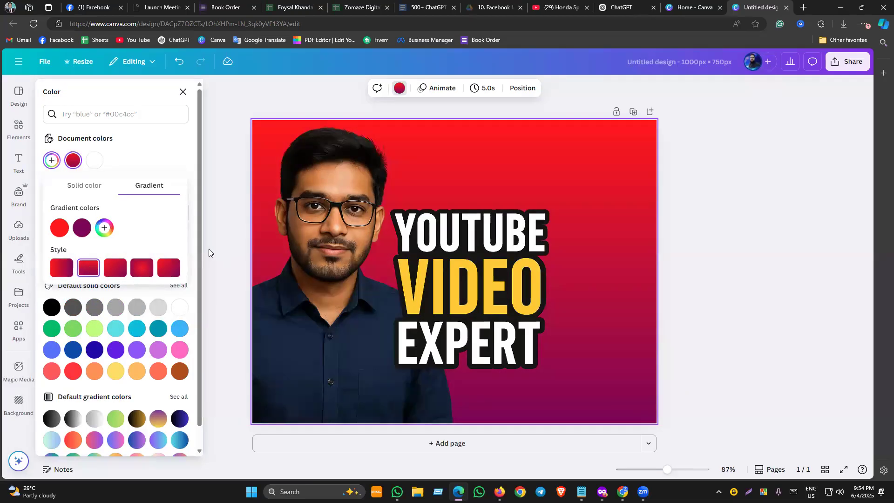
Search the design elements for "youtube logo" and look through the graphics for a suitable YouTube logo.
click(18, 128)
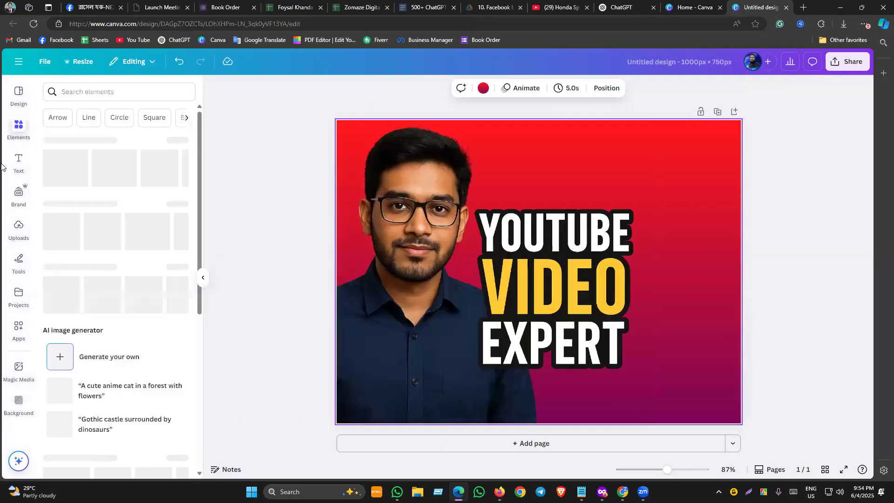
click(92, 93)
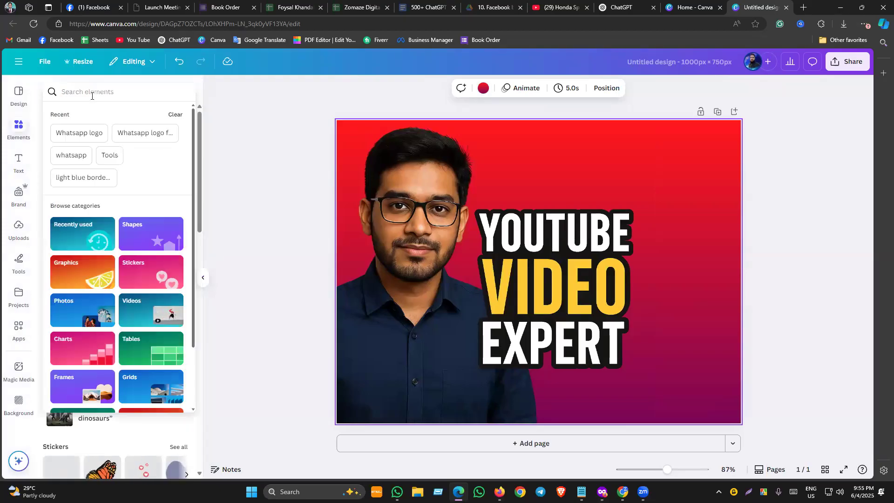
text(Youtube)
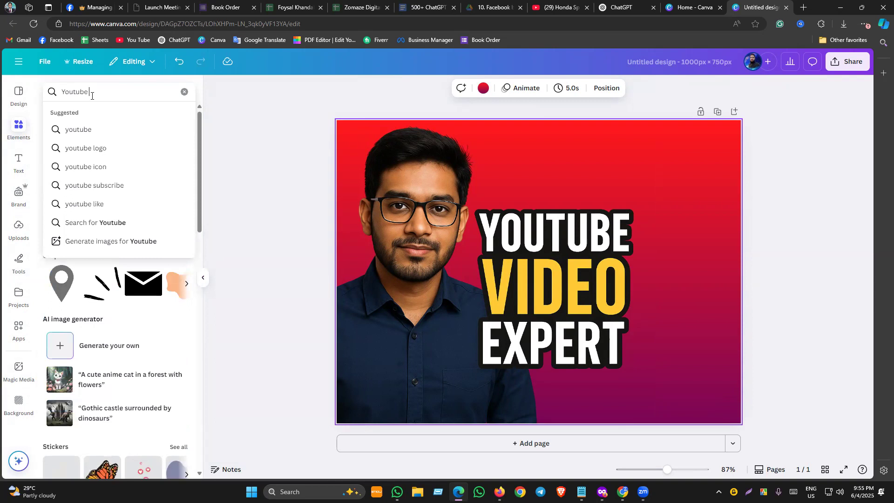
click(94, 149)
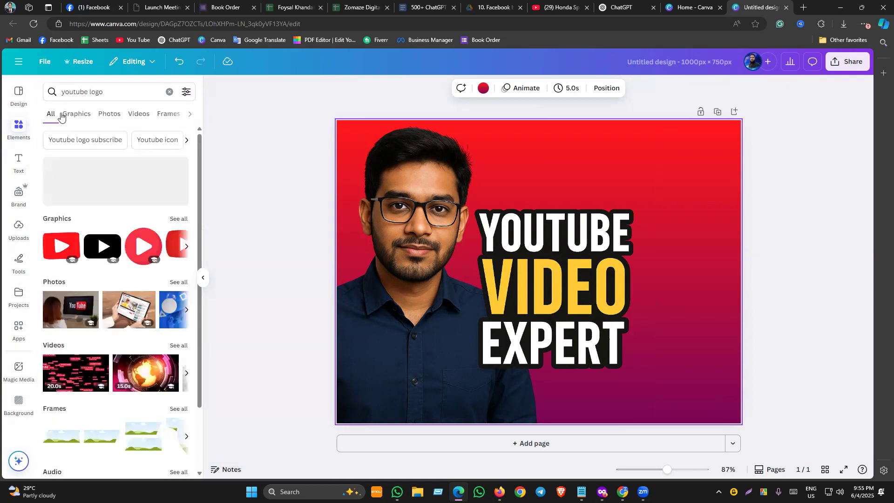
click(74, 114)
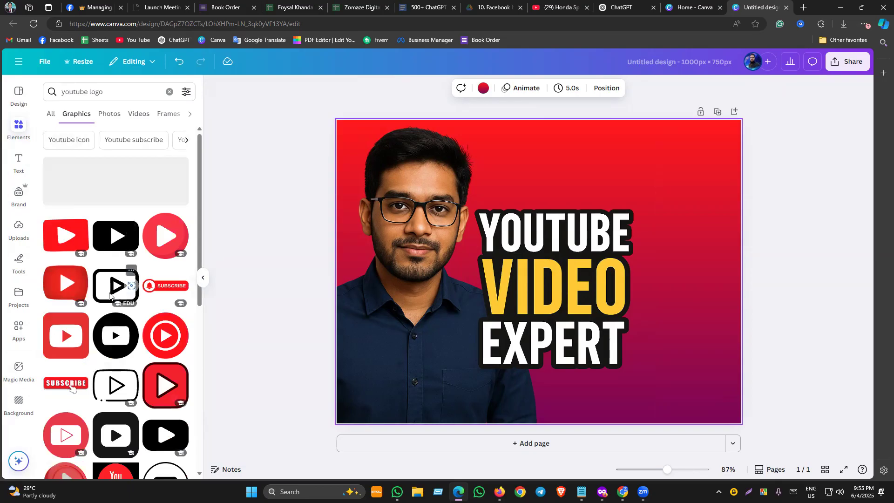
scroll(77, 363, down, 3)
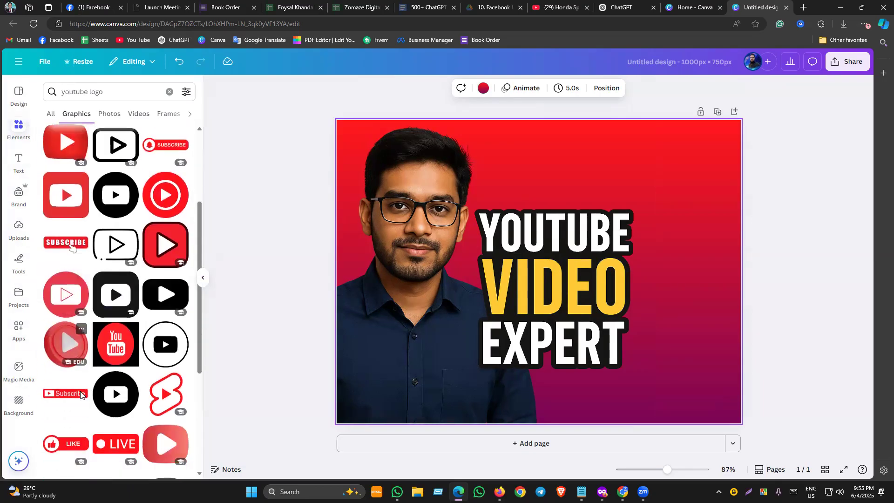
scroll(96, 398, down, 4)
scroll(140, 298, up, 3)
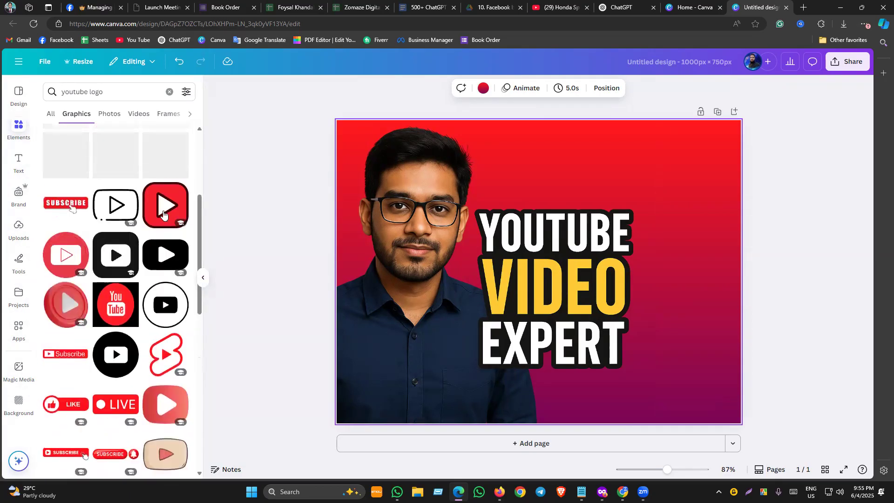
scroll(162, 214, up, 1)
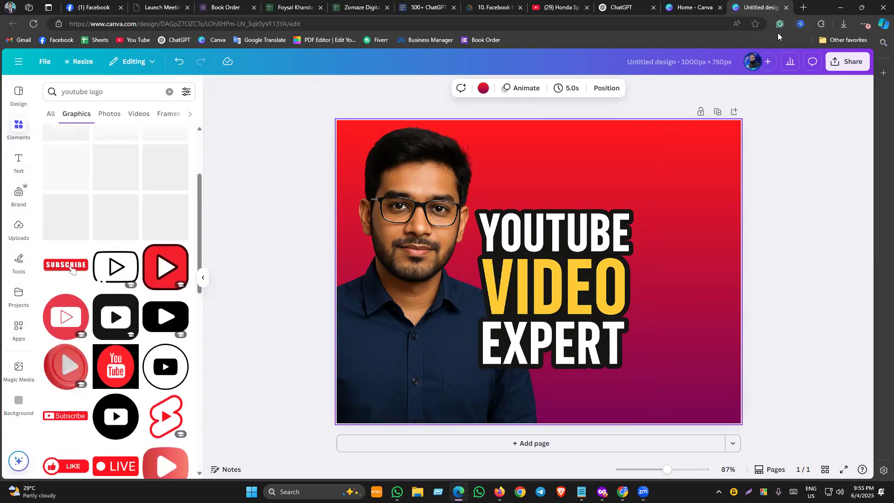
Close the unneeded browser tabs, including YouTube, ChatGPT, the Canva home page and the Zomaze Digital spreadsheet.
middle_click(562, 8)
middle_click(563, 7)
middle_click(563, 7)
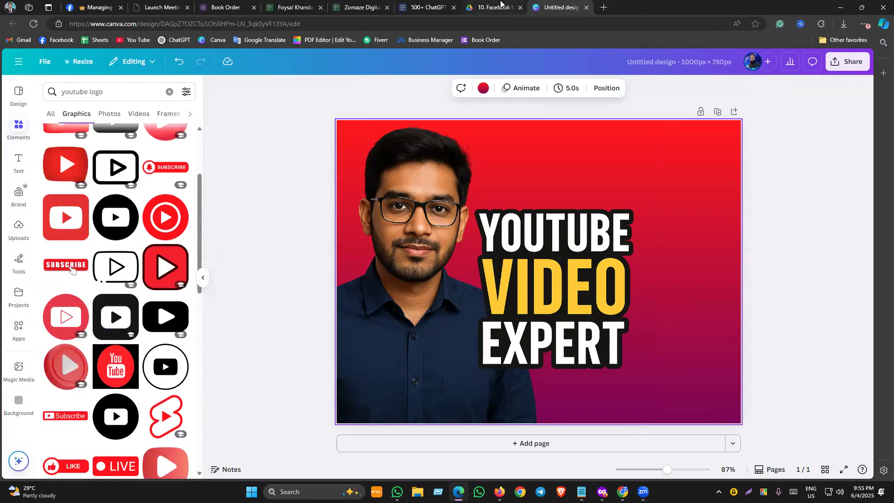
middle_click(498, 4)
middle_click(419, 2)
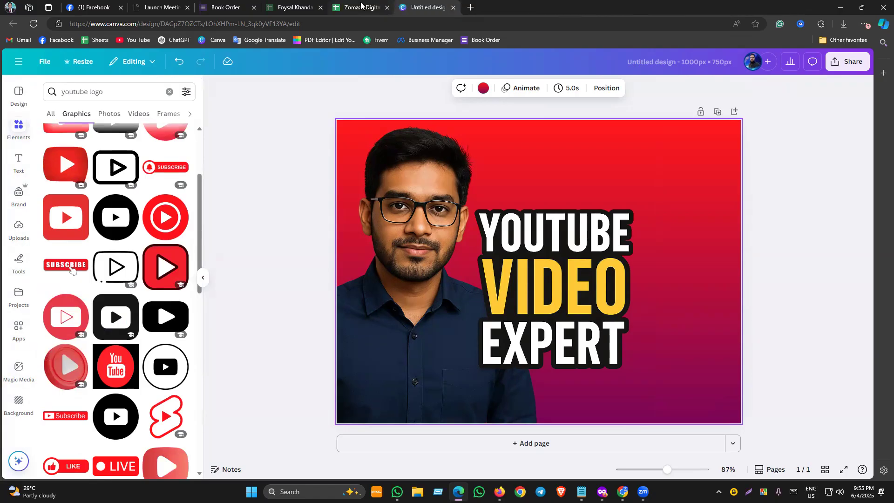
middle_click(364, 7)
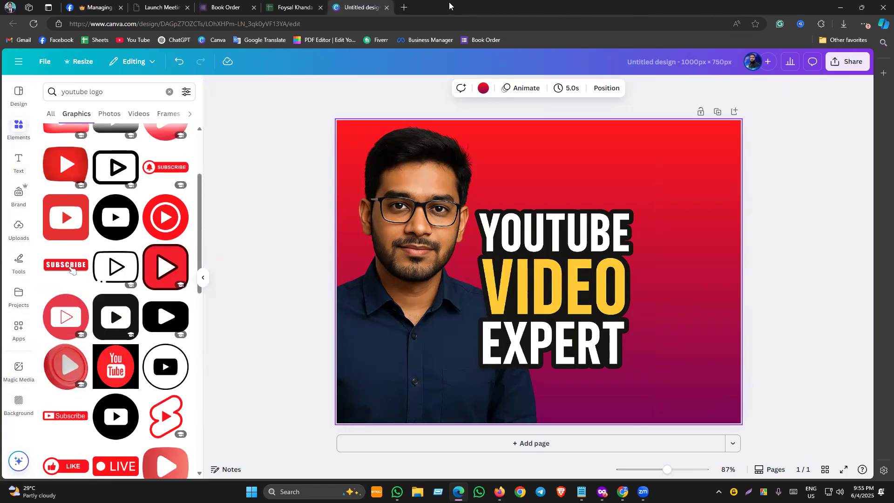
Search the web for "3D YouTube logo" in a new browser tab and show the image results.
click(404, 8)
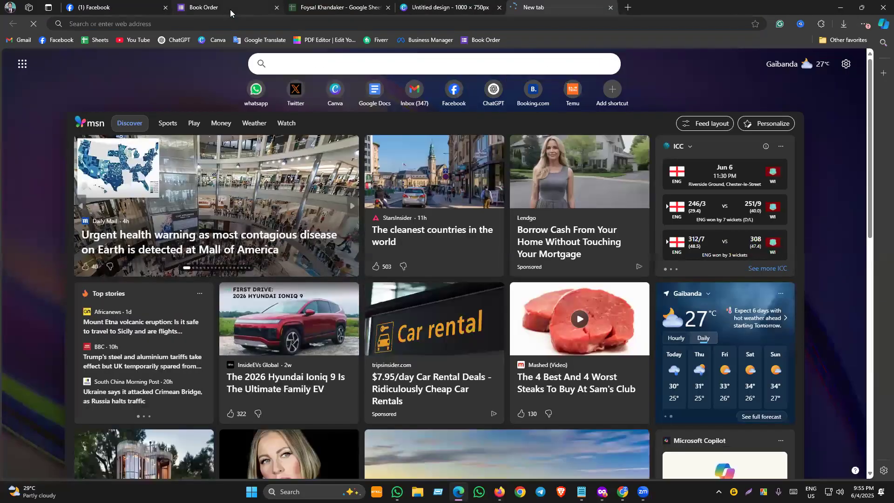
click(452, 65)
text(3D )
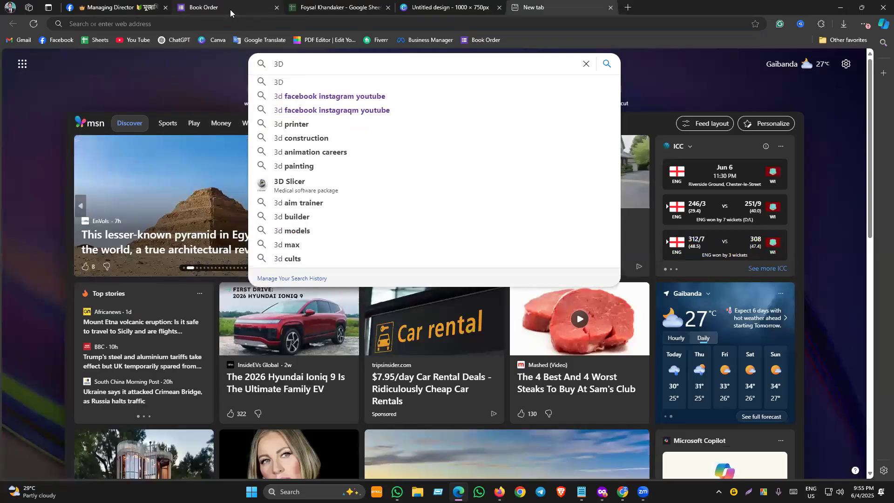
text(YouT)
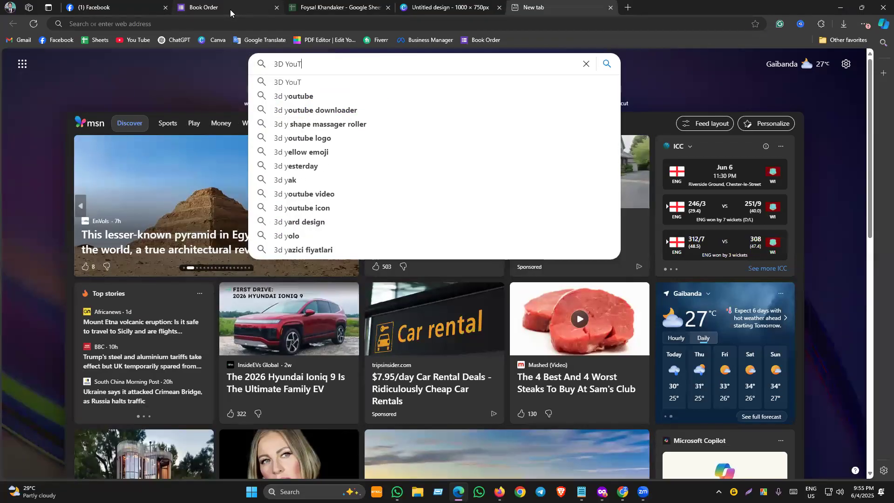
text(ube logo)
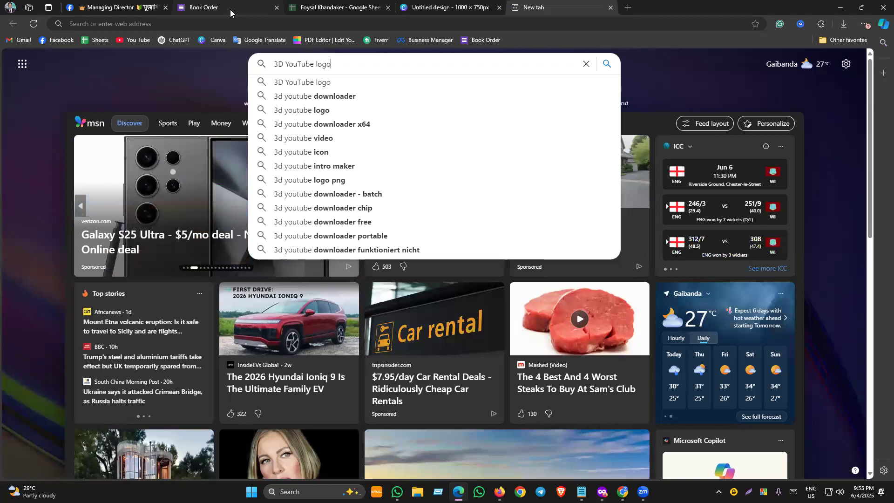
key(Return)
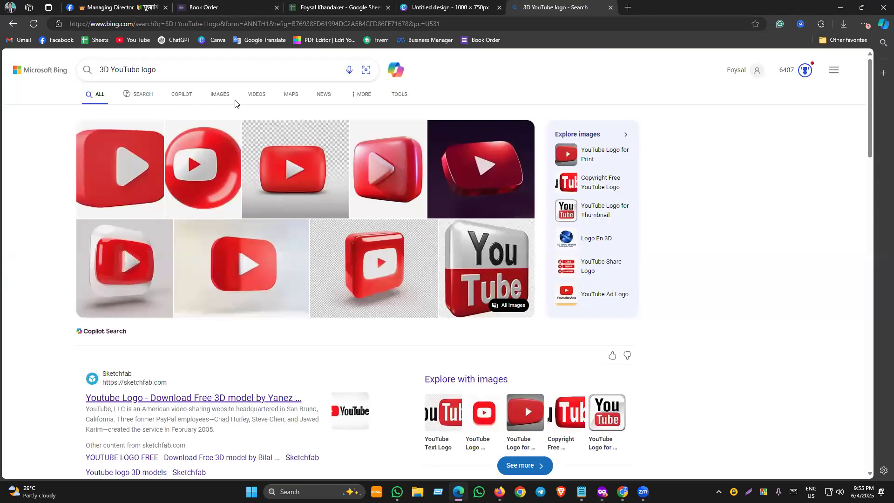
key(ctrl+shift+Tab)
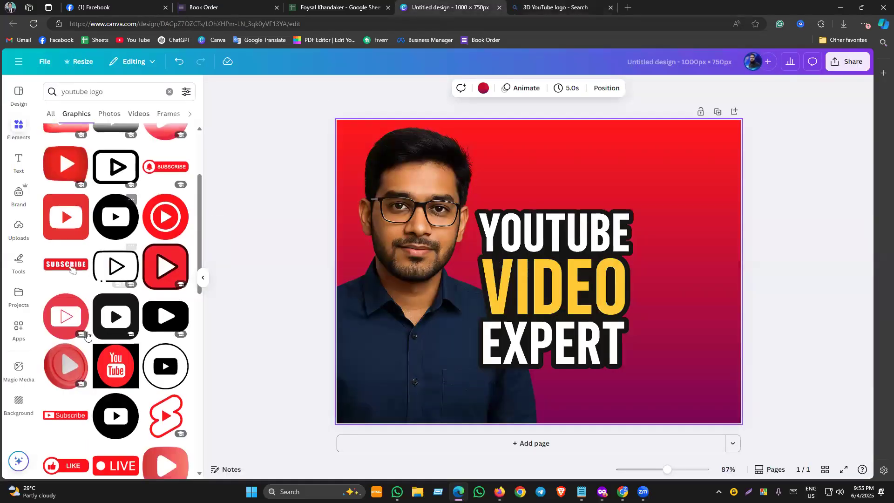
scroll(116, 279, down, 3)
click(599, 6)
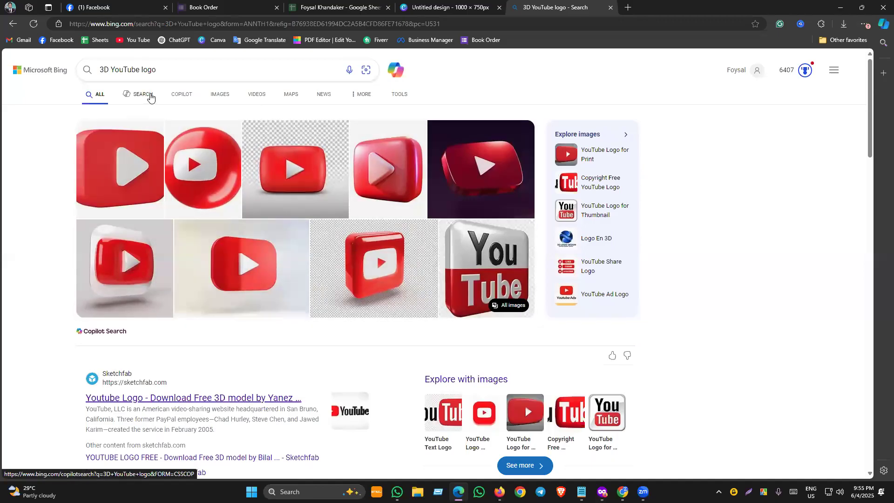
click(220, 94)
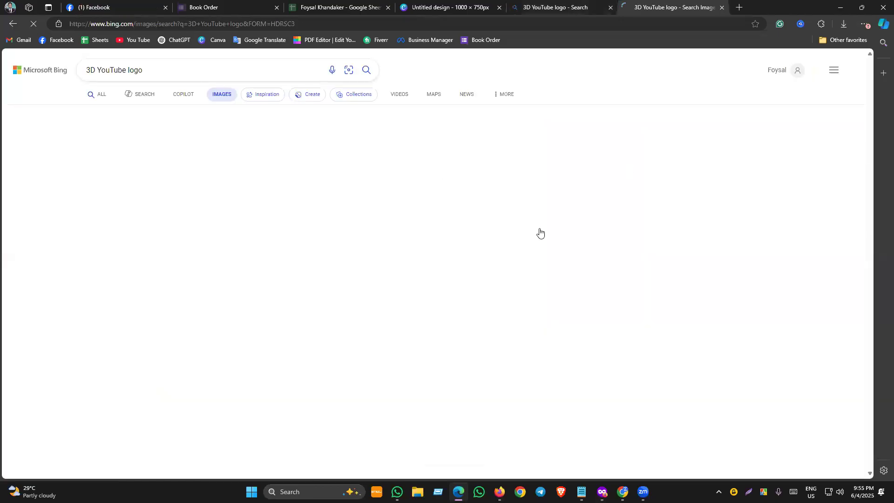
Examine the image results for a 3D YouTube logo that suits the thumbnail.
scroll(491, 337, down, 2)
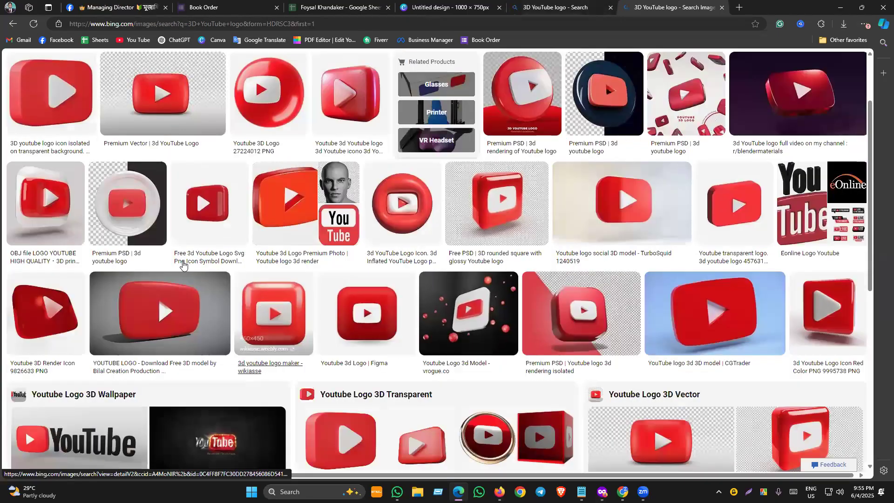
scroll(175, 260, up, 2)
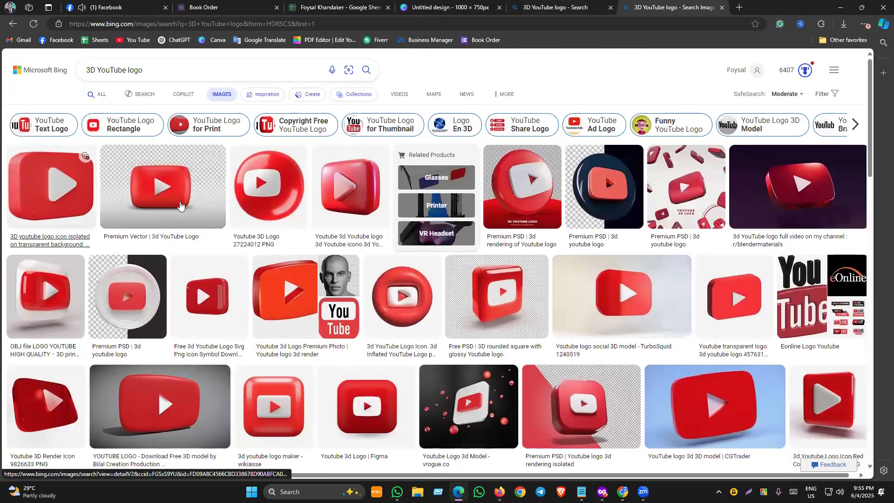
scroll(673, 385, down, 2)
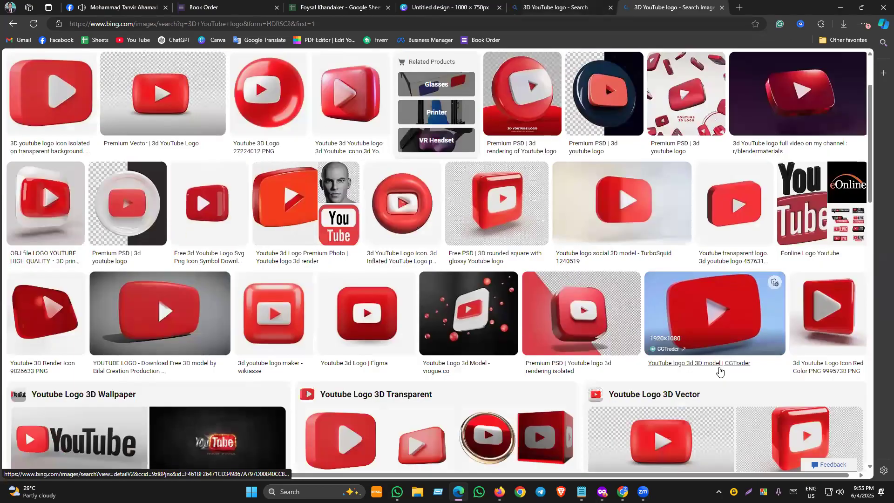
scroll(722, 365, down, 3)
scroll(726, 354, down, 3)
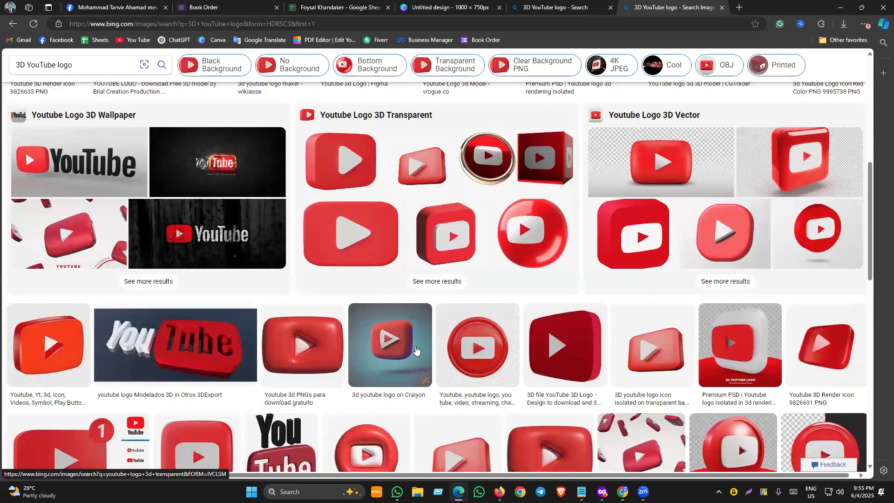
scroll(416, 350, down, 5)
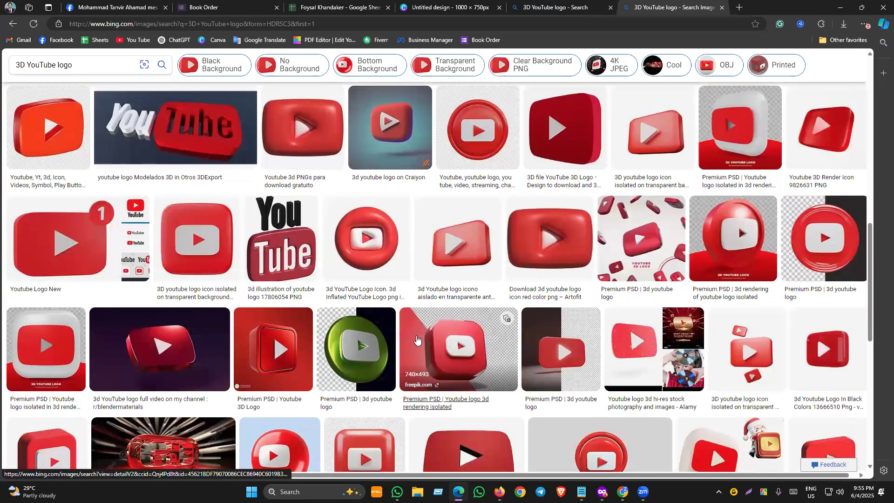
scroll(414, 342, down, 9)
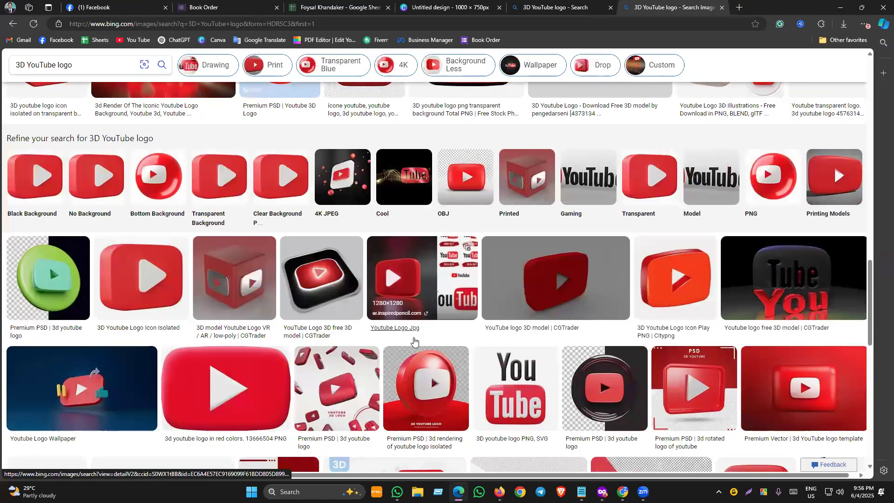
scroll(810, 288, up, 10)
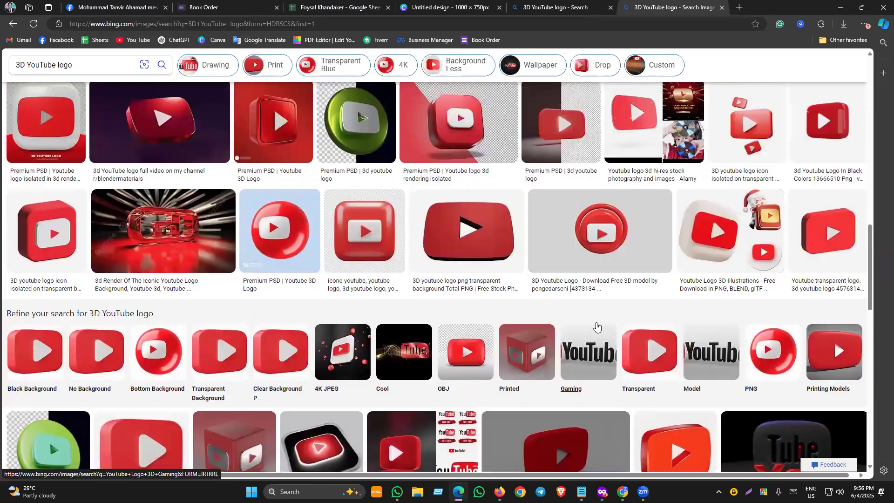
scroll(584, 289, up, 15)
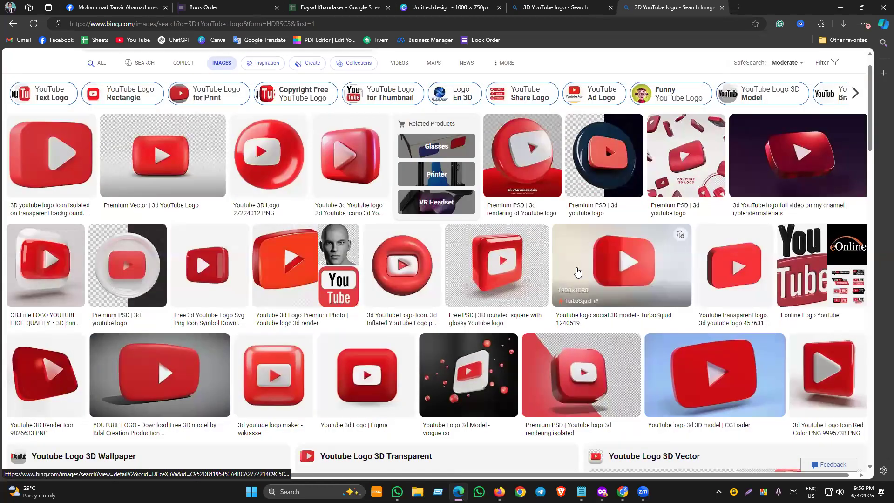
Copy the "Premium Vector | 3d YouTube Logo" image from the results and paste it into the Canva design.
click(172, 142)
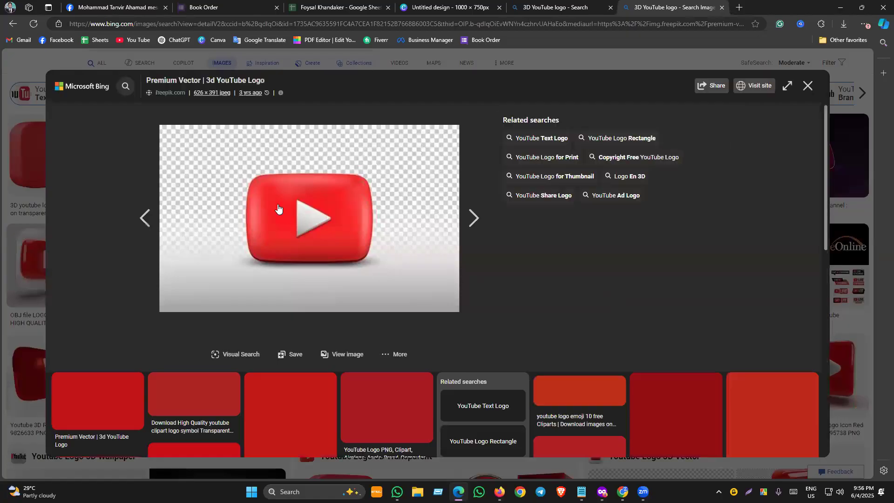
scroll(284, 261, down, 3)
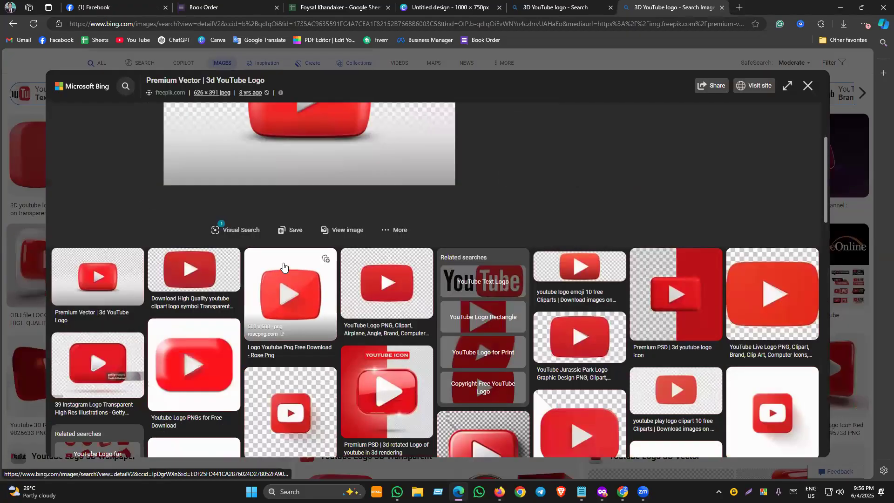
scroll(283, 266, up, 2)
right_click(285, 177)
click(298, 217)
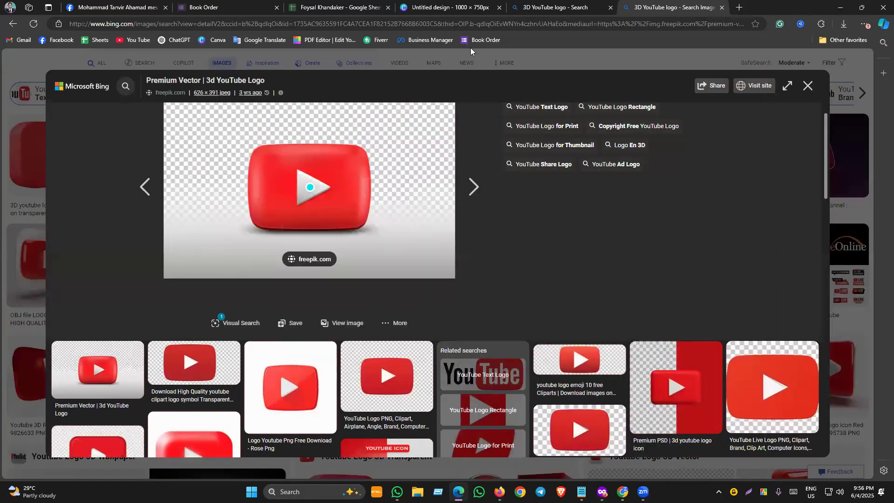
click(548, 7)
click(442, 6)
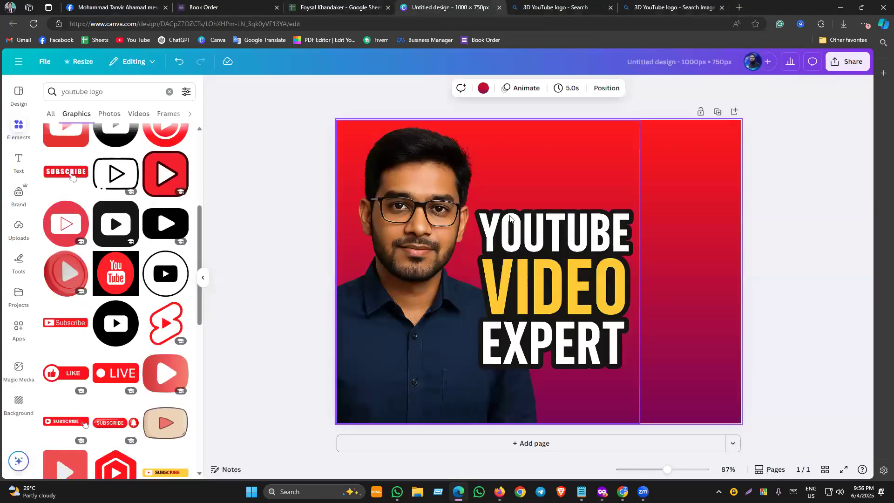
key(ctrl+v)
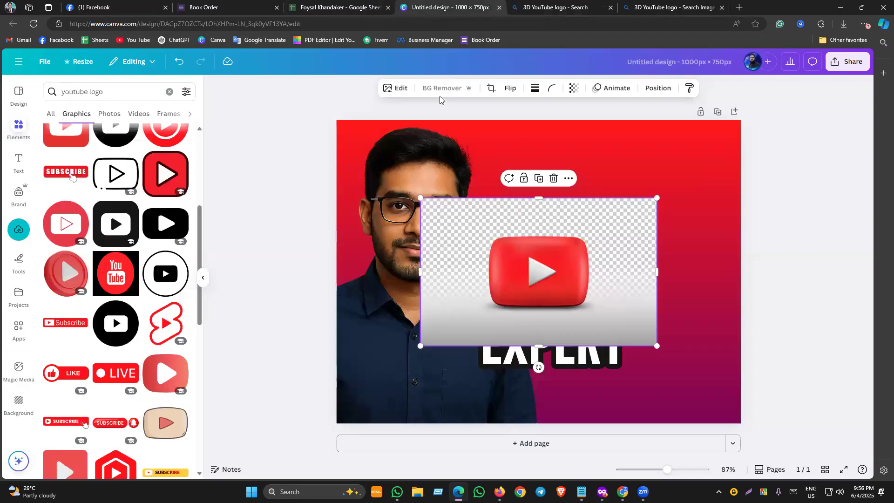
Remove the pasted YouTube logo's background and move the logo to the page's upper-right area.
click(439, 88)
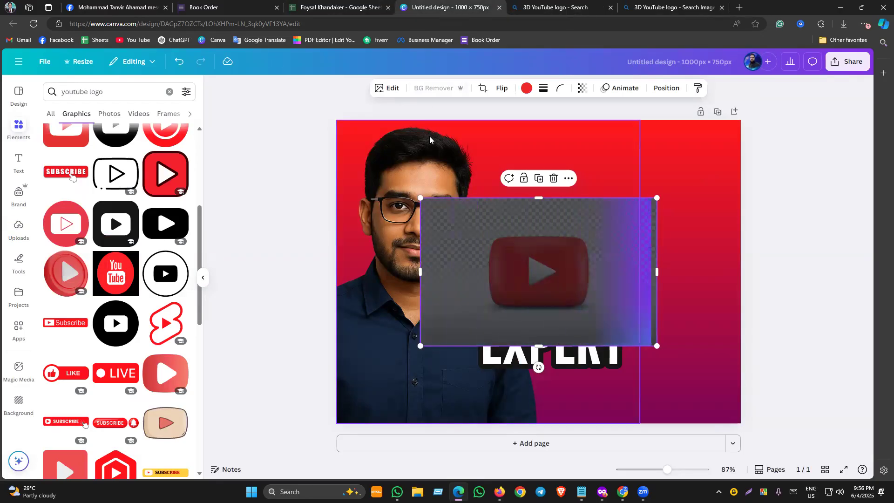
drag(569, 276, 699, 174)
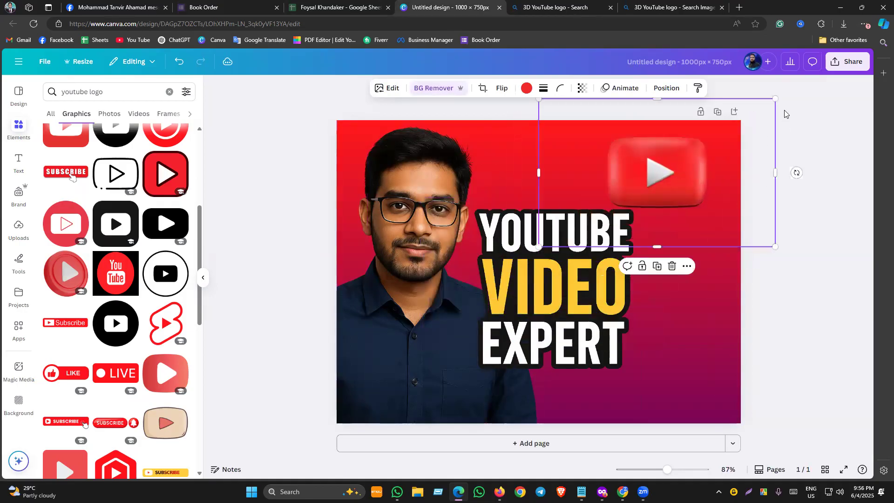
Crop the empty area around the YouTube logo so its frame fits closely on all sides.
drag(775, 144, 721, 196)
drag(539, 171, 703, 220)
drag(659, 99, 659, 130)
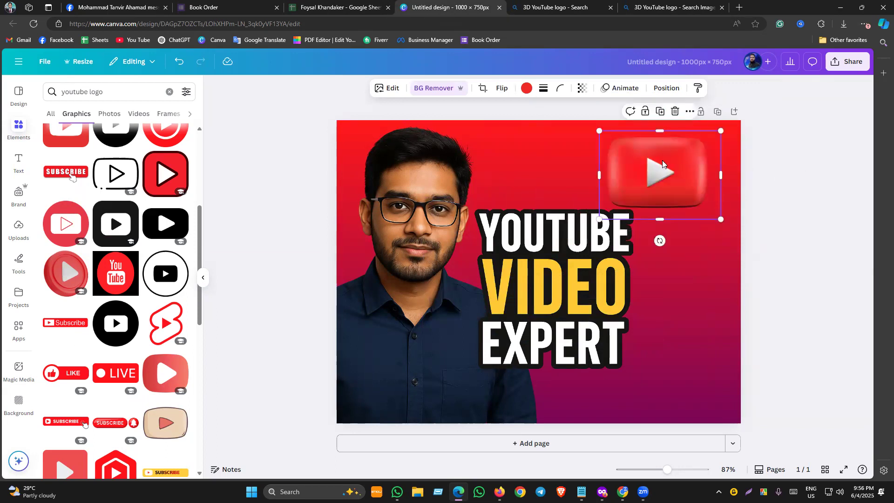
Move the YouTube logo closer to the page's upper-right corner.
drag(660, 172, 679, 162)
click(832, 228)
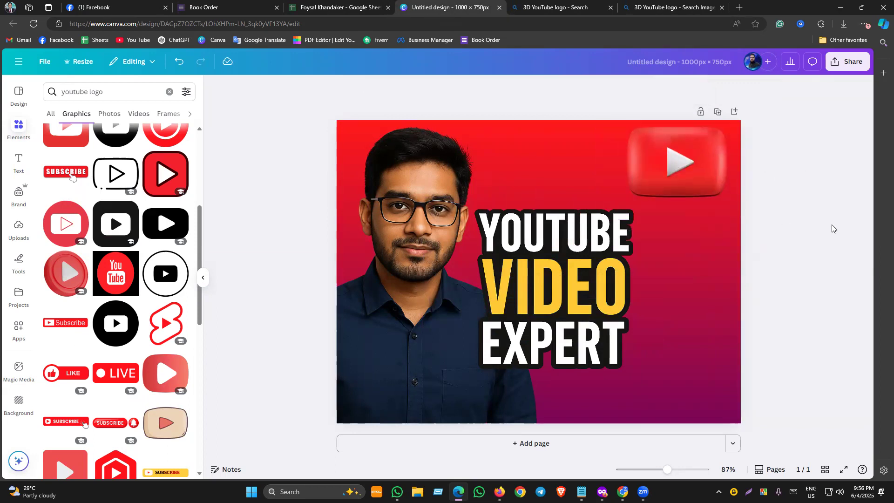
click(695, 151)
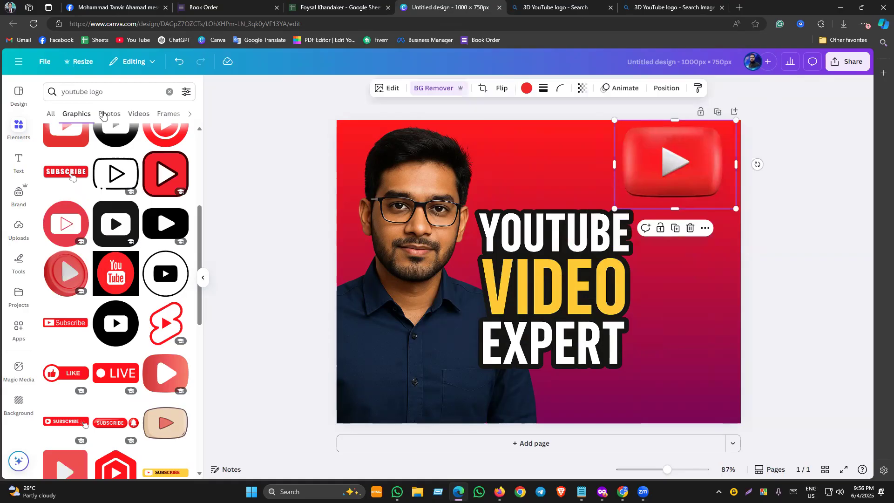
Try the red speech-bubble YouTube graphic from the search results as a small logo beneath the 3D one, and delete it.
scroll(127, 204, up, 2)
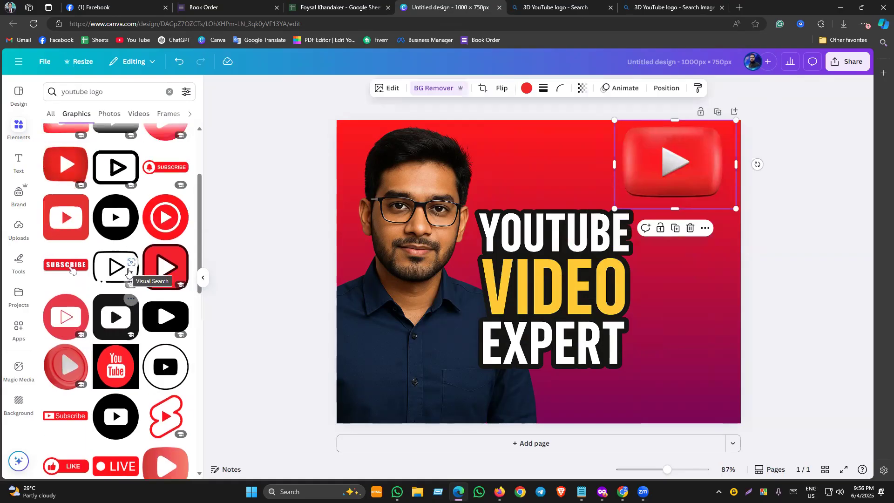
click(50, 176)
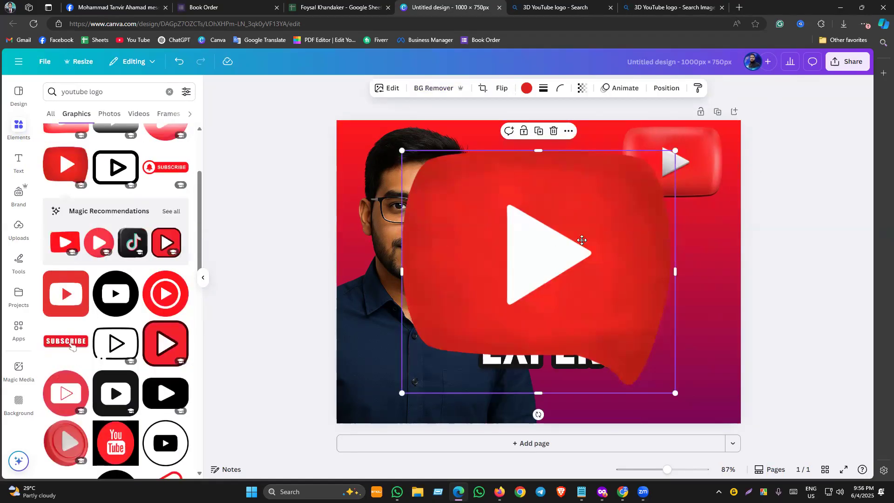
drag(582, 240, 642, 243)
drag(737, 154, 523, 339)
drag(488, 372, 676, 215)
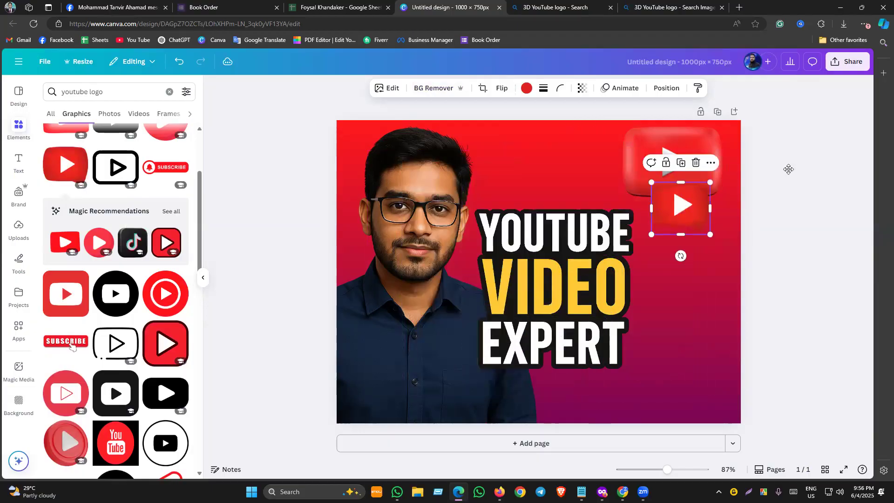
key(Delete)
Reposition the 3D YouTube logo so its frame meets the page's right edge, slightly below the top edge.
drag(676, 163, 678, 174)
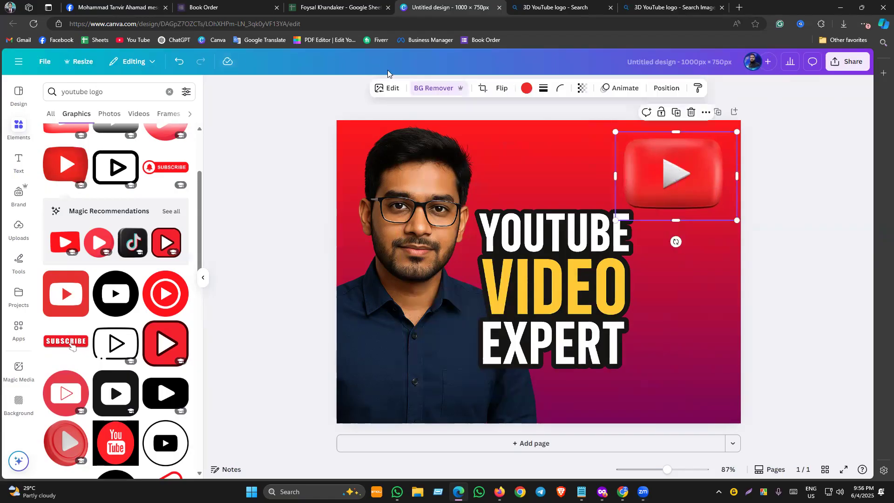
click(272, 141)
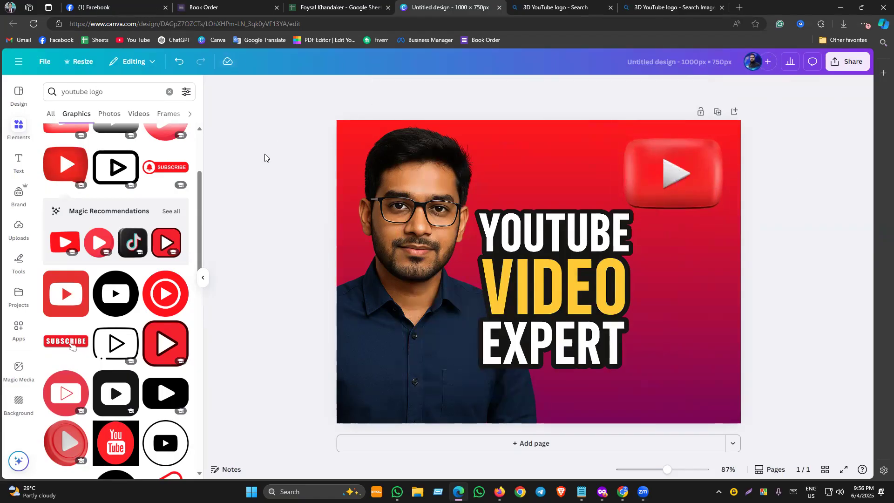
click(676, 173)
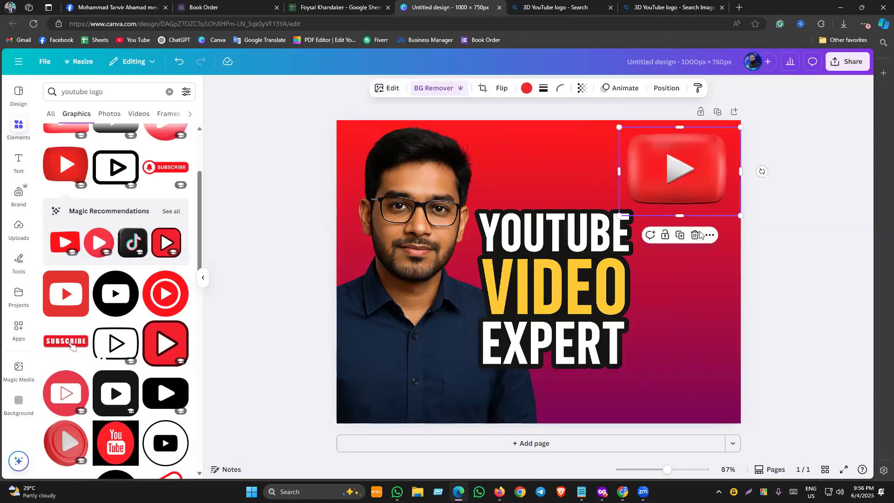
key(Escape)
Search the graphics for "Order now" and look through the button designs.
click(112, 92)
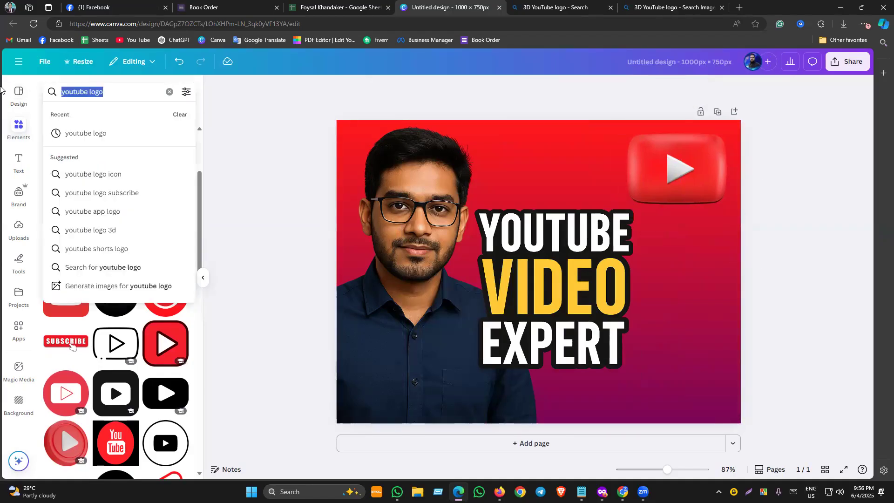
text(Order n)
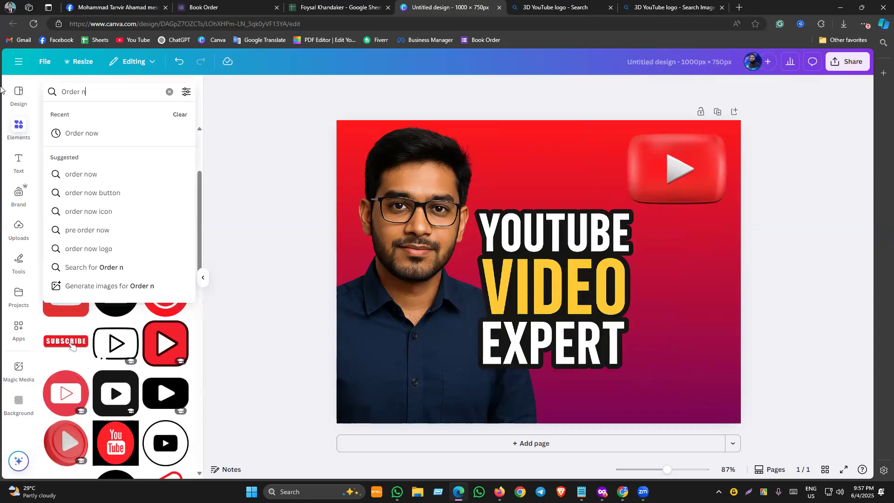
key(BackSpace)
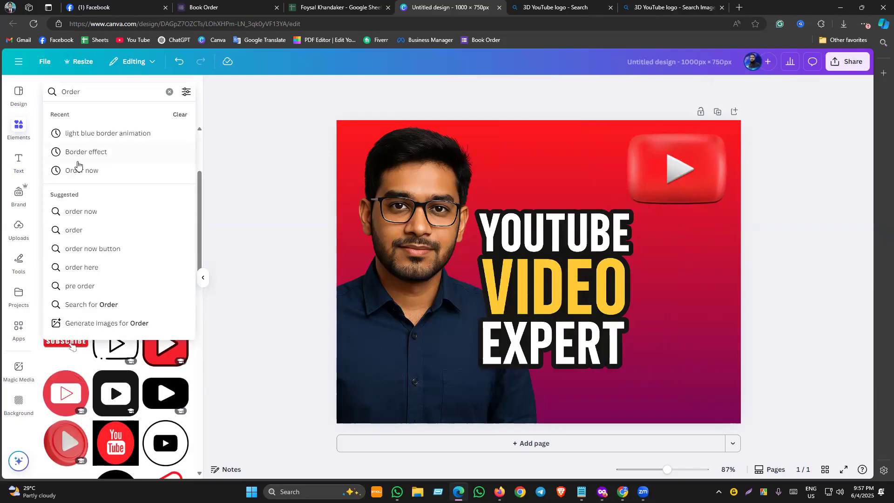
click(80, 170)
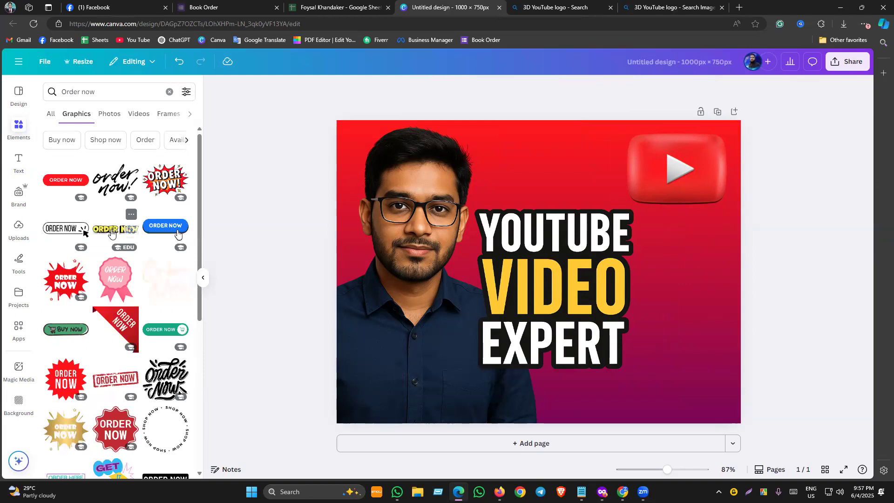
scroll(110, 239, down, 1)
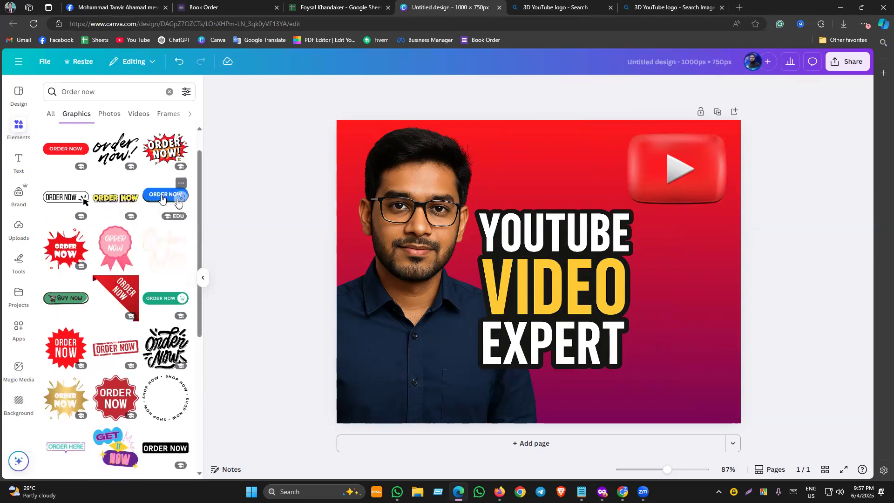
Add the blue "ORDER NOW" button with the hand pointer, shrink it and place it in the page's lower-right corner.
click(162, 199)
drag(582, 289, 631, 400)
drag(726, 373, 691, 382)
click(810, 335)
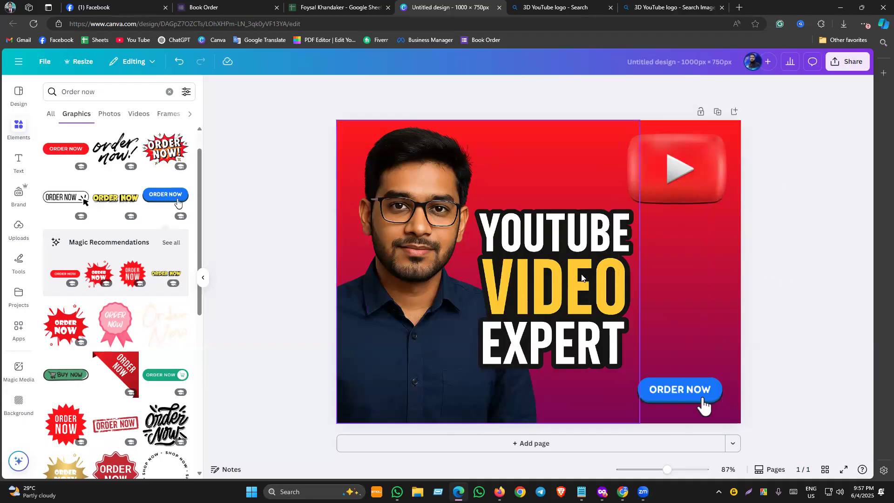
Shift the 3D YouTube logo slightly up and left within the page's upper-right corner.
click(507, 179)
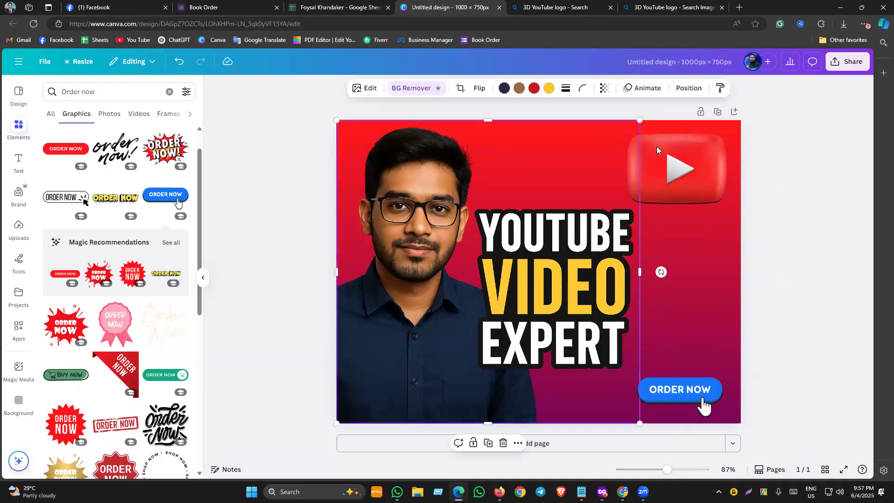
click(782, 192)
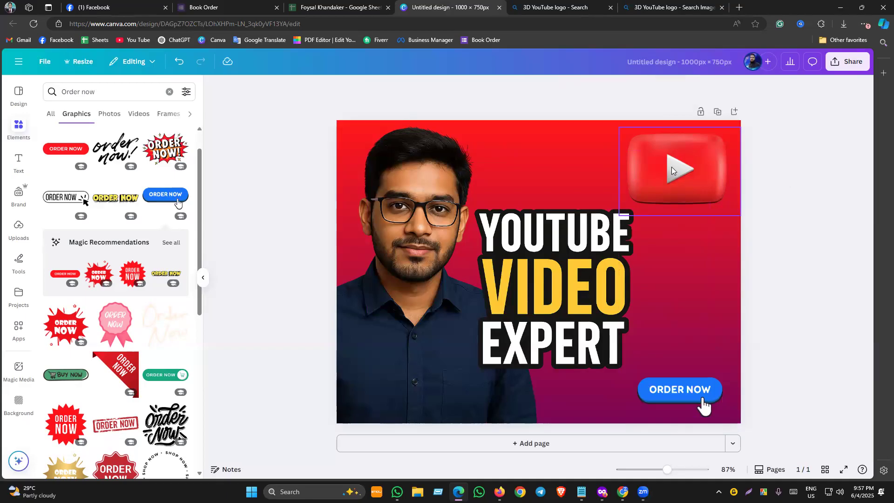
drag(671, 167, 665, 160)
click(819, 181)
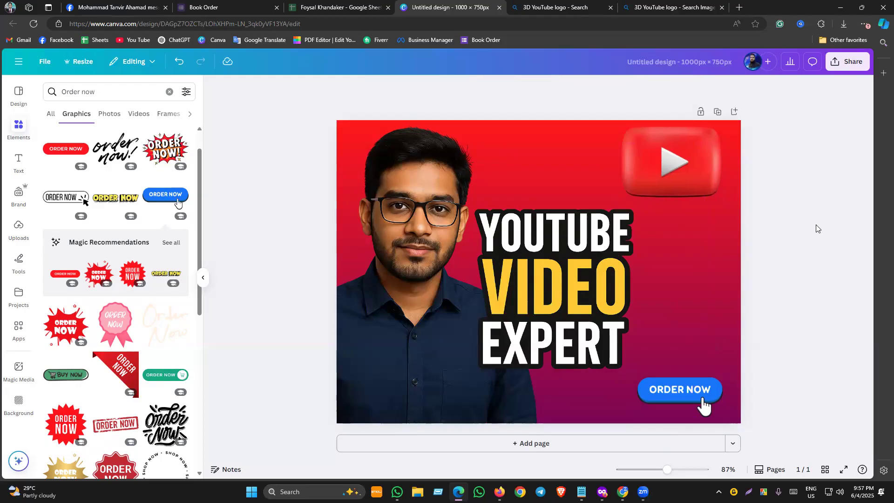
Name the design "YouTube Video Expert".
click(711, 68)
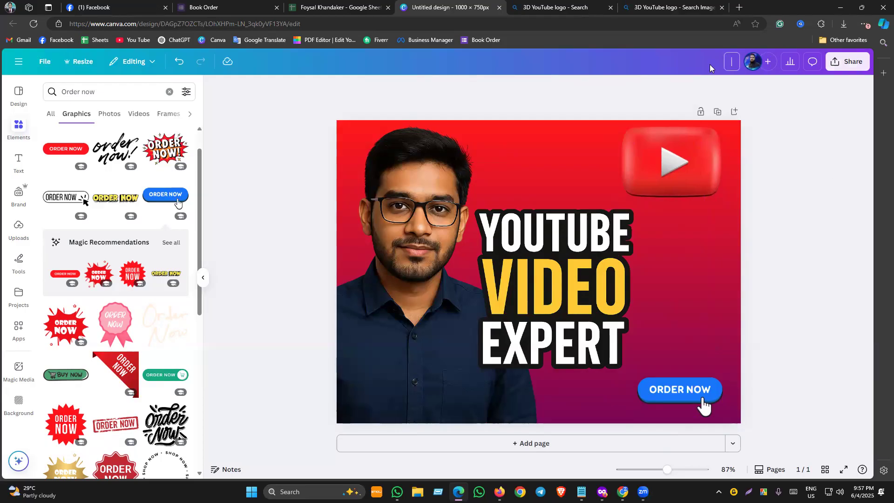
text(YouTube Video Expert)
key(Return)
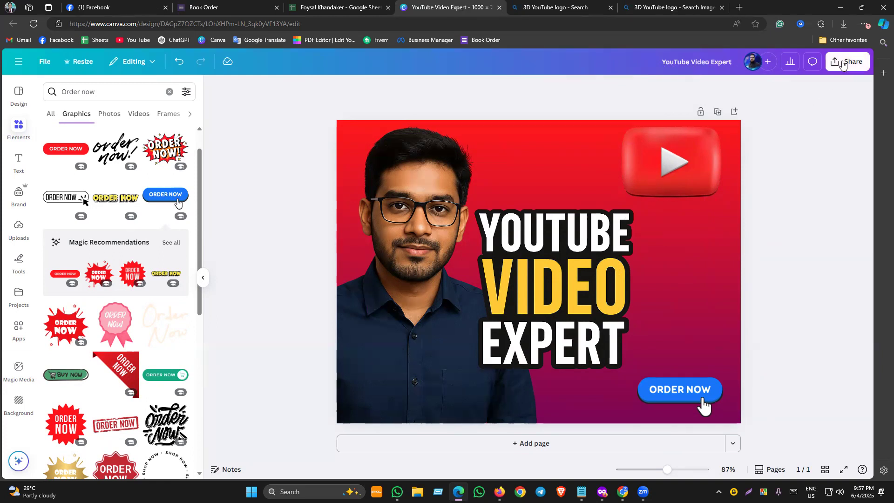
Download the design as a PNG at 1,000 × 750 px.
click(844, 62)
click(697, 258)
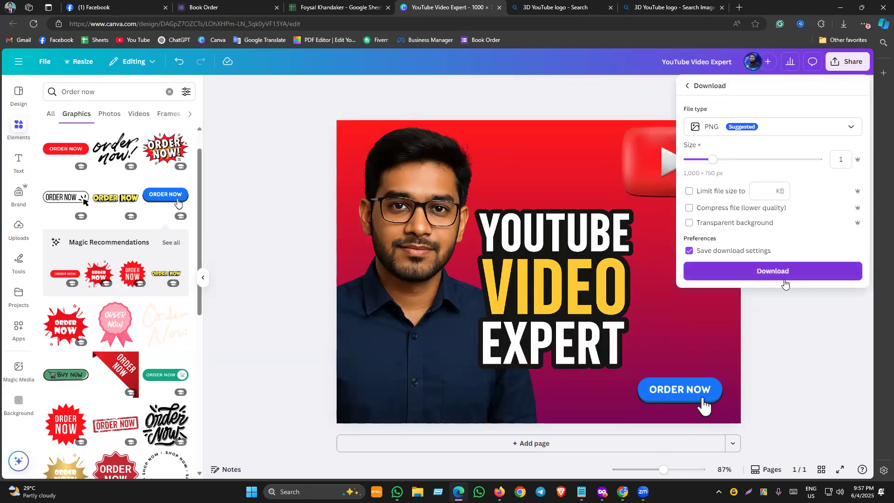
click(782, 276)
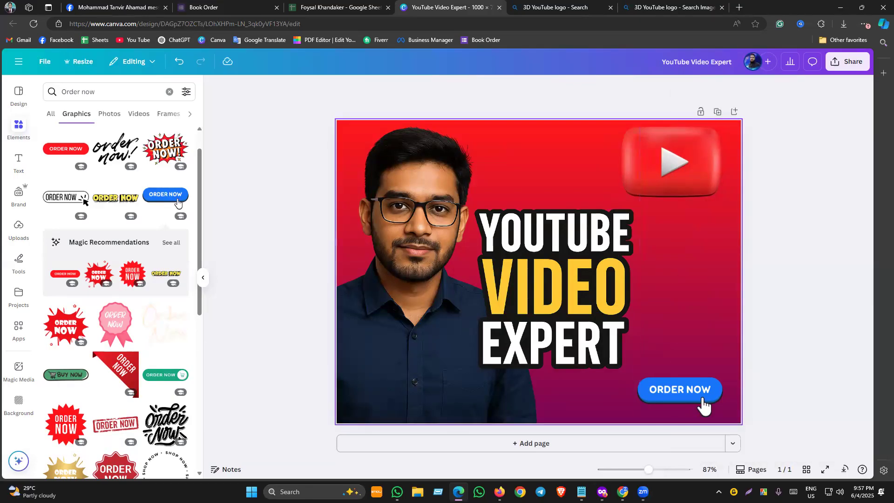
Switch to the Upwork profile in the private browser and examine its portfolio, skills, project catalog and testimonials sections.
click(602, 492)
scroll(701, 271, down, 7)
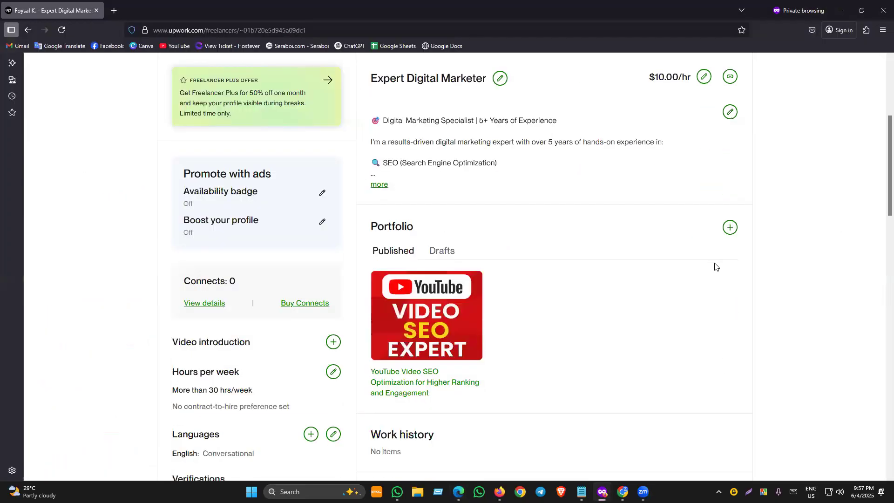
scroll(278, 180, up, 9)
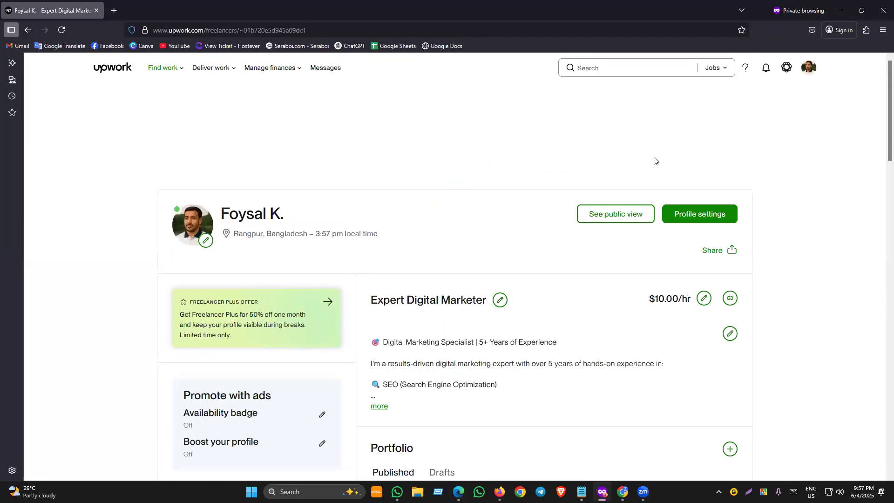
scroll(479, 296, down, 3)
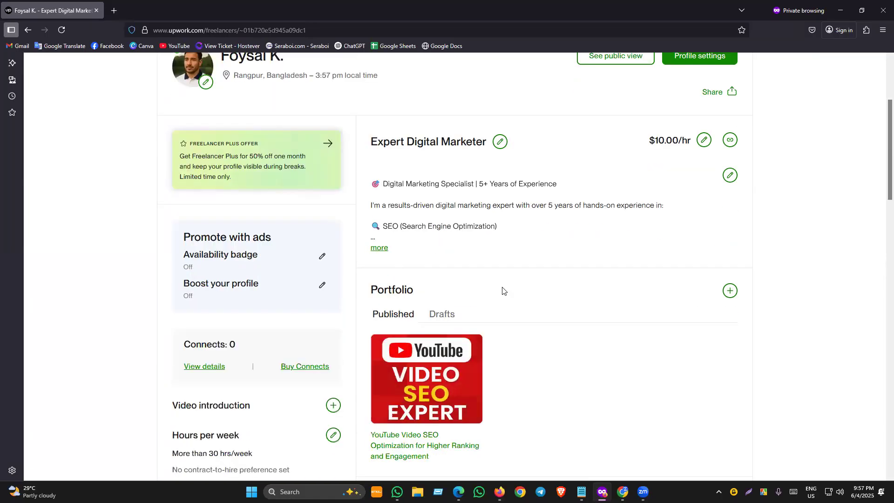
scroll(512, 298, down, 3)
scroll(538, 324, down, 4)
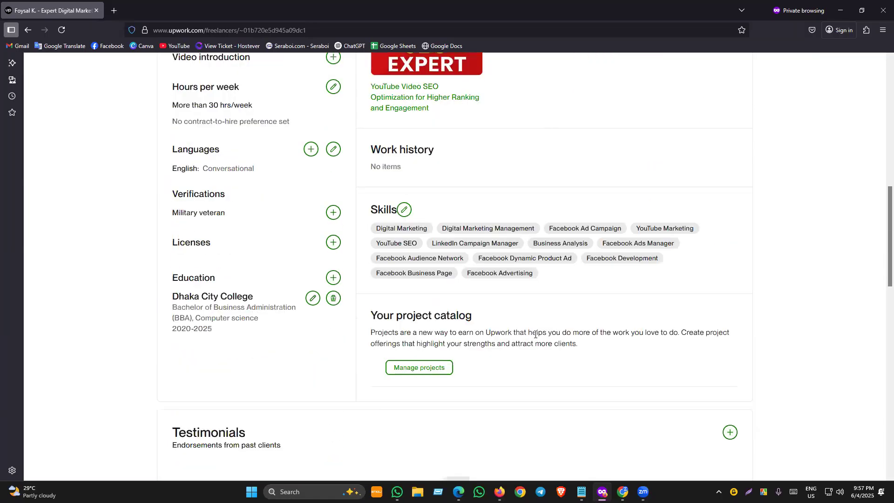
scroll(575, 319, down, 3)
scroll(576, 302, up, 9)
scroll(575, 294, up, 5)
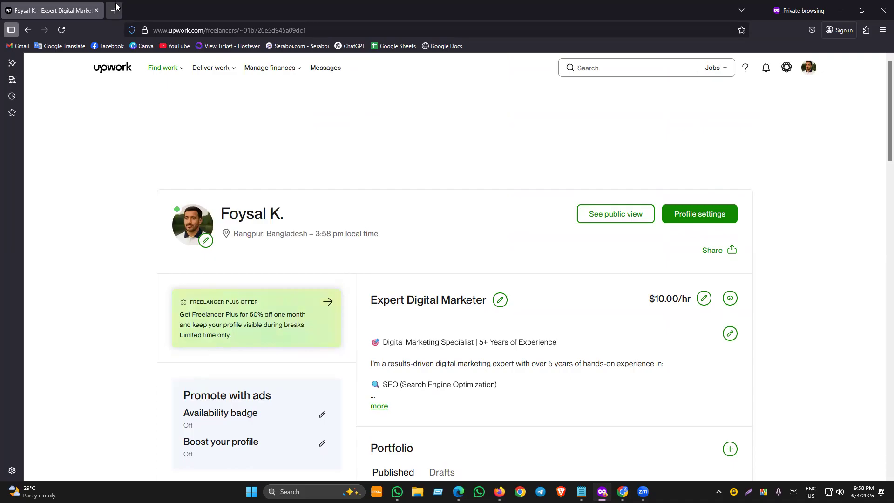
Open Upwork's find-work page in a separate tab and search Projects for "YouTube video SEO Expert".
mouse_move(602, 491)
drag(140, 39, 81, 5)
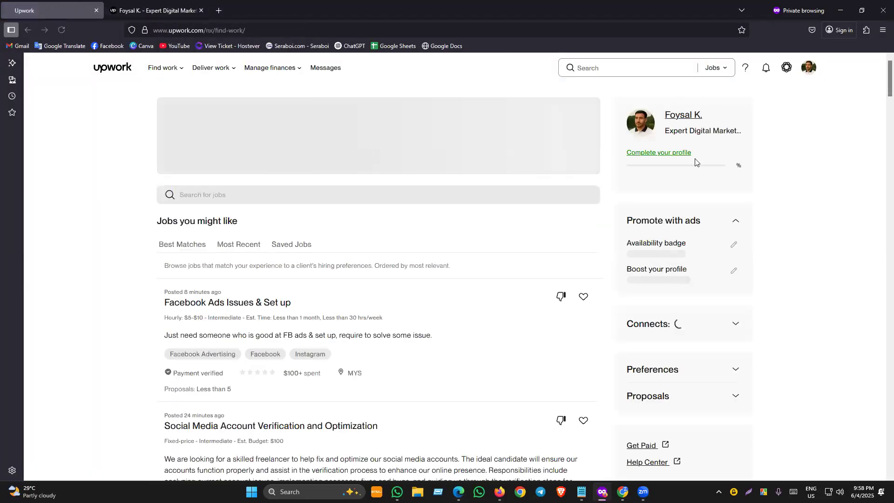
click(600, 66)
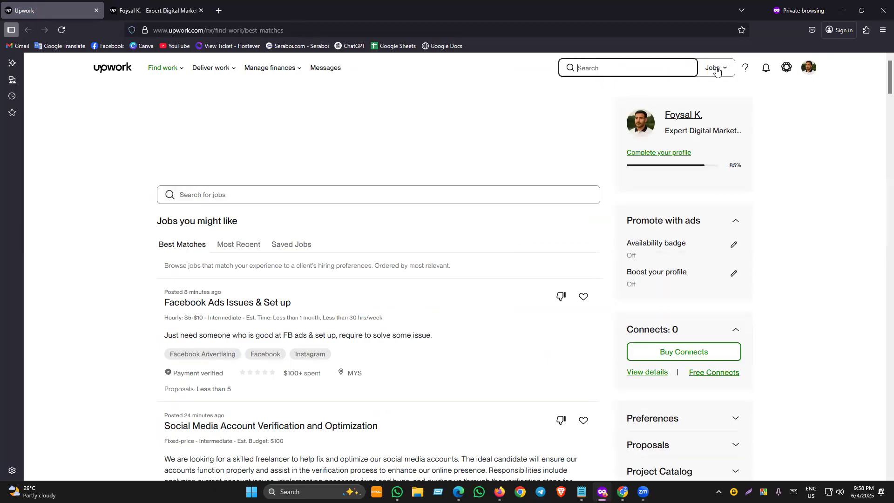
click(717, 69)
click(727, 118)
text(T)
key(BackSpace)
text(YouTube v)
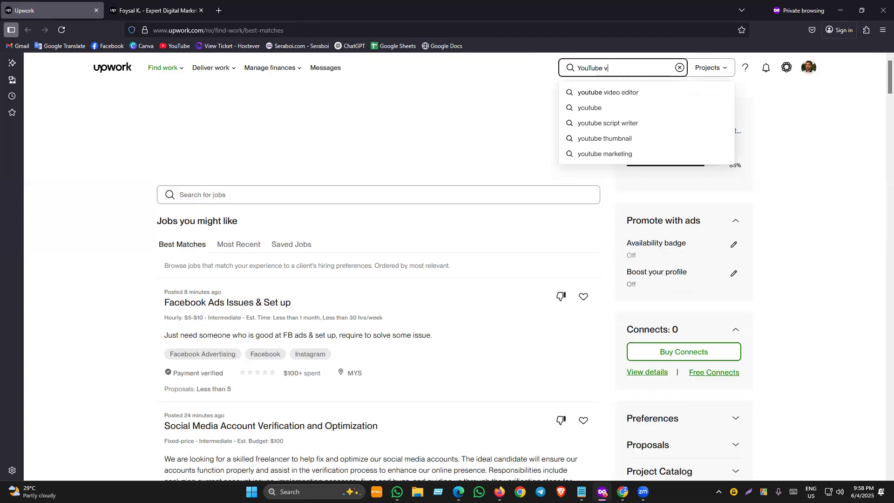
text(ideo SEO Exp)
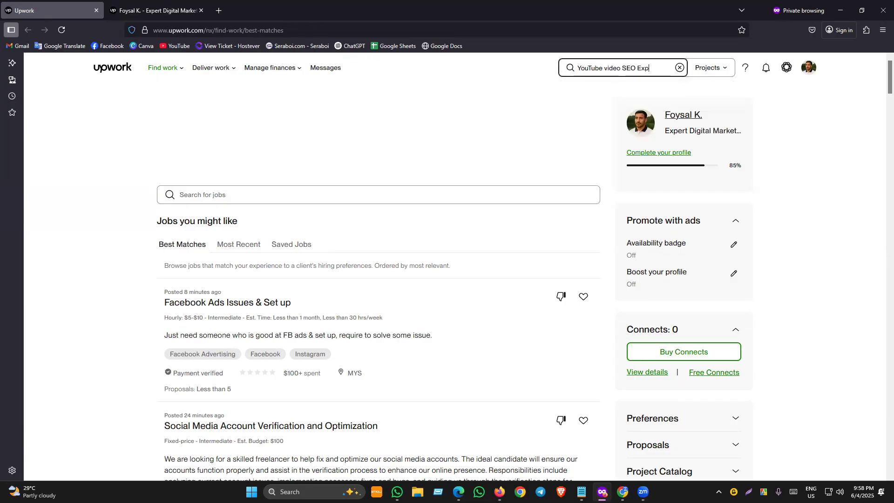
text(ert)
key(Return)
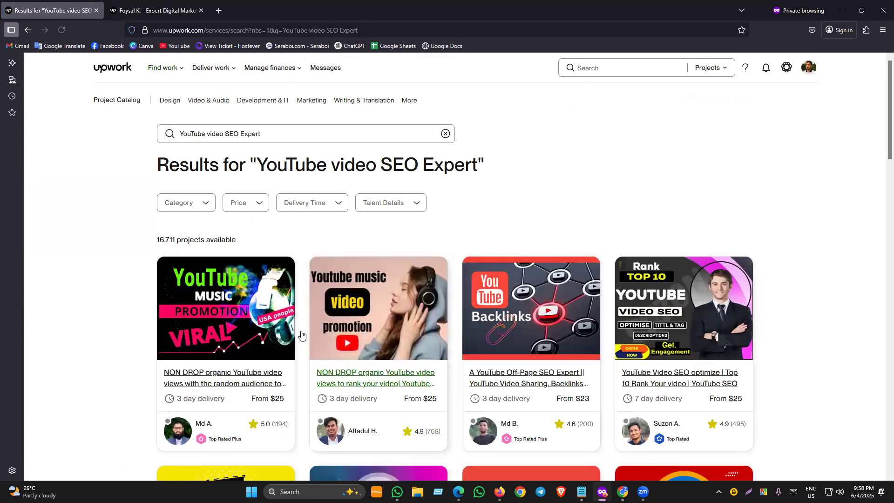
Examine the thumbnails, titles and prices of the YouTube video SEO projects in the results.
scroll(416, 309, down, 3)
scroll(416, 308, down, 2)
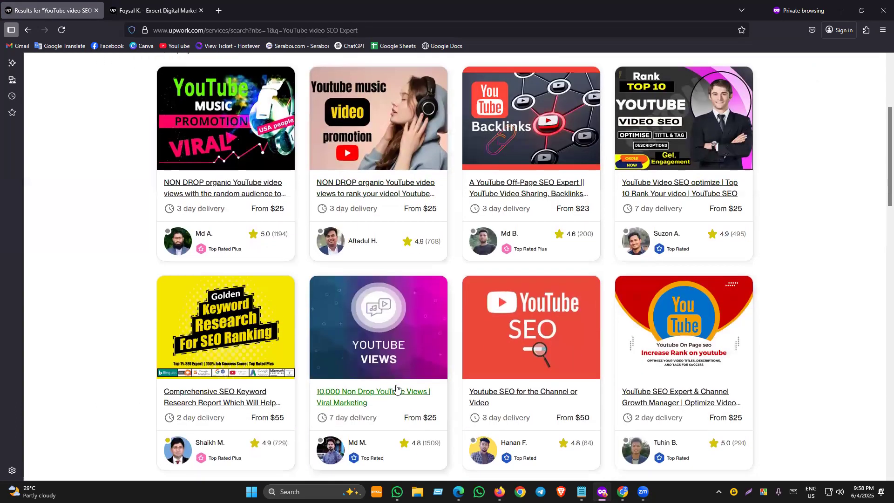
scroll(465, 253, up, 2)
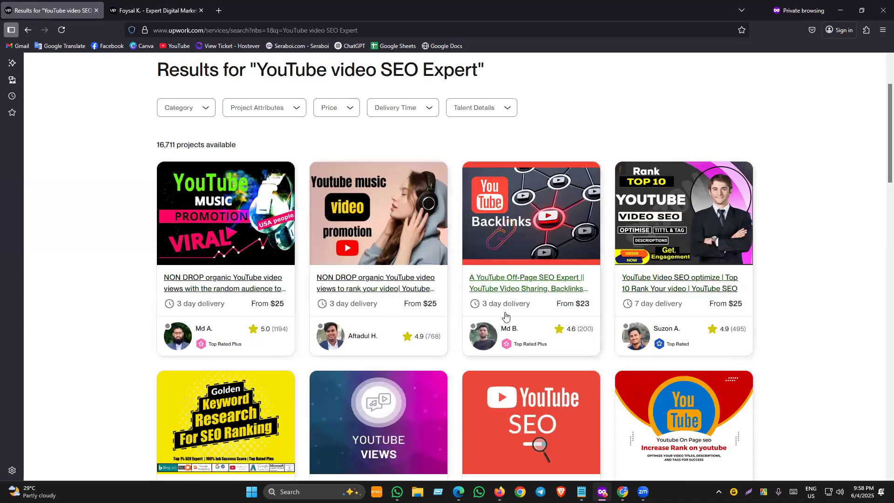
scroll(219, 261, down, 2)
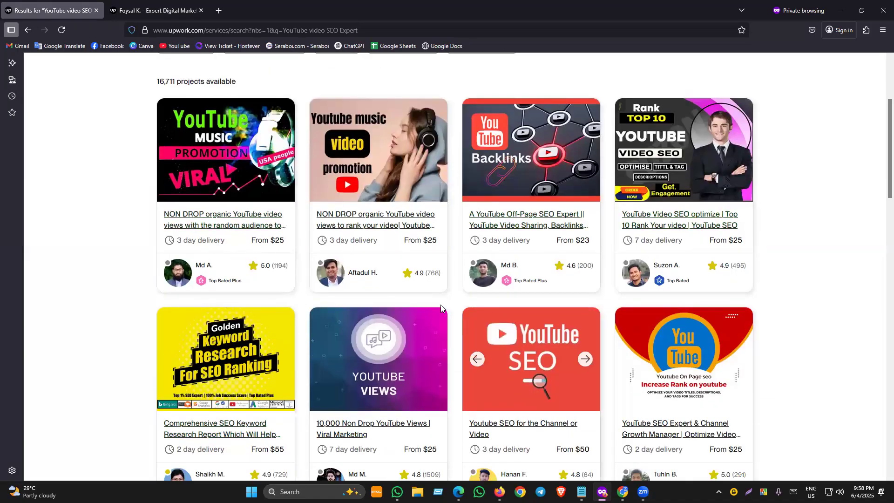
scroll(441, 304, down, 1)
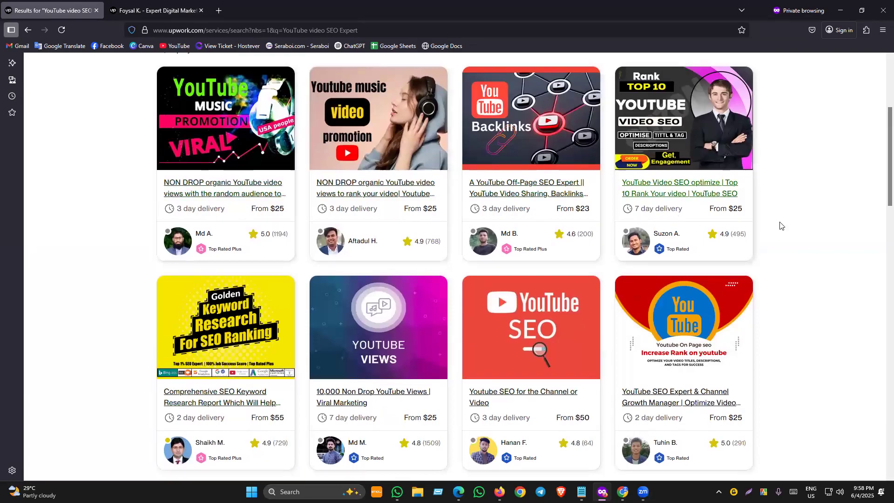
Look further through the YouTube video SEO results, comparing thumbnail styles, titles, delivery times and starting prices.
scroll(778, 225, down, 4)
scroll(587, 305, down, 4)
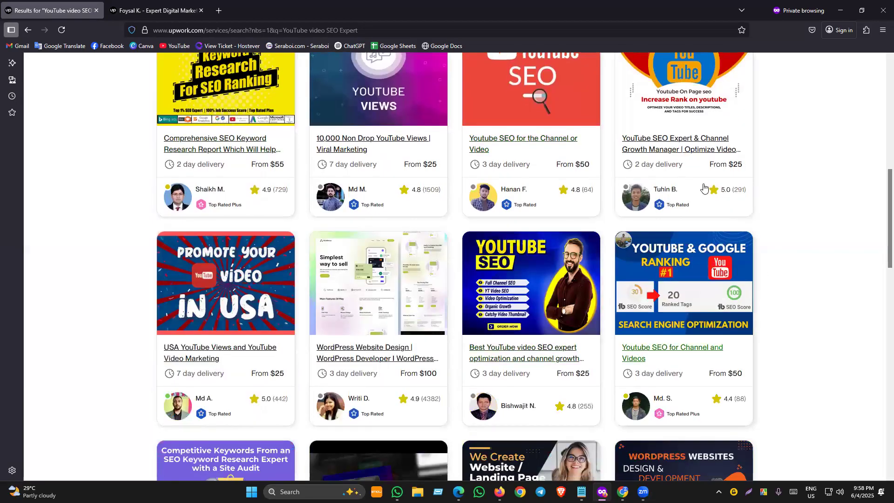
scroll(595, 174, up, 2)
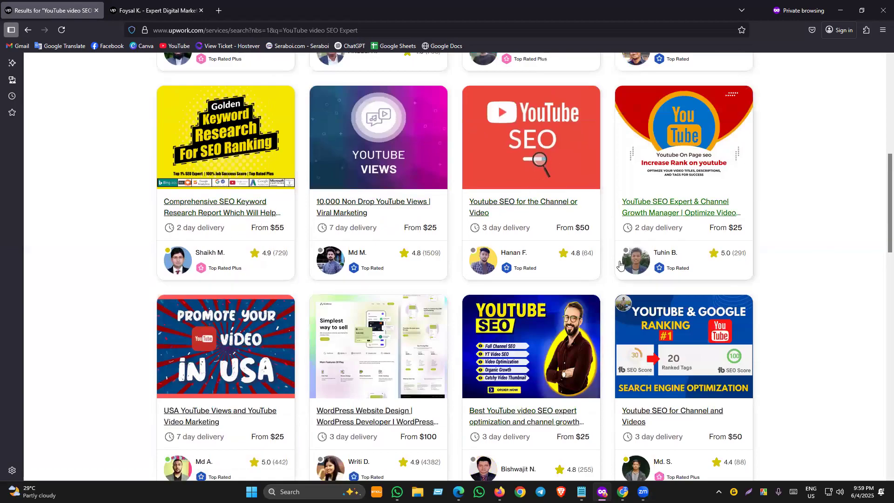
scroll(698, 284, down, 2)
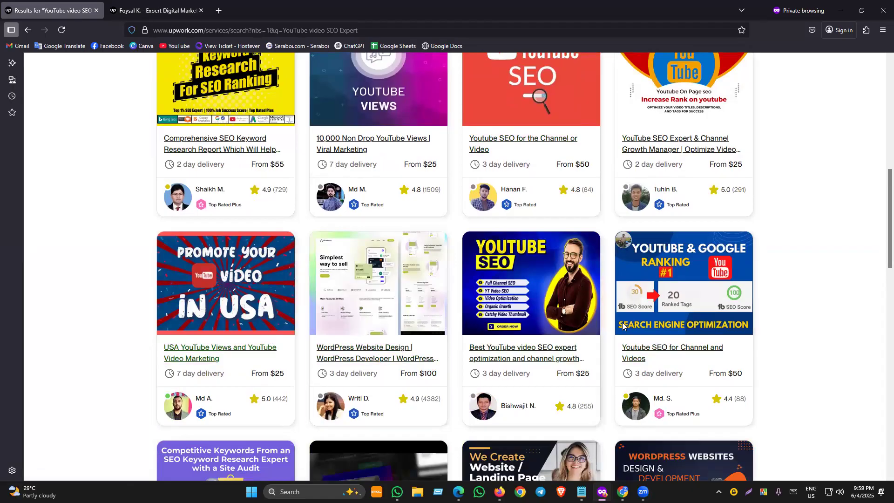
scroll(625, 338, down, 5)
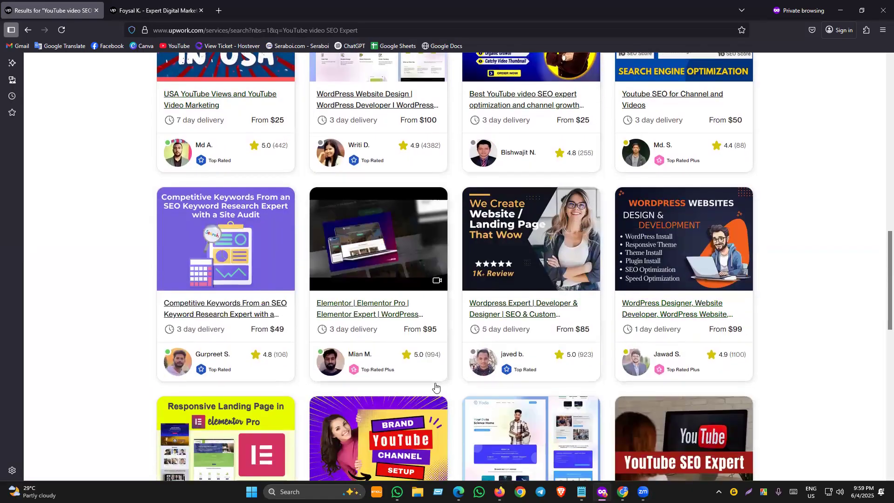
scroll(435, 389, down, 4)
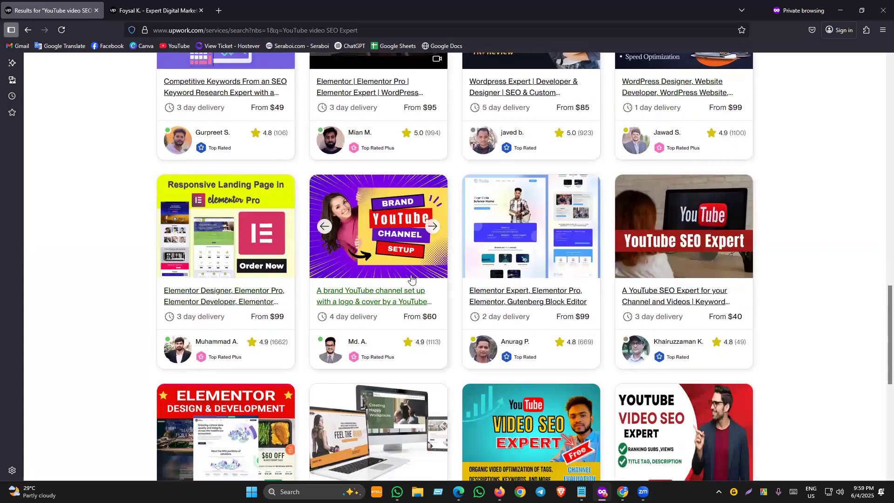
scroll(695, 265, up, 7)
scroll(695, 265, up, 10)
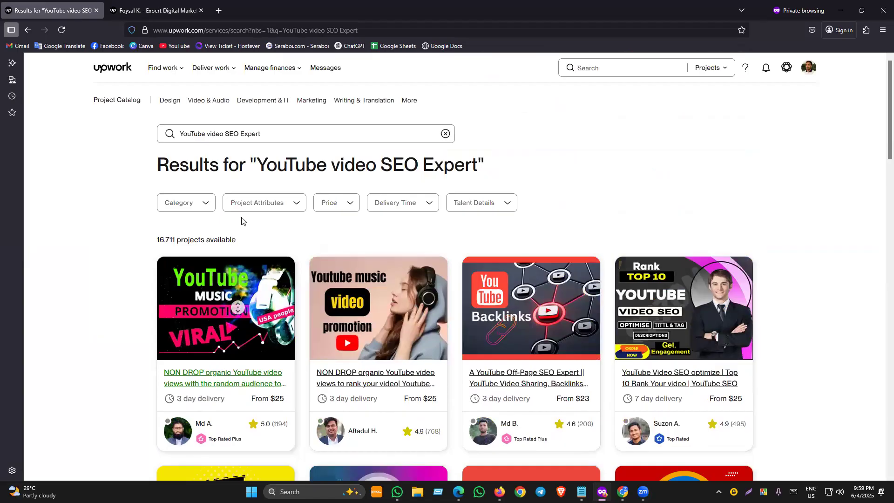
scroll(379, 309, down, 4)
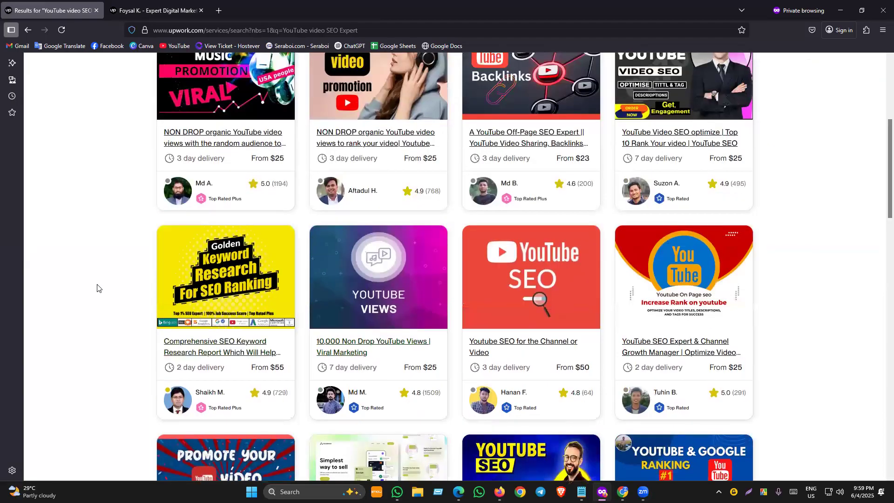
scroll(260, 310, up, 3)
Open the two NON DROP organic YouTube video views projects in separate tabs and show the random-audience one.
middle_click(224, 321)
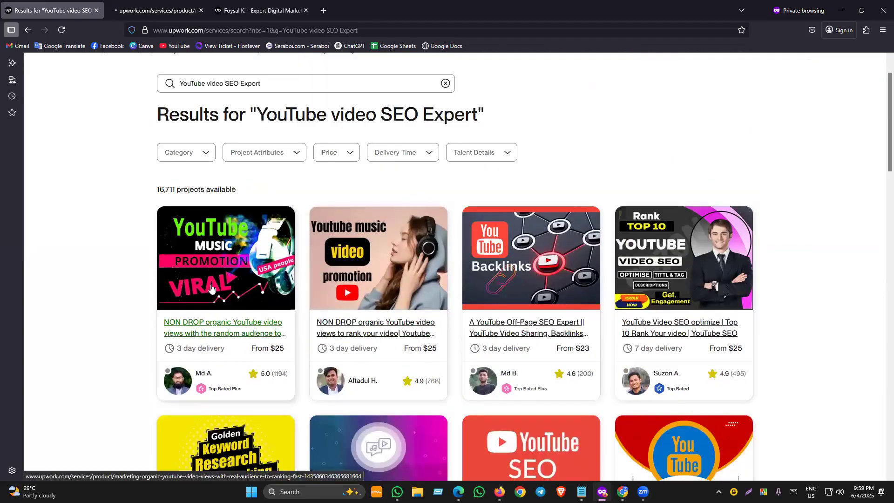
middle_click(377, 327)
key(ctrl+Tab)
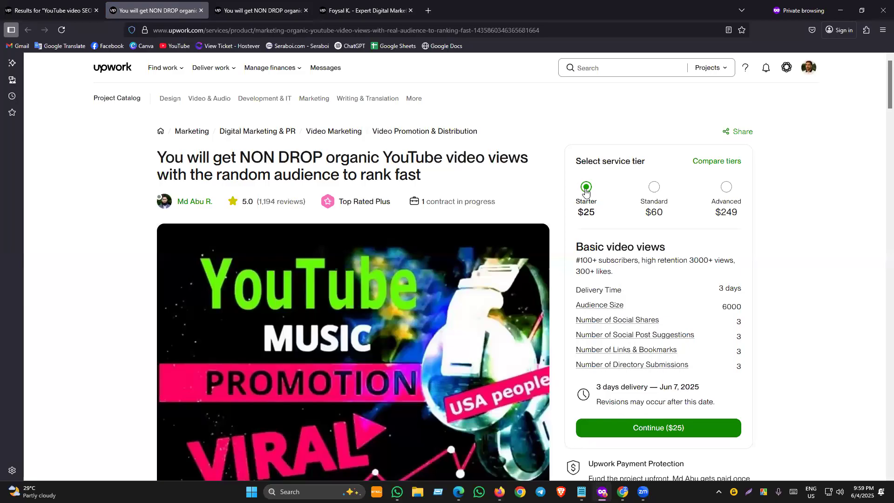
Compare the Starter, Standard and Advanced tiers of the random-audience YouTube views project.
click(653, 187)
click(727, 191)
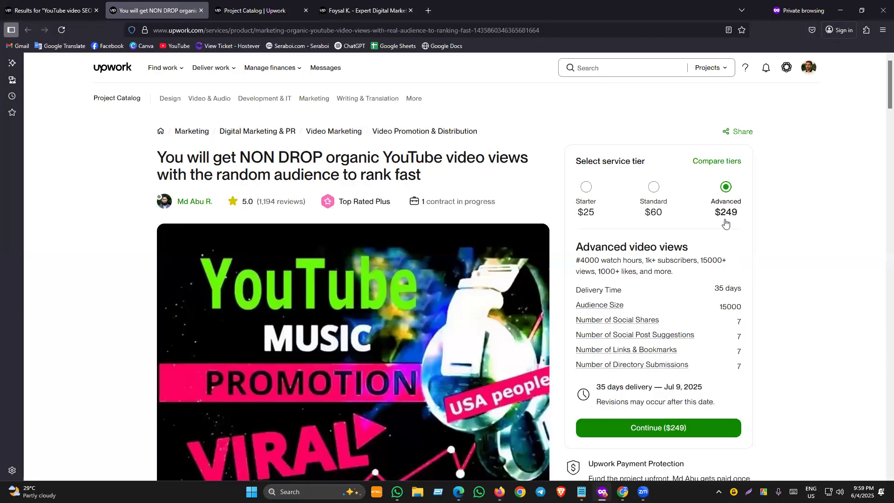
scroll(624, 250, down, 1)
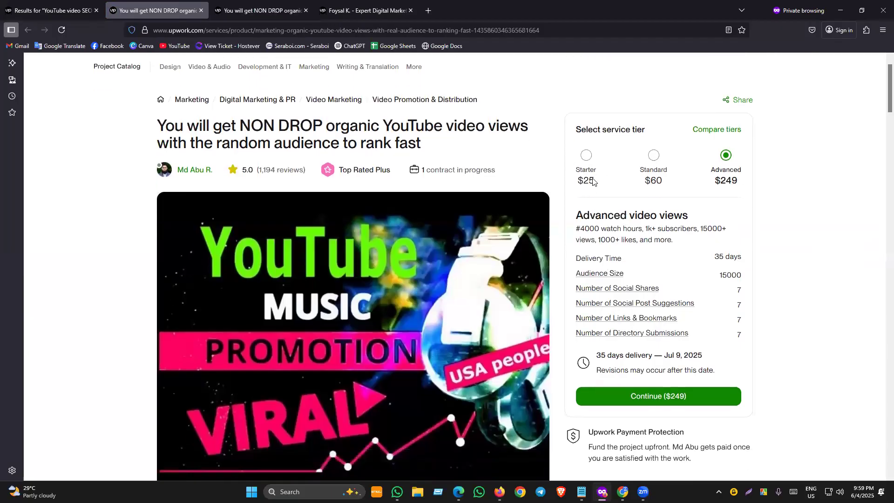
click(584, 158)
scroll(600, 294, down, 3)
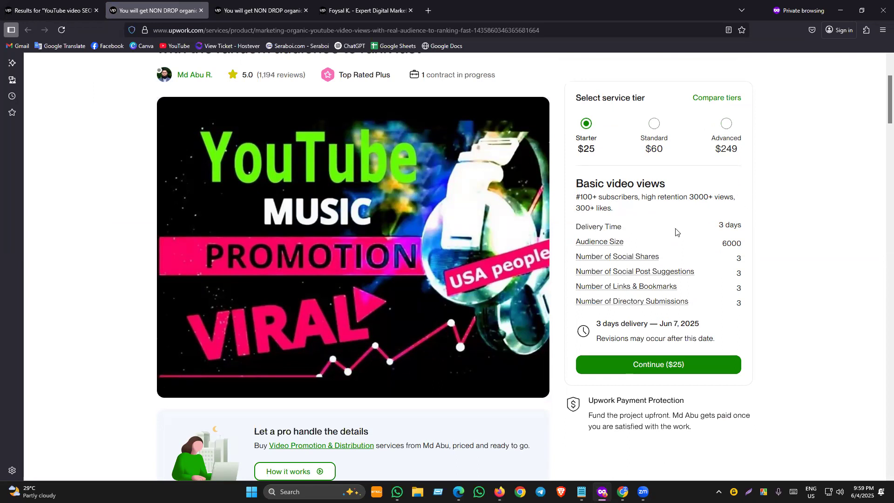
scroll(676, 231, up, 3)
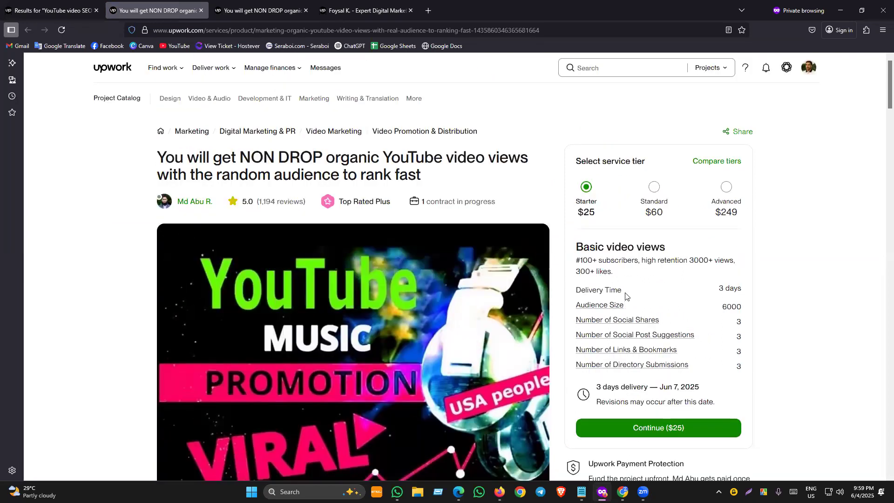
drag(602, 215, 566, 215)
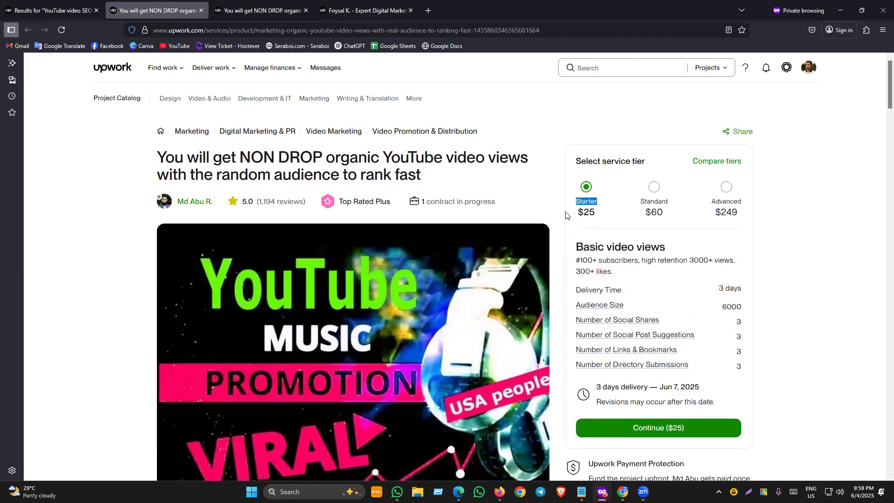
click(644, 205)
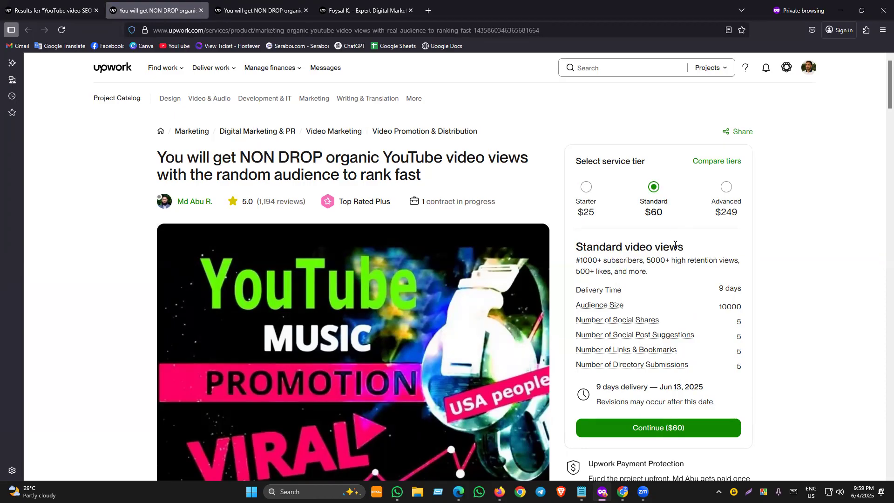
Switch to the second YouTube views project and read its Starter tier description.
key(ctrl+Tab)
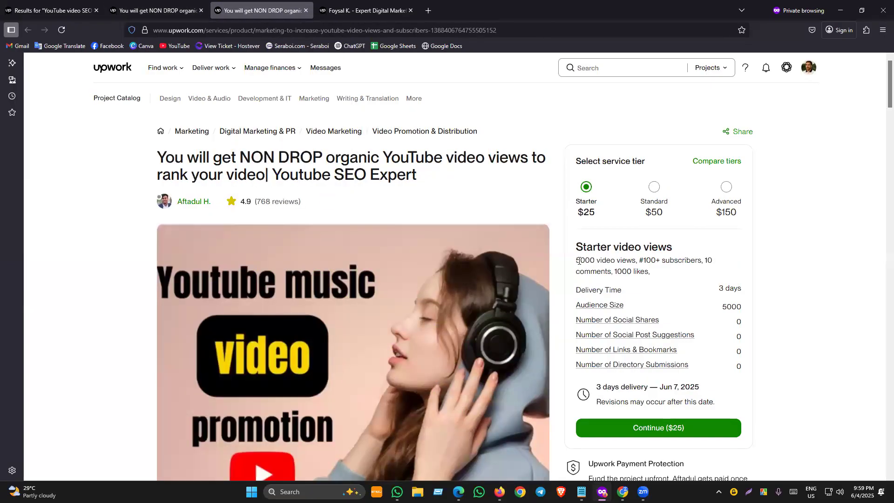
drag(578, 260, 644, 265)
click(650, 259)
Return to the search results and open the YouTube Off-Page SEO and Top 10 Rank projects in separate tabs, showing the off-page one.
click(394, 7)
click(85, 3)
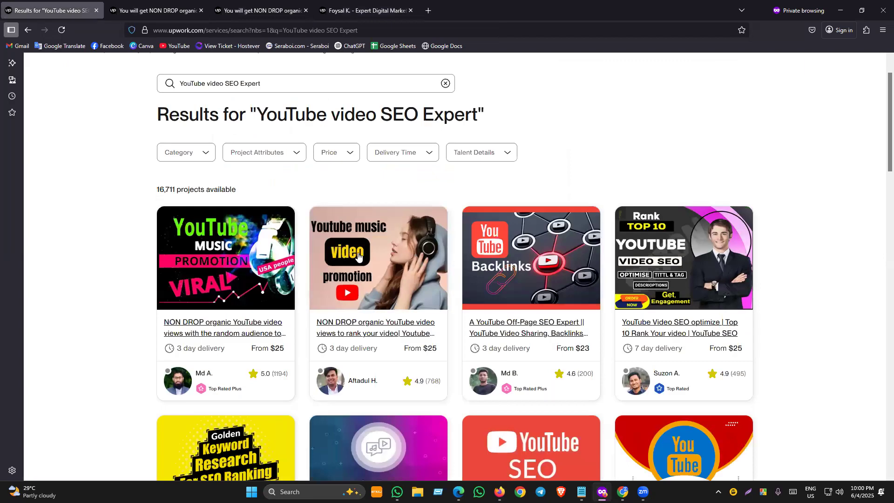
middle_click(501, 339)
middle_click(703, 333)
click(179, 5)
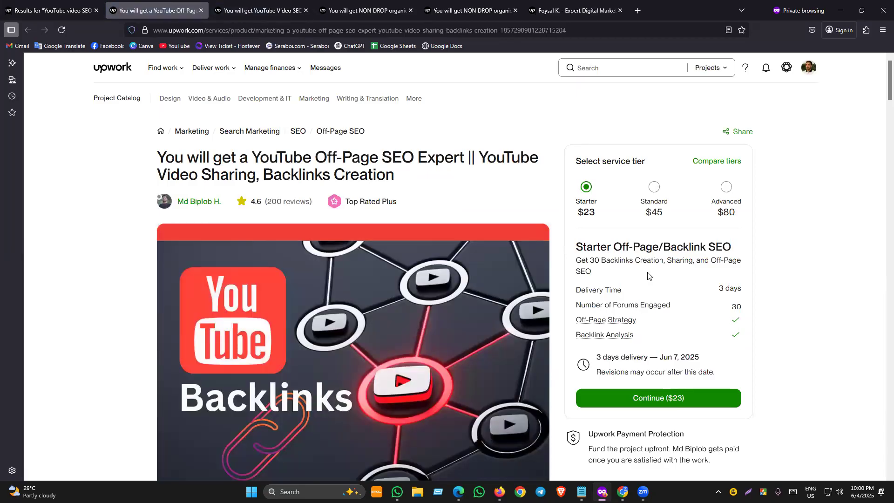
Examine the Starter and Standard tier titles and descriptions of the YouTube Off-Page SEO project.
drag(572, 252, 717, 248)
click(720, 249)
drag(574, 261, 675, 260)
click(662, 278)
click(658, 199)
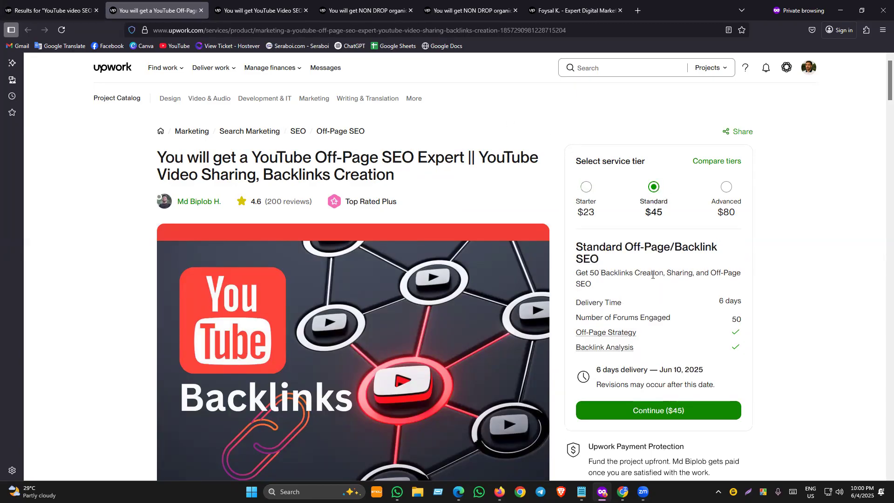
Switch to the Top 10 Rank YouTube Video SEO project and compare the video counts and delivery times of its three tiers.
click(322, 5)
click(294, 6)
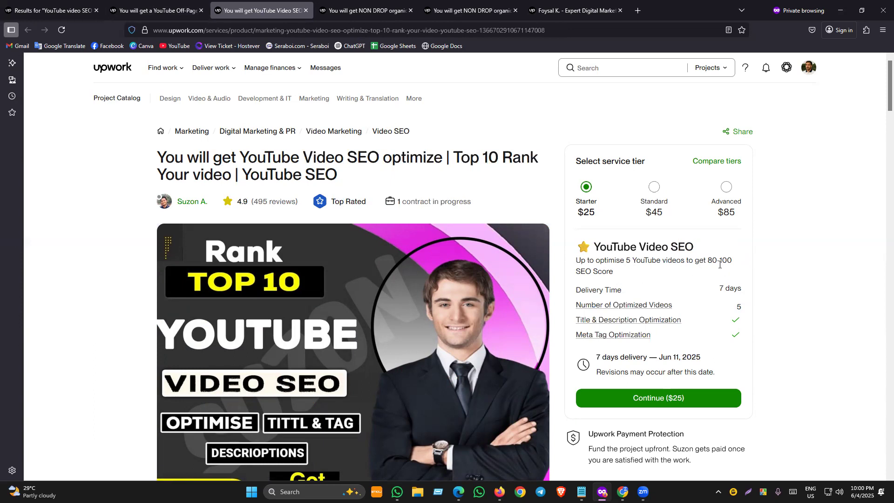
scroll(579, 291, down, 1)
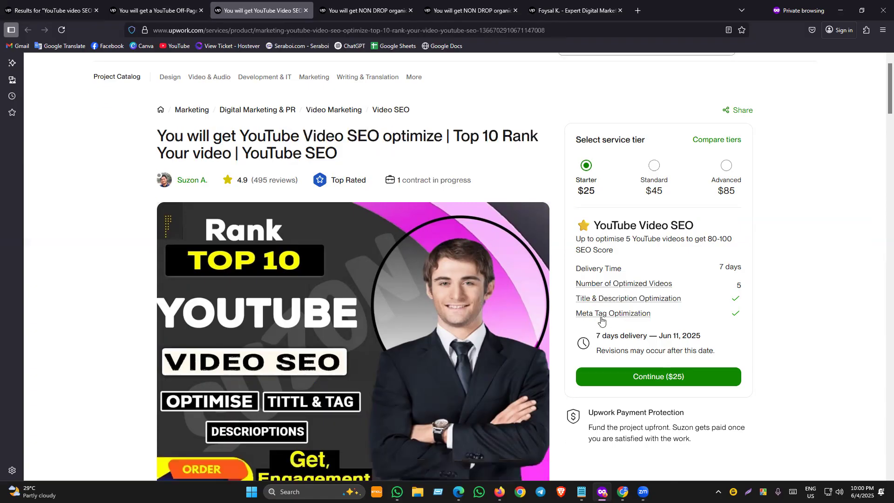
scroll(604, 309, up, 1)
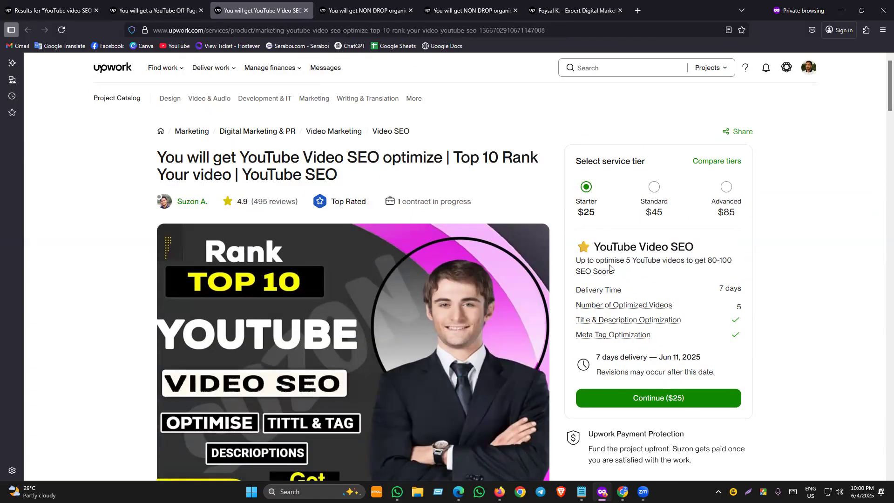
click(654, 186)
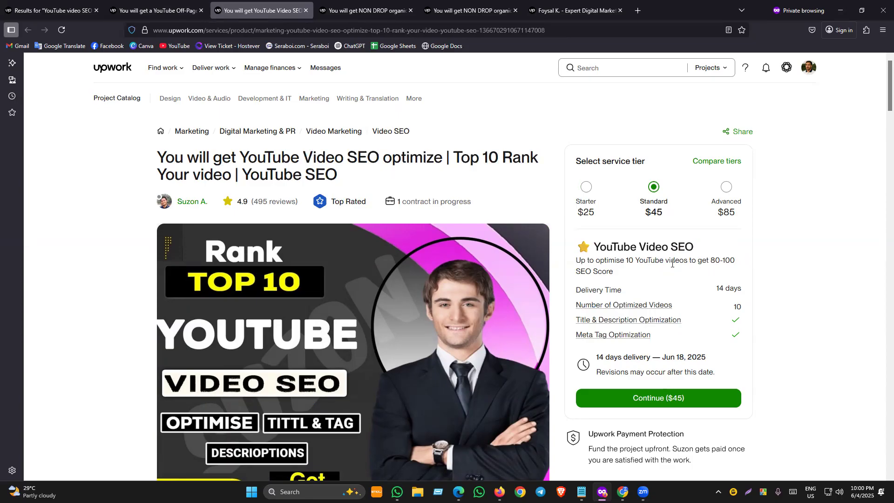
click(586, 187)
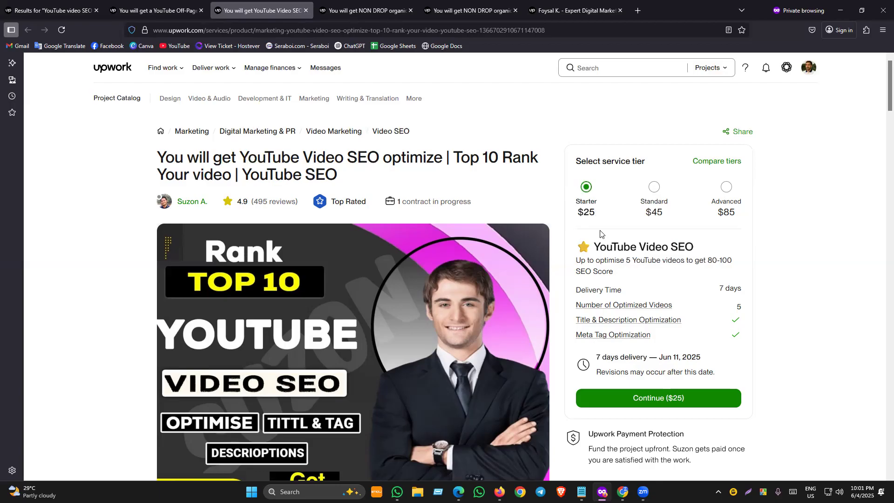
click(727, 200)
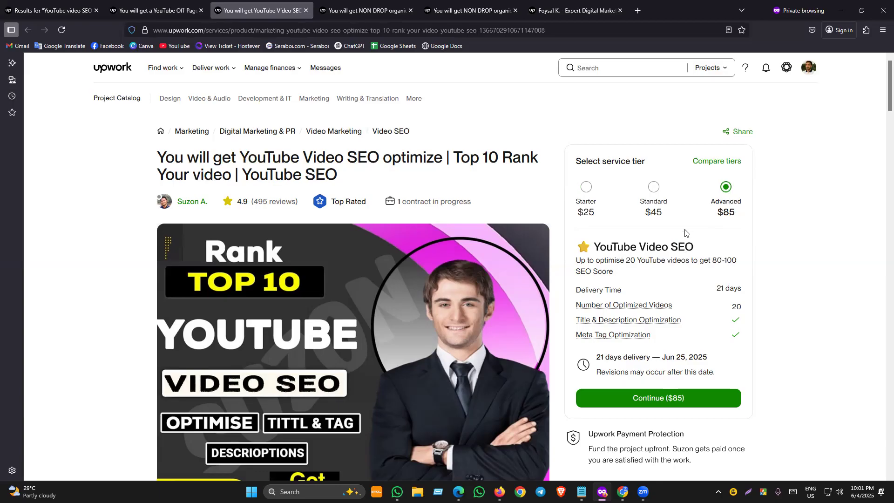
click(586, 187)
click(654, 187)
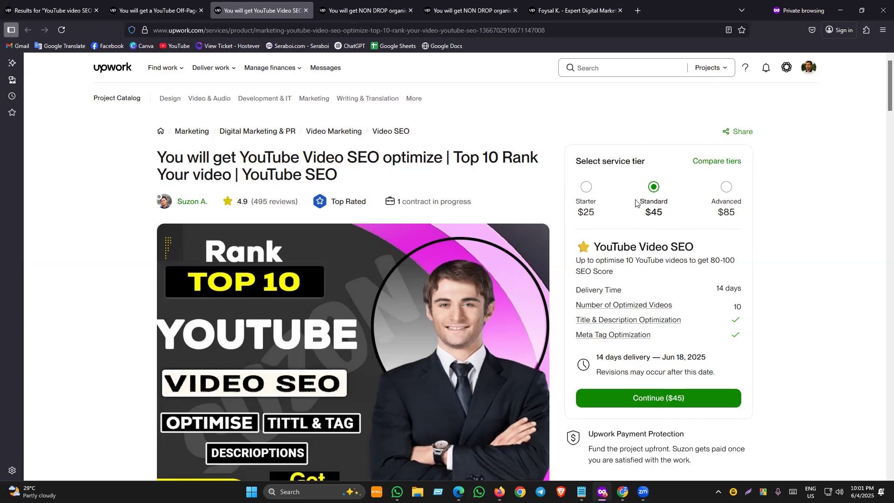
click(725, 189)
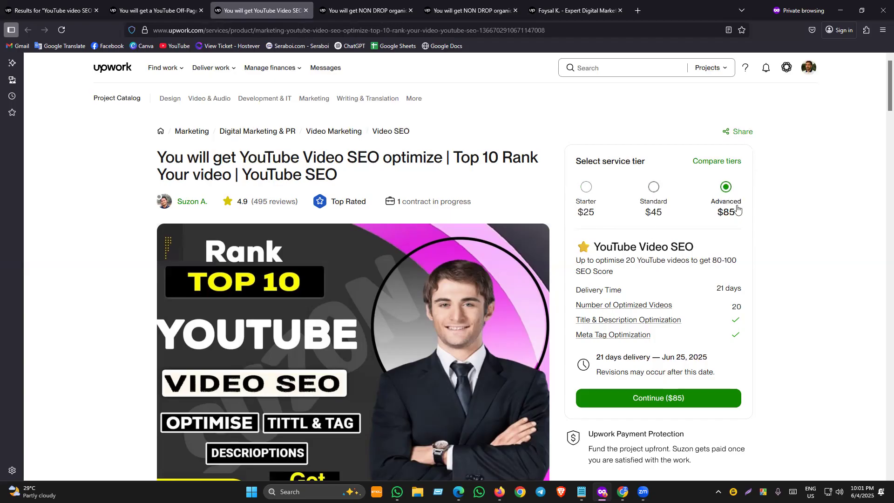
Review how the Starter, Standard and Advanced prices of the Top 10 Rank project relate to what each tier offers.
double_click(648, 212)
triple_click(726, 215)
click(785, 213)
click(589, 212)
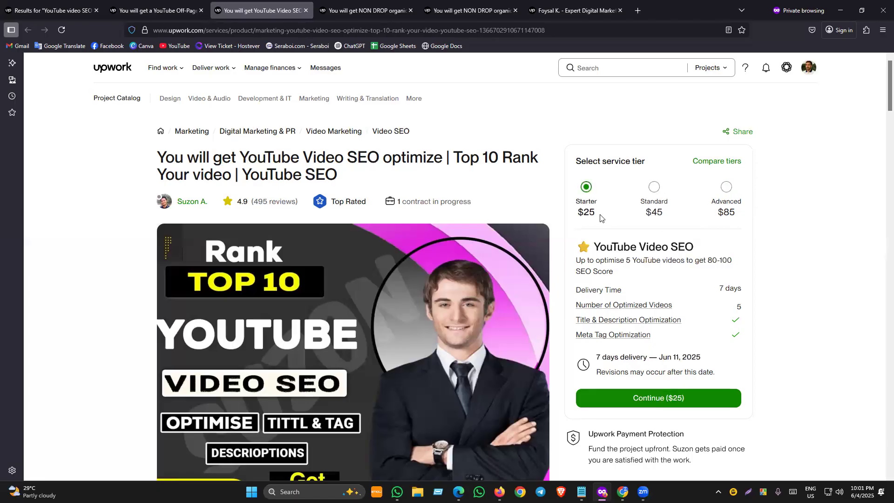
click(654, 211)
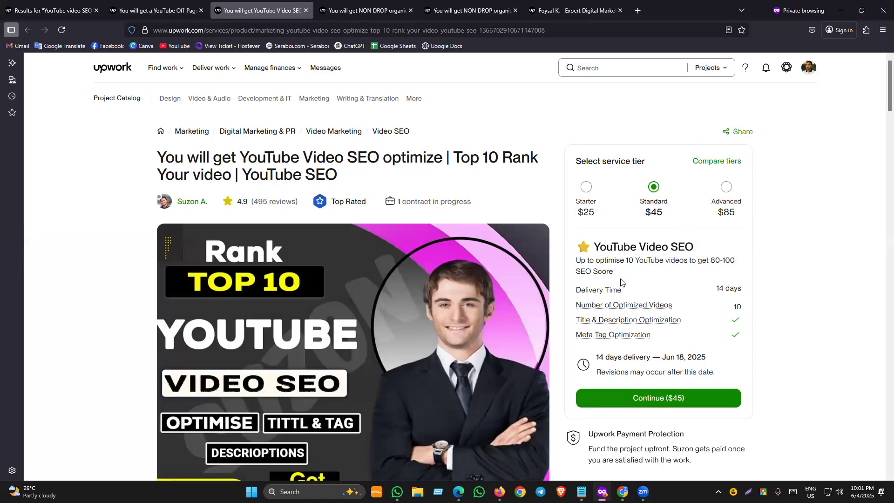
drag(645, 212, 652, 211)
click(666, 224)
click(727, 188)
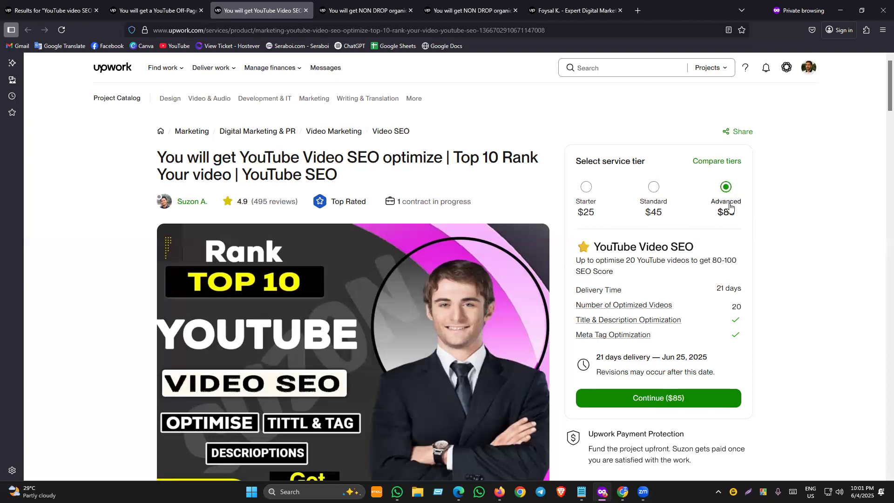
drag(717, 214, 724, 212)
click(763, 217)
drag(697, 214, 576, 199)
click(786, 228)
scroll(663, 281, down, 2)
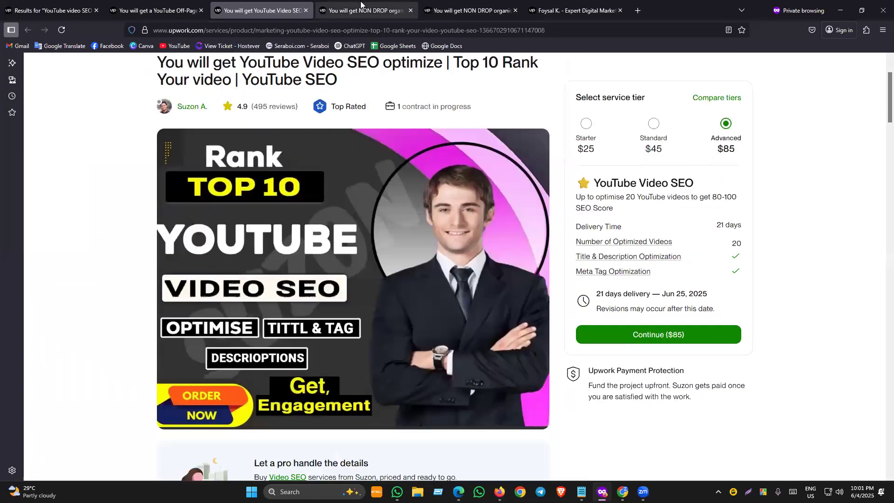
Revisit the YouTube Off-Page SEO project briefly, and recheck the tier pricing of the Top 10 Rank project.
click(156, 10)
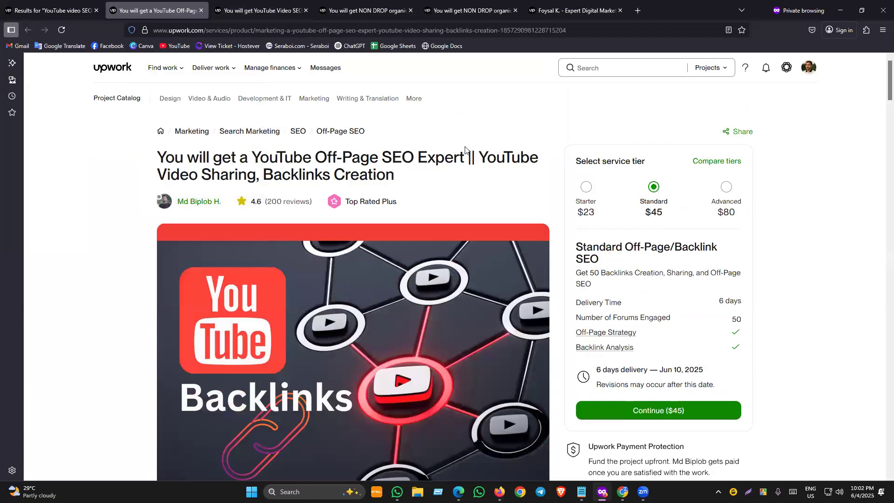
key(ctrl+Tab)
scroll(587, 214, up, 2)
drag(578, 223, 786, 209)
click(754, 207)
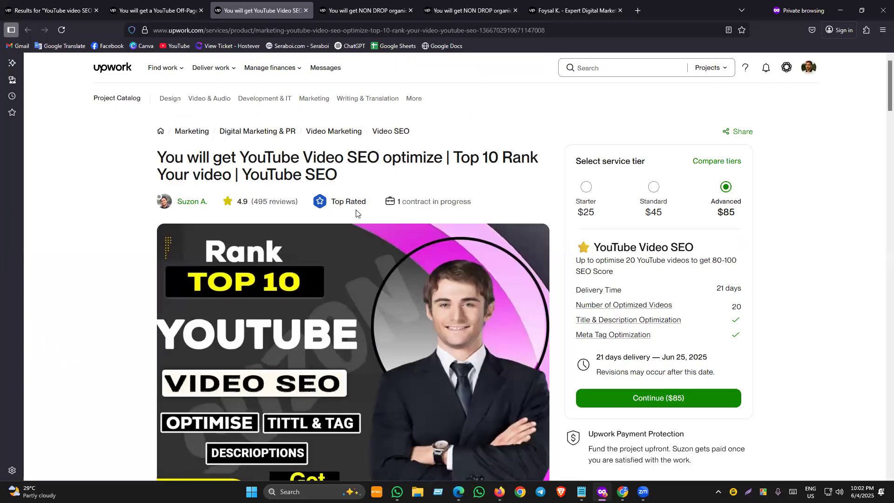
Switch back to the Upwork freelancer profile and view its published portfolio item.
click(572, 10)
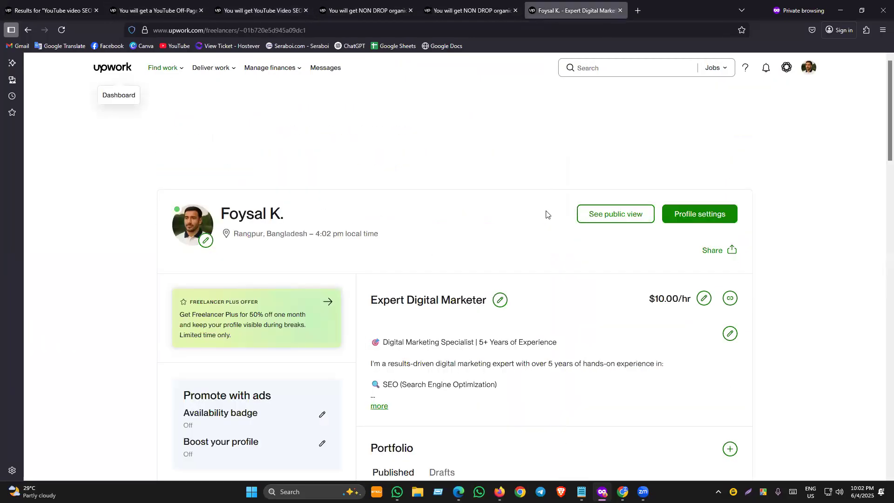
scroll(549, 246, down, 7)
scroll(633, 257, up, 1)
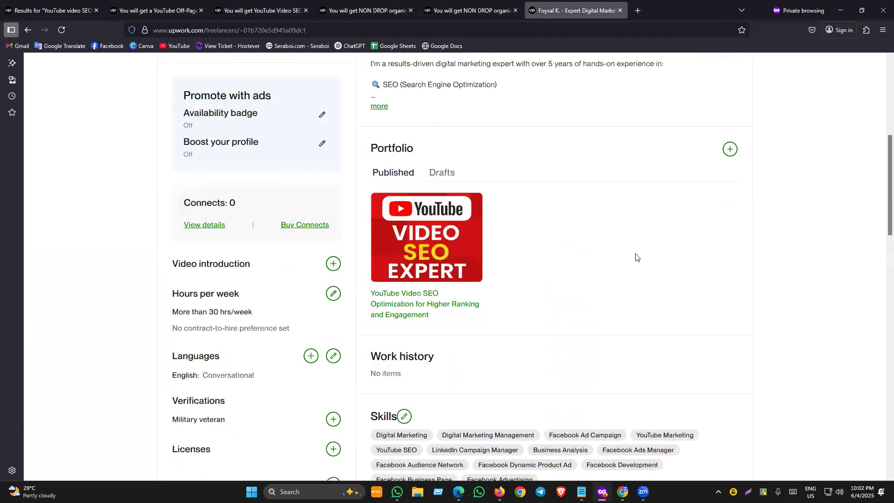
Reload the freelancer's own Upwork profile and open the management page of its project catalog.
scroll(635, 255, down, 4)
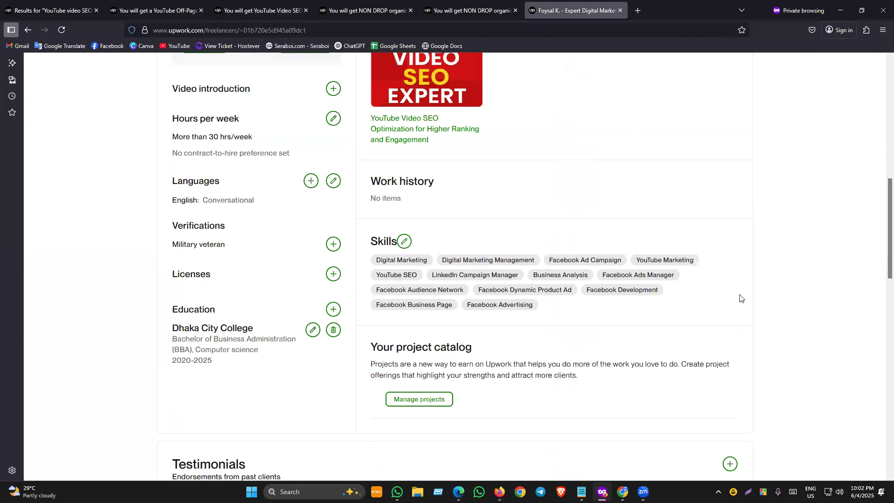
scroll(818, 230, up, 10)
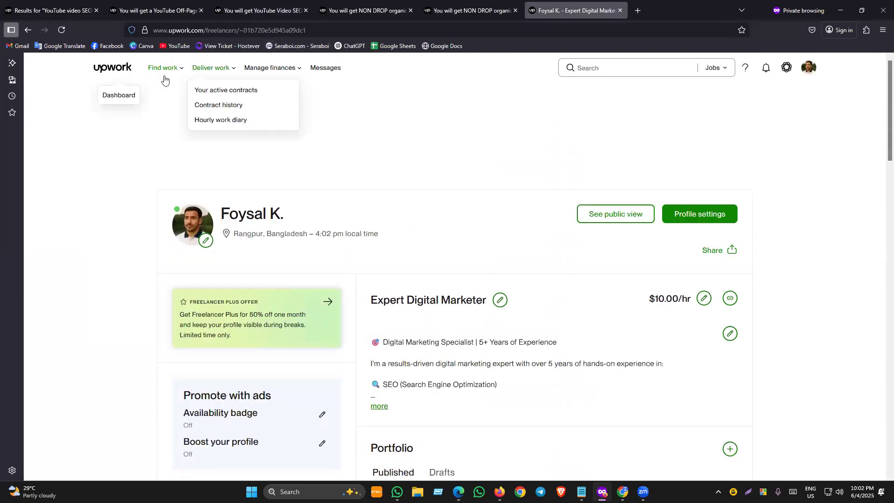
click(809, 69)
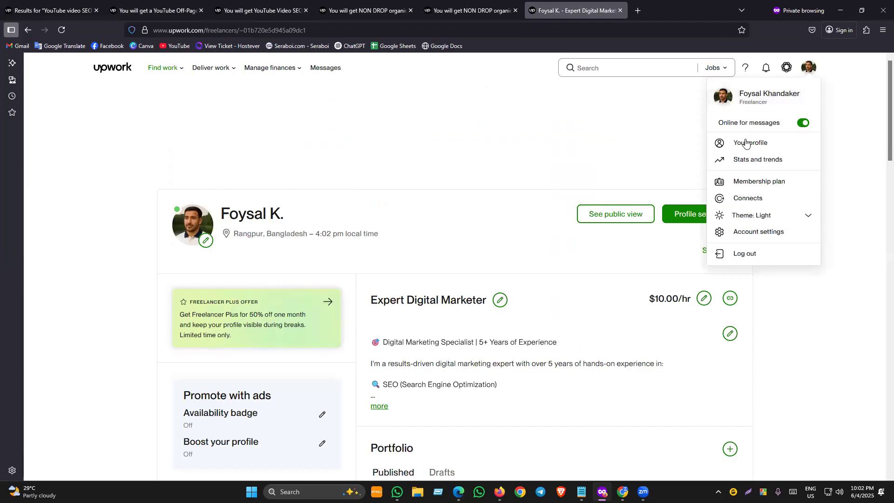
click(763, 141)
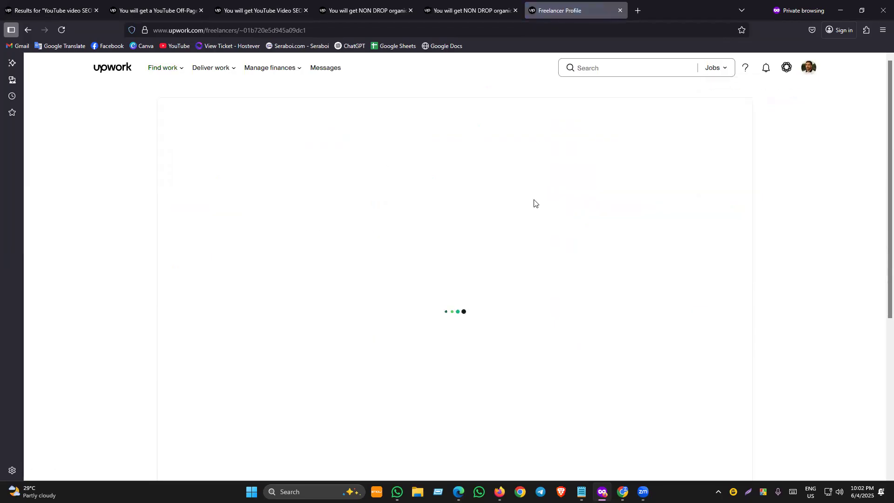
scroll(351, 254, down, 5)
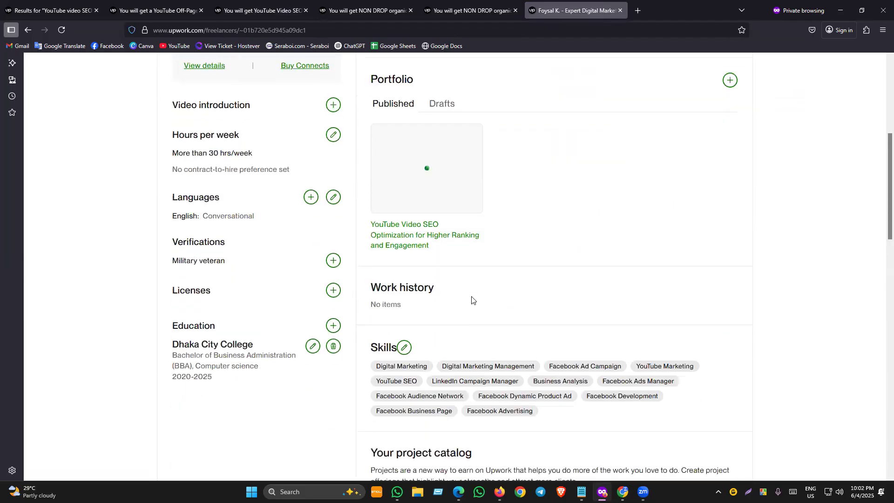
scroll(472, 301, down, 5)
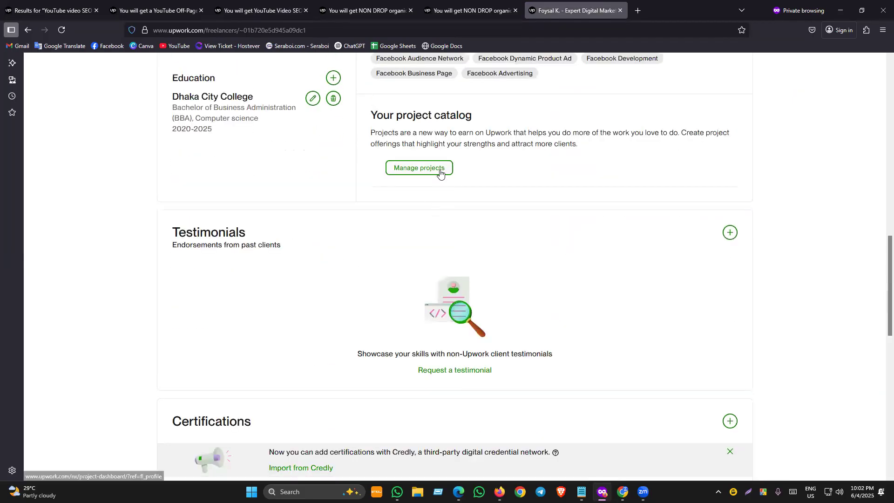
click(441, 170)
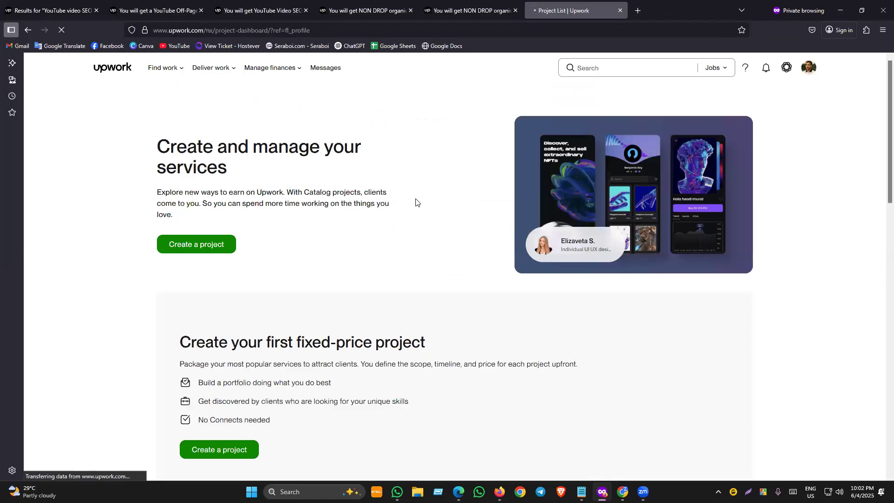
Look through the project dashboard's introduction, how-it-works explanation, tips for success and additional resources.
scroll(327, 371, down, 5)
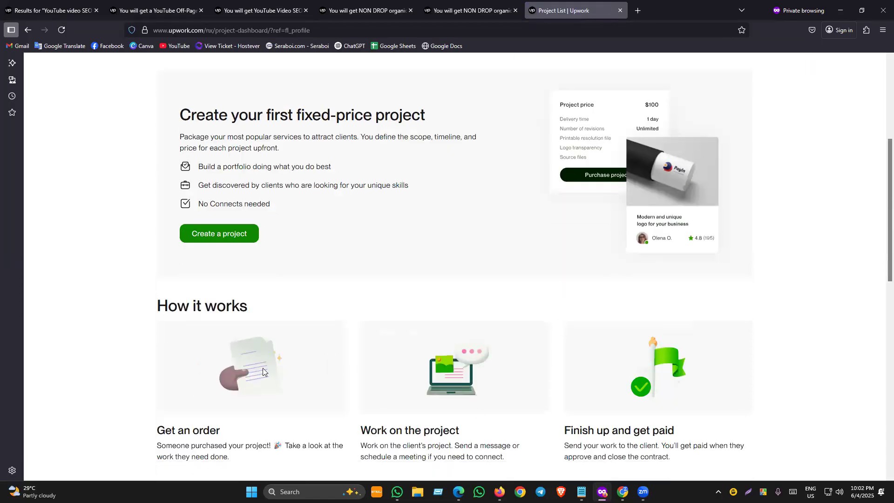
scroll(264, 359, up, 3)
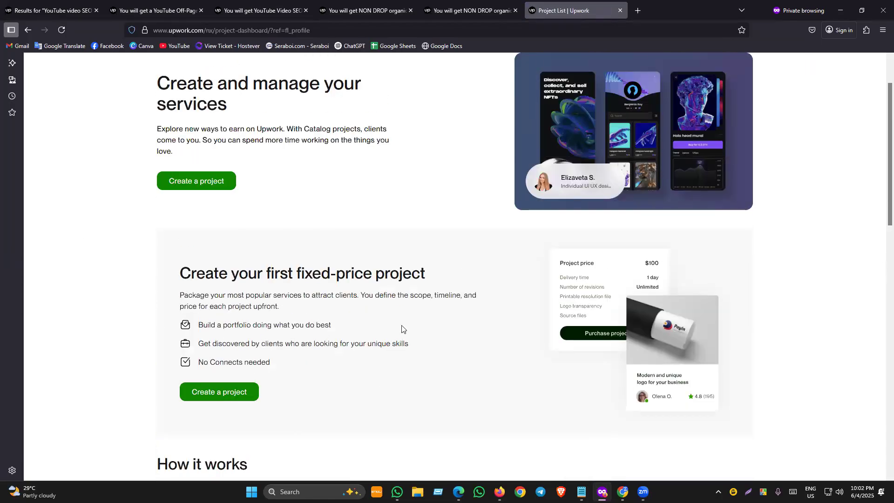
scroll(215, 279, down, 2)
scroll(211, 188, up, 5)
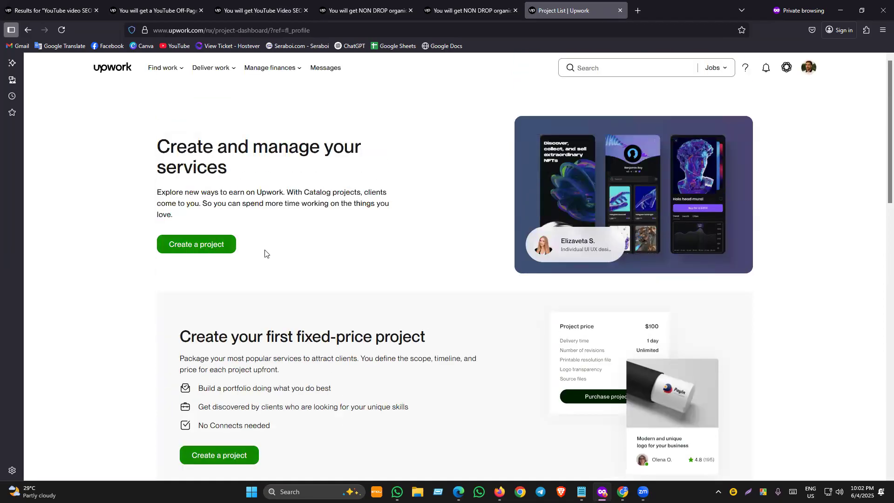
scroll(257, 323, down, 2)
scroll(233, 371, down, 8)
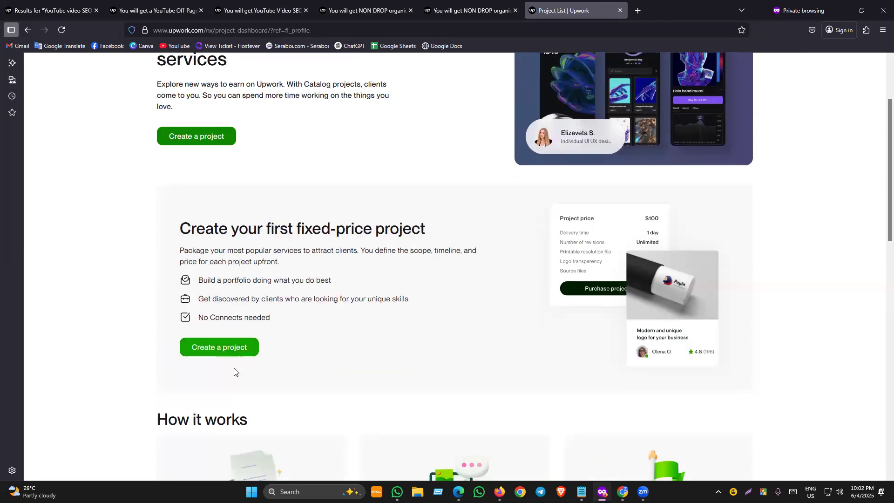
scroll(247, 349, down, 5)
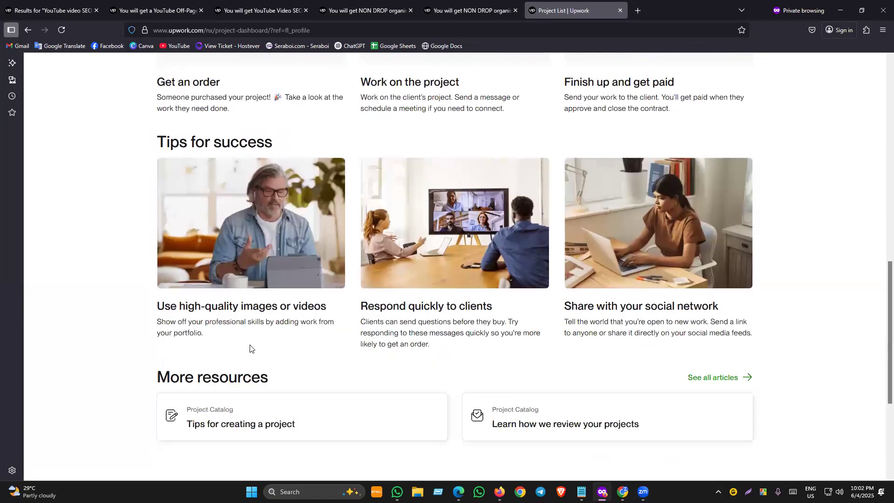
scroll(355, 321, up, 12)
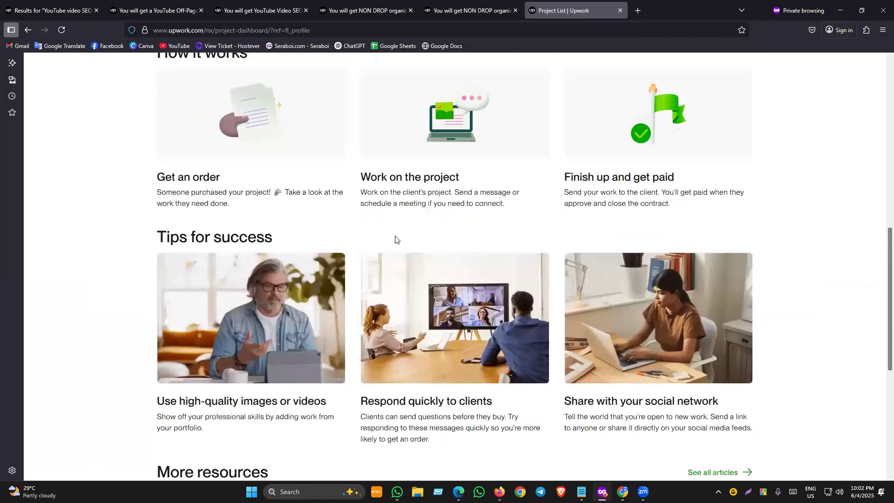
scroll(374, 230, up, 2)
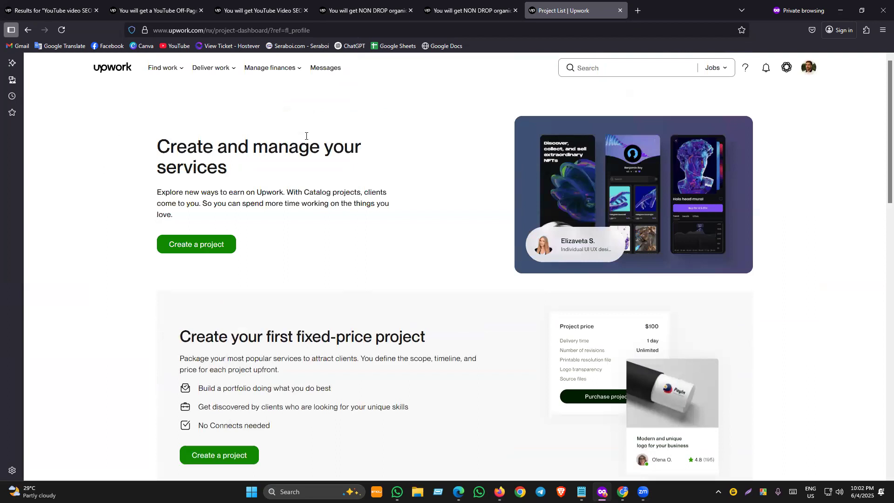
Review the title, Standard tier, project details and frequently asked questions of the YouTube Off-Page SEO project, and glance at the Top 10 Rank project.
click(154, 10)
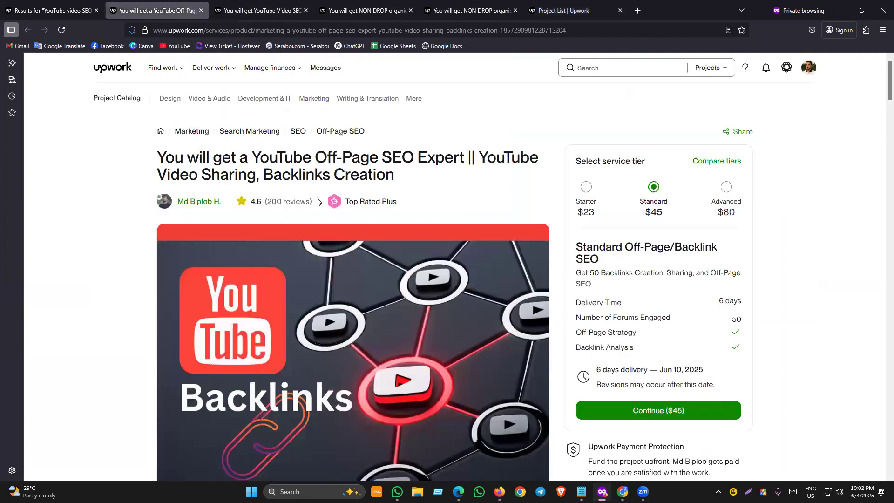
drag(152, 152, 439, 175)
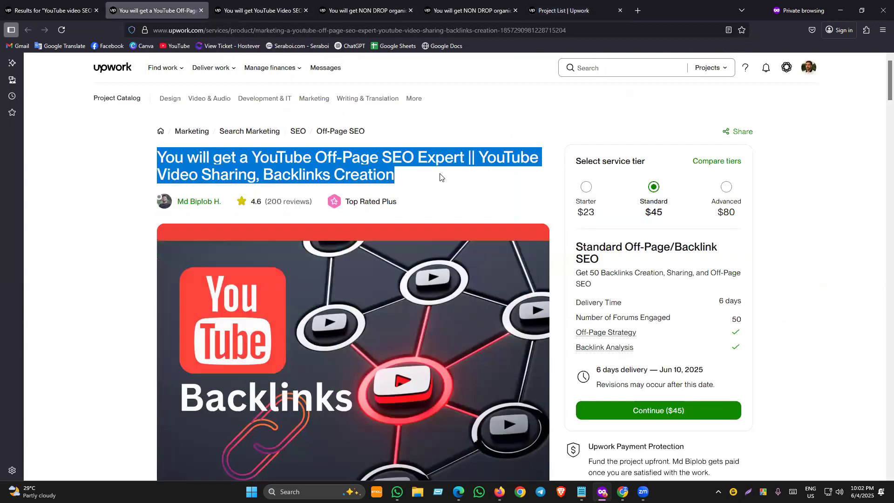
click(791, 295)
triple_click(579, 253)
scroll(235, 340, down, 10)
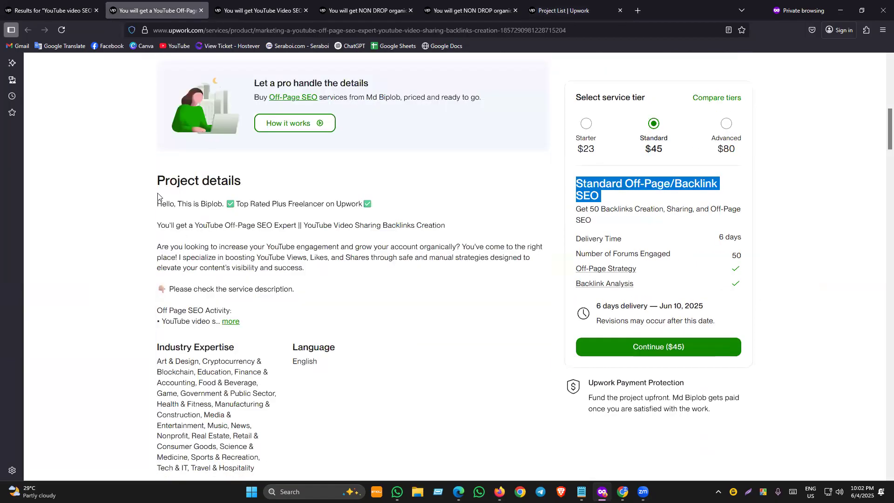
scroll(237, 351, down, 12)
scroll(237, 350, down, 3)
drag(148, 180, 335, 180)
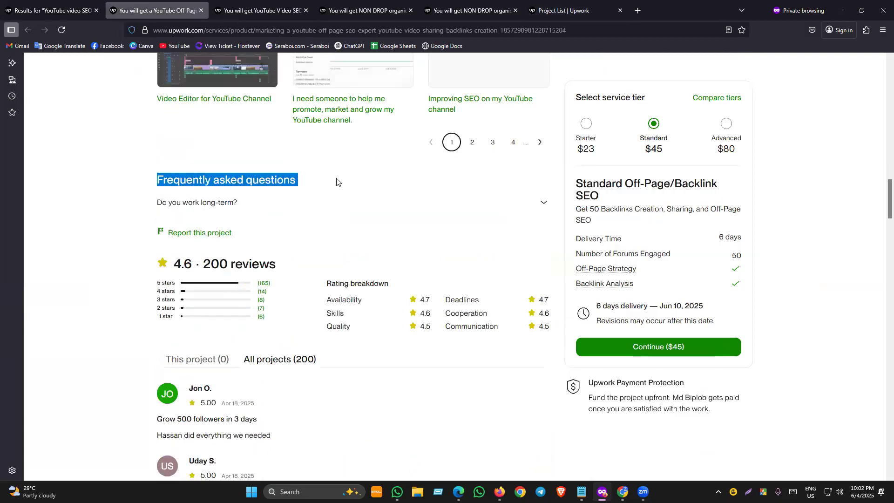
click(326, 205)
click(259, 10)
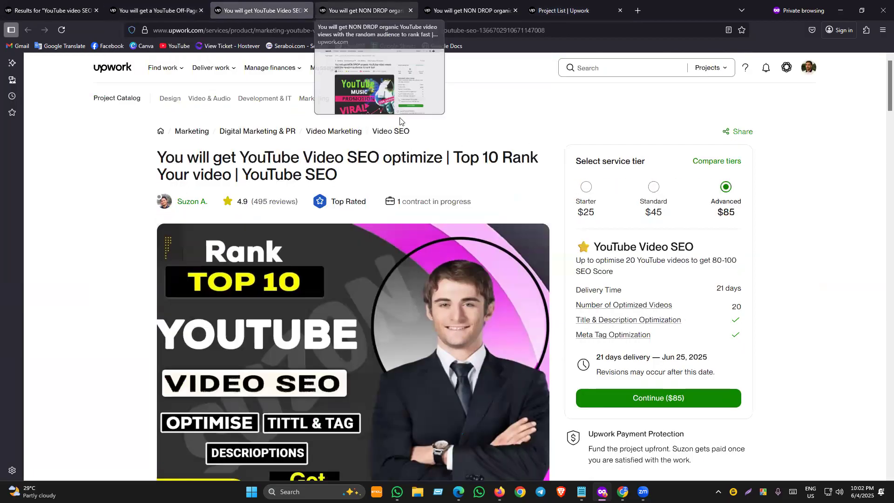
Return to the project dashboard and start creating a new catalog project.
click(554, 10)
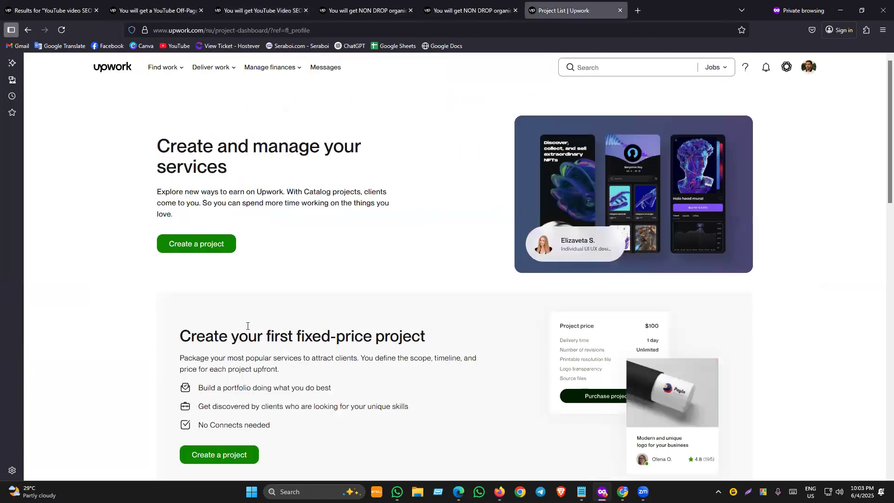
scroll(261, 256, down, 2)
scroll(179, 154, up, 2)
click(185, 244)
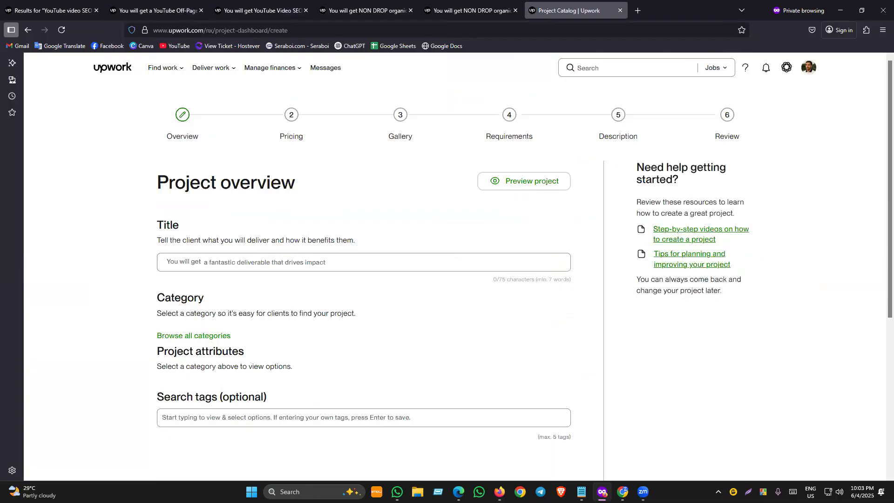
Switch to the ChatGPT thumbnail design conversation and go to its latest YouTube Video Expert image.
key(alt+Tab)
key(Escape)
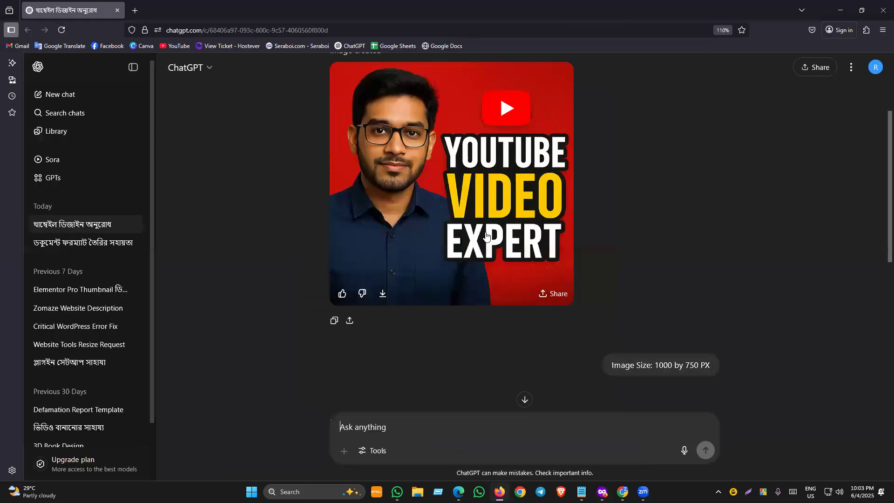
scroll(453, 405, down, 6)
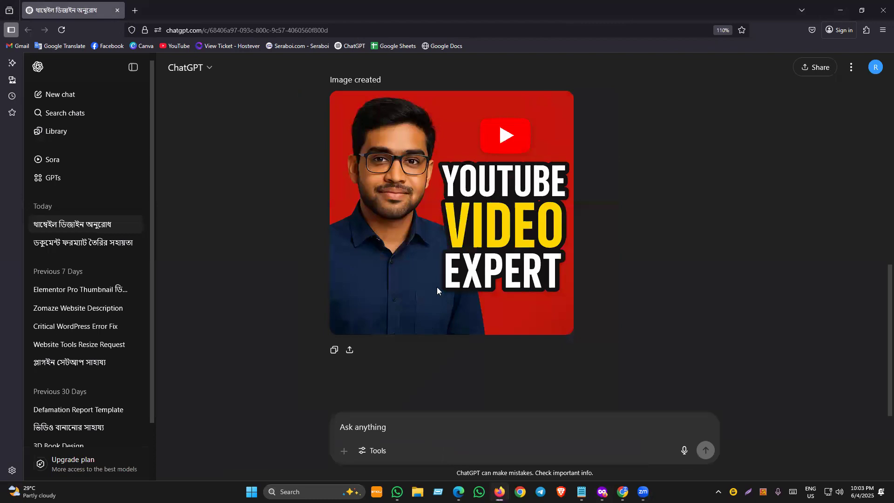
scroll(714, 163, up, 3)
scroll(678, 284, down, 3)
Ask ChatGPT for some keywords in Bengali with the prompt "আমাকে কিছু কিওয়ার্ড দাও".
text(আমাকে কিছু ই)
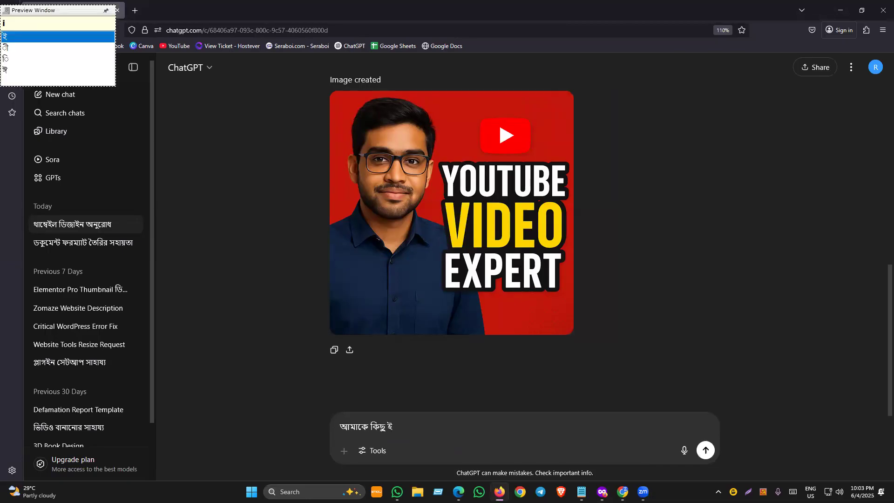
key(BackSpace)
text(কি)
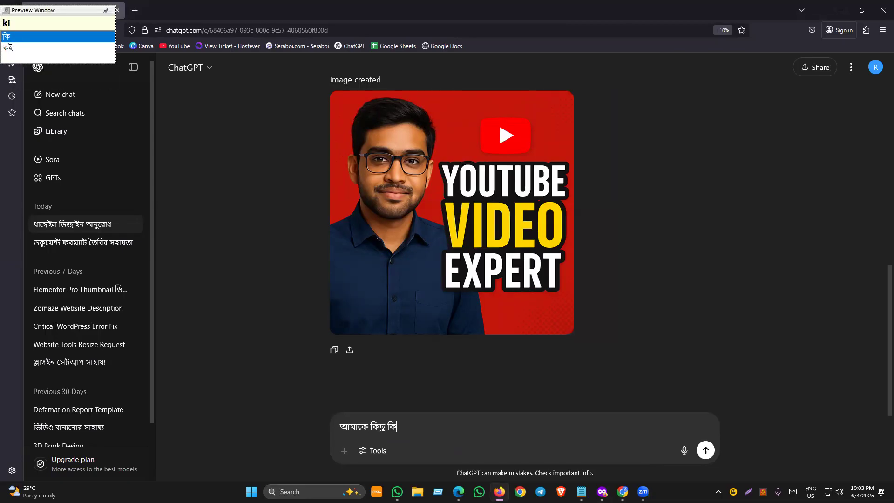
text(ও)
text(yarrD)
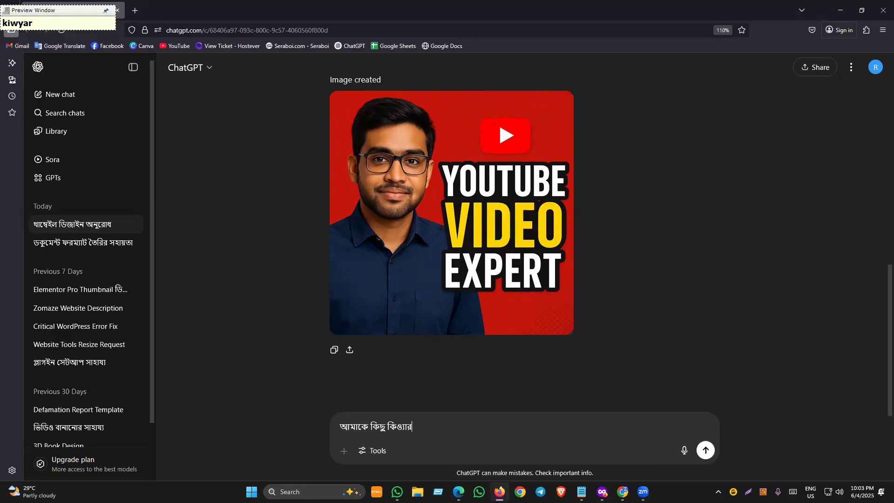
key(BackSpace)
key(BackSpace)
key(BackSpace)
key(BackSpace)
key(BackSpace)
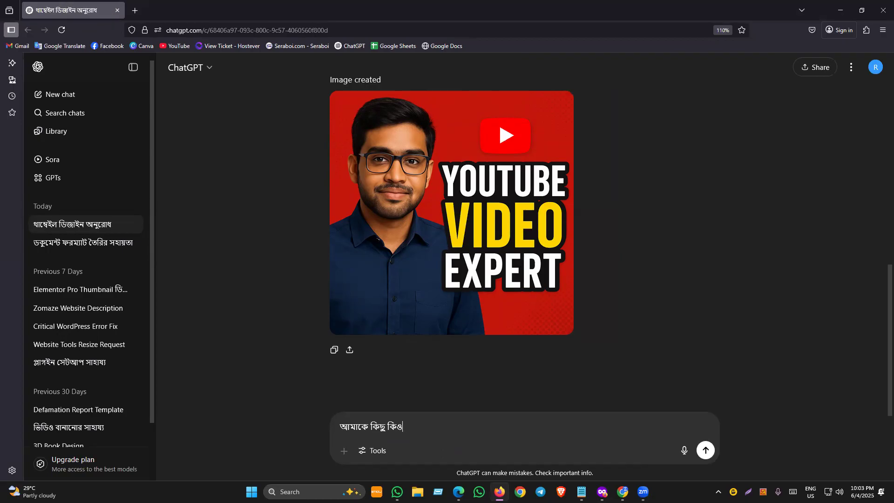
text(yarrD)
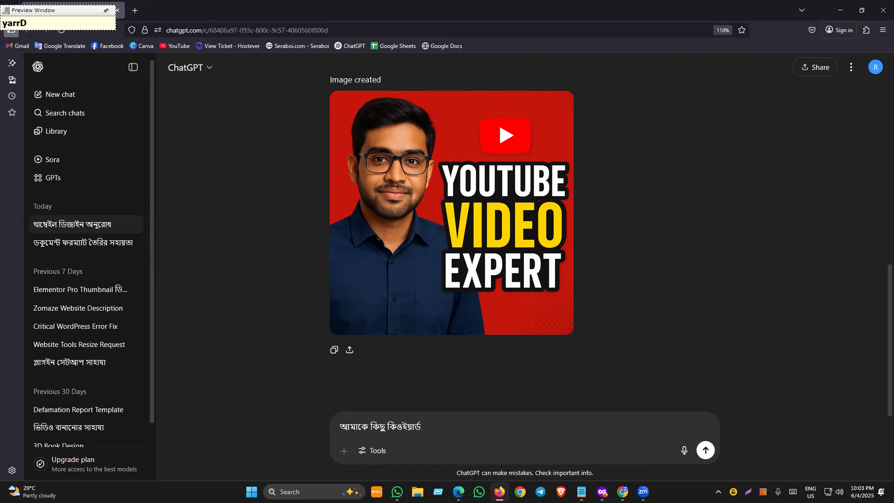
click(408, 426)
key(BackSpace)
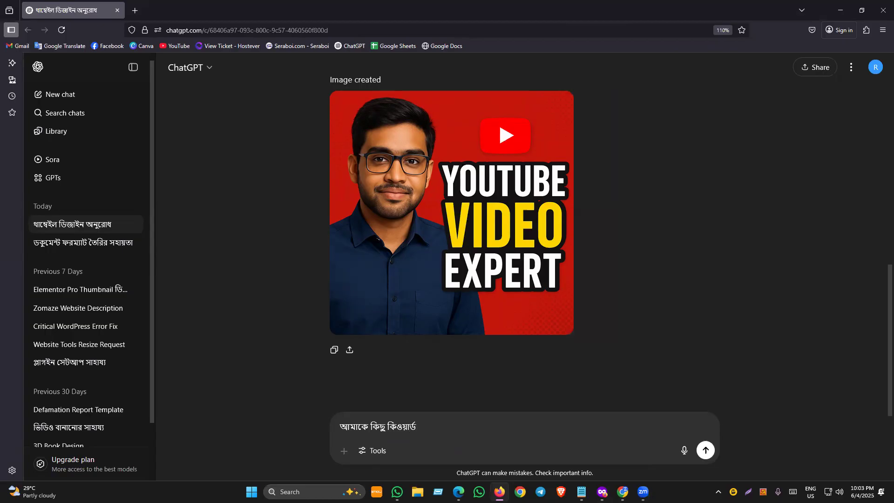
text(dao)
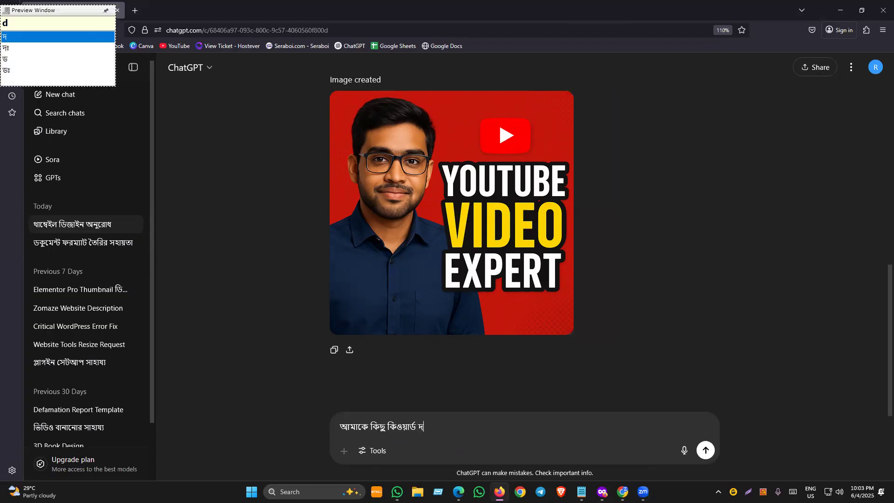
key(Return)
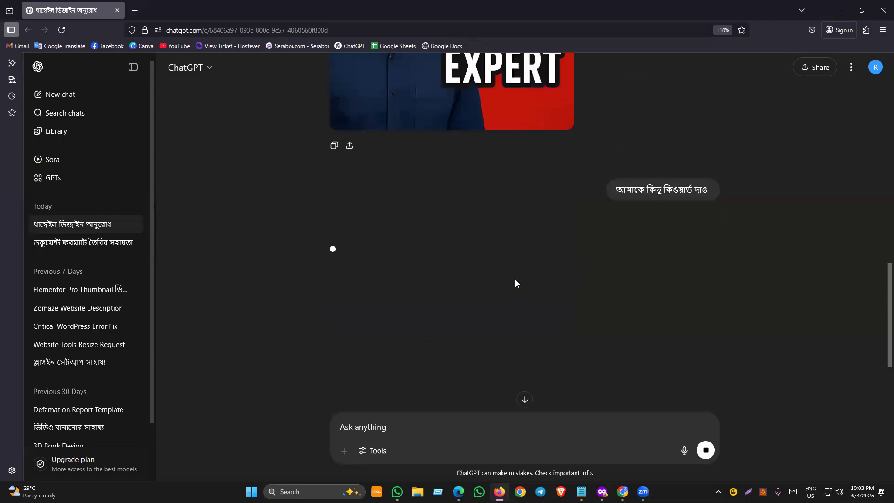
Look through ChatGPT's keyword suggestions and select the targeted keywords from "YouTube Video Expert" through "YouTube Algorithm 2025".
scroll(728, 256, up, 5)
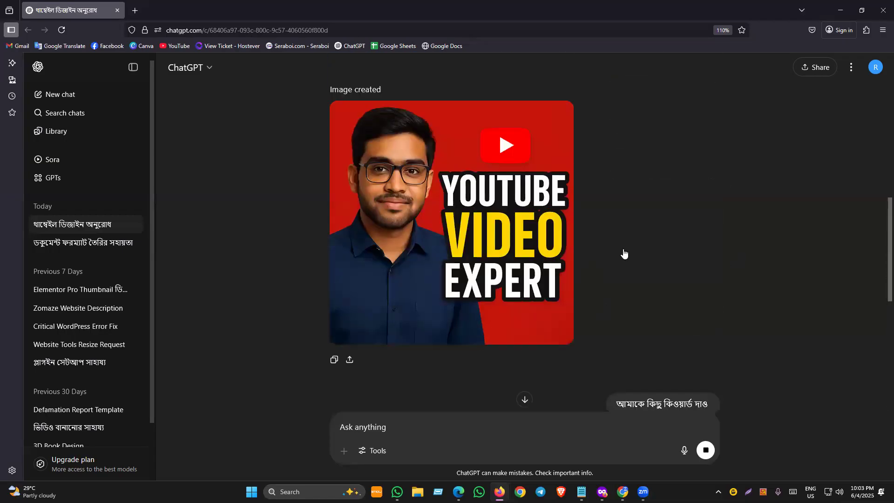
scroll(575, 350, down, 4)
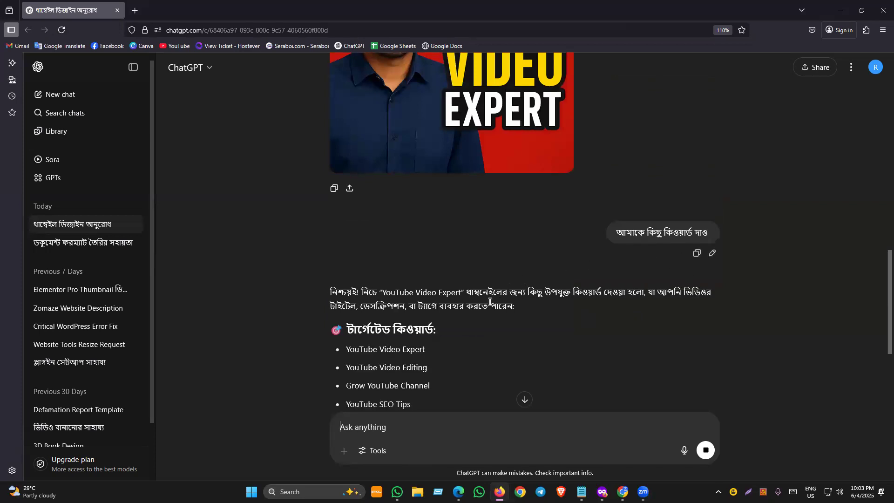
scroll(485, 264, down, 4)
scroll(513, 293, down, 2)
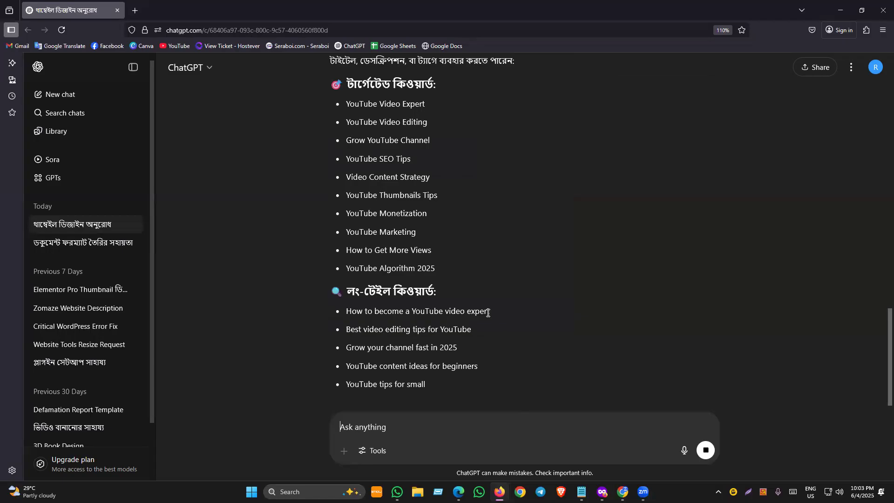
scroll(487, 313, up, 2)
drag(343, 190, 435, 352)
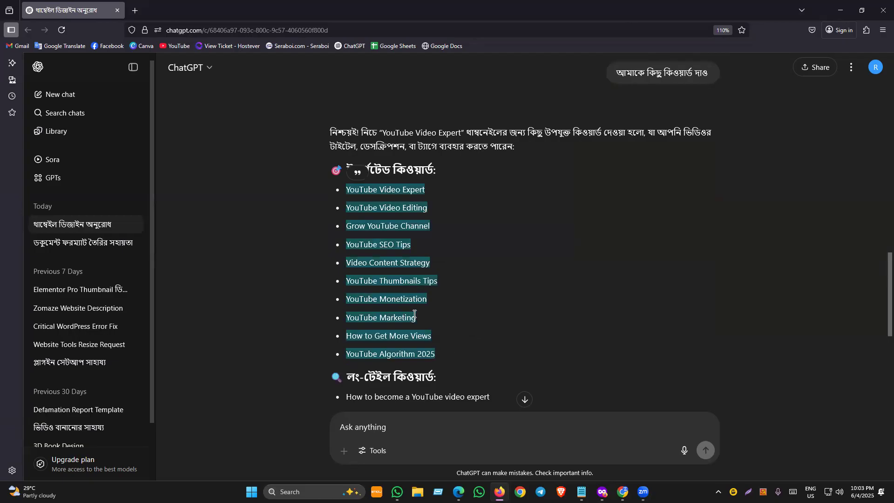
Copy ChatGPT's targeted keywords from "YouTube Video Expert" through "YouTube Algorithm 2025" into a new note in Notepad.
scroll(424, 312, down, 5)
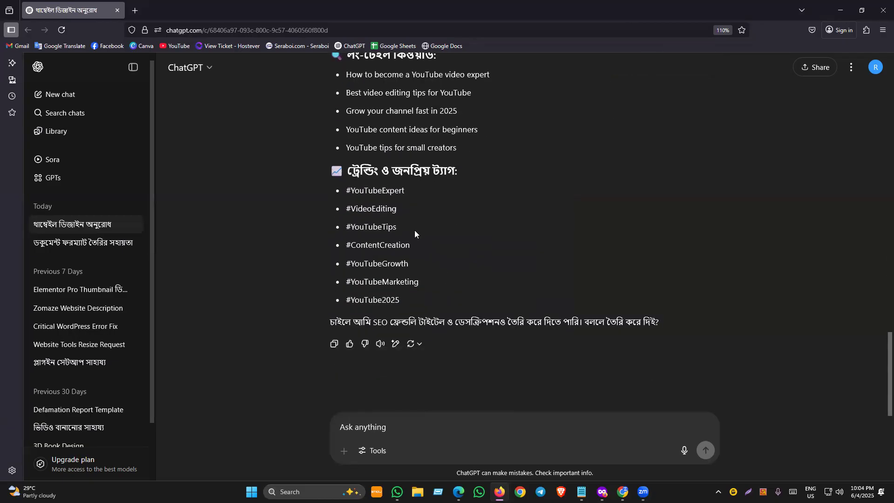
scroll(415, 230, up, 5)
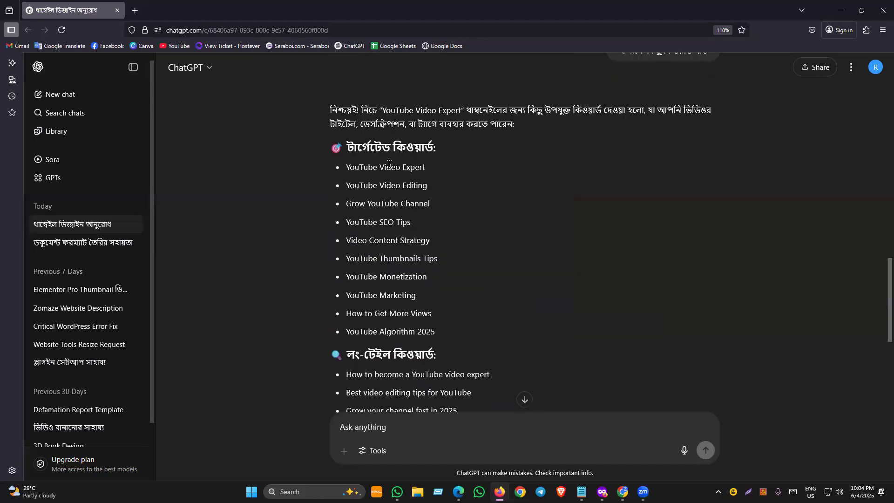
drag(344, 168, 454, 336)
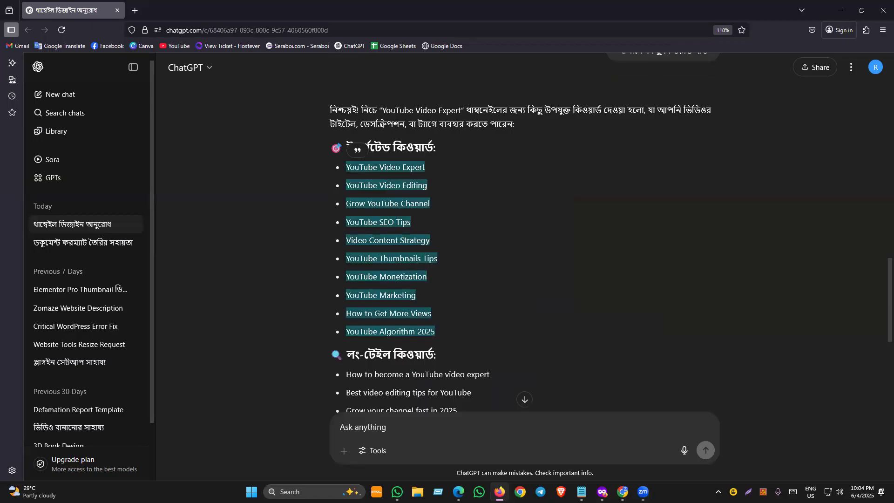
key(alt+Tab)
Join "YouTube Video Editing" and "Grow YouTube Channel" onto the first keyword line, separated by hyphens.
click(8, 70)
key(BackSpace)
key(BackSpace)
text(-YouTube Video Editing)
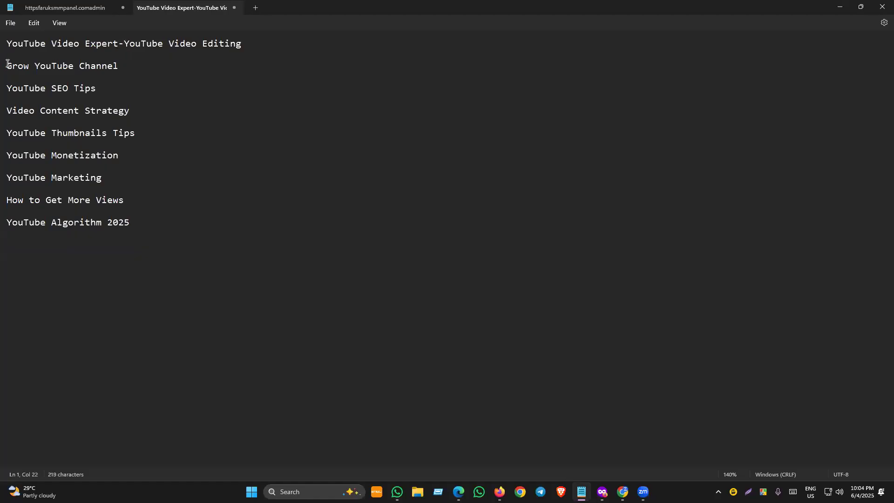
key(BackSpace)
key(BackSpace)
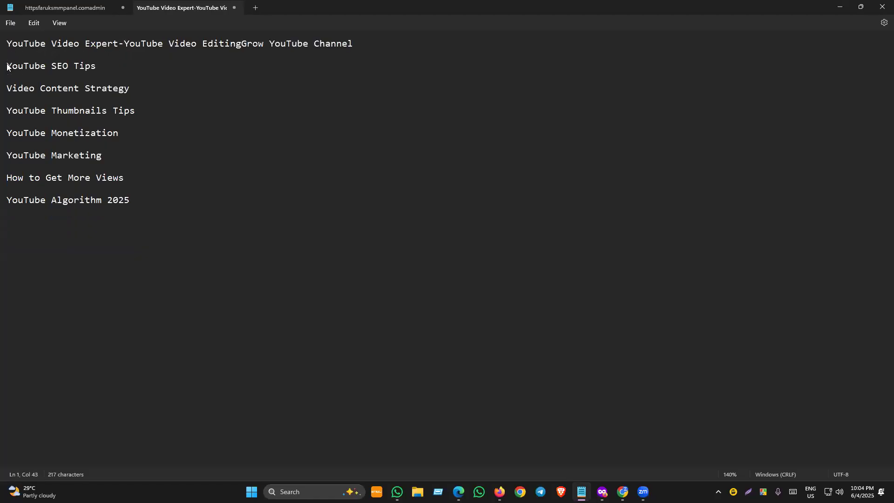
text(-)
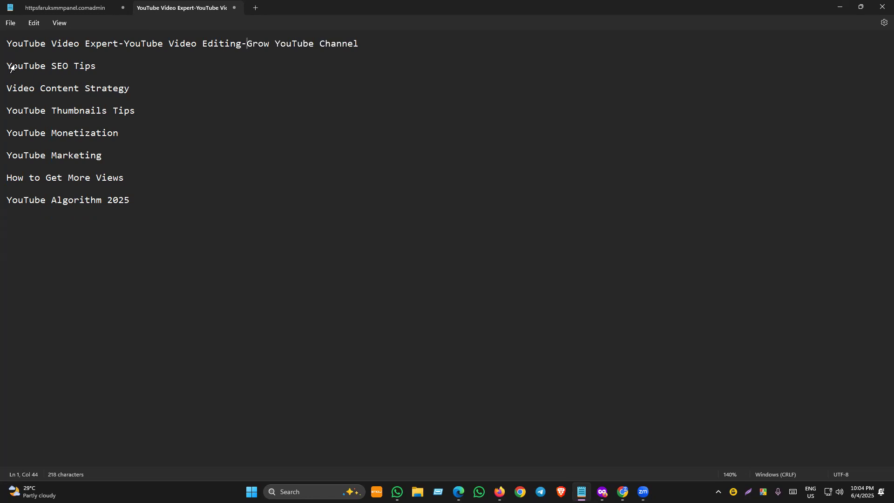
Append "YouTube SEO Tips" and "Video Content Strategy" to the keyword line, separated by hyphens.
click(9, 66)
key(BackSpace)
key(BackSpace)
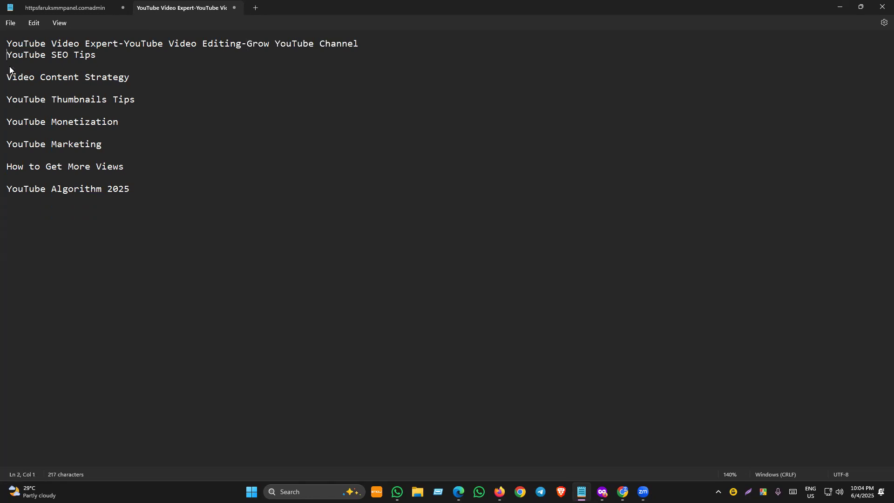
text(-YouTube SEO Tips)
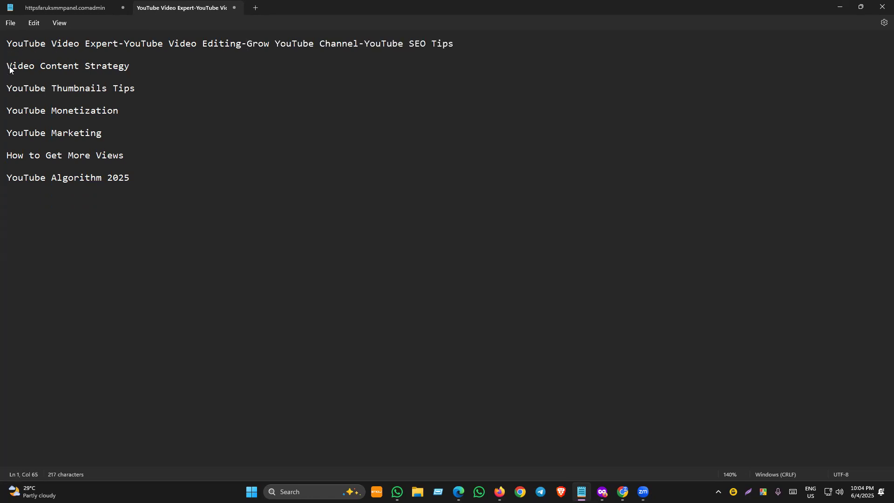
key(BackSpace)
key(BackSpace)
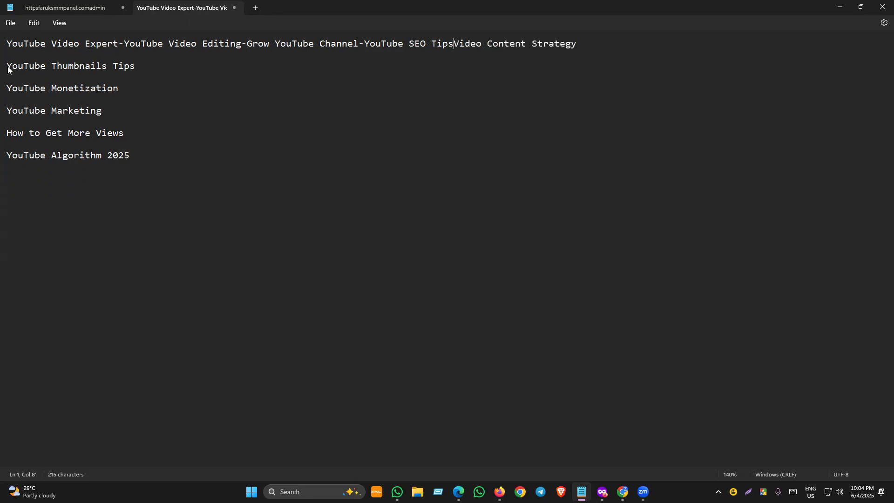
text(-)
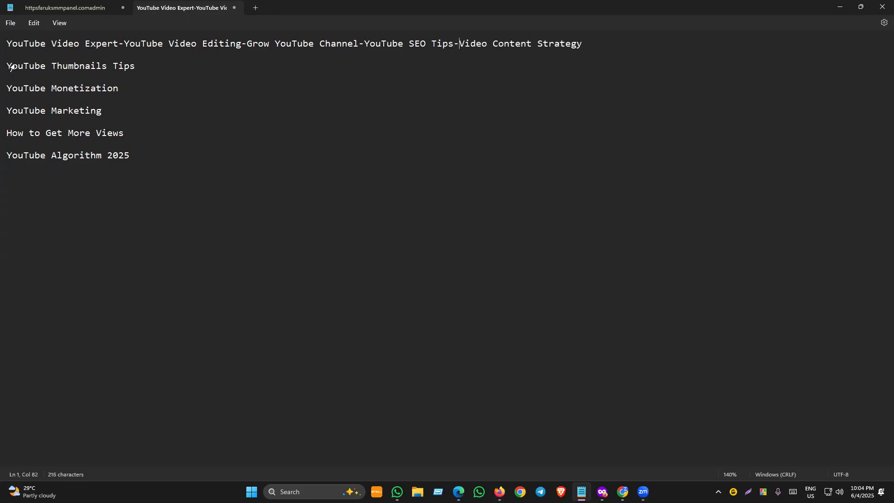
Append "YouTube Thumbnails Tips" and "YouTube Monetization" to the keyword line, separated by hyphens.
key(BackSpace)
key(BackSpace)
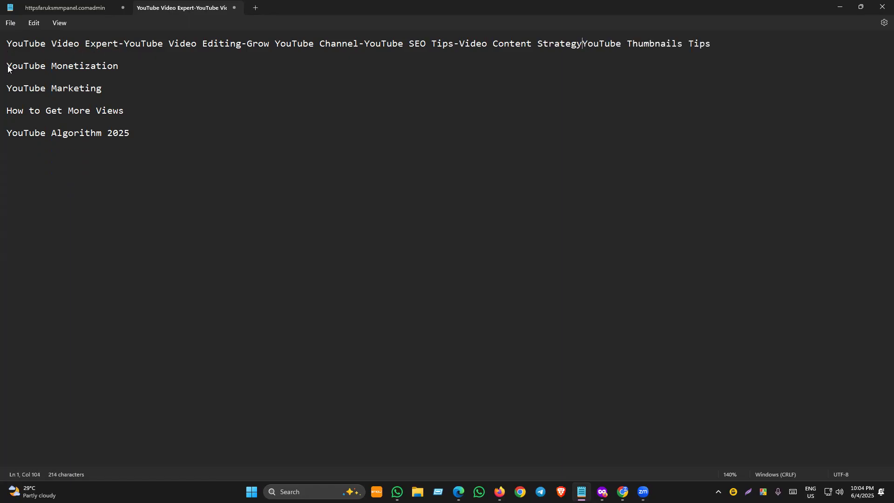
text(-)
click(8, 67)
key(BackSpace)
key(BackSpace)
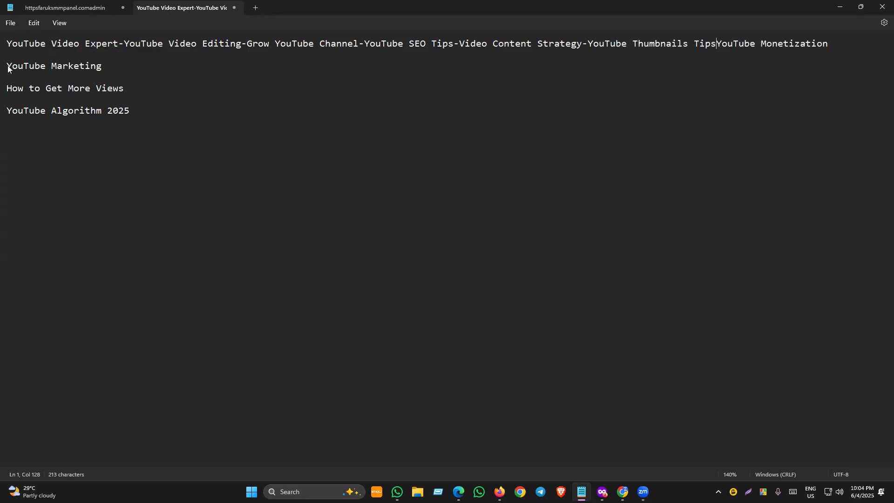
text(-)
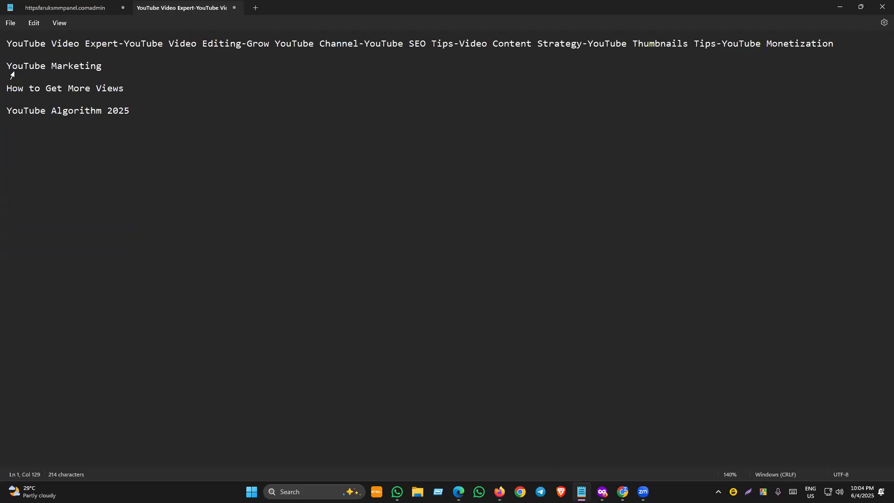
Append "YouTube Marketing" and "How to Get More Views" to the keyword line, separated by hyphens.
click(9, 65)
triple_click(10, 66)
click(11, 66)
key(BackSpace)
key(BackSpace)
text(-YouTube Marketing)
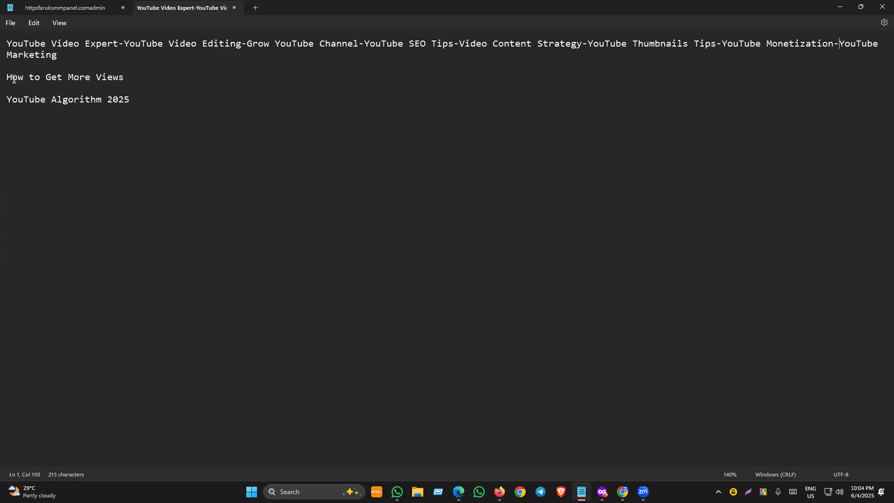
click(8, 76)
key(BackSpace)
key(BackSpace)
text(-How to Get More Views)
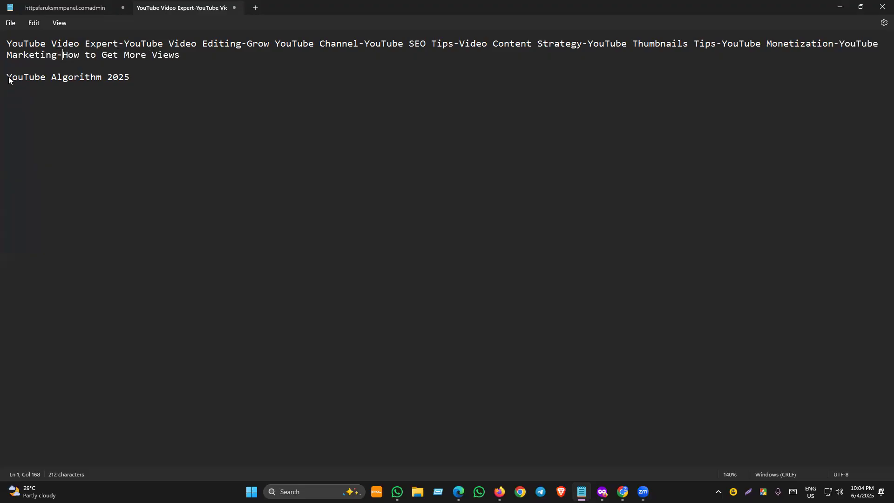
Append "YouTube Algorithm 2025" to the keyword line with a hyphen and copy the whole line.
click(8, 73)
key(BackSpace)
key(BackSpace)
text(-YouTube Algorithm 2025)
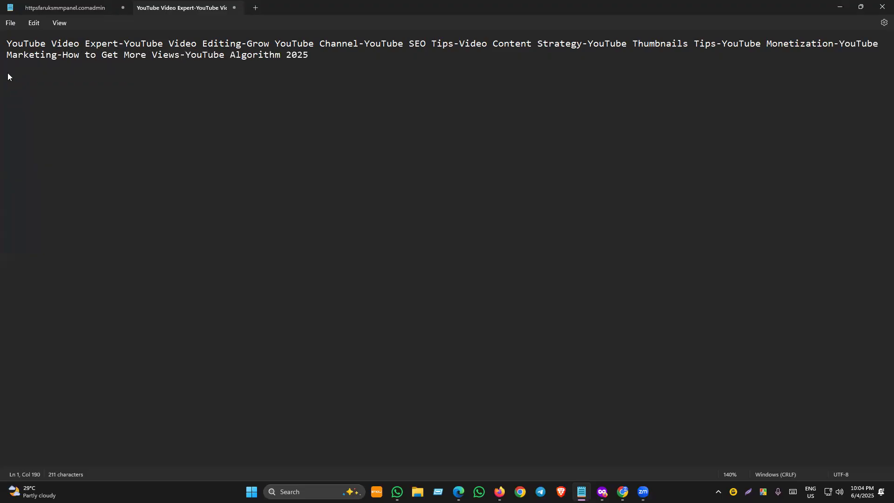
key(ctrl+a)
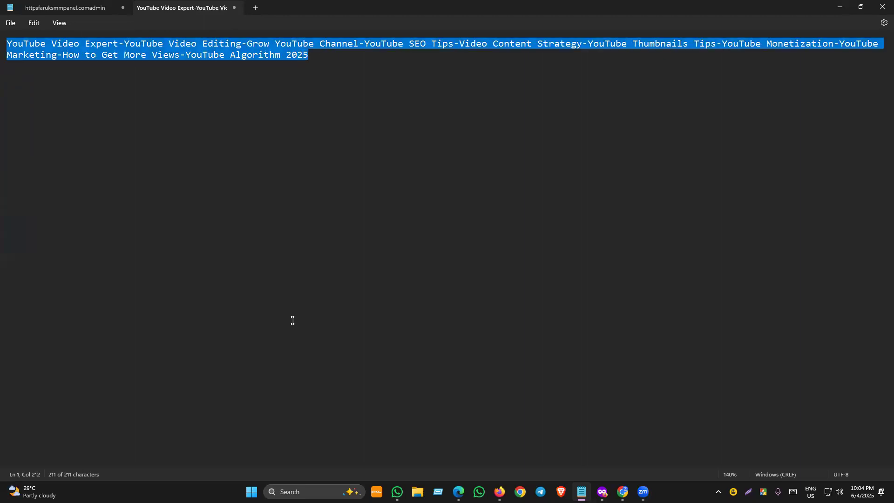
Open the Downloads folder in File Explorer and look for the YouTube Video Expert image.
click(417, 491)
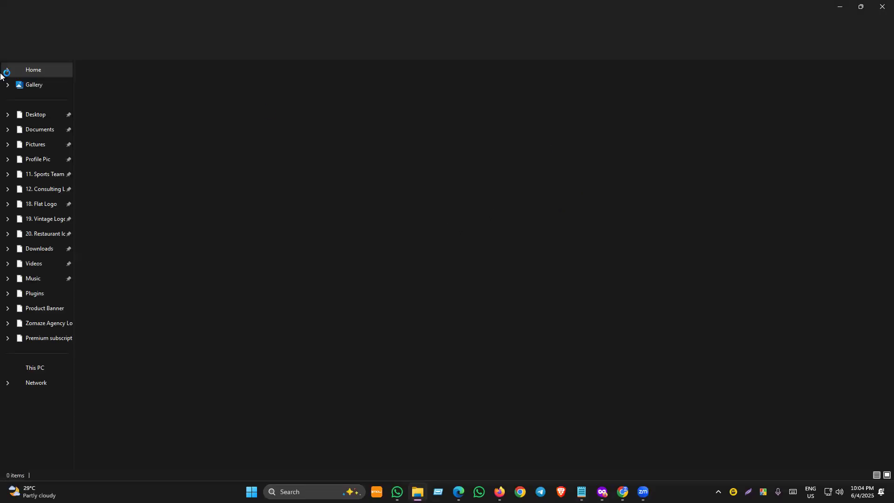
click(36, 249)
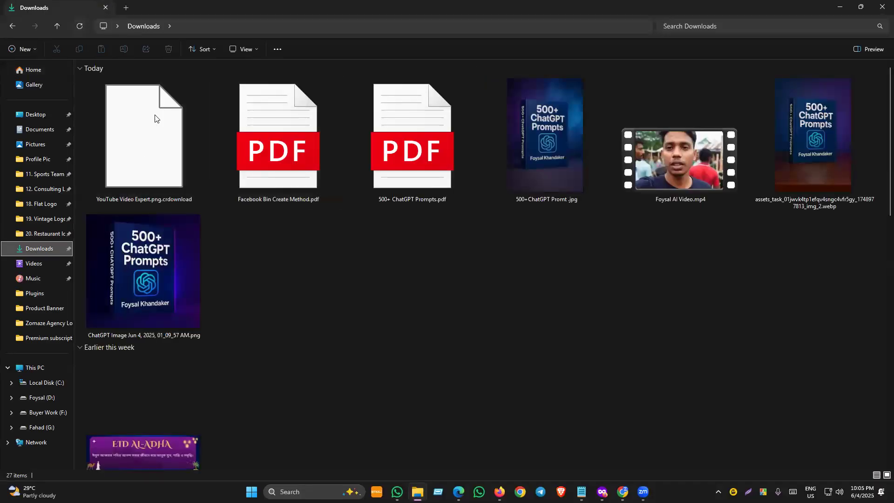
scroll(296, 311, down, 5)
scroll(292, 308, up, 5)
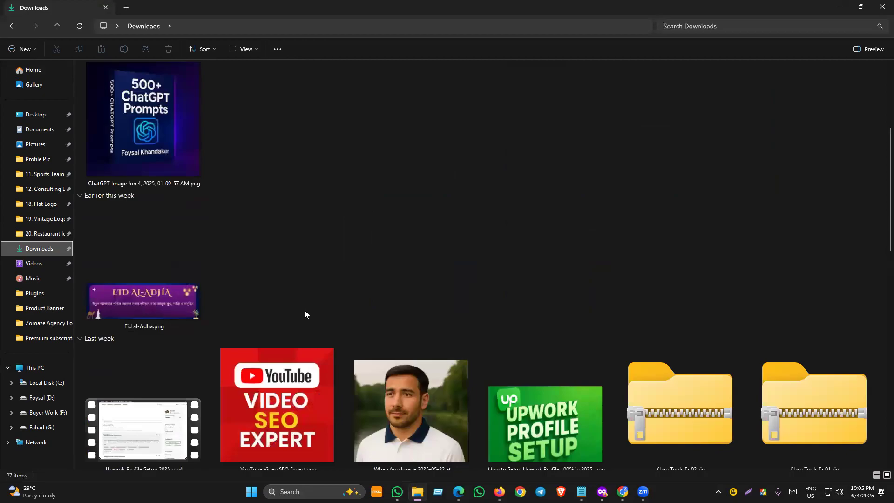
Switch to the Canva design in Edge, save the pending YouTube Video Expert.png download, and return to the Downloads folder.
key(alt+Tab)
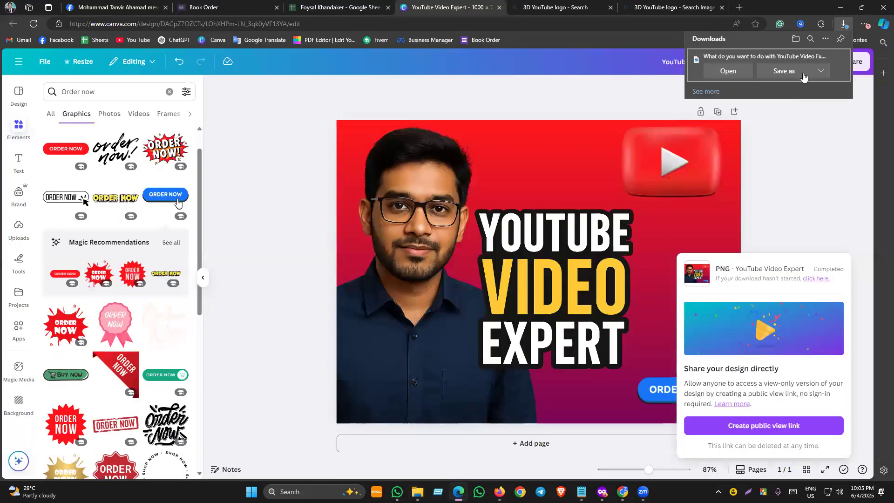
click(806, 89)
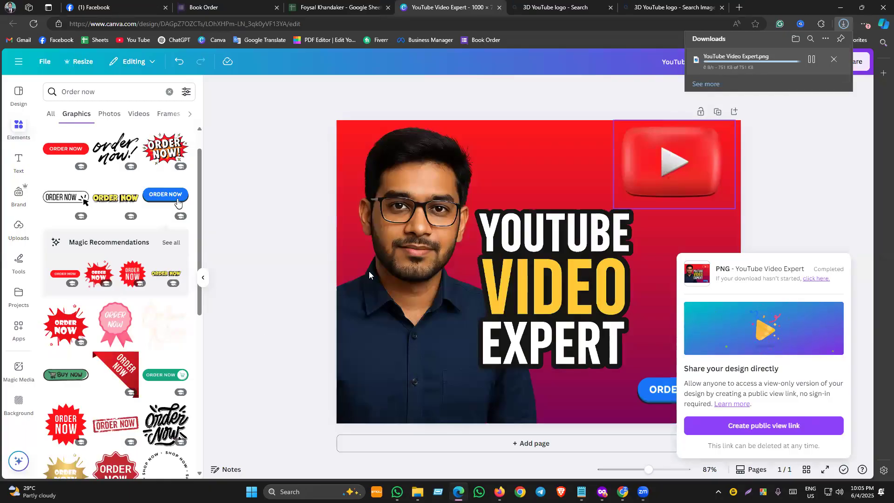
click(417, 491)
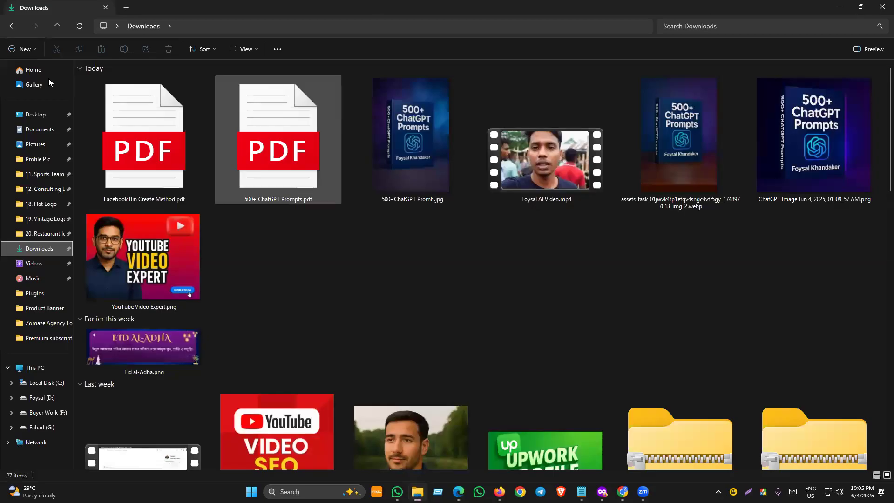
Open the detailed file properties of YouTube Video Expert.png and move the dialog clear of the thumbnail.
double_click(148, 176)
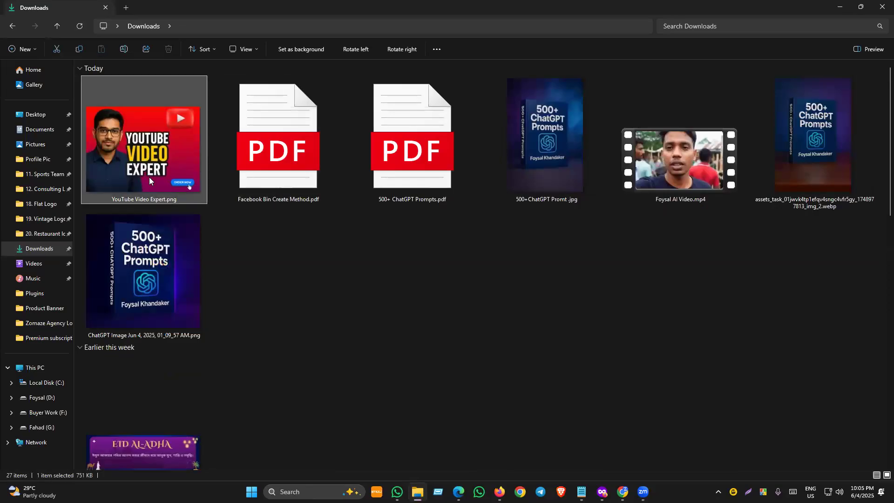
right_click(149, 177)
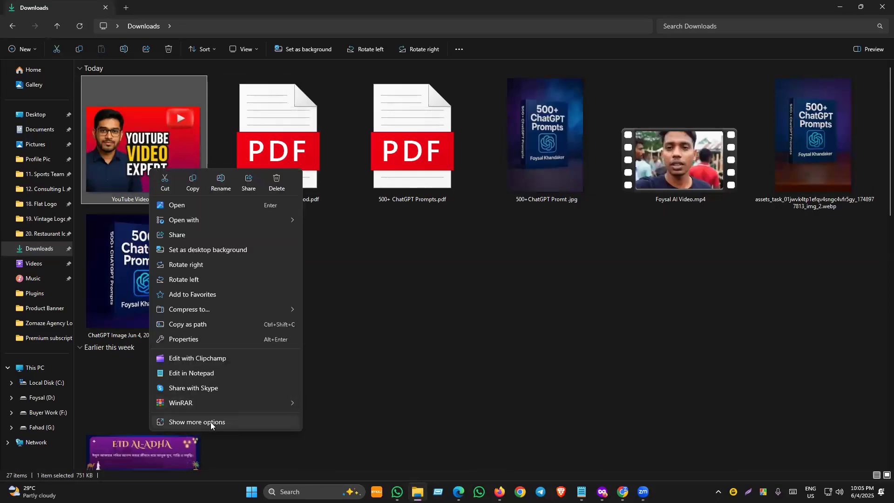
click(210, 422)
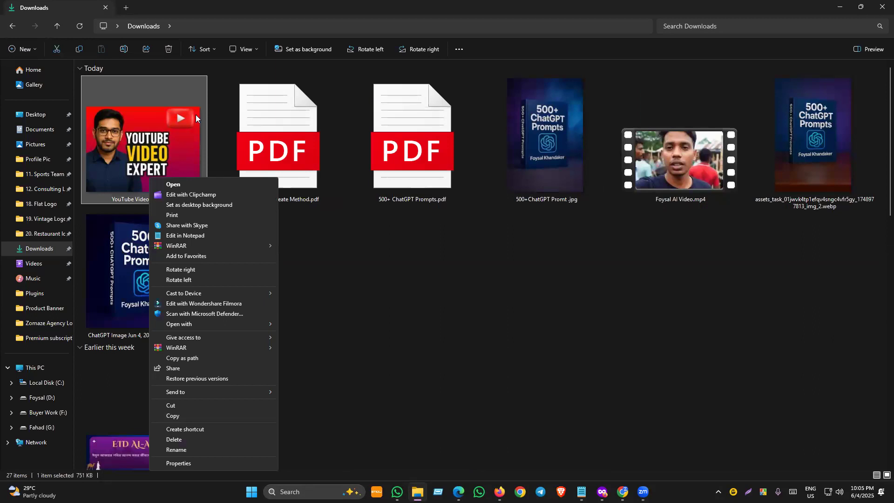
click(184, 466)
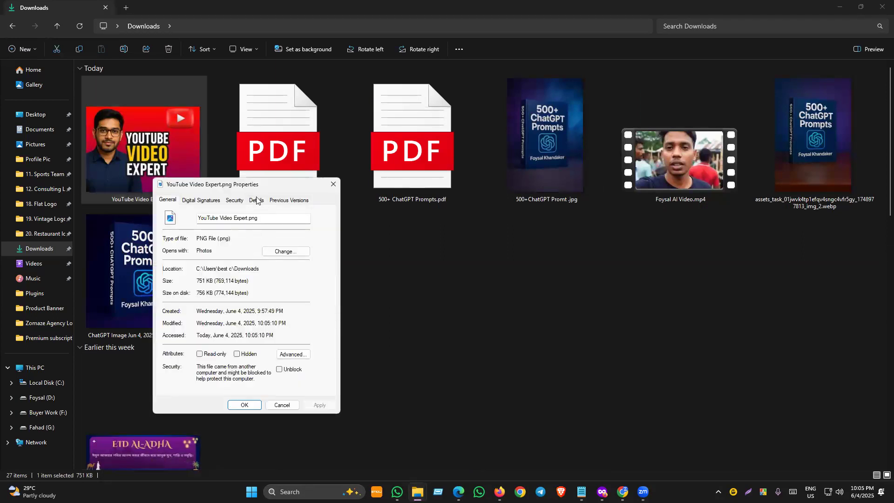
click(255, 201)
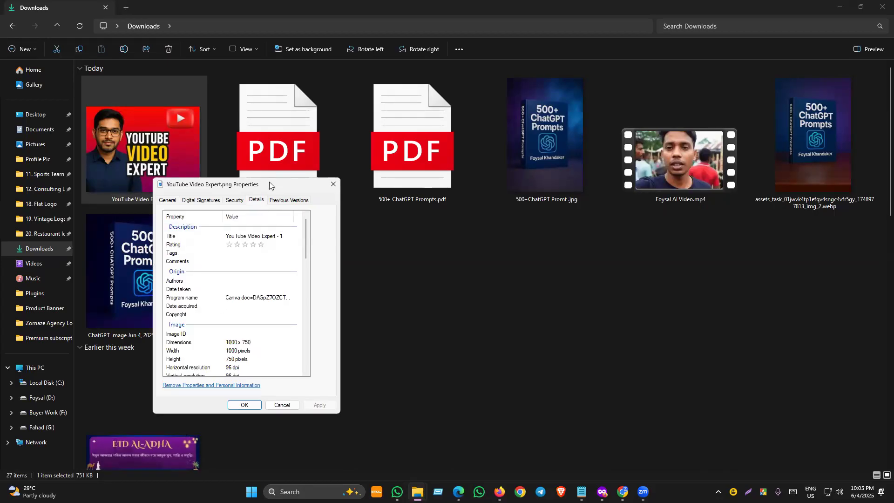
drag(270, 185, 403, 182)
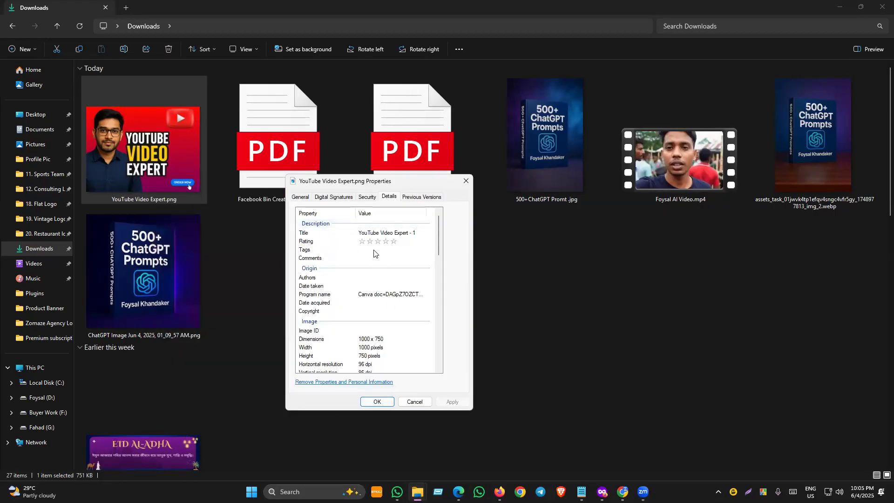
Paste the hyphenated keyword line into the image's Tags and Comments properties.
click(375, 232)
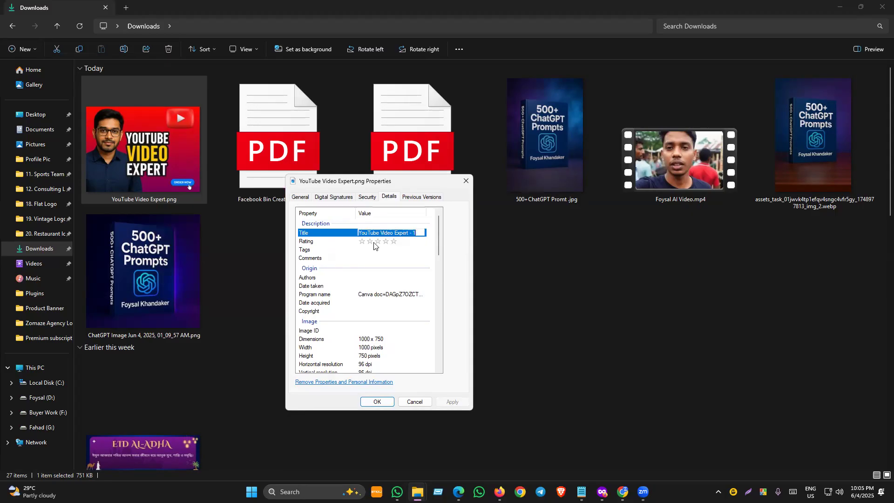
click(375, 250)
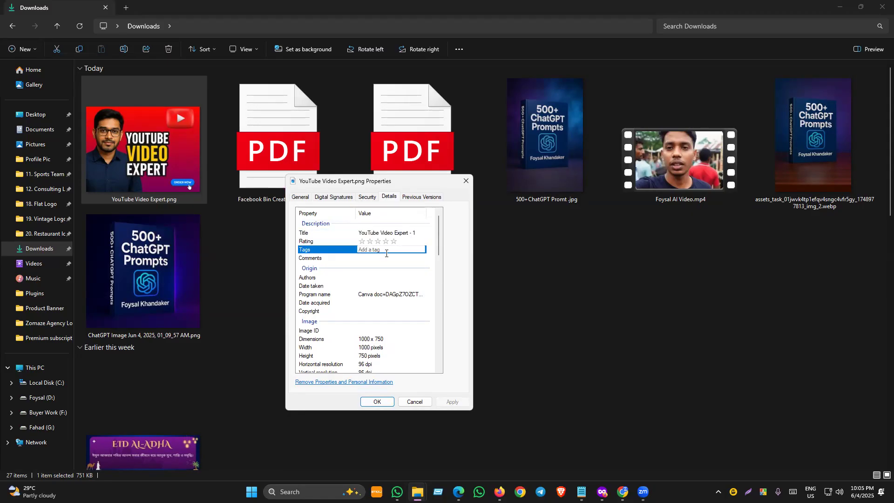
key(ctrl+v)
key(Return)
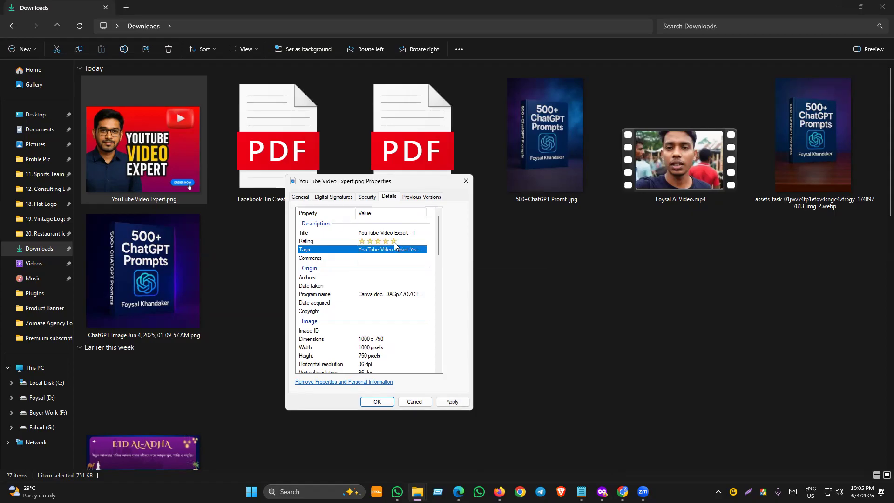
click(381, 259)
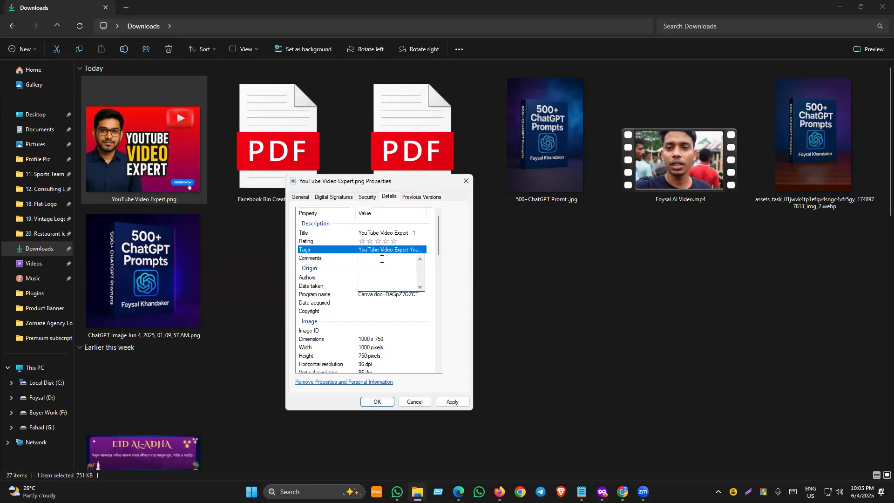
key(ctrl+v)
Replace the image's title with the hyphenated keyword line, rate it five stars, and apply the property changes.
click(386, 232)
key(ctrl+v)
key(Return)
click(394, 241)
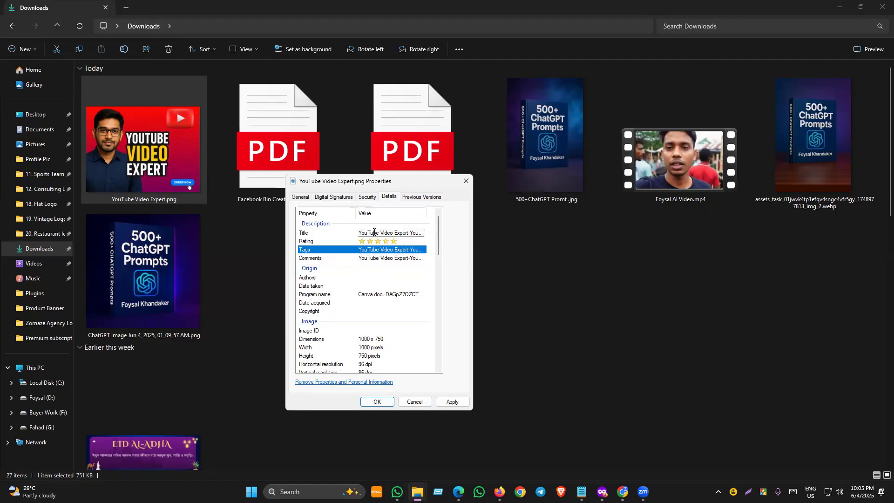
click(452, 402)
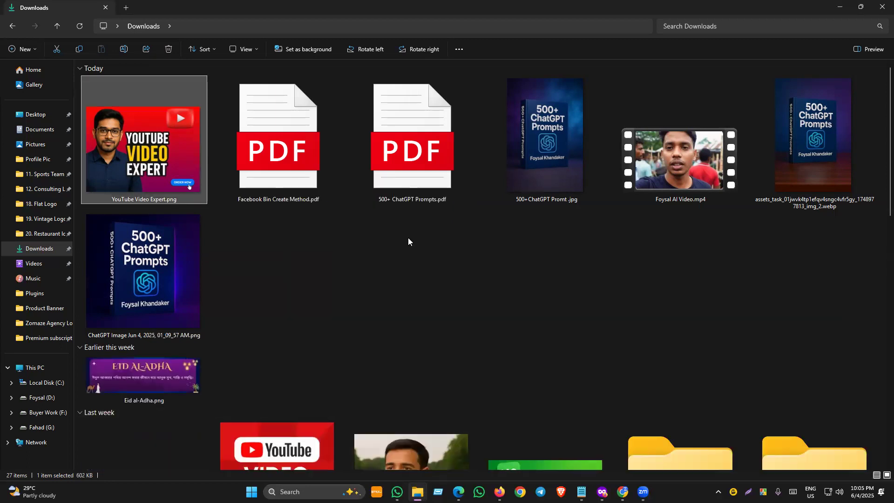
Return from the Downloads folder to the Upwork project creation page and bring up the project overview's title field.
click(840, 7)
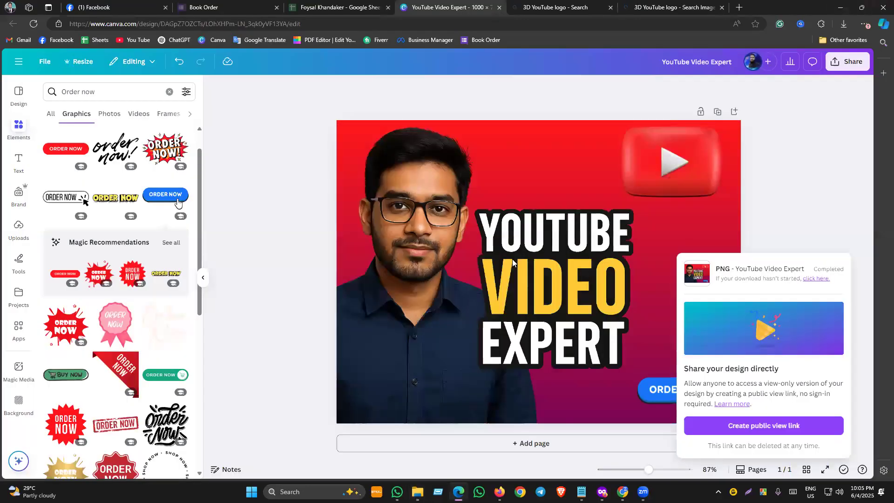
click(314, 231)
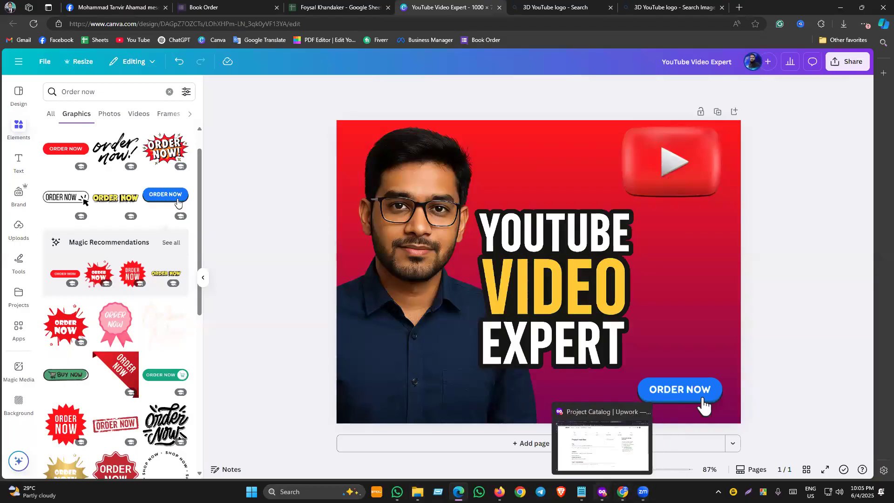
click(602, 447)
click(198, 262)
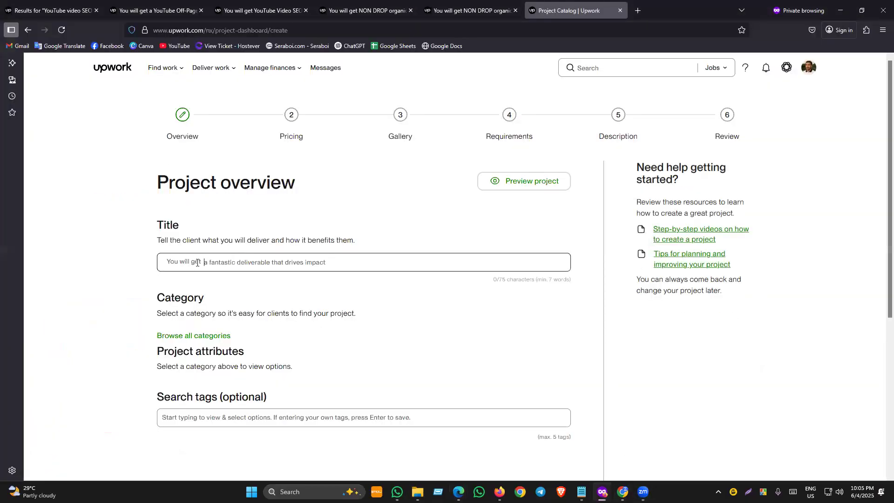
click(399, 385)
scroll(399, 385, down, 2)
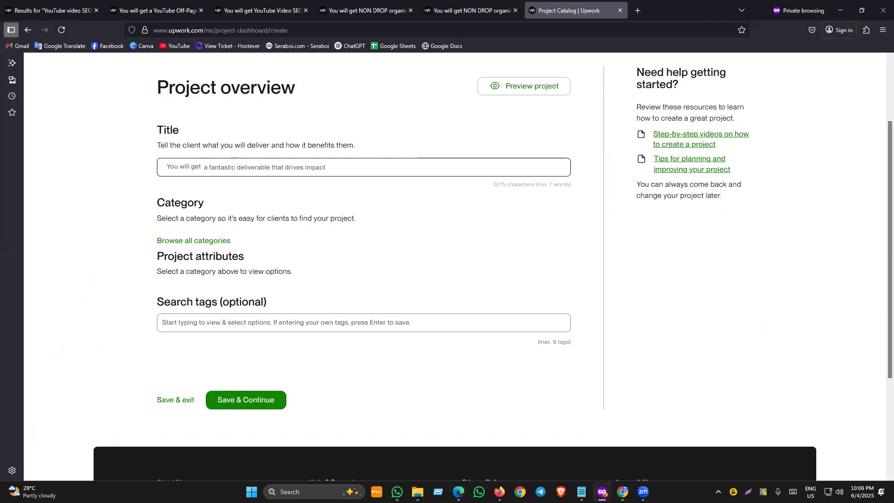
Switch to the ChatGPT conversation and begin a Bengali prompt reading "আমি আপওয়ার্কে প্রেজেক্ট আপলোড করব".
key(alt+Tab)
click(311, 382)
scroll(312, 383, down, 6)
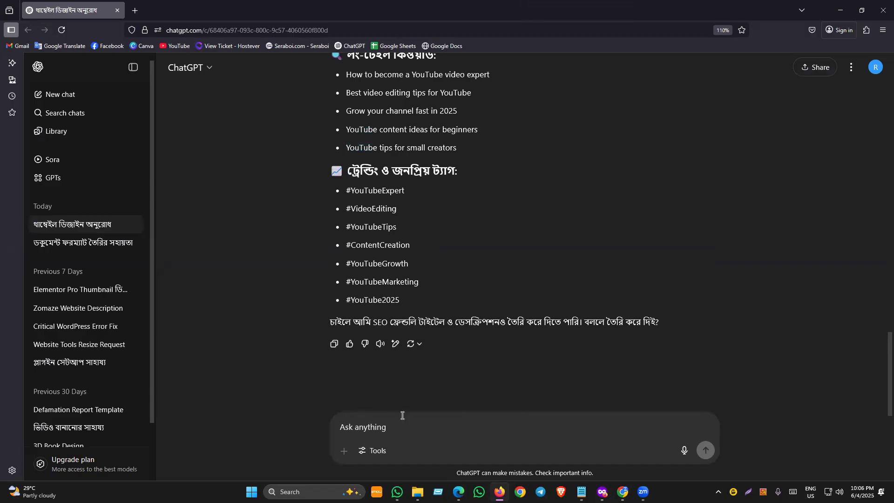
text(আমি )
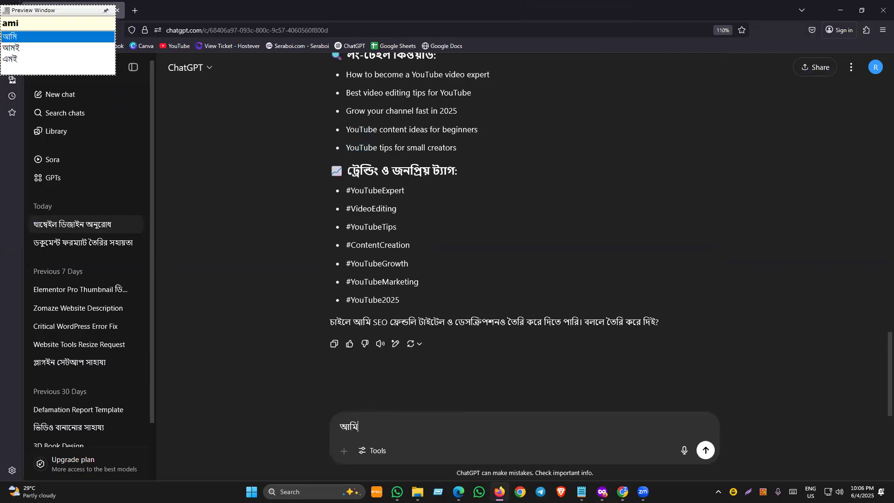
text(আপ)
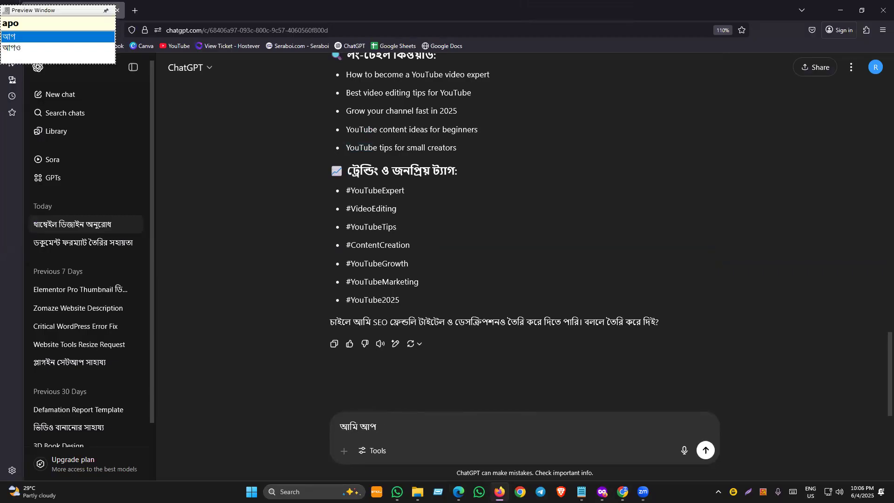
text(ওইয়া)
key(Left)
key(BackSpace)
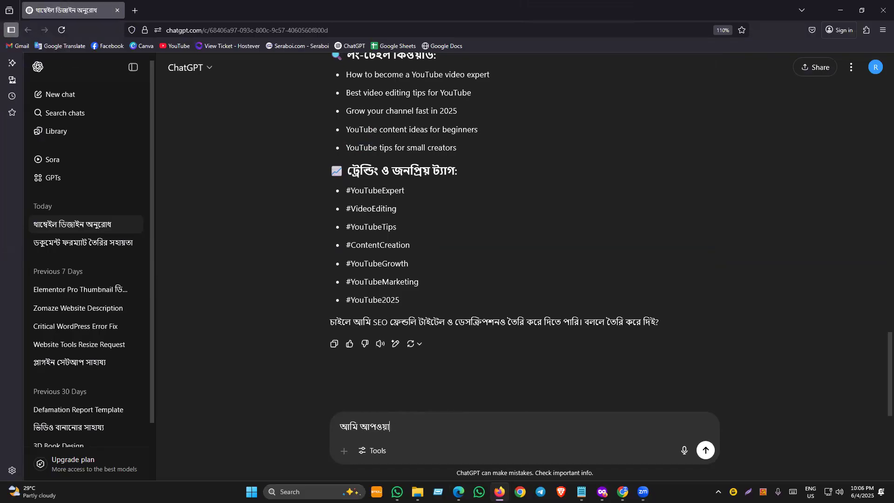
text(র্কে প্রেজেক্ট আপলোড )
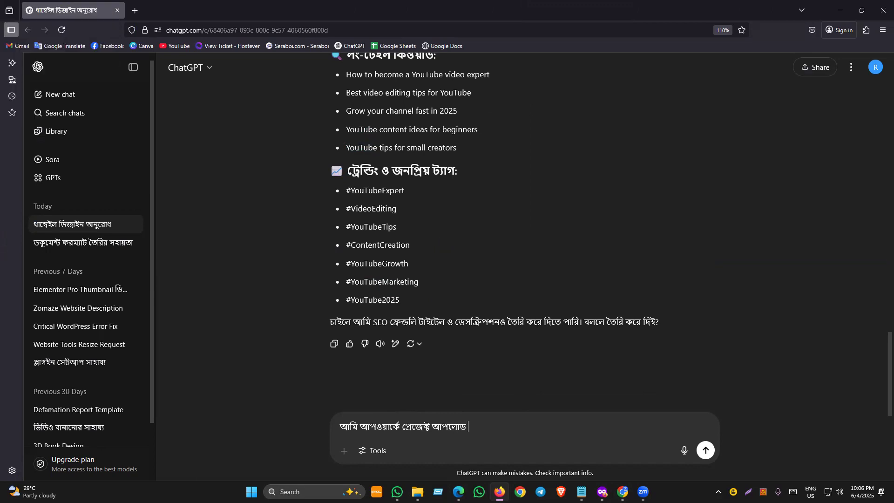
text(করব)
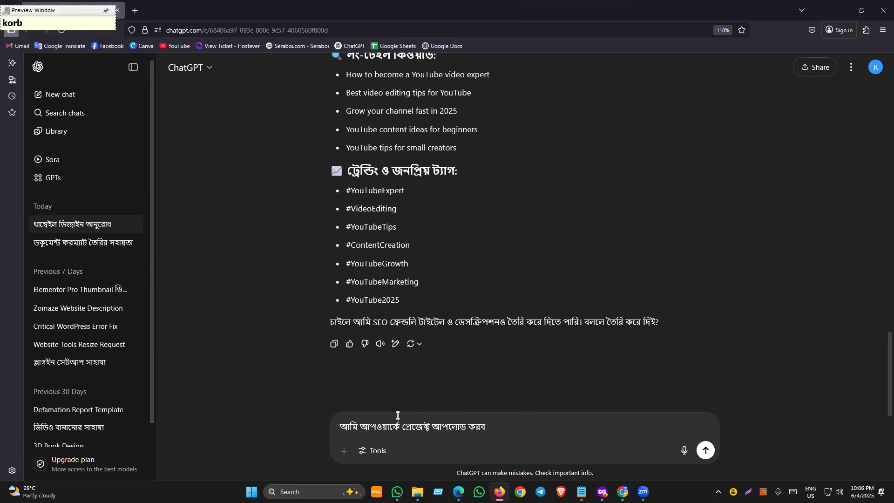
Complete the prompt with "আমাকে YouTube Video SEO Expert এর উপর টাইটেল লিখে দাও" and send it to ChatGPT.
scroll(414, 198, up, 4)
scroll(356, 409, down, 4)
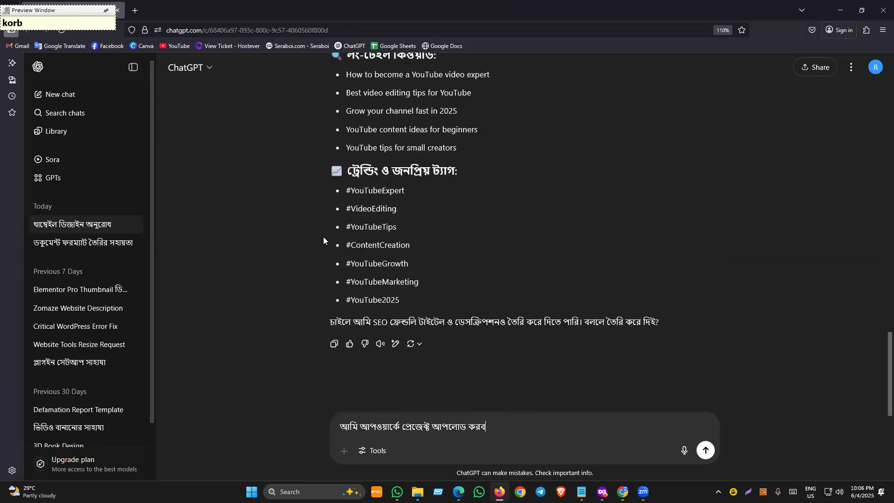
scroll(323, 240, up, 2)
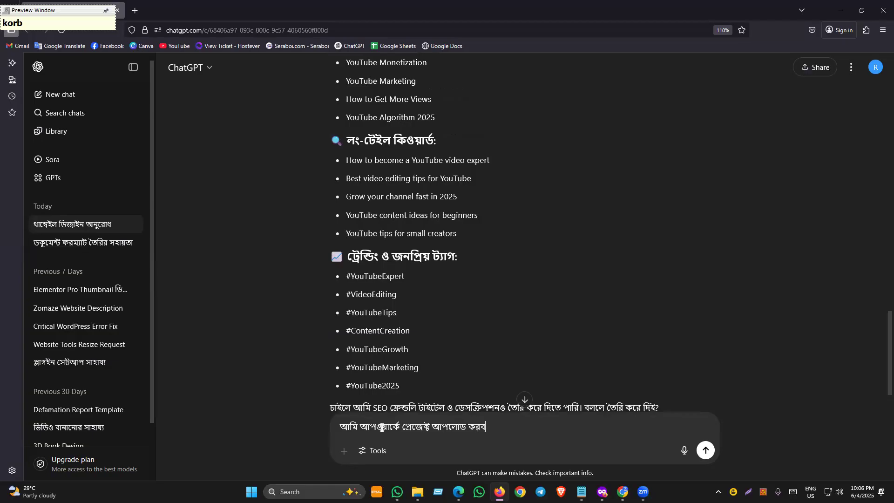
text(আমাকে)
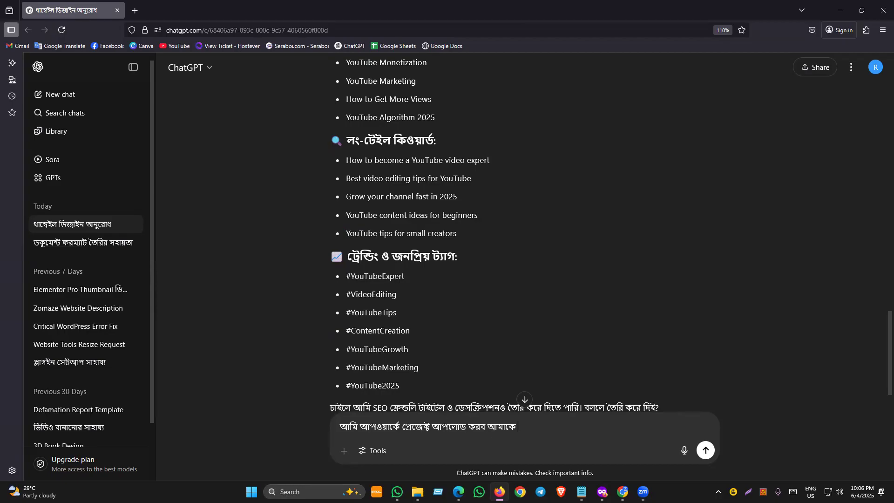
text(YouTu)
text(be)
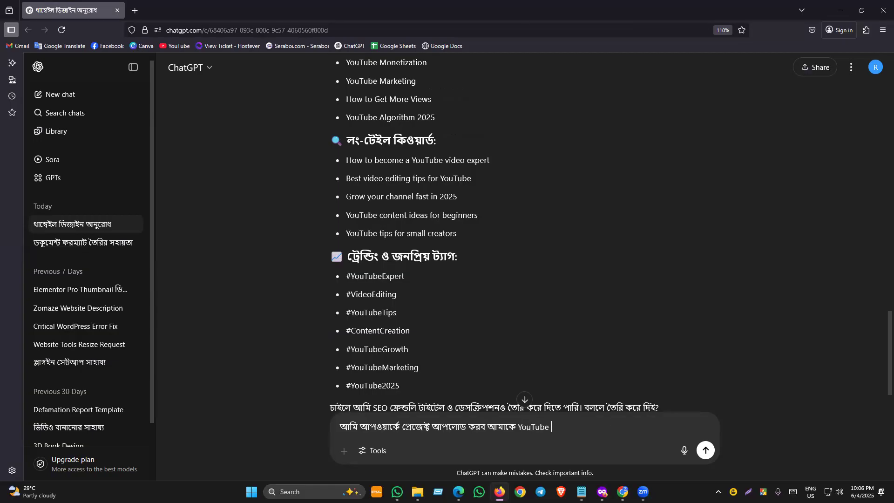
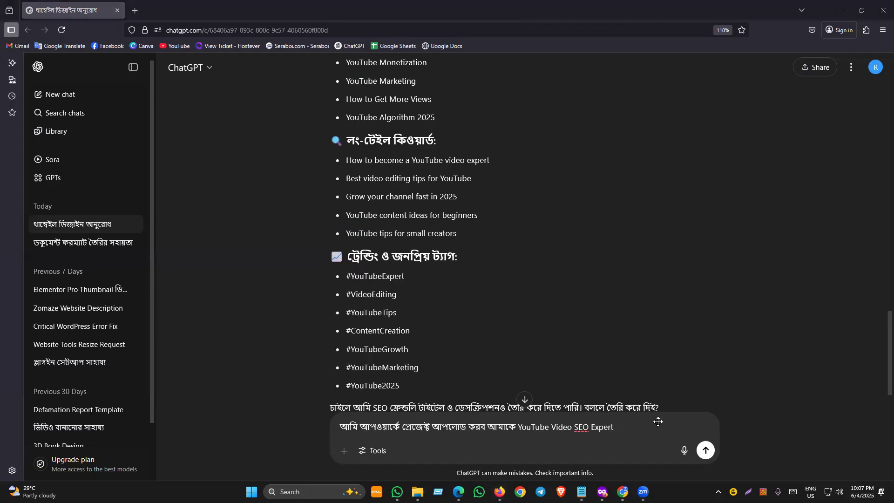
text(এর উপর)
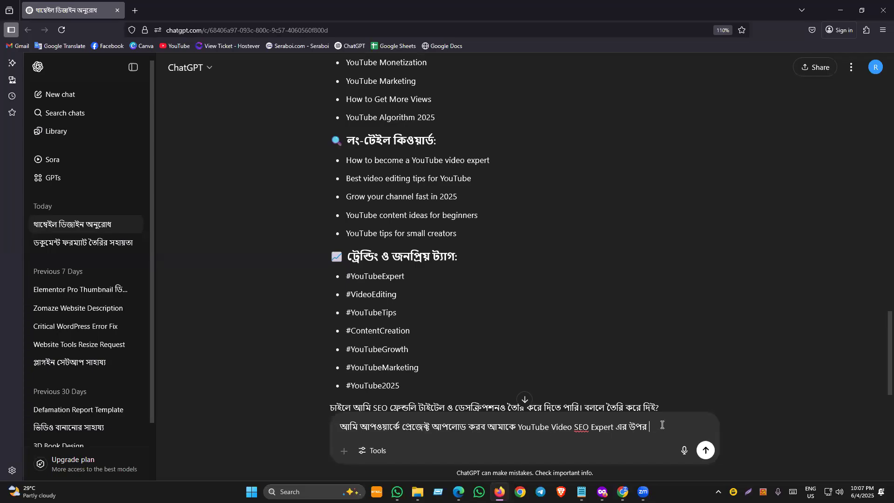
text(TaiTe)
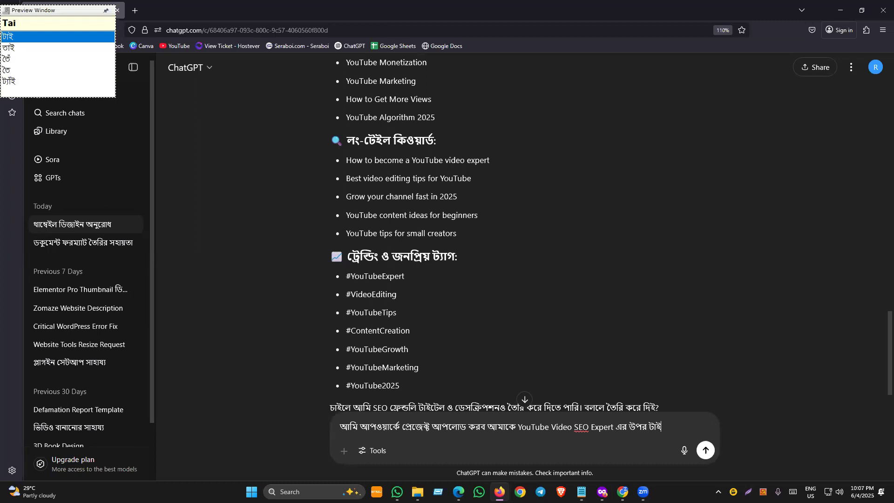
text(l likhe daw)
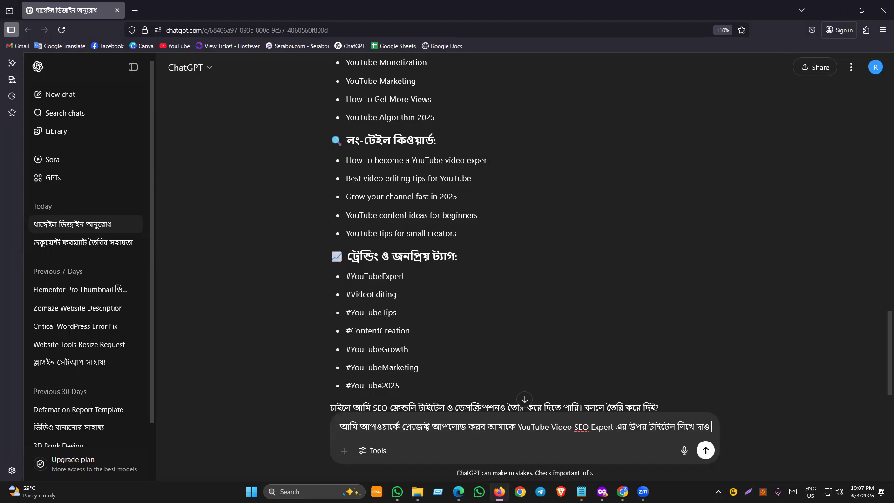
key(Return)
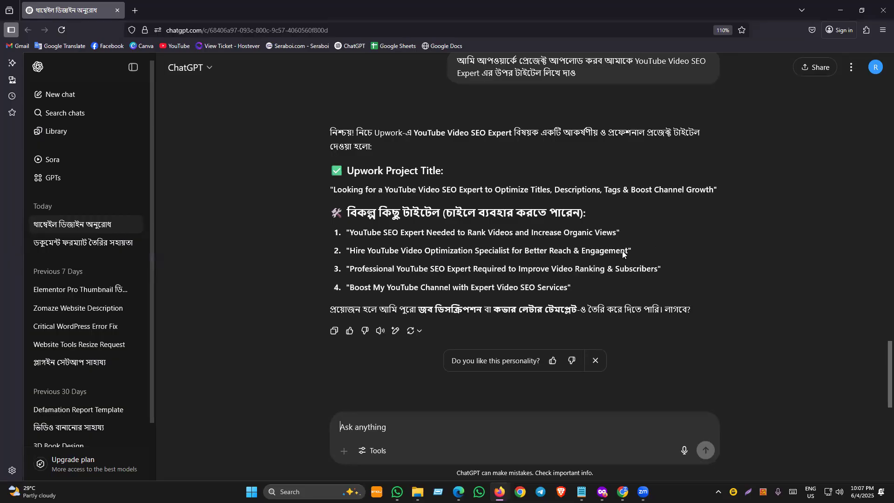
Copy ChatGPT's alternative title "YouTube SEO Expert Needed to Rank Videos and Increase Organic Views" into the Upwork project's title field.
scroll(400, 306, up, 2)
scroll(501, 328, down, 3)
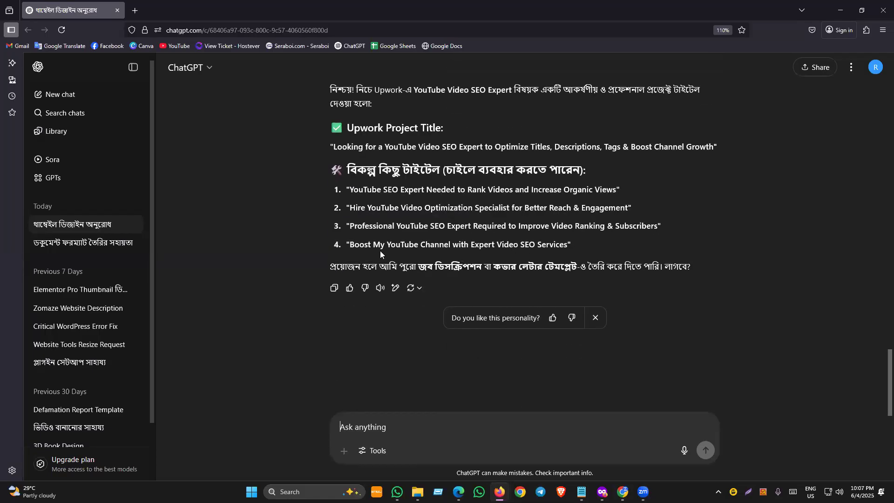
scroll(382, 298, up, 2)
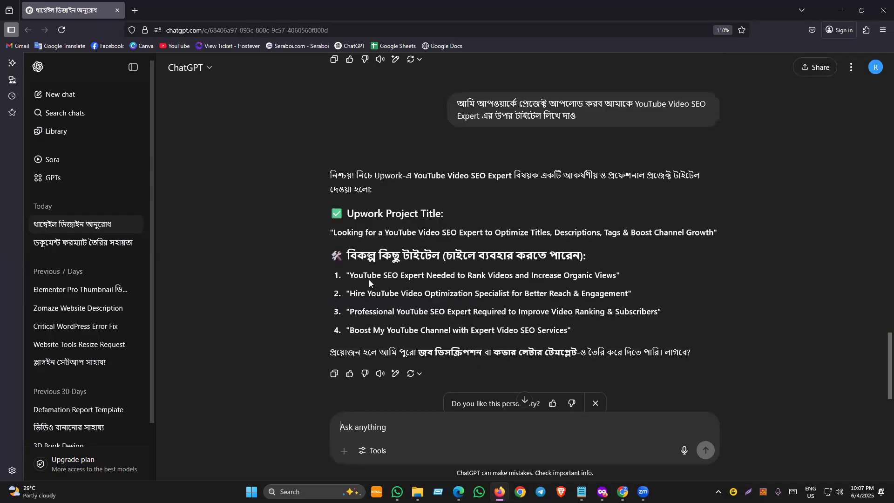
drag(349, 275, 617, 277)
key(ctrl+c)
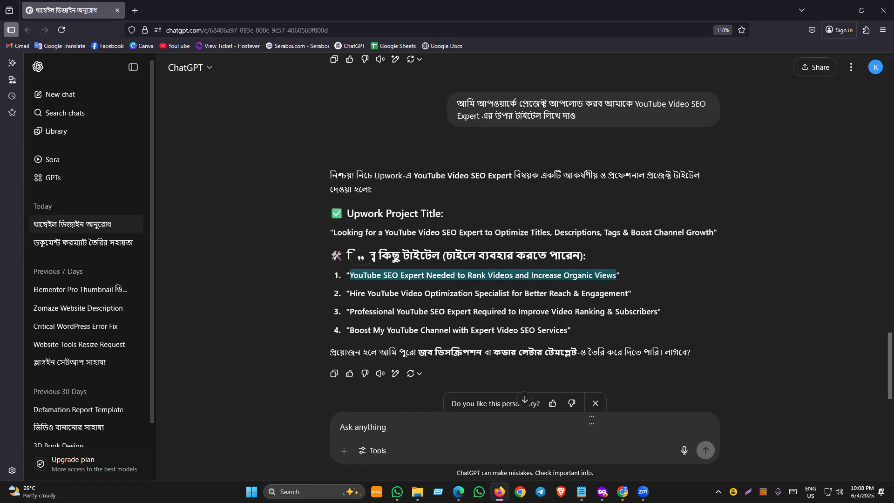
mouse_move(623, 491)
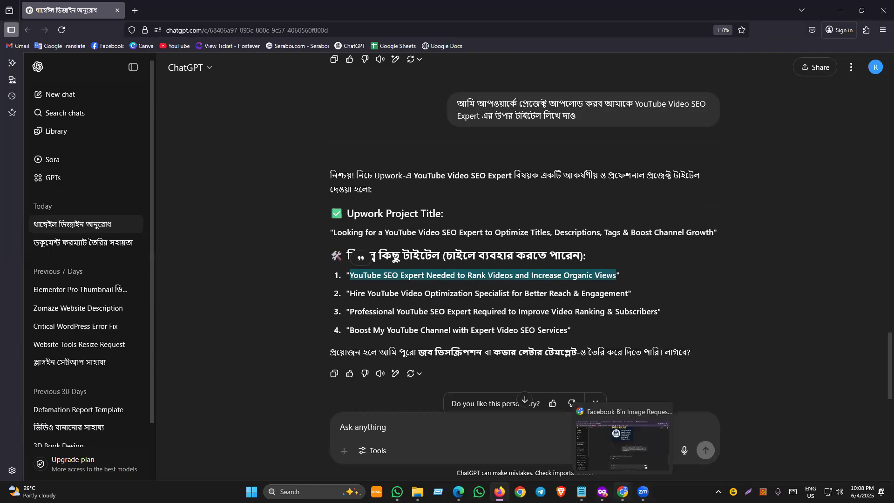
click(602, 492)
key(ctrl+v)
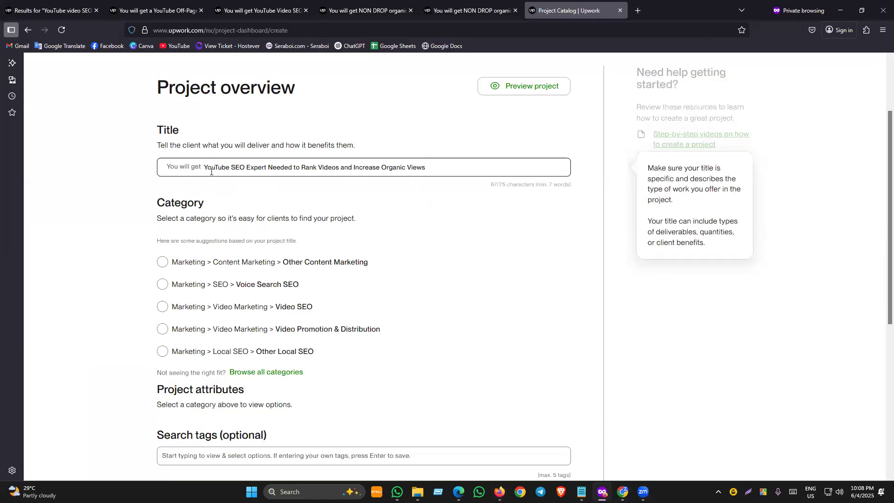
Review the pasted project title against the title field's character and word limits.
drag(208, 169, 445, 201)
click(496, 186)
triple_click(528, 184)
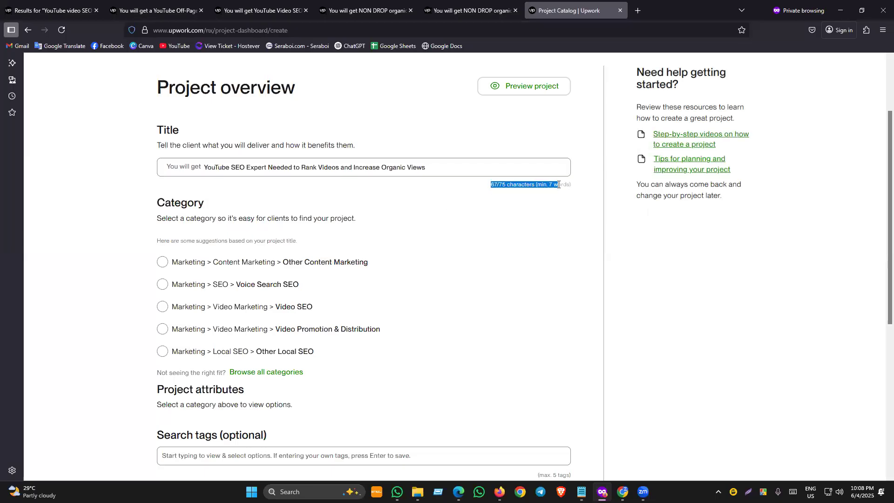
click(506, 194)
click(487, 198)
drag(465, 169, 108, 201)
click(108, 201)
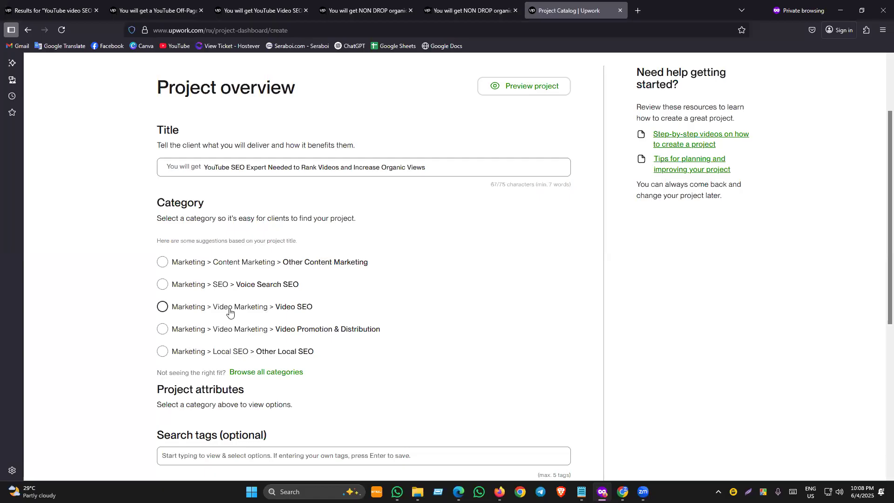
Choose the suggested category Marketing > Video Marketing > Video SEO for the project.
click(299, 310)
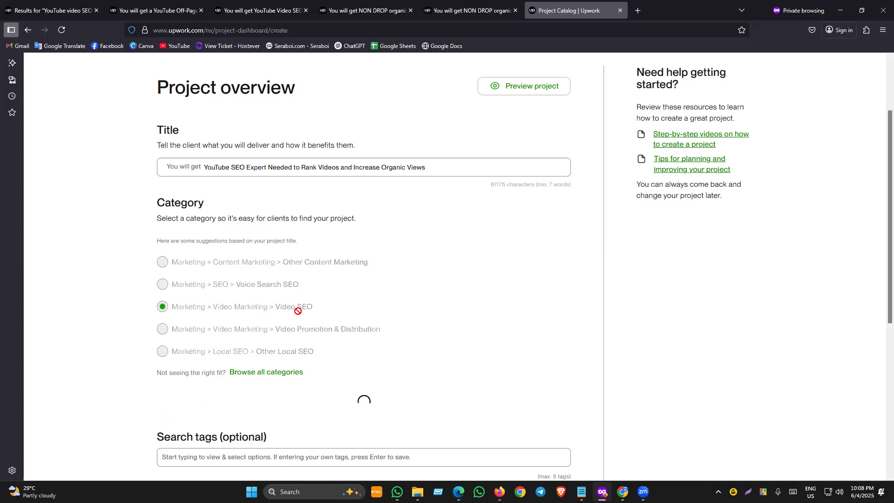
scroll(301, 326, down, 3)
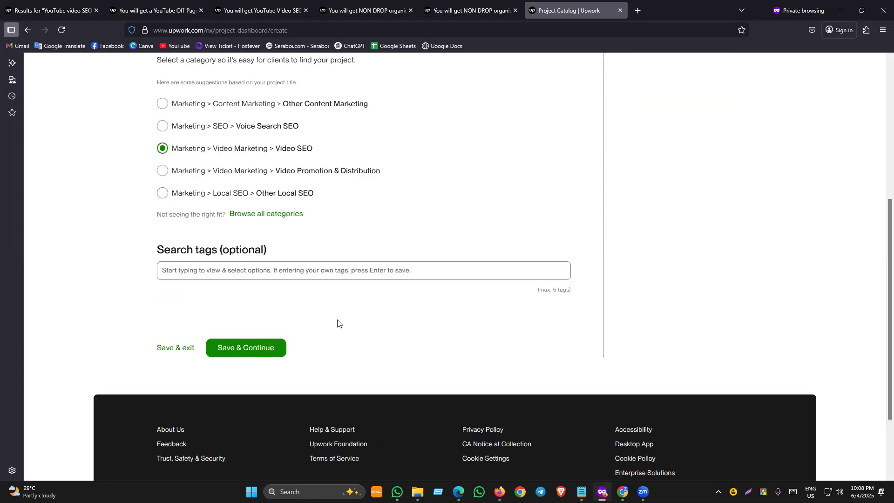
scroll(337, 324, up, 3)
Examine the competing YouTube Video SEO listing's service tiers, project details and category path for reference.
click(153, 10)
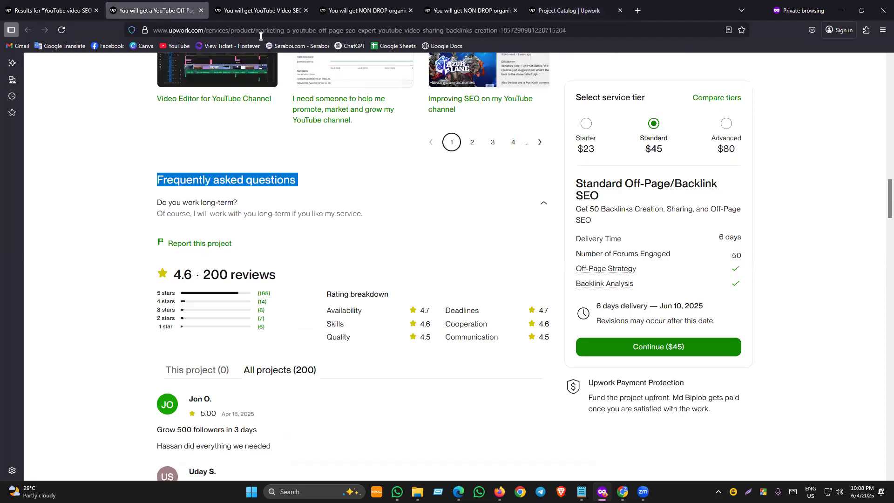
click(261, 10)
scroll(684, 334, down, 1)
scroll(683, 334, down, 7)
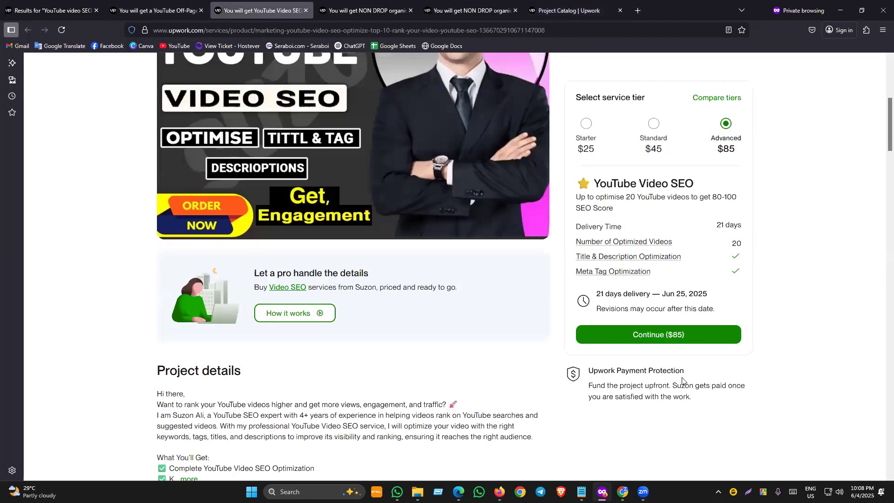
scroll(317, 334, down, 10)
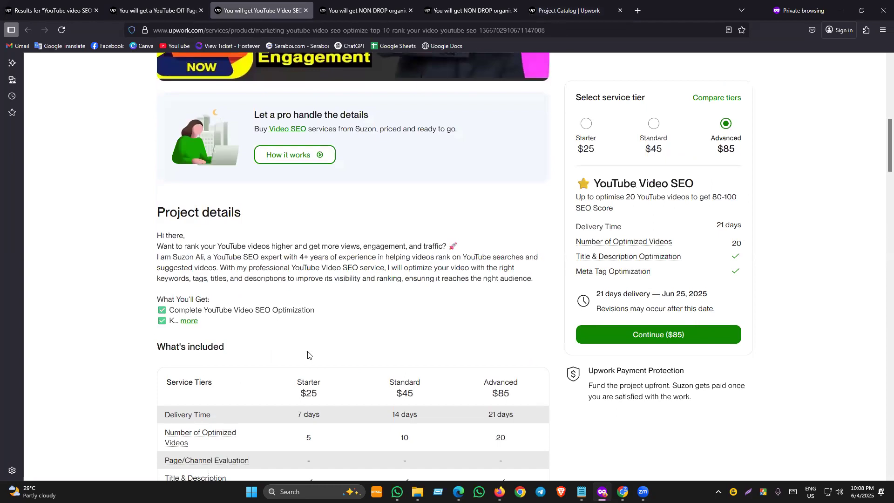
scroll(315, 355, up, 9)
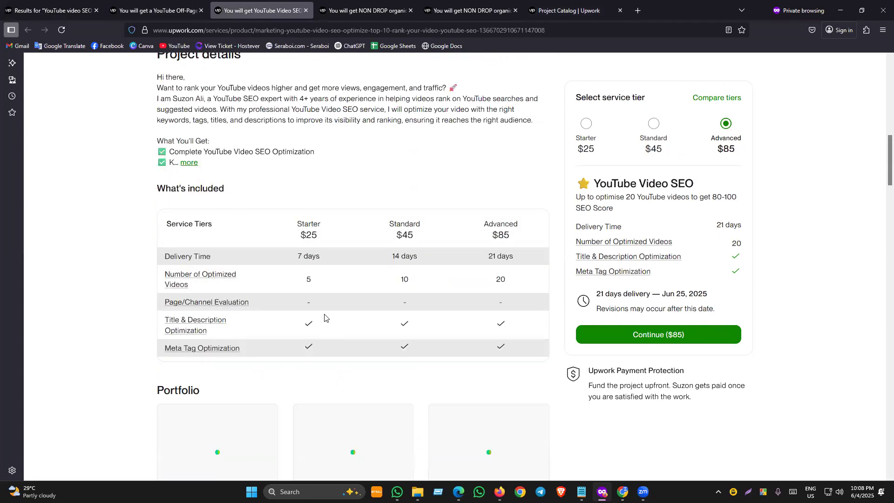
scroll(307, 355, up, 5)
scroll(310, 343, down, 5)
scroll(308, 343, up, 8)
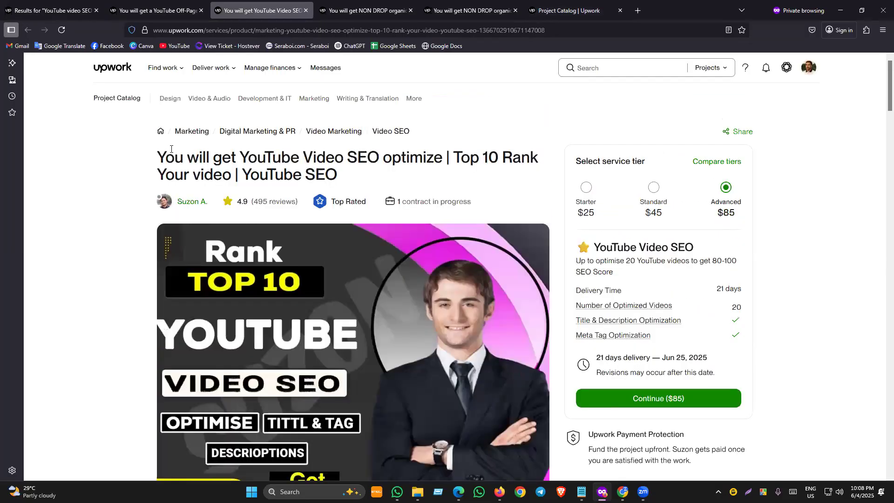
mouse_move(439, 127)
mouse_down()
mouse_move(176, 133)
mouse_move(298, 141)
mouse_move(453, 135)
mouse_up()
Revisit the YouTube video SEO Expert search results, close the second NON DROP listing, and open the remaining NON DROP organic views listing.
click(75, 9)
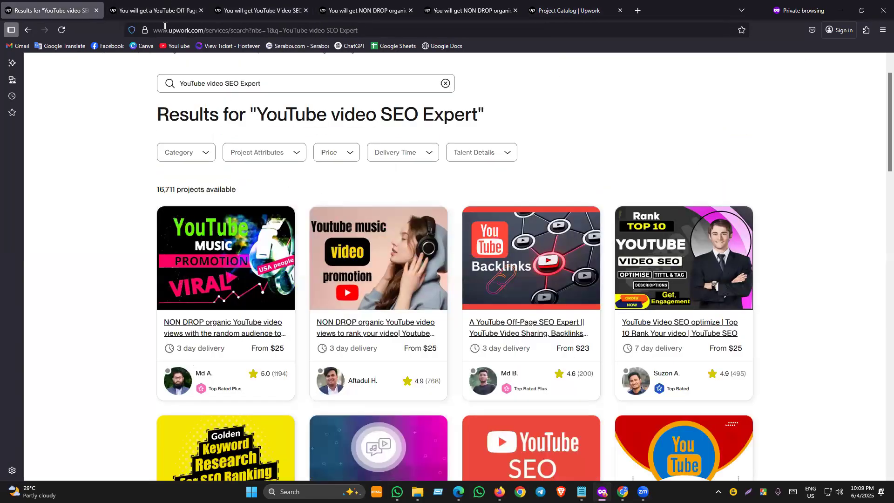
click(188, 6)
click(573, 9)
click(515, 10)
click(355, 7)
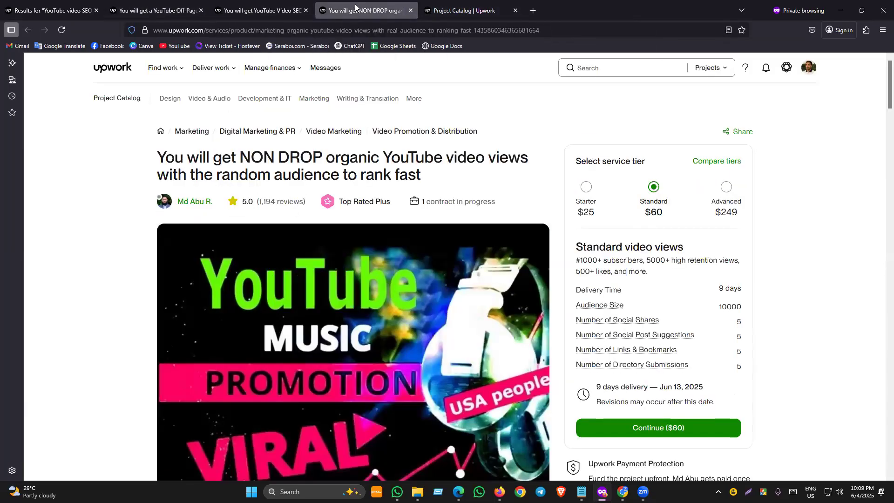
Close the NON DROP organic views listing and review the chosen category and search tags section of the project overview.
key(ctrl+w)
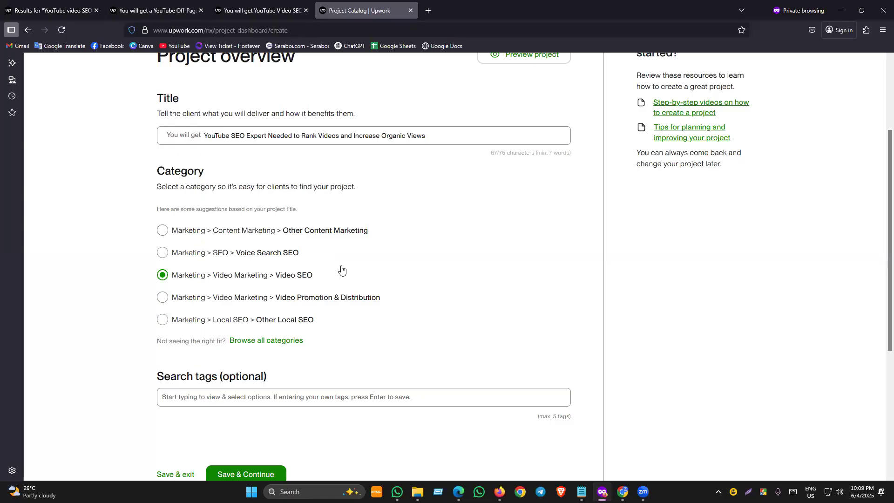
drag(313, 275, 165, 278)
click(111, 283)
scroll(298, 414, down, 1)
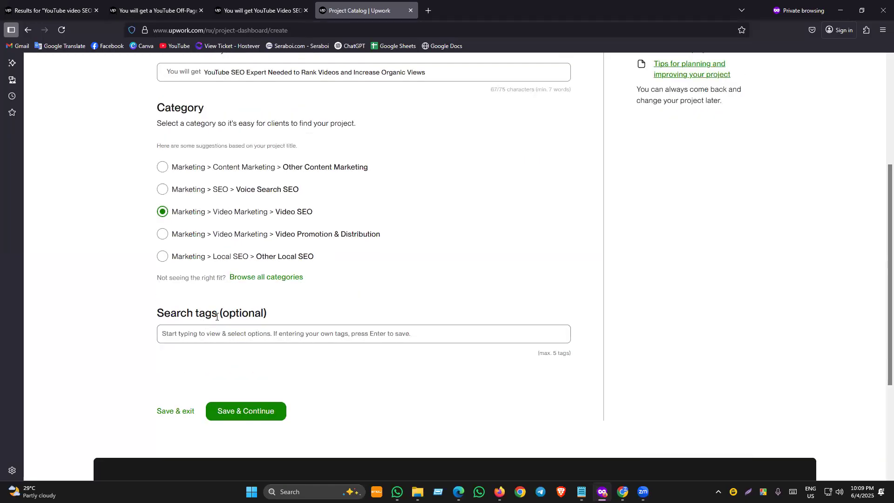
click(168, 320)
click(167, 320)
scroll(158, 311, up, 3)
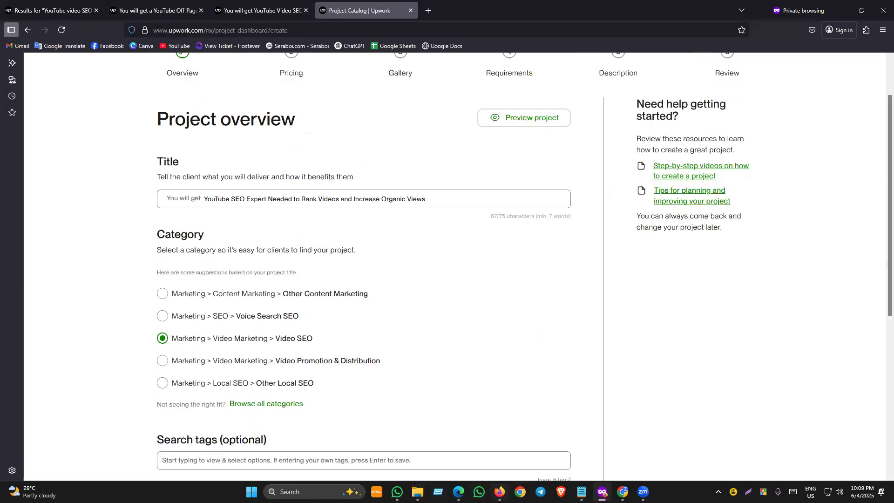
Switch to ChatGPT and reread the Upwork project title request and the titles suggested in reply.
key(alt+Tab)
scroll(493, 209, up, 3)
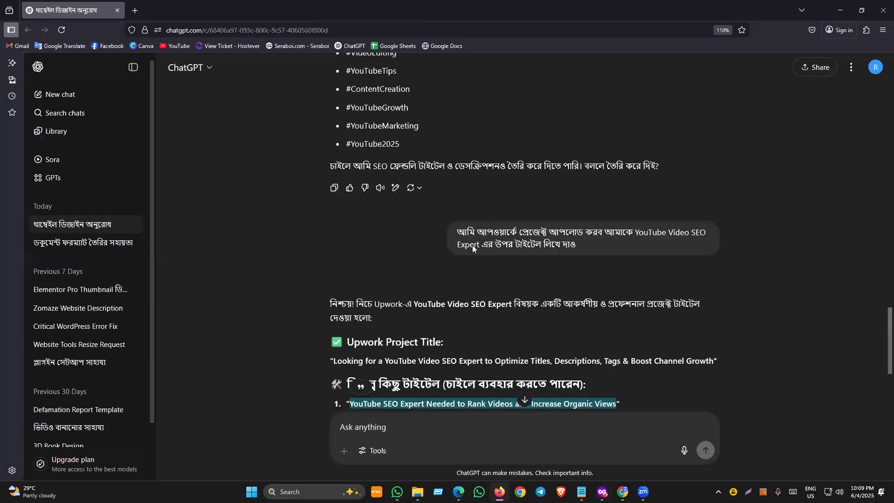
drag(457, 228, 586, 246)
click(549, 267)
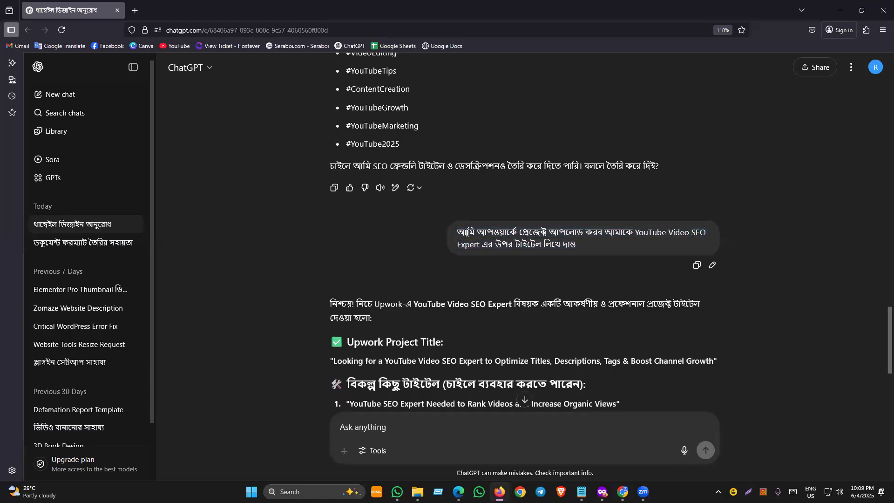
drag(466, 233, 560, 234)
click(549, 261)
drag(461, 231, 624, 233)
scroll(432, 384, down, 4)
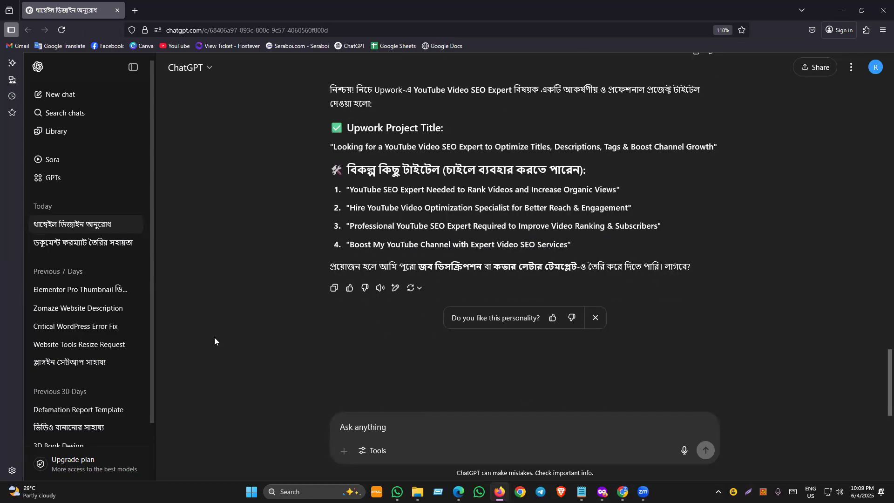
scroll(216, 341, up, 2)
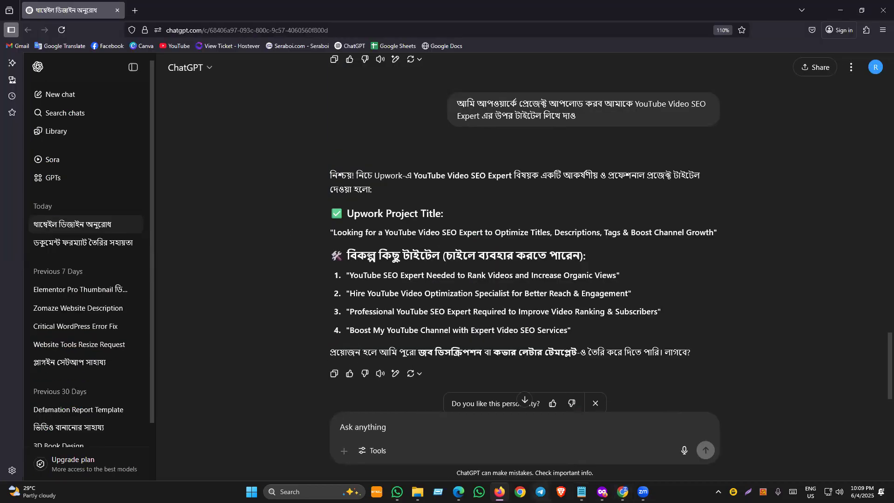
Copy the "Search tags" heading from the Upwork project form and send it to ChatGPT as a prompt.
click(603, 457)
scroll(126, 321, down, 3)
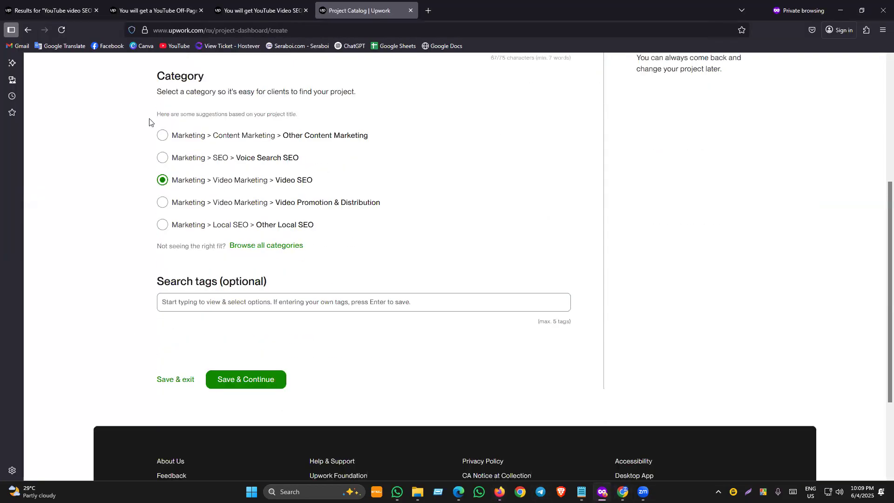
drag(152, 282, 219, 288)
key(ctrl+c)
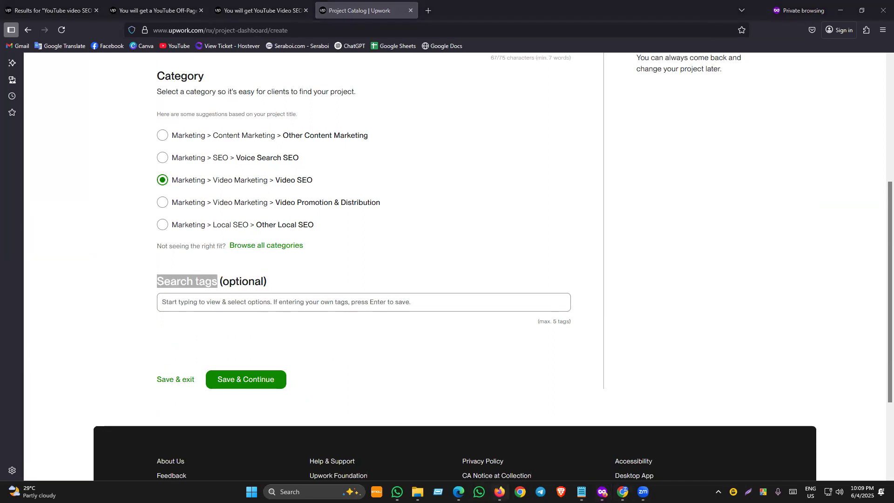
click(499, 491)
key(ctrl+v)
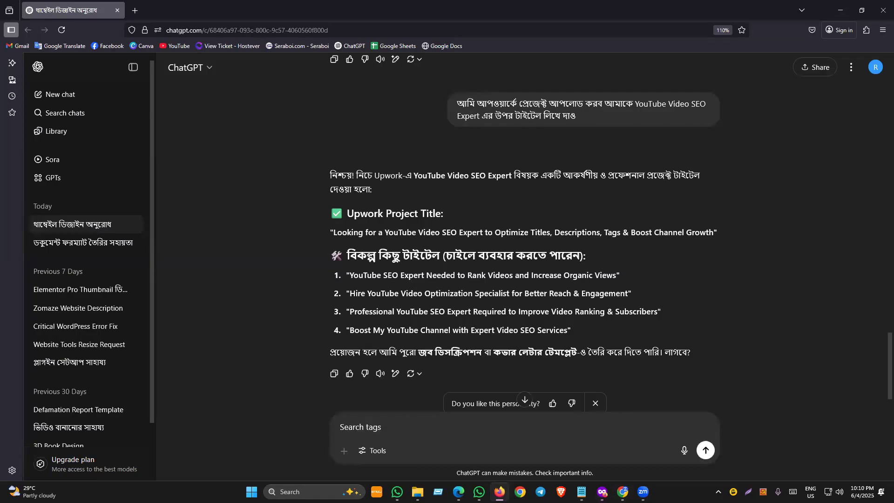
key(Return)
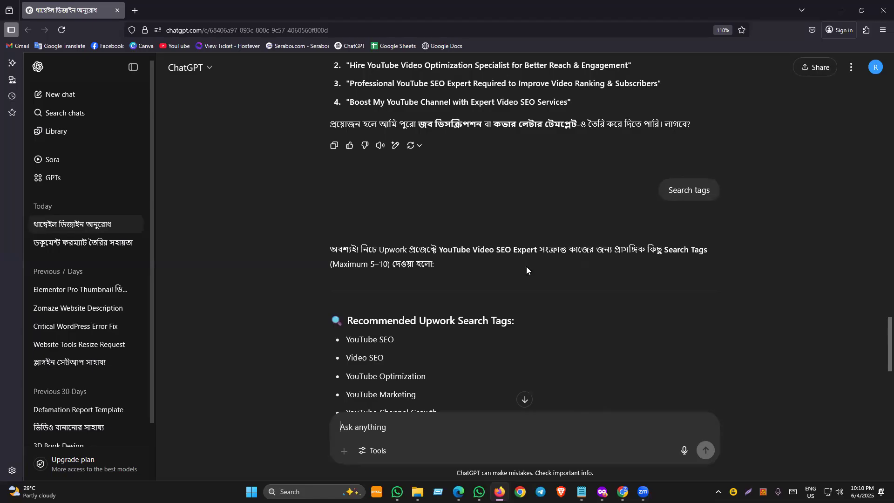
Read through ChatGPT's recommended Upwork search tags and compare them with the earlier title request.
scroll(428, 370, down, 4)
scroll(512, 324, up, 2)
scroll(439, 262, up, 6)
scroll(519, 162, down, 5)
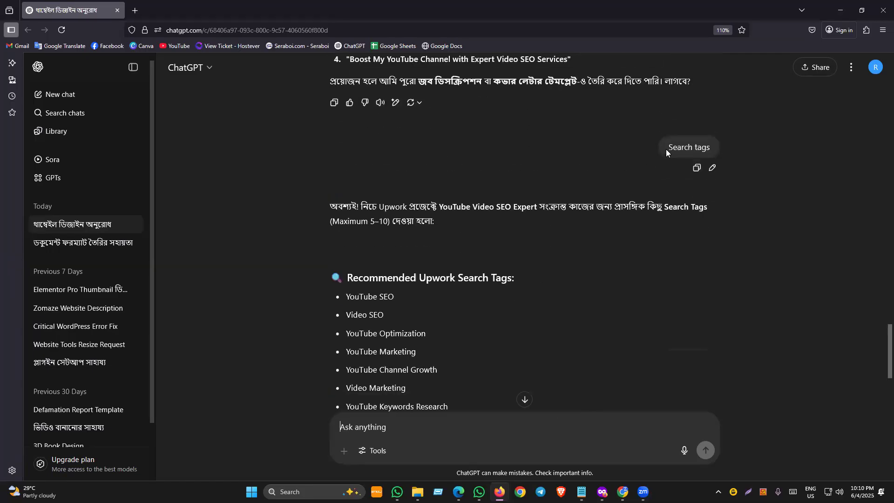
scroll(619, 169, up, 5)
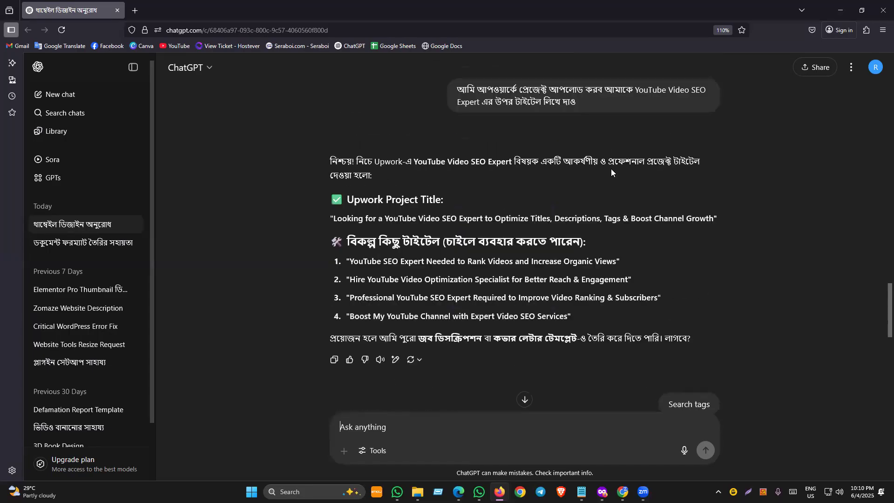
scroll(597, 287, down, 6)
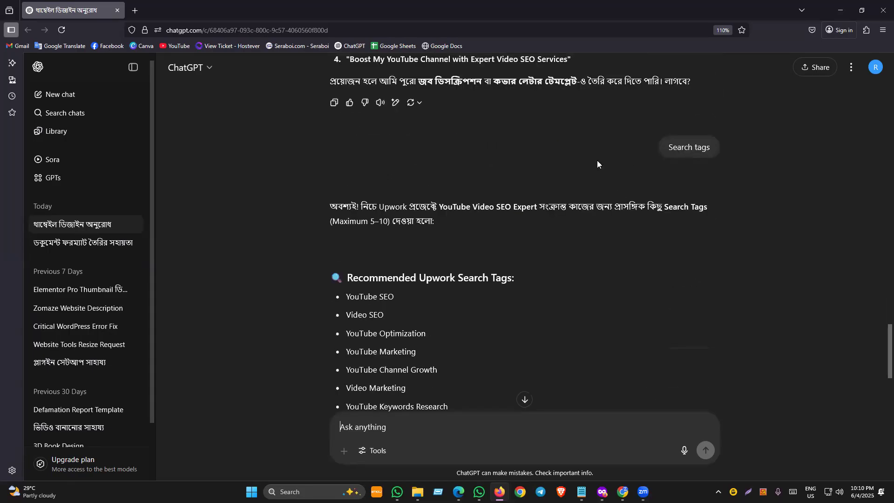
scroll(595, 164, up, 3)
scroll(333, 297, down, 4)
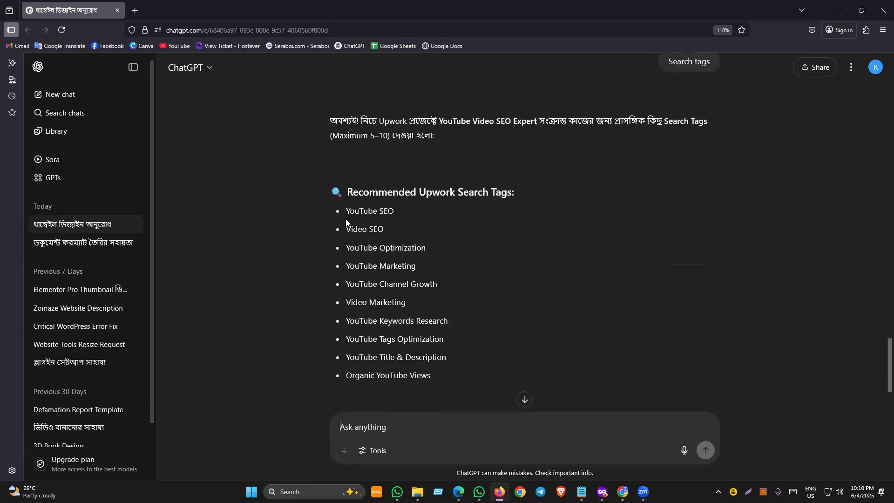
Copy "YouTube SEO" from ChatGPT's list and add it as a search tag in the Upwork project.
drag(347, 212, 403, 210)
key(ctrl+c)
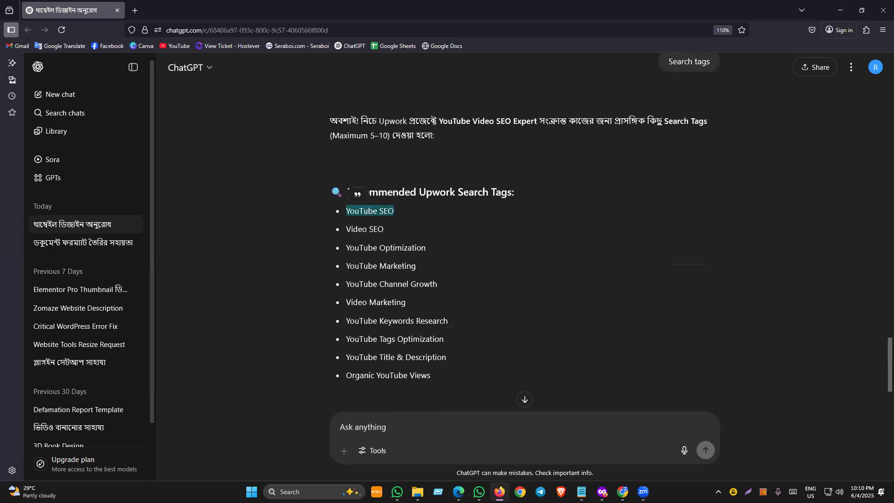
key(alt+Tab)
click(198, 302)
key(ctrl+v)
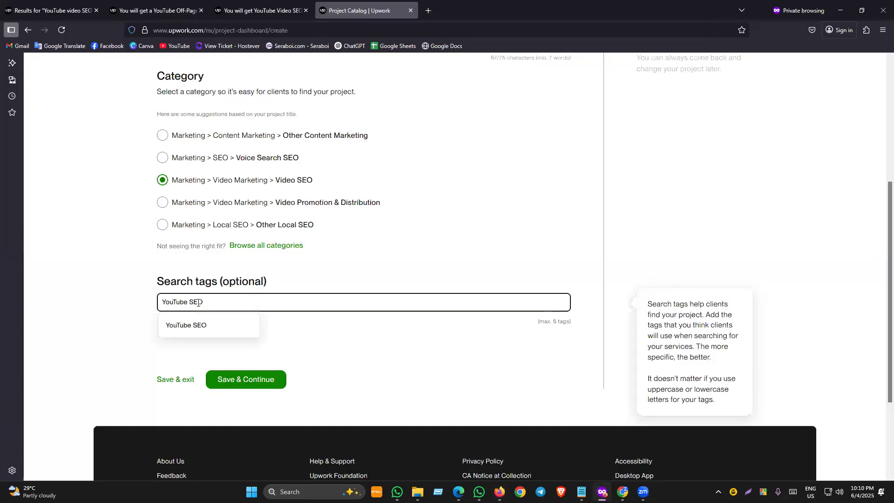
click(208, 325)
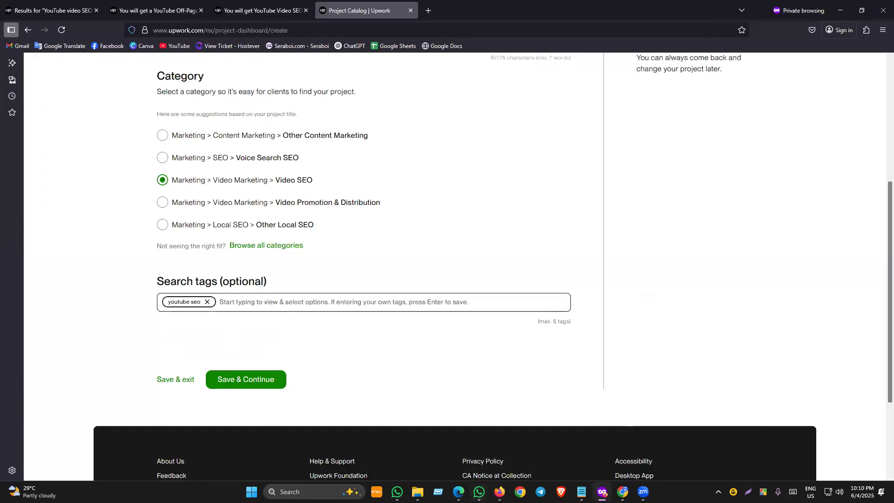
Copy "Video SEO" from ChatGPT's list and add it as the project's second search tag.
key(alt+Tab)
drag(348, 228, 408, 227)
key(ctrl+c)
key(alt+Tab)
key(ctrl+v)
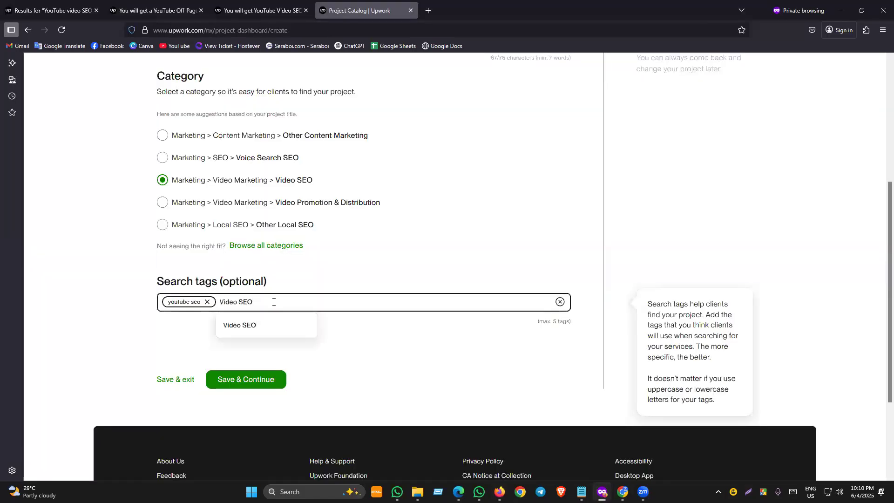
click(260, 325)
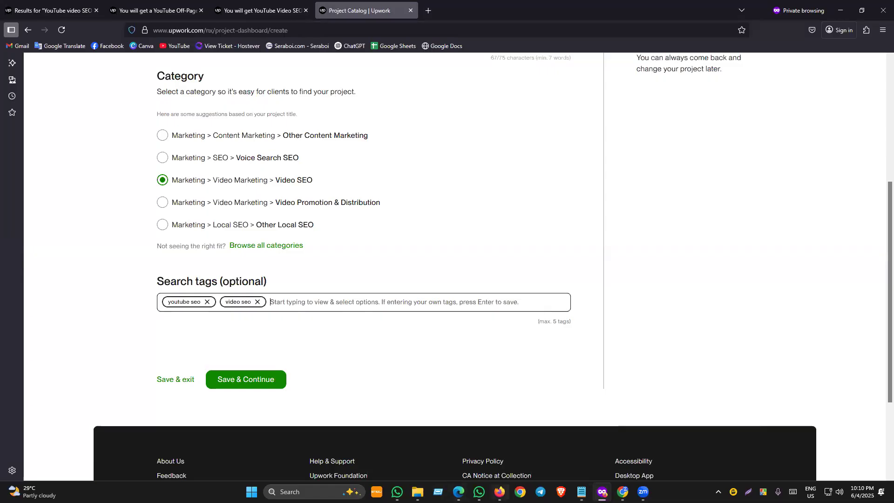
Copy "YouTube Optimization" from ChatGPT's list into the project's search tags field.
key(alt+Tab)
drag(342, 250, 449, 252)
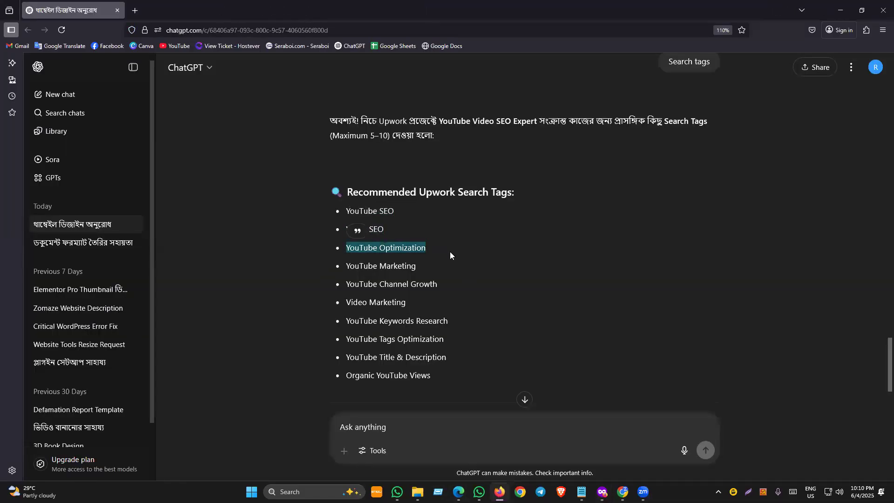
click(602, 491)
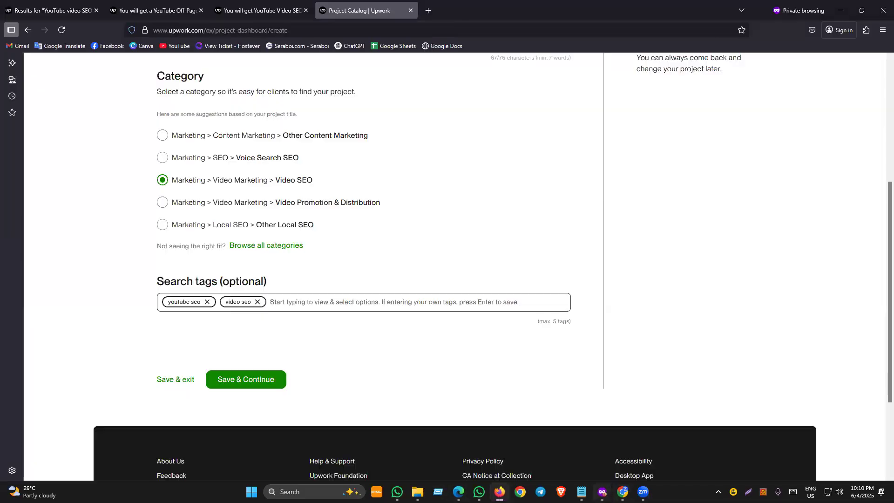
click(308, 301)
key(ctrl+v)
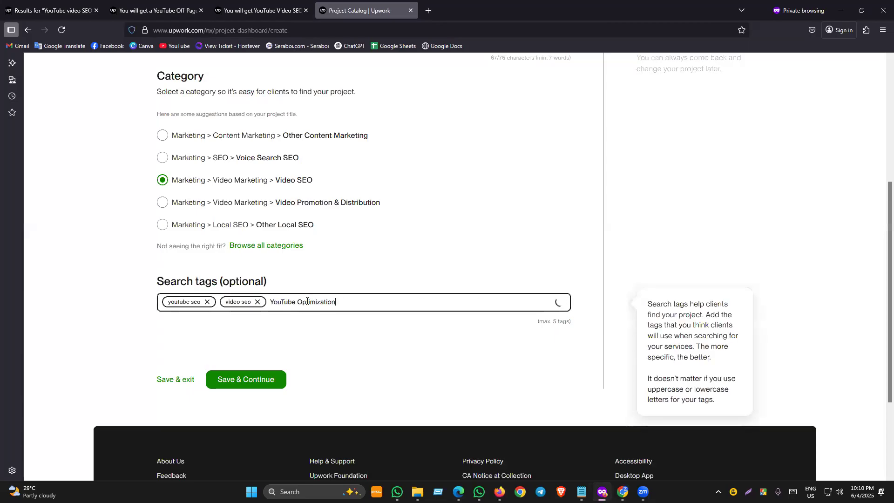
Shorten the tag text to "YouTube" and add the suggested tags YouTube Monetization, YouTube Marketing and YouTube Ads.
key(BackSpace)
key(BackSpace)
key(BackSpace)
key(BackSpace)
key(BackSpace)
key(BackSpace)
key(BackSpace)
key(BackSpace)
key(BackSpace)
key(BackSpace)
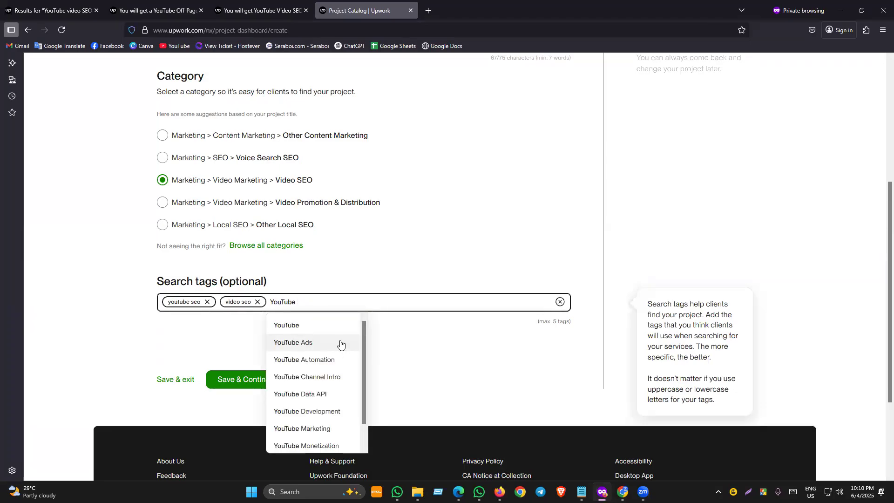
click(318, 447)
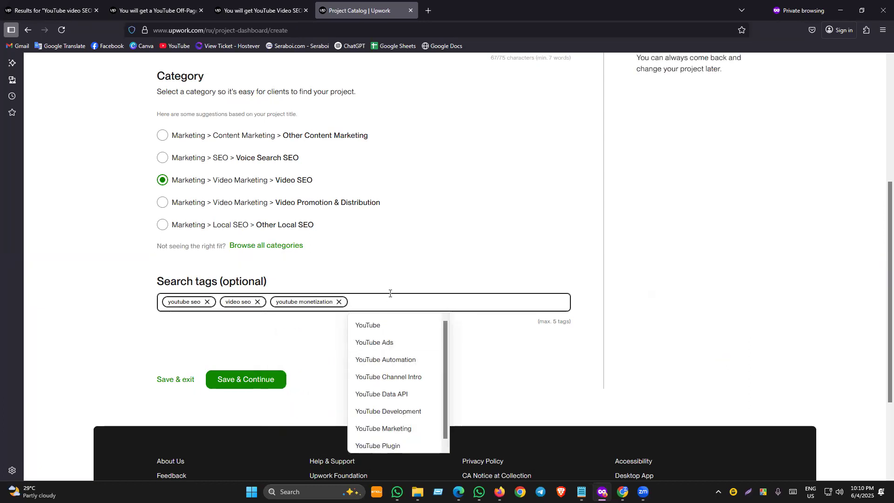
click(392, 428)
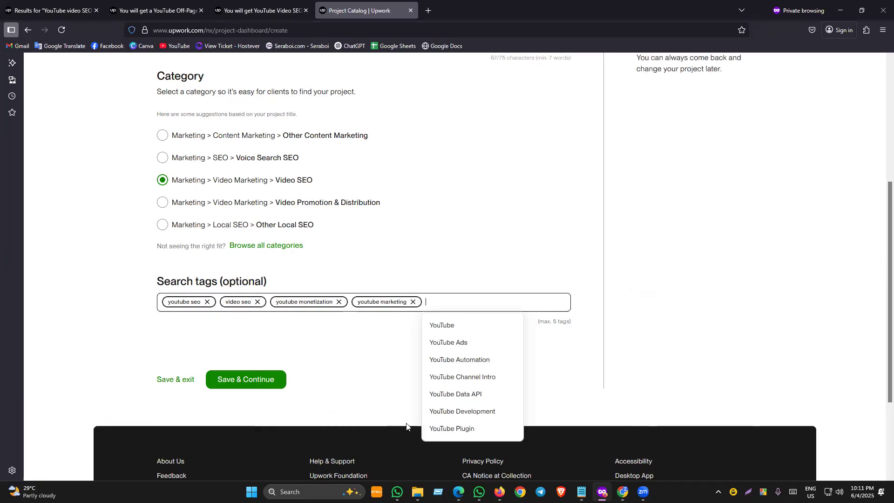
click(463, 343)
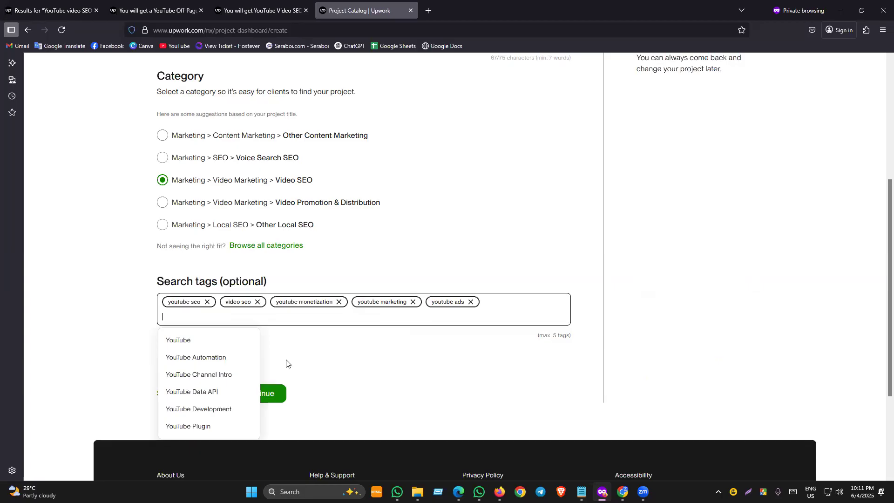
Try entering "Video" as a sixth search tag, and clear the text again.
click(345, 321)
text(Video)
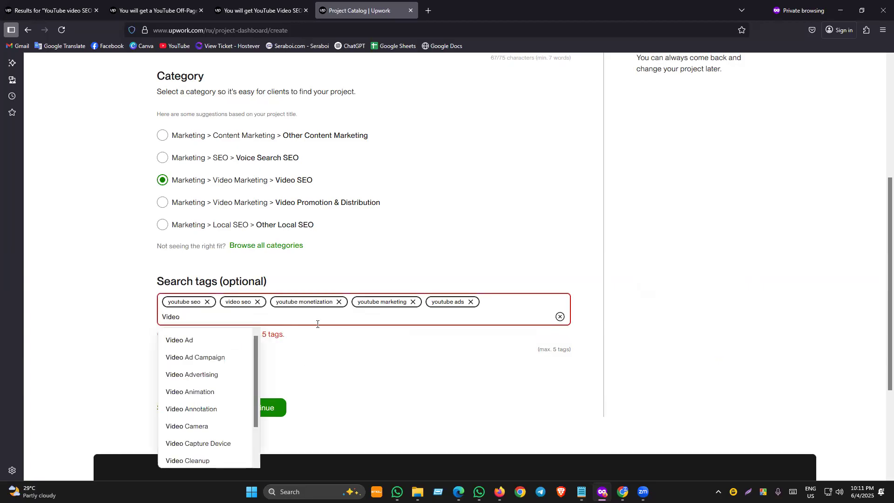
drag(209, 316, 133, 319)
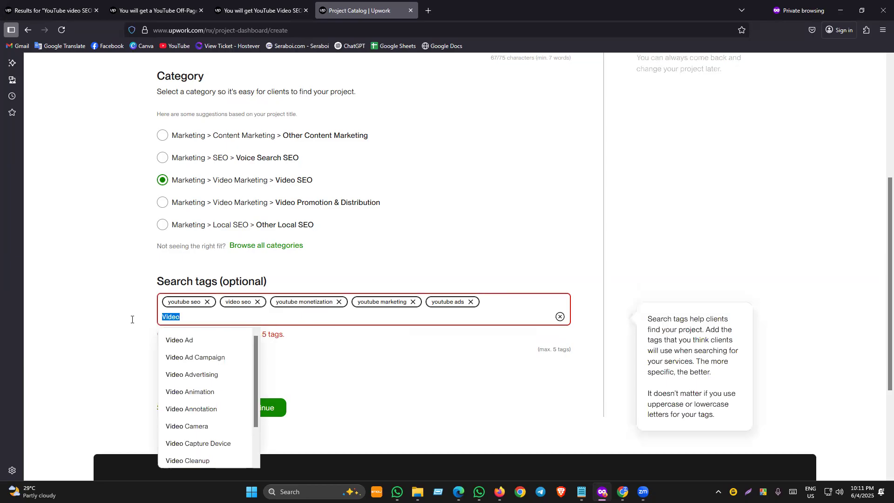
key(BackSpace)
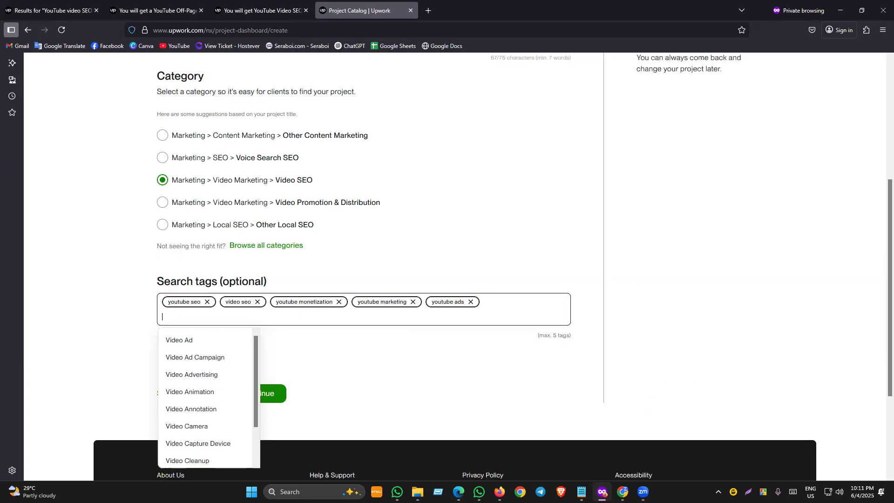
click(153, 316)
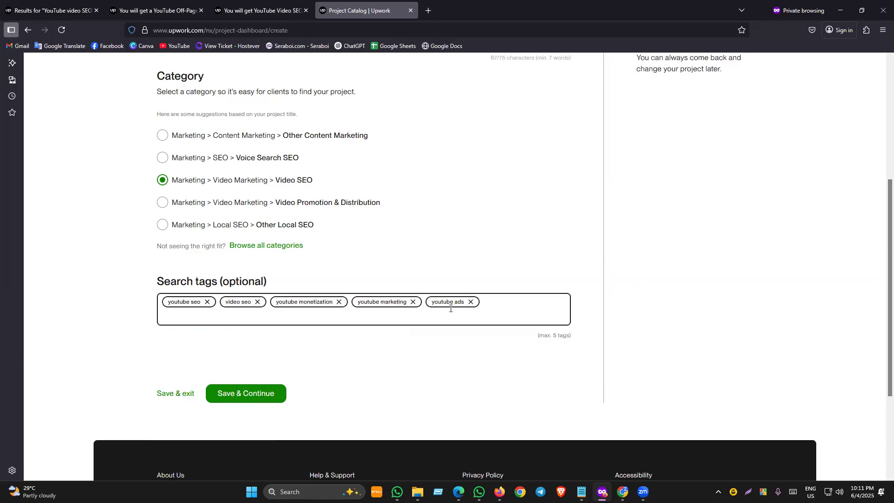
Review the tag limit and the completed title, category and search tags of the project overview.
drag(541, 339, 569, 338)
click(536, 357)
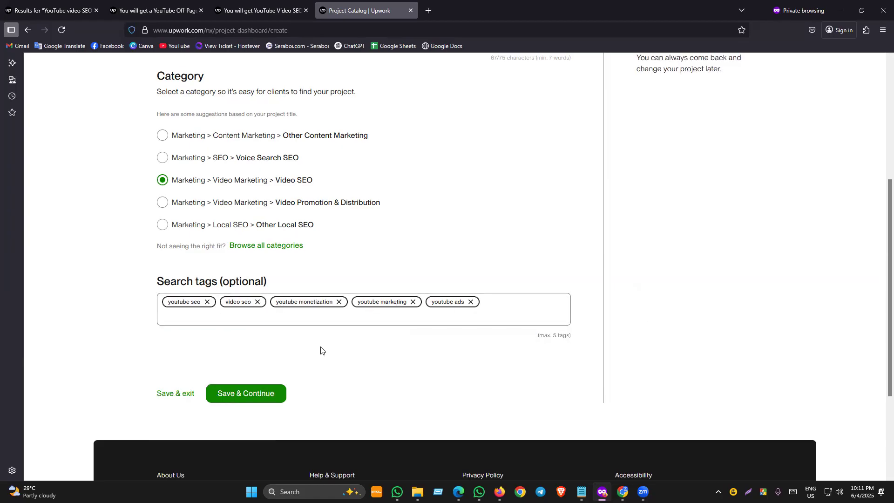
scroll(243, 281, up, 5)
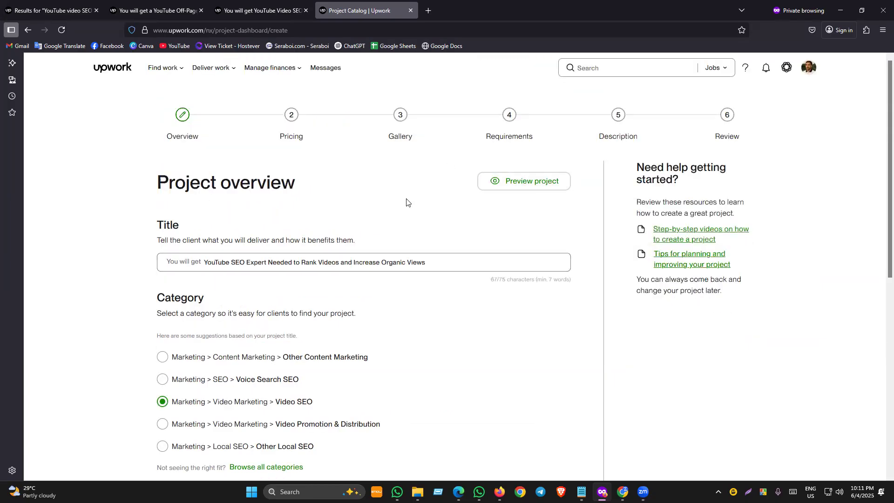
scroll(476, 279, down, 4)
scroll(503, 302, up, 5)
drag(159, 181, 325, 203)
scroll(179, 393, down, 5)
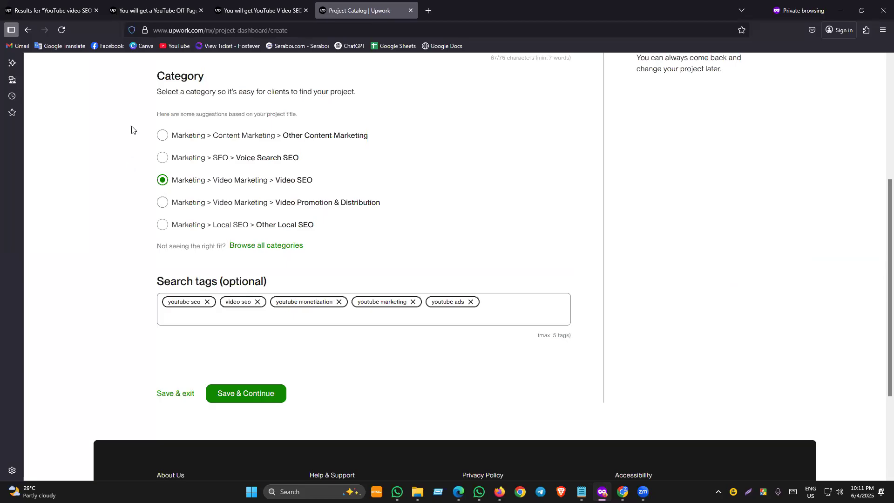
drag(157, 282, 268, 281)
click(103, 288)
scroll(103, 287, up, 4)
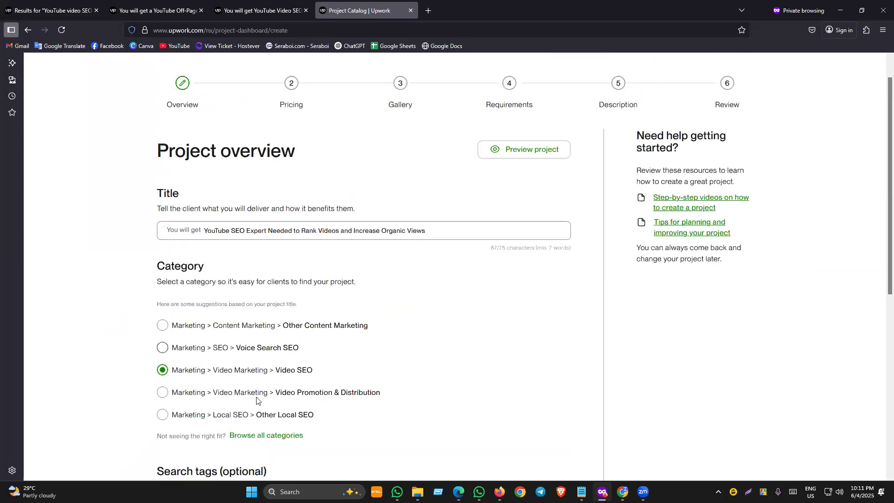
Check the completed project overview, save it and continue to the pricing stage.
scroll(298, 298, down, 4)
scroll(303, 367, up, 2)
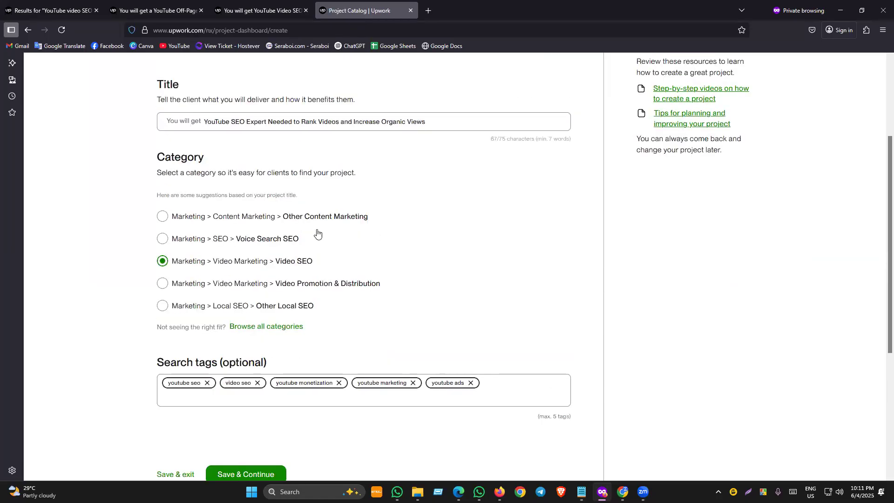
scroll(184, 184, up, 3)
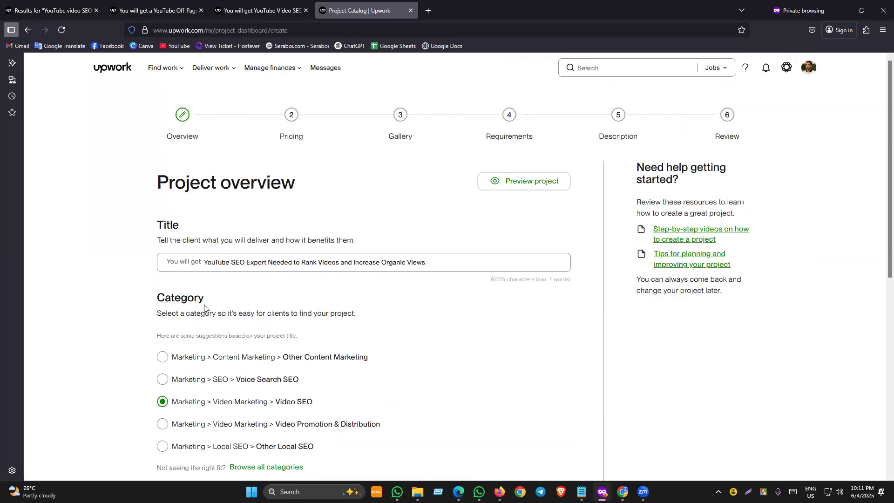
scroll(223, 328, down, 7)
click(242, 298)
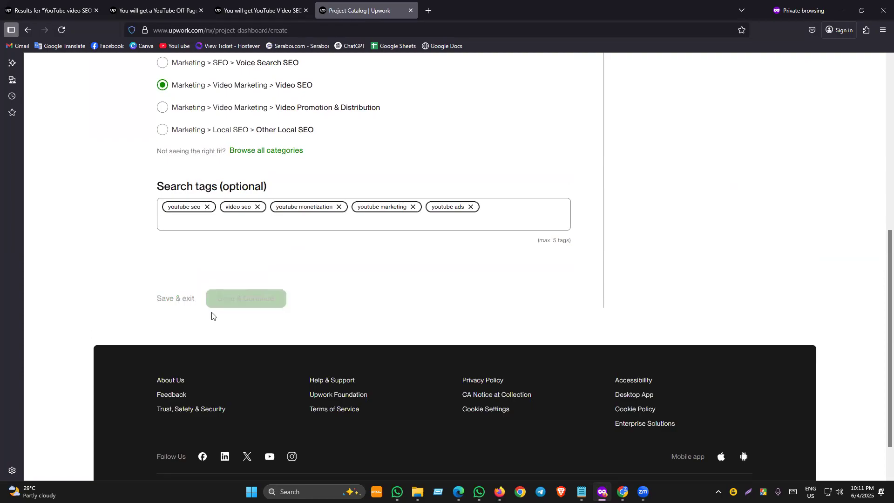
click(270, 321)
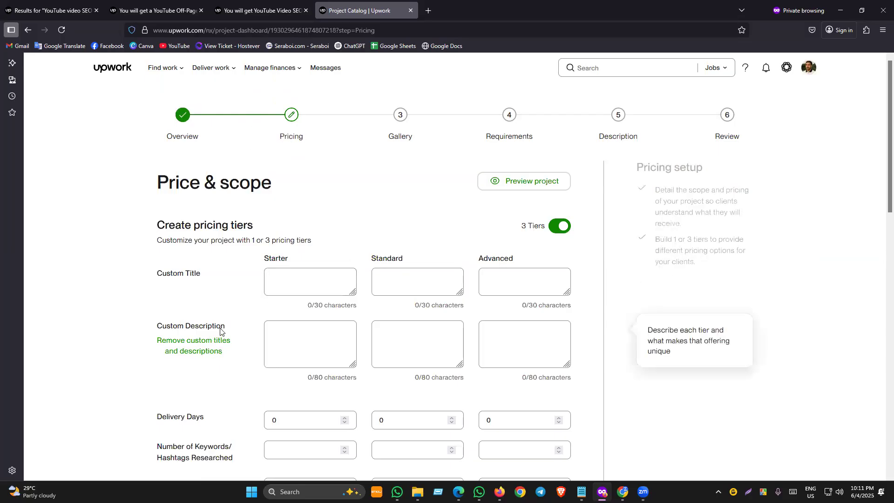
Copy the "Price & scope" and "Create pricing tiers" heading text from the pricing page and send it to ChatGPT as a prompt.
scroll(201, 349, down, 2)
scroll(225, 392, down, 1)
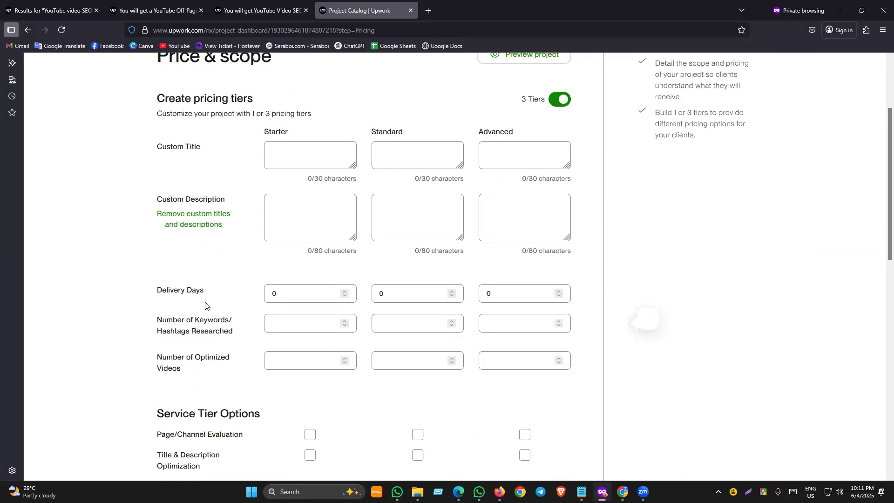
click(434, 289)
scroll(437, 280, up, 2)
click(294, 253)
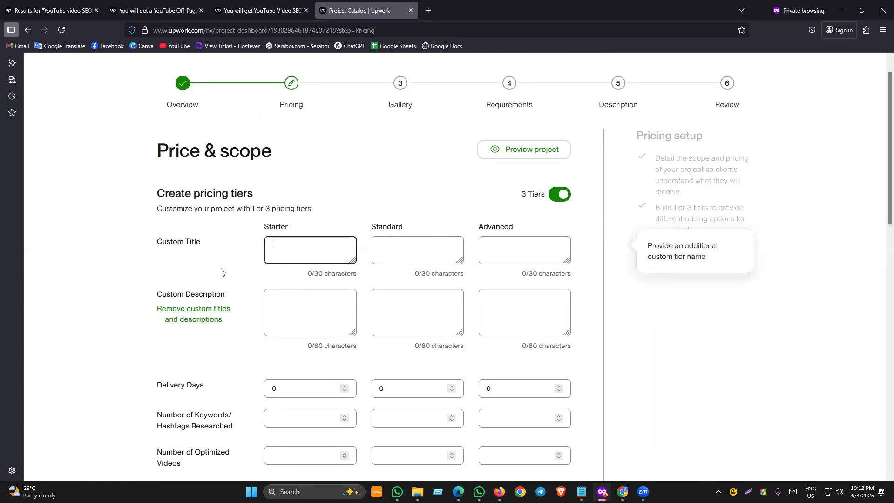
drag(156, 159, 341, 213)
key(ctrl+c)
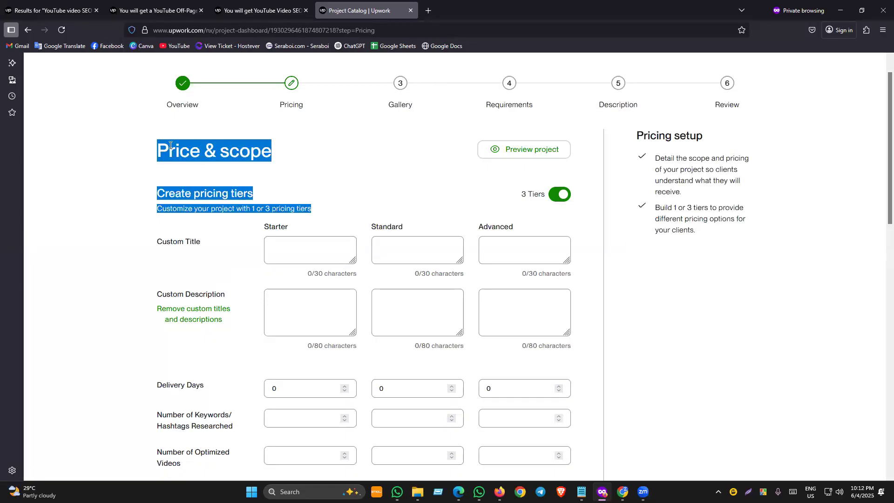
click(500, 492)
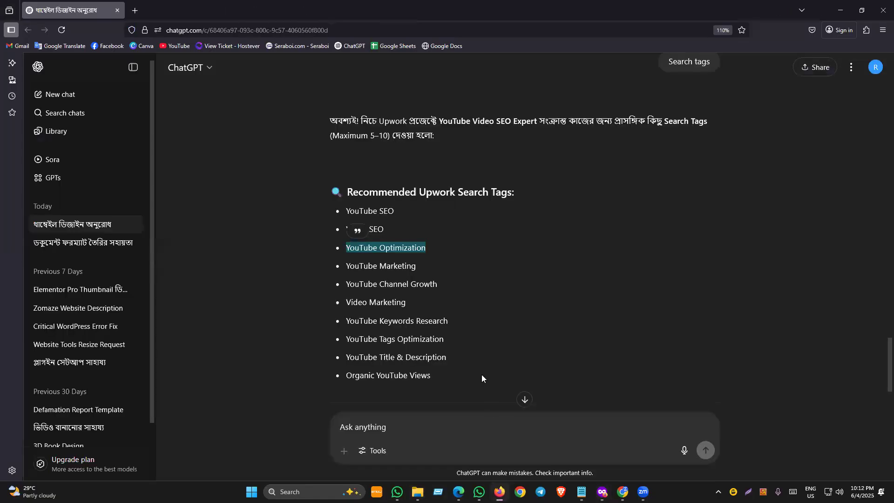
click(422, 423)
key(ctrl+v)
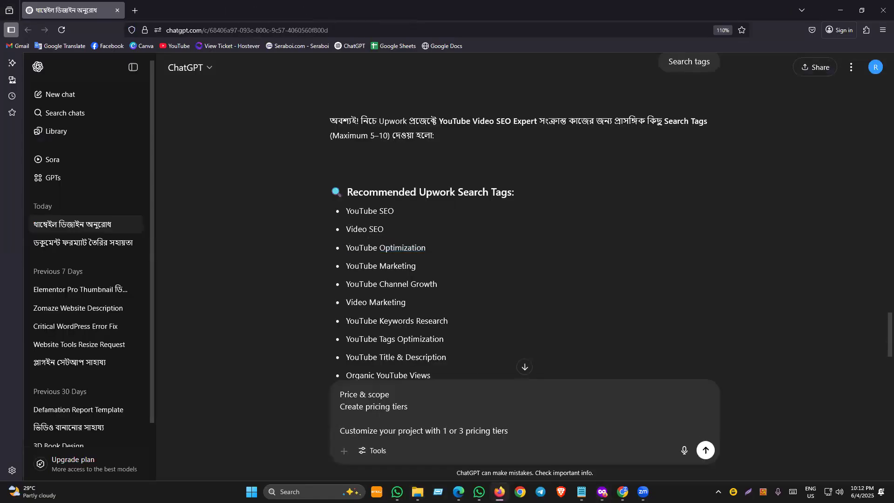
key(Return)
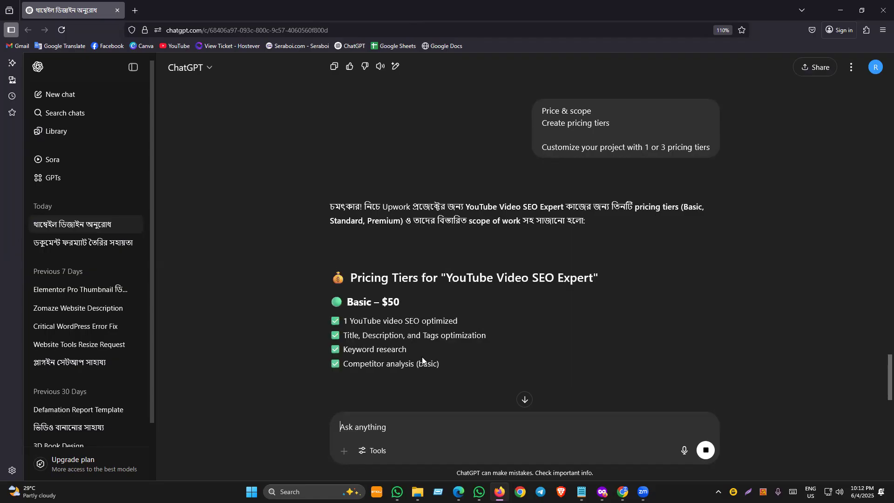
Copy "1 YouTube video SEO optimized" from ChatGPT's Basic tier into the Starter tier's custom title.
scroll(417, 344, down, 3)
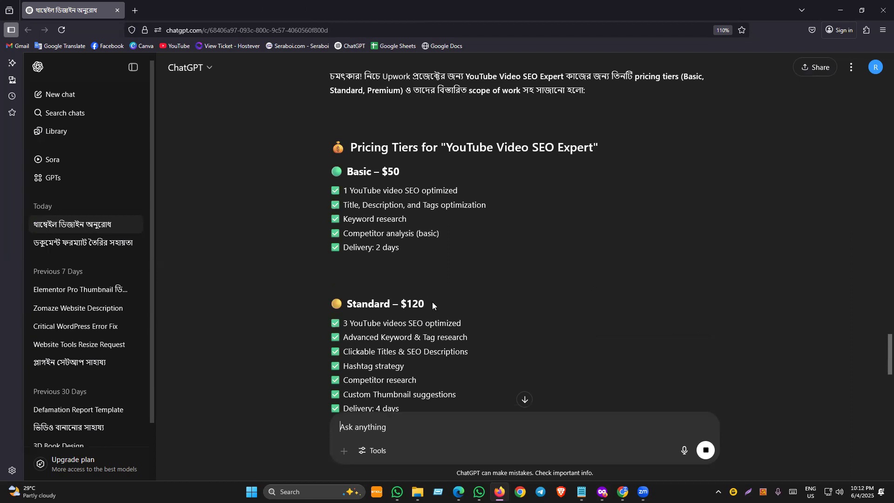
scroll(432, 302, down, 2)
scroll(430, 321, up, 1)
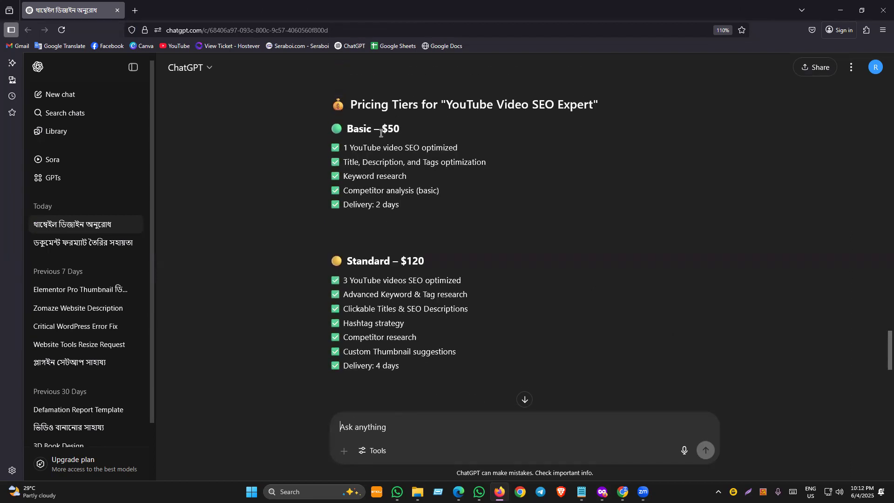
drag(346, 145, 460, 149)
key(ctrl+c)
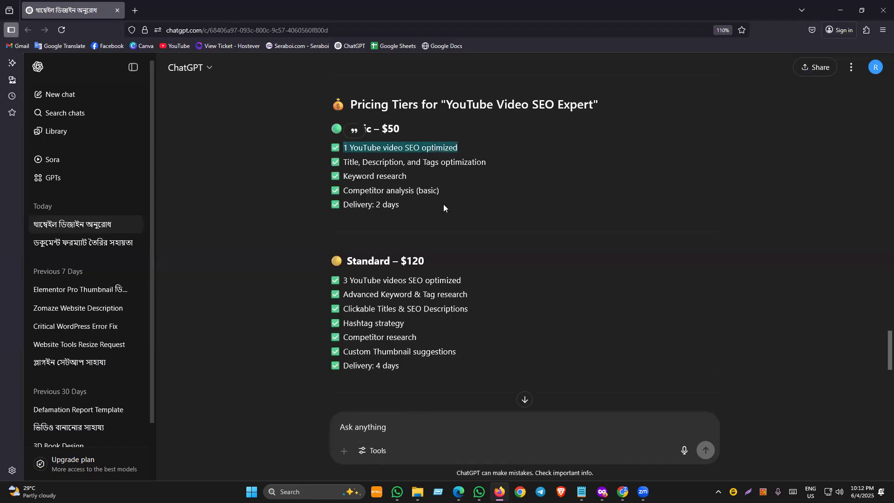
scroll(404, 333, down, 8)
scroll(402, 335, up, 8)
mouse_move(622, 491)
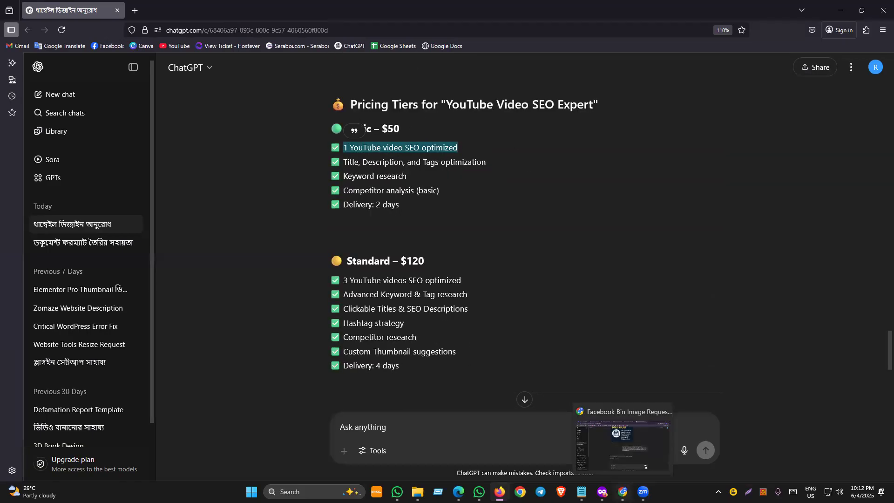
click(601, 492)
click(300, 259)
key(ctrl+v)
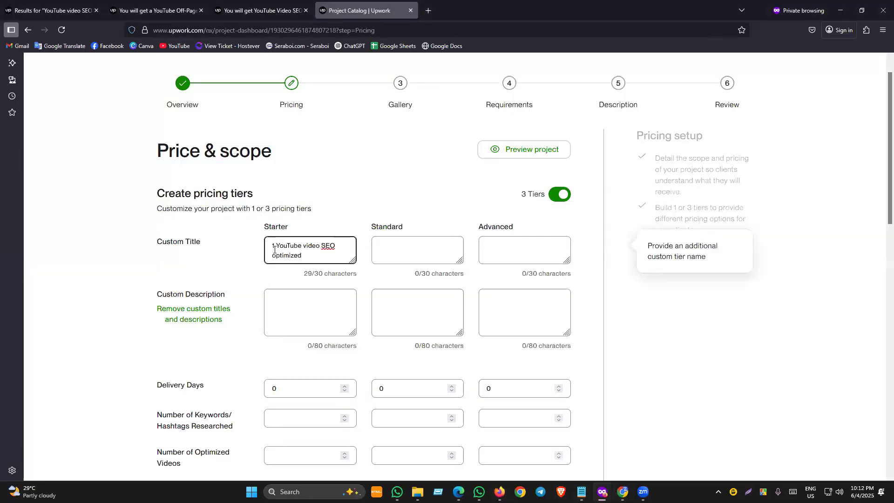
Change the Starter title to "5 YouTube video SEO optimized" and copy it into the Standard and Advanced custom titles.
drag(276, 245, 256, 245)
text(5)
click(392, 247)
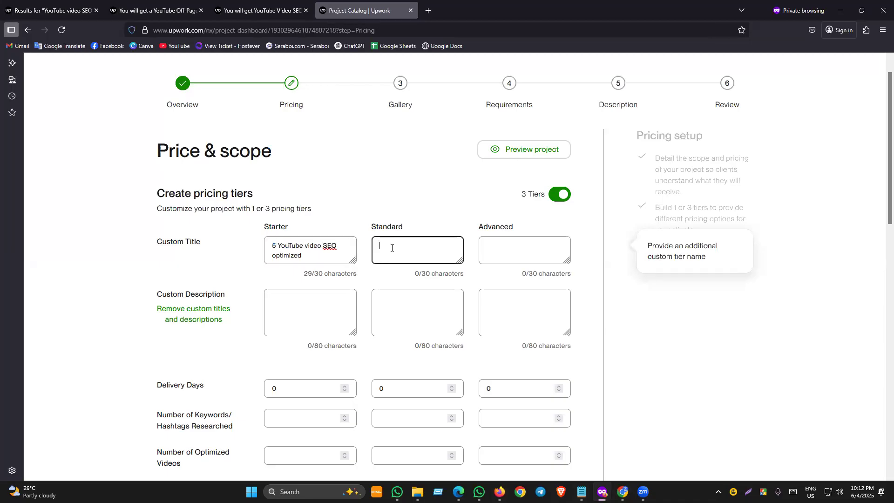
triple_click(313, 256)
key(ctrl+c)
click(399, 247)
key(ctrl+v)
click(510, 252)
key(ctrl+v)
Change the number of videos to 10 in the Standard custom title and 20 in the Advanced one.
click(270, 250)
click(381, 245)
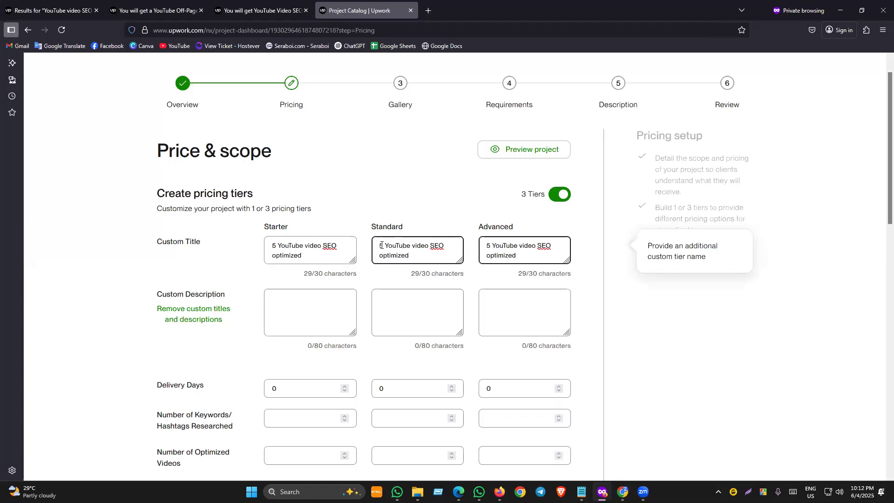
key(BackSpace)
text(10)
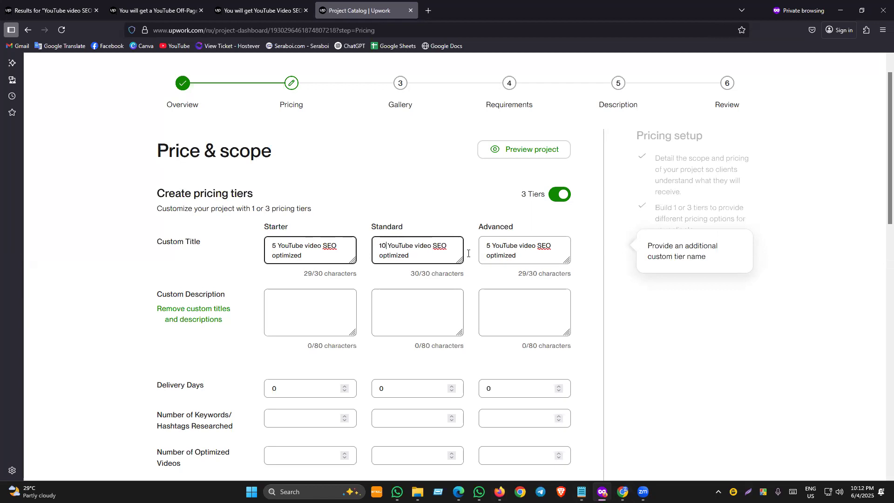
double_click(489, 246)
text(20)
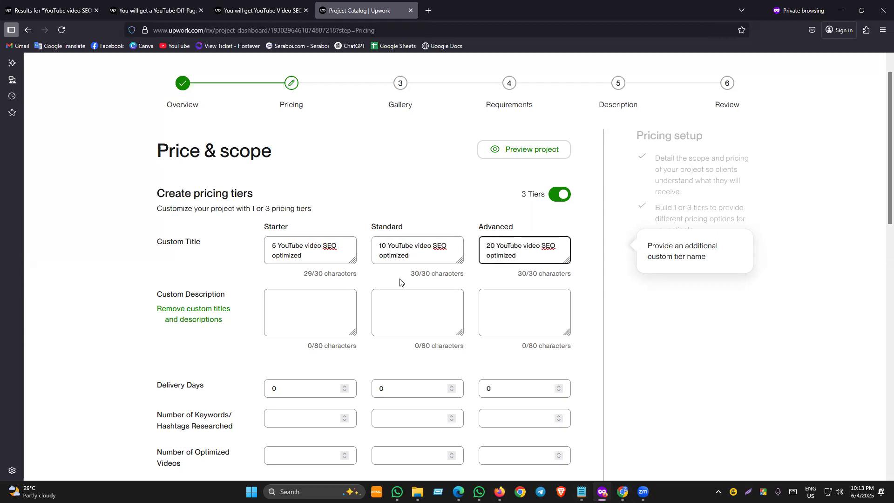
Review the custom titles of the Starter, Standard and Advanced tiers.
click(631, 323)
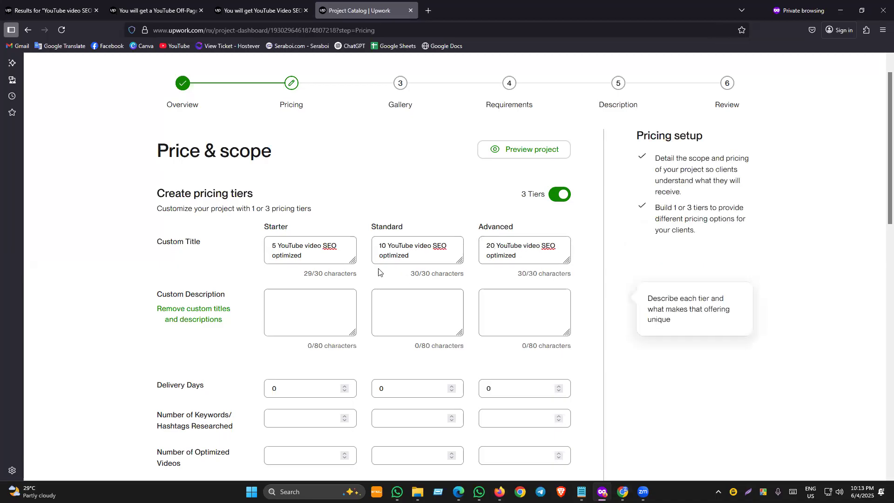
click(331, 253)
click(541, 253)
click(321, 254)
key(ctrl+a)
click(211, 271)
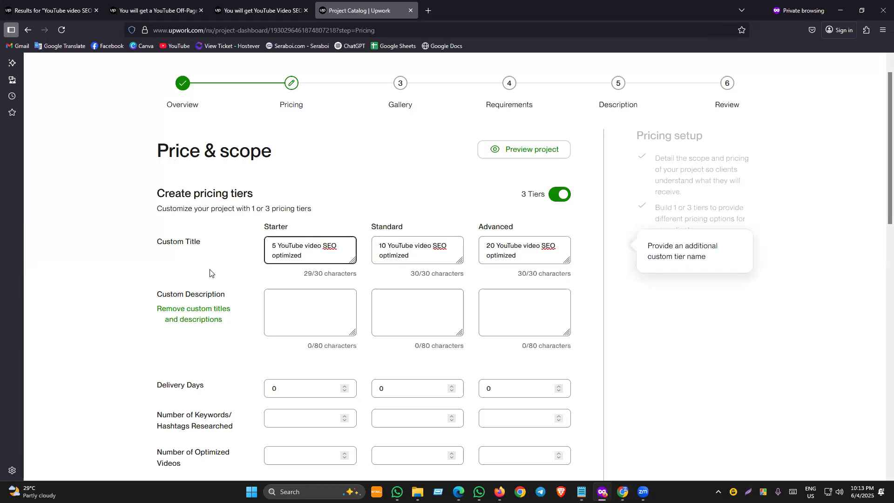
click(286, 249)
click(388, 248)
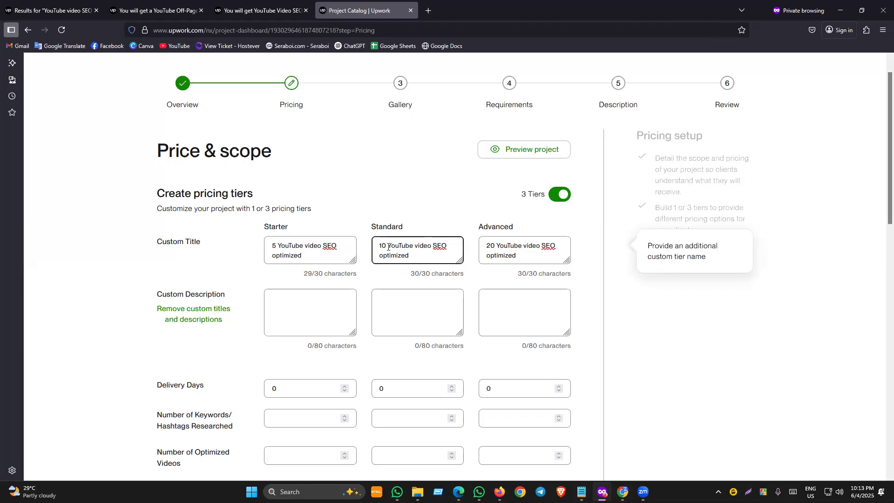
key(shift+Tab)
key(Tab)
key(Tab)
key(shift+Tab)
click(502, 247)
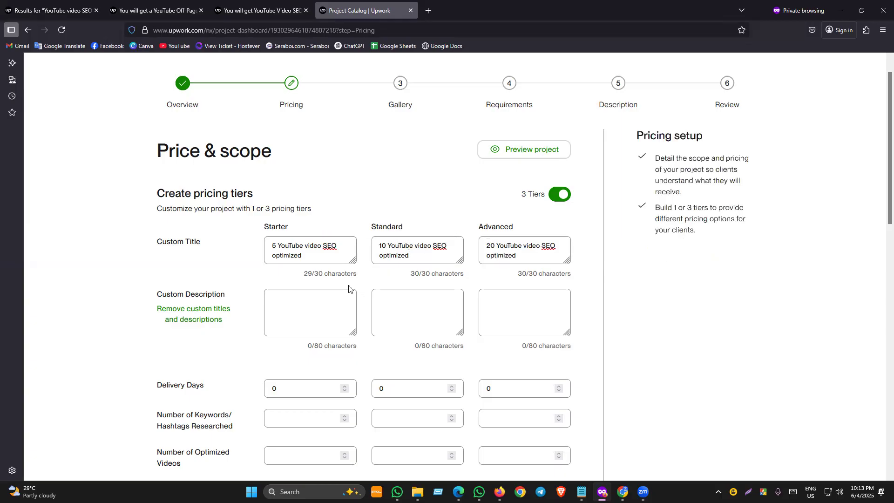
Copy the "Custom Description" label from the pricing page and send it to ChatGPT as a prompt.
click(313, 309)
drag(150, 292, 249, 294)
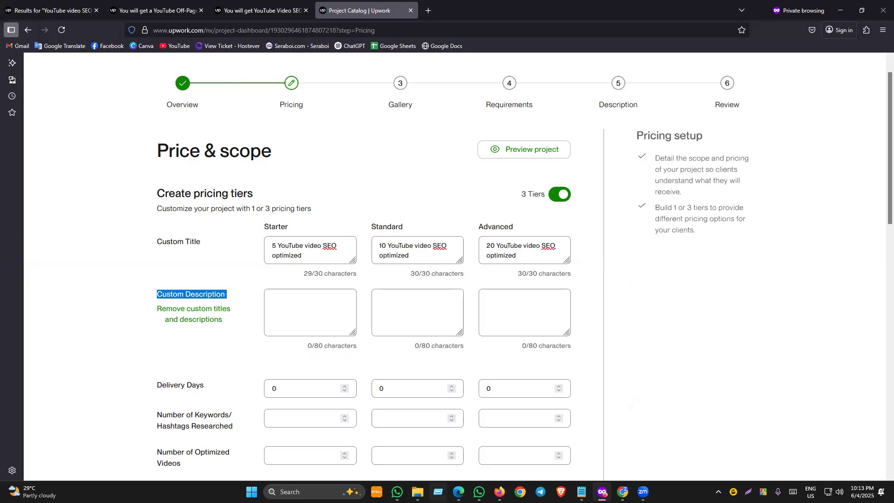
click(459, 491)
click(459, 491)
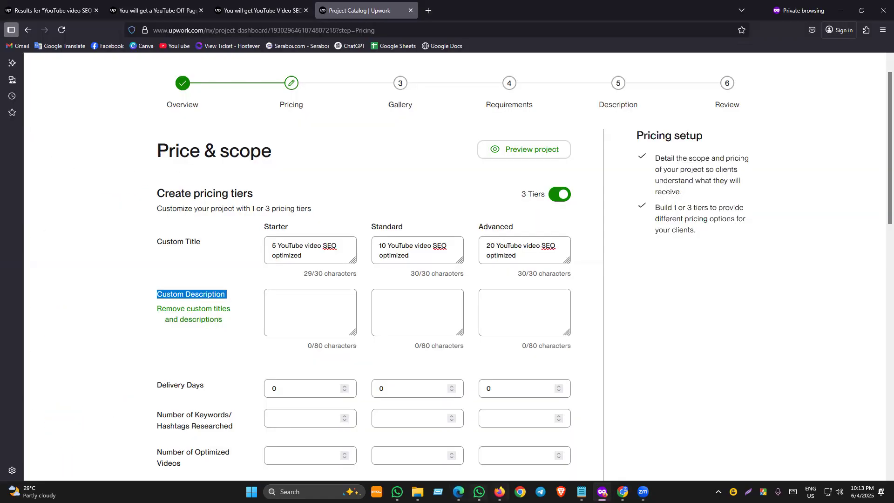
click(500, 492)
click(468, 343)
scroll(468, 343, down, 7)
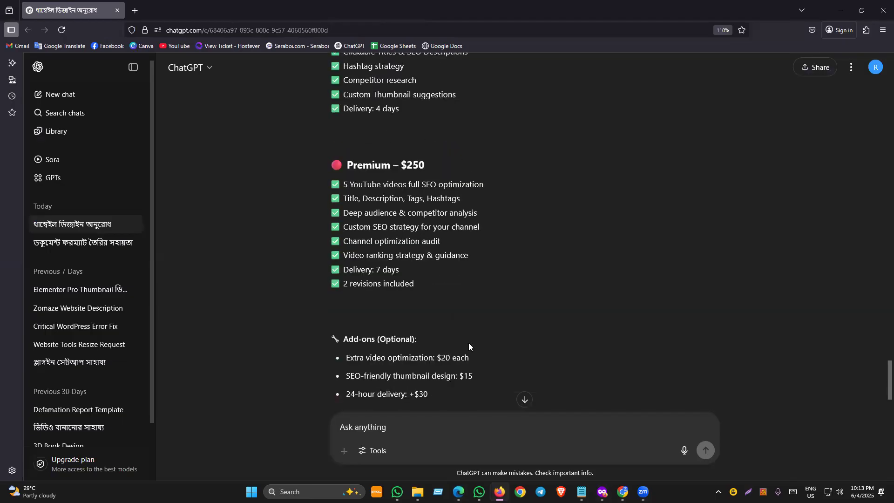
scroll(469, 345, up, 1)
scroll(469, 345, down, 3)
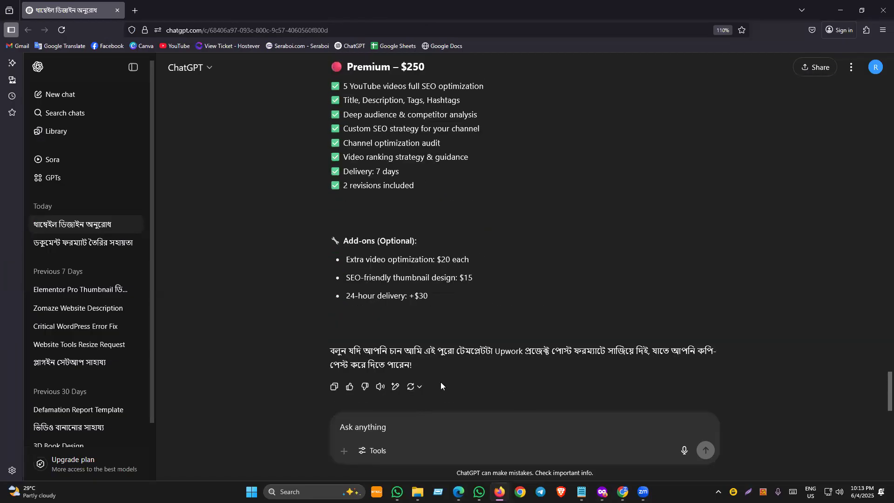
click(388, 420)
key(ctrl+v)
key(Return)
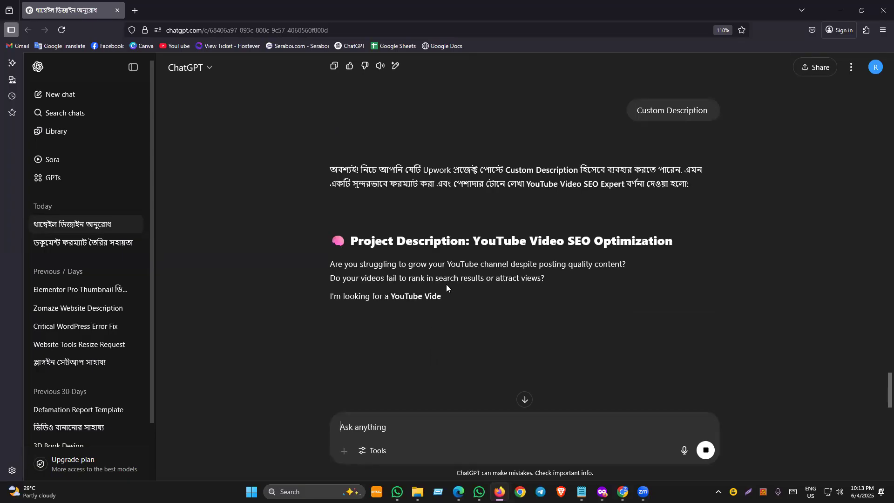
Copy the "I'm looking for a YouTube Video SEO Expert" paragraph from ChatGPT's reply into the Starter tier's custom description.
scroll(445, 297, down, 3)
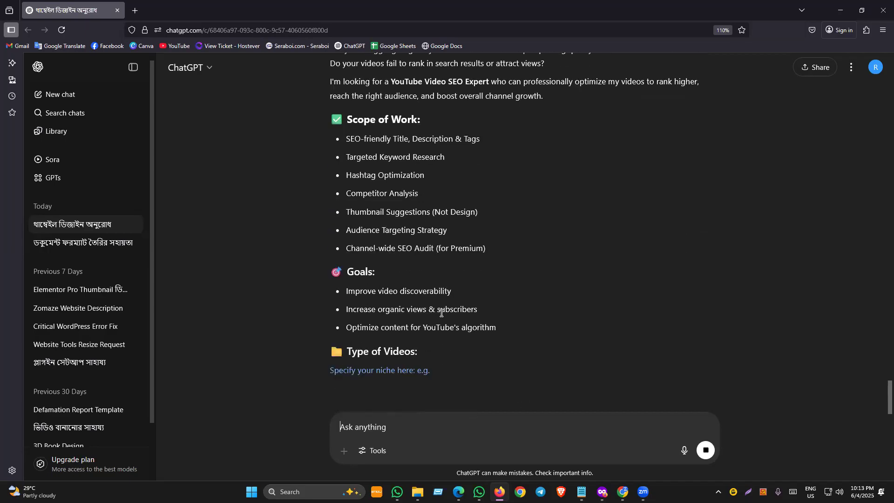
scroll(439, 315, up, 7)
scroll(442, 310, down, 3)
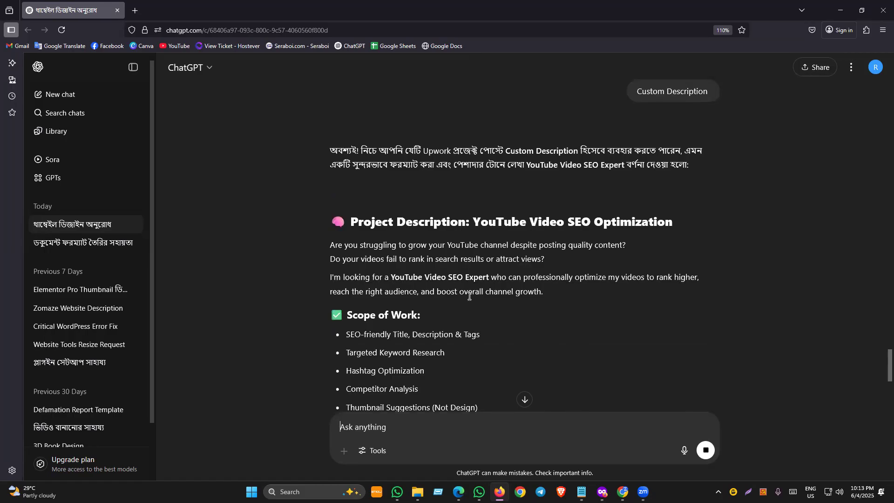
drag(327, 278, 545, 295)
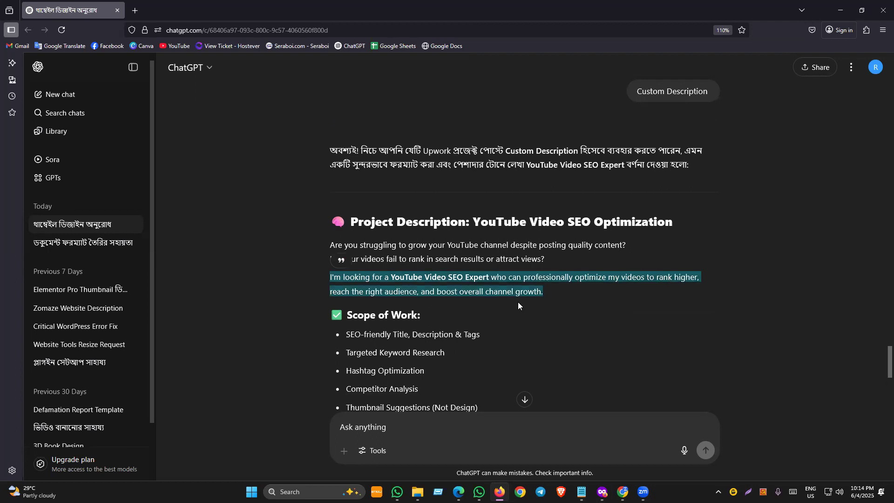
click(602, 492)
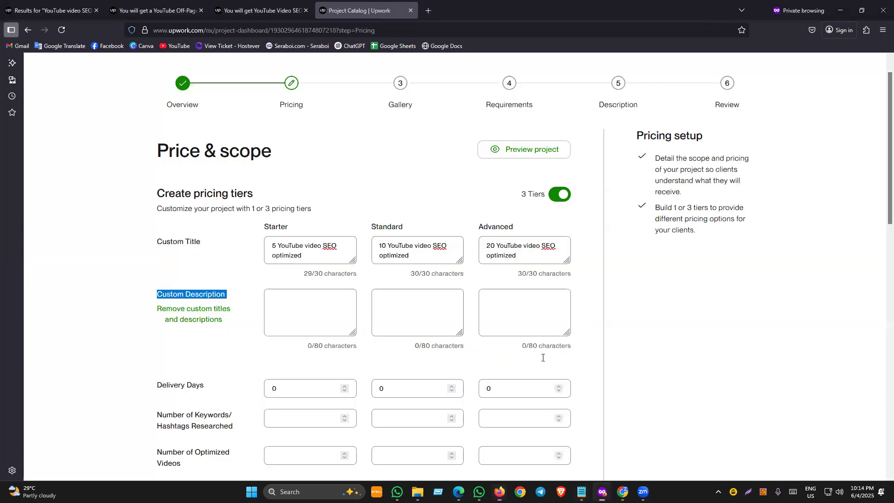
click(351, 314)
key(ctrl+v)
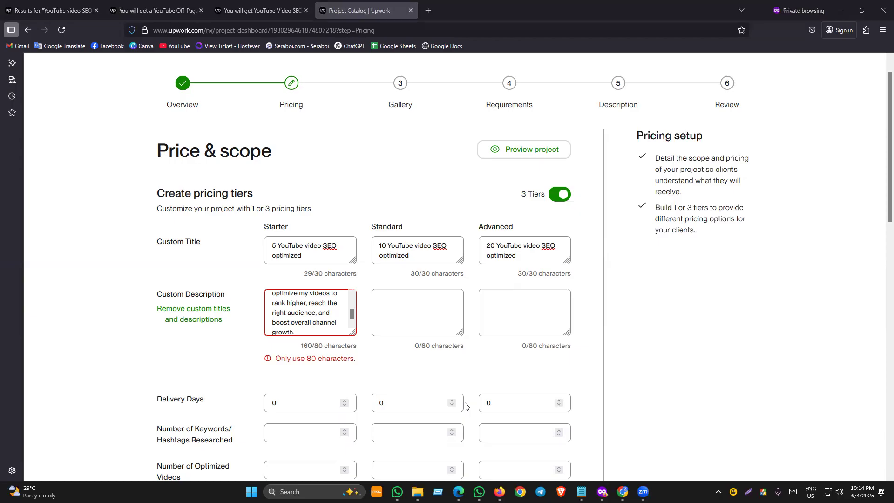
click(437, 332)
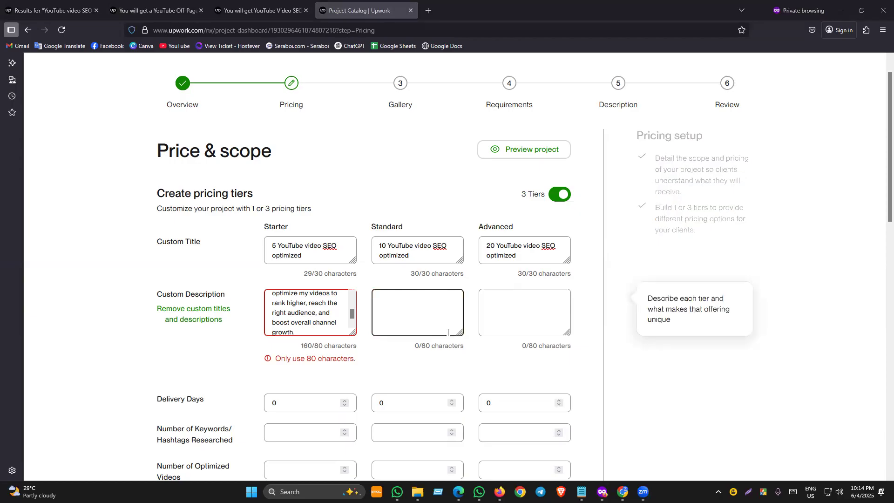
click(592, 277)
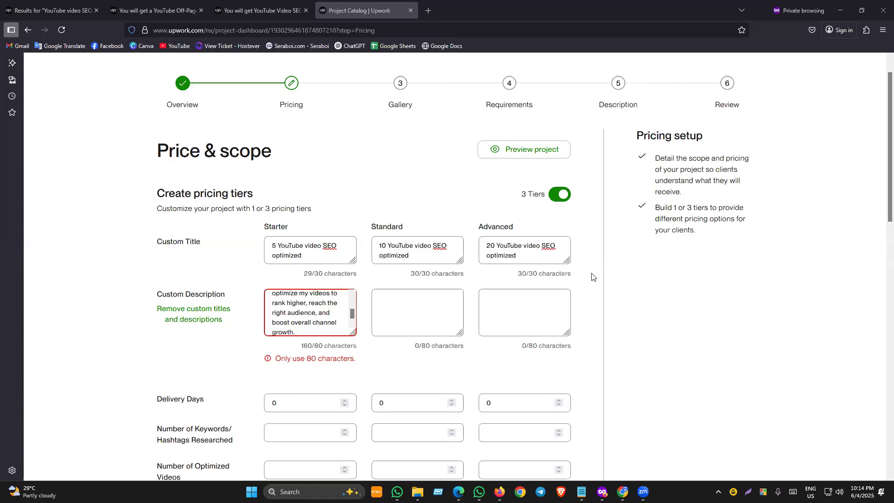
Check the Starter tier's custom description against the 80-character limit.
scroll(308, 311, up, 2)
scroll(308, 311, up, 1)
scroll(315, 307, down, 2)
scroll(312, 312, up, 2)
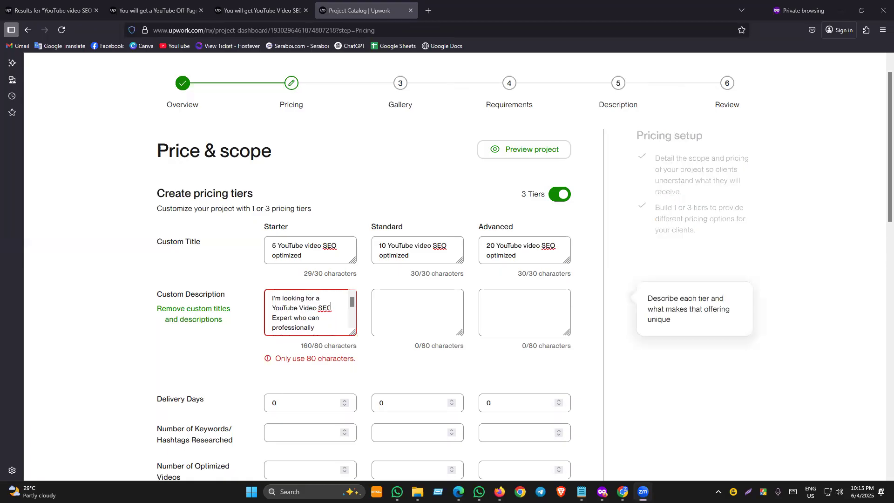
drag(341, 322, 294, 319)
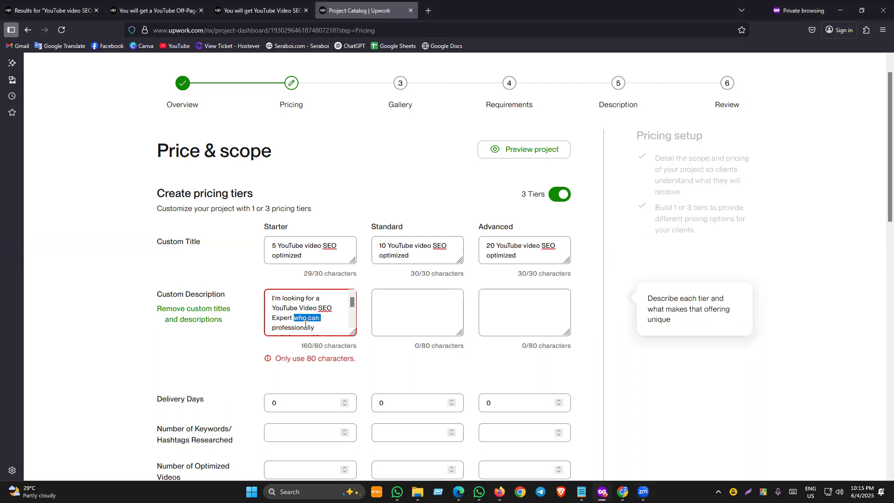
scroll(305, 322, down, 1)
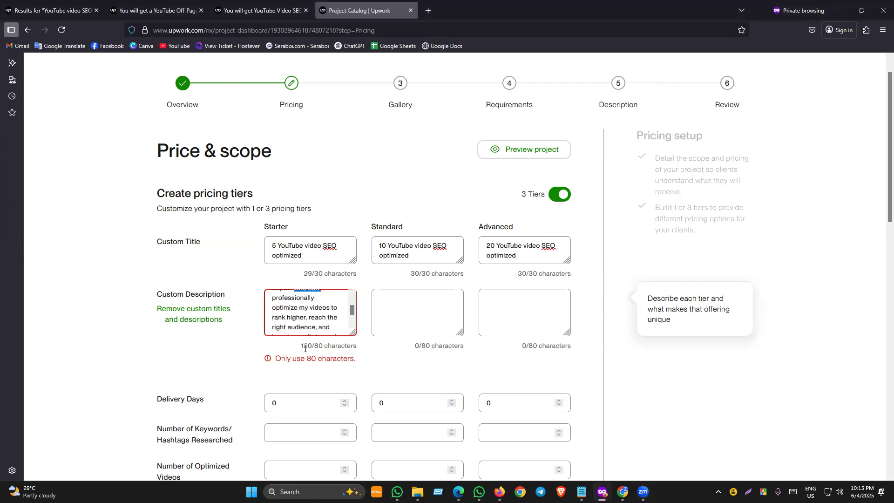
Copy the "Only use 80 characters." notice from the pricing page and send it alone to ChatGPT as a prompt.
drag(301, 346, 274, 359)
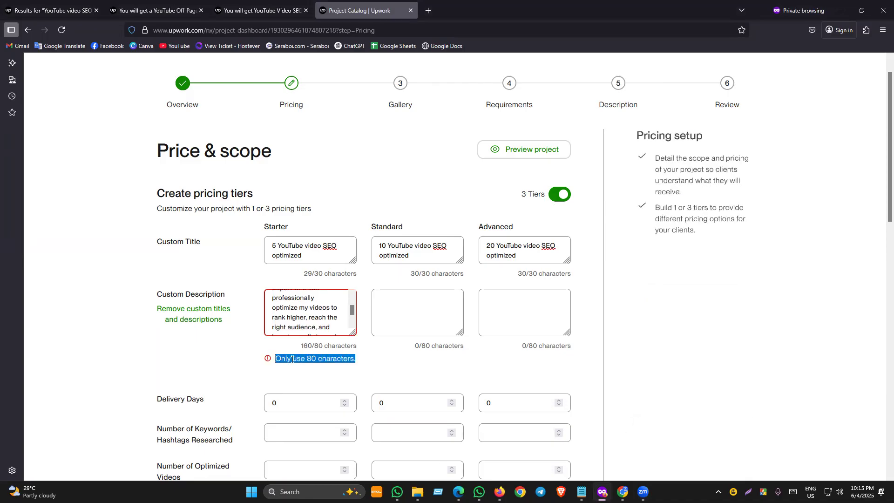
click(499, 492)
click(390, 434)
text(Only use 80 characters. Set custom tier description for Standard tier)
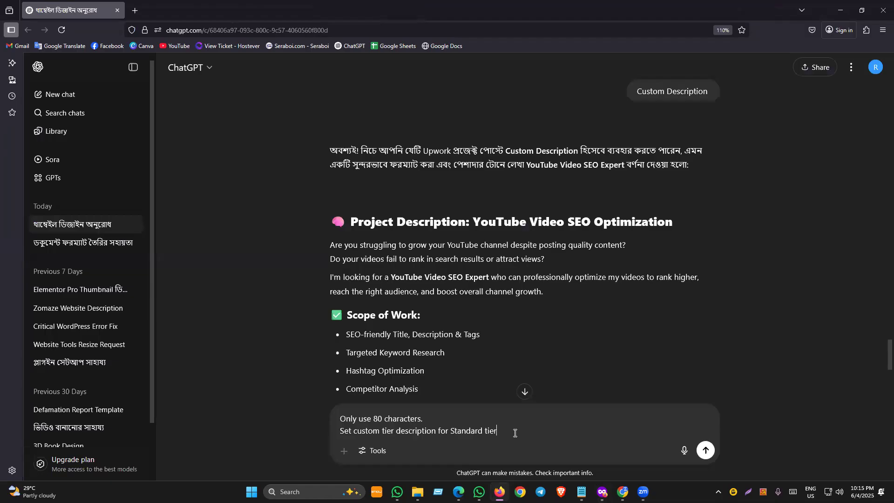
drag(514, 432, 267, 437)
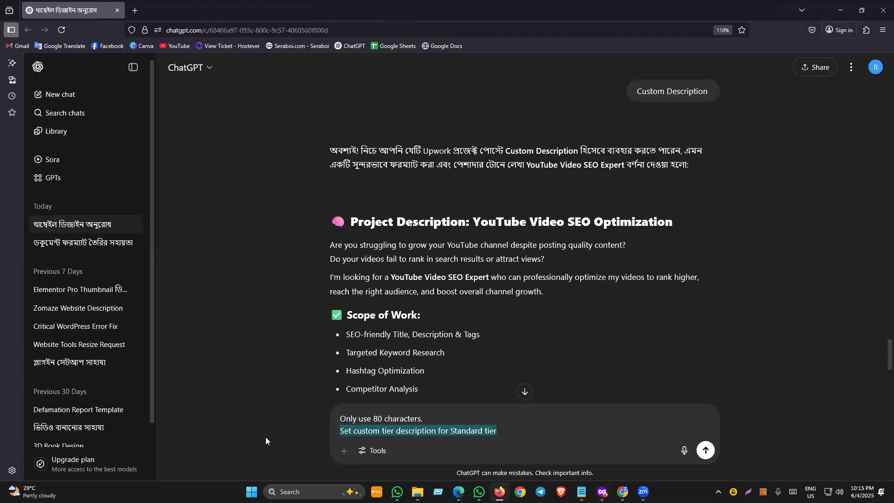
click(508, 428)
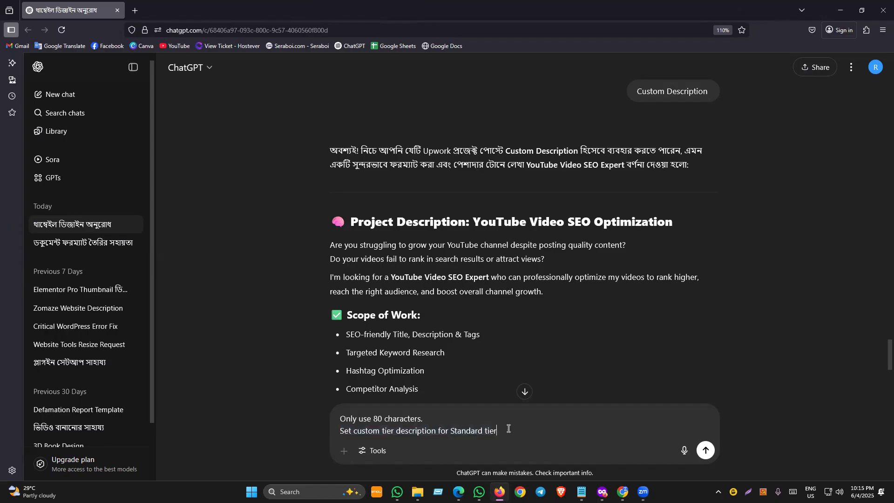
drag(508, 429, 333, 428)
key(BackSpace)
key(Return)
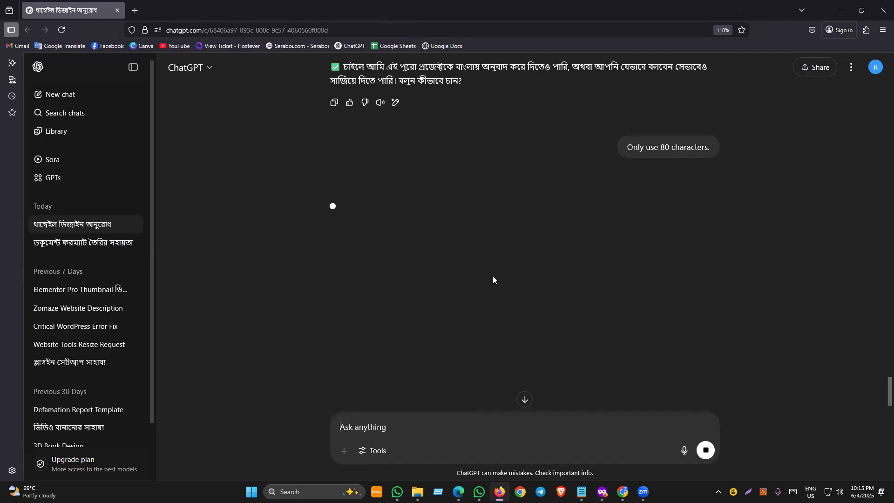
Replace the Starter tier's custom description with "I'm looking for a YouTube Video SEO Expert", copied from ChatGPT's earlier project description.
scroll(491, 295, down, 2)
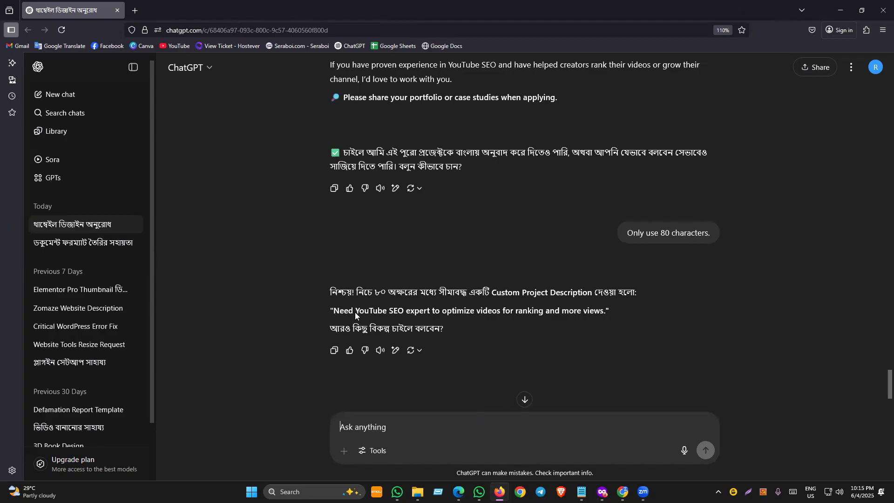
scroll(326, 279, up, 4)
scroll(317, 241, up, 3)
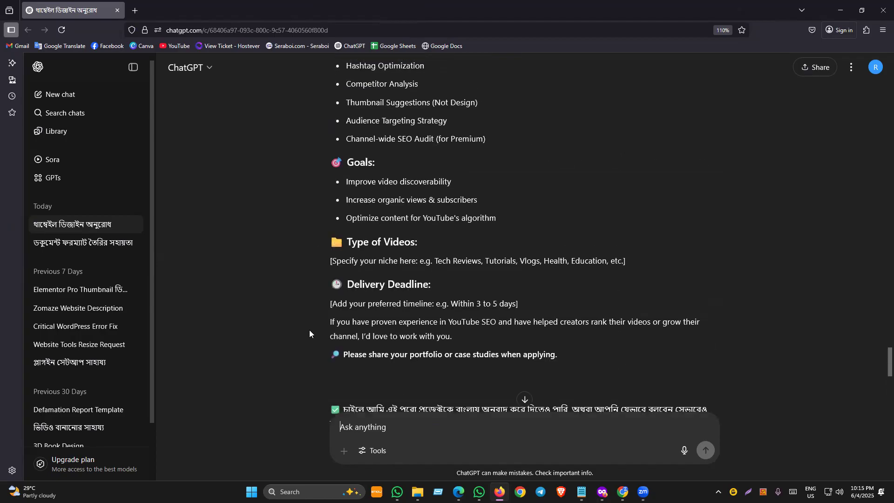
scroll(427, 332, up, 6)
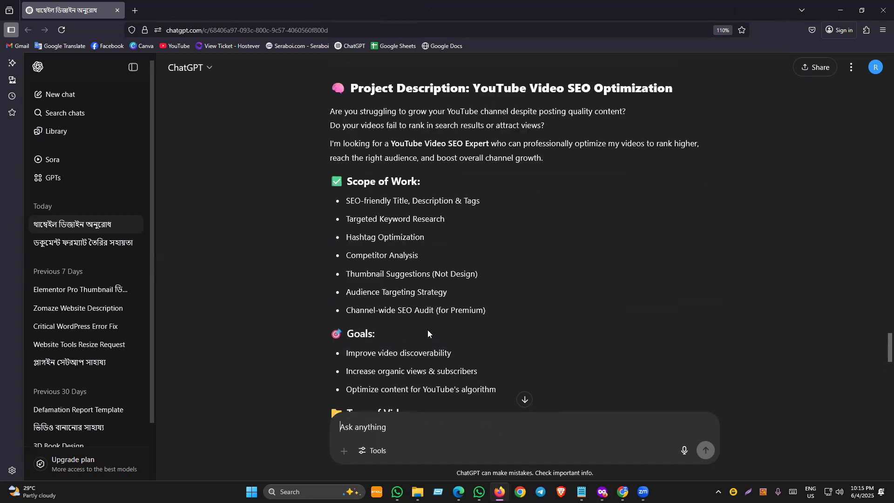
drag(329, 273, 489, 274)
key(ctrl+c)
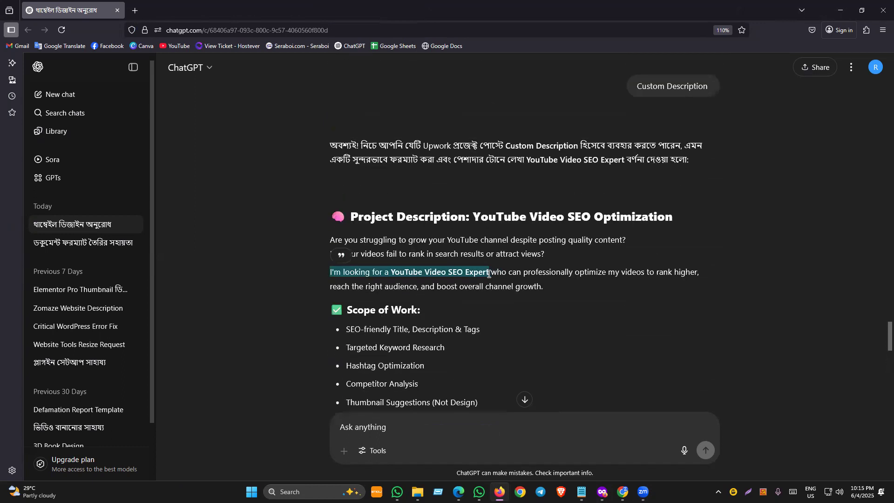
key(alt+Tab)
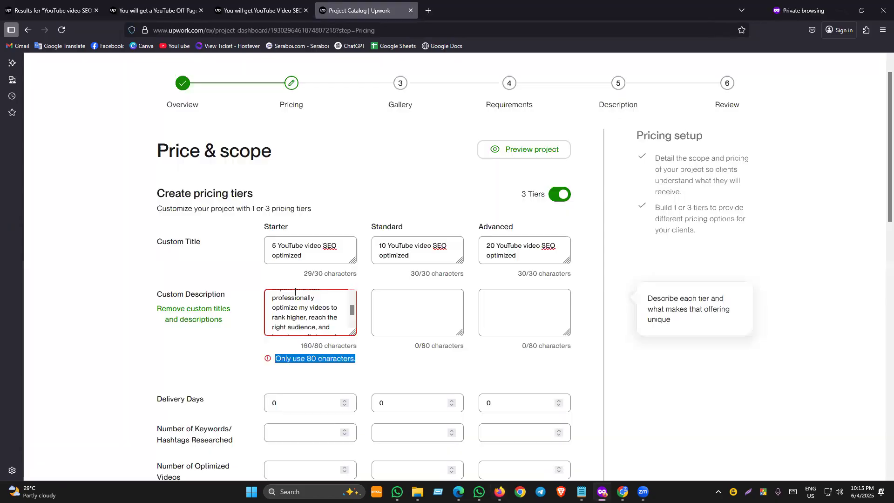
key(ctrl+v)
Fill the Standard and Advanced custom descriptions with the same "I'm looking for a YouTube Video SEO Expert" text.
click(385, 312)
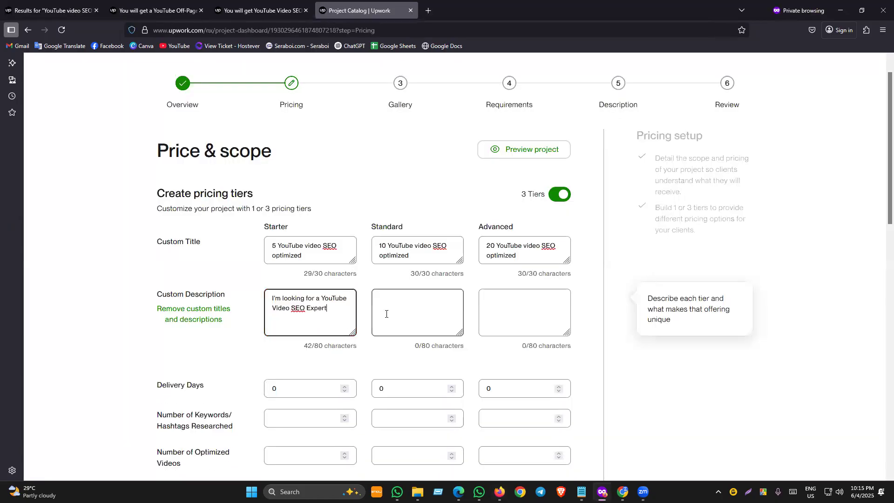
key(ctrl+v)
click(516, 313)
key(ctrl+v)
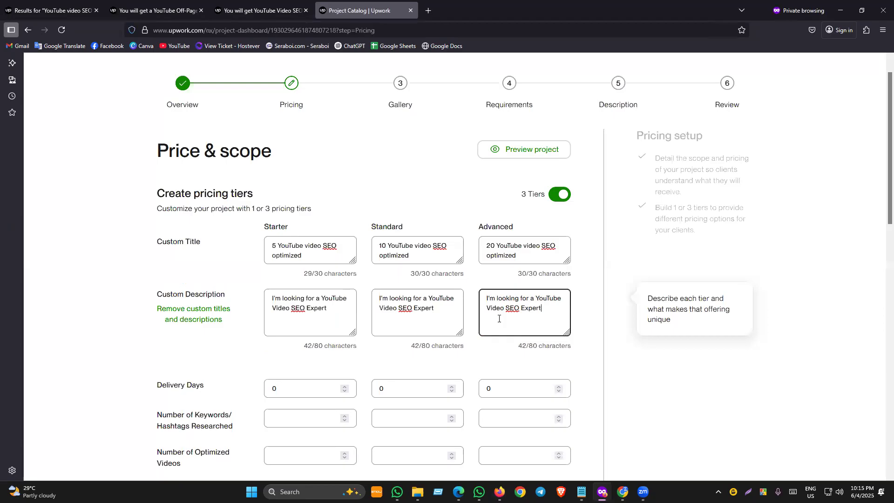
click(227, 346)
click(266, 309)
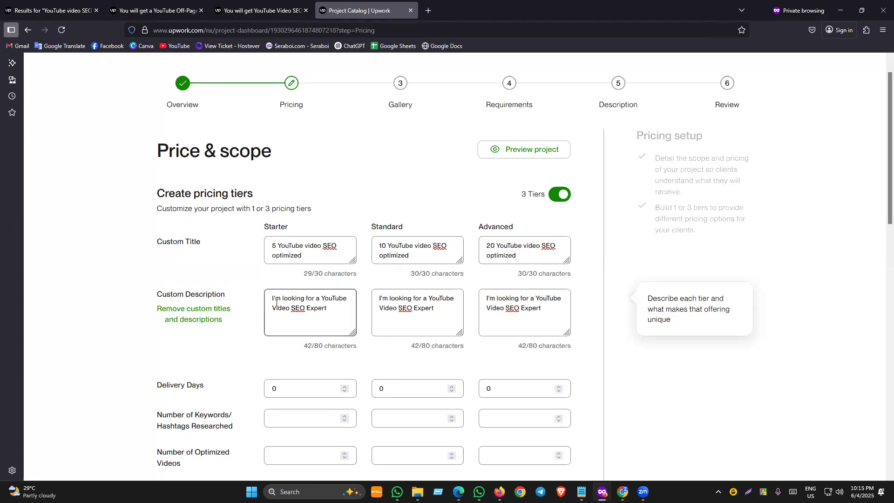
click(252, 333)
Set the Starter tier's delivery days to 2.
scroll(233, 342, up, 1)
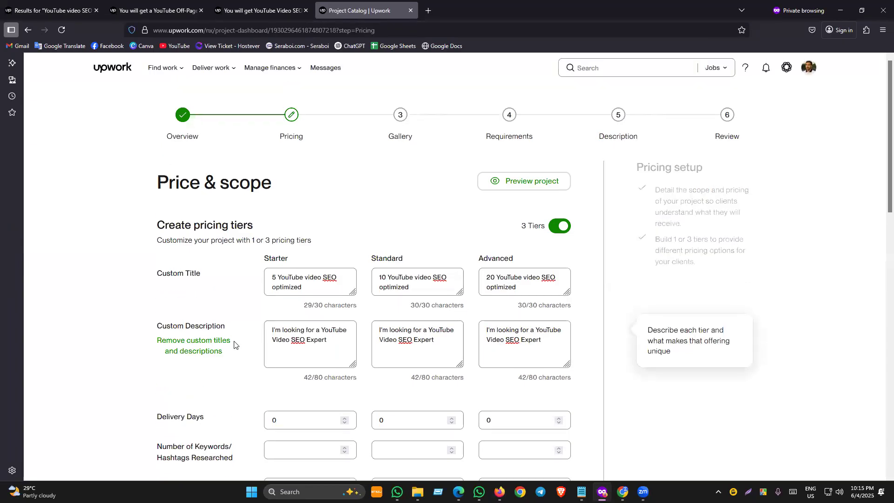
scroll(227, 358, down, 2)
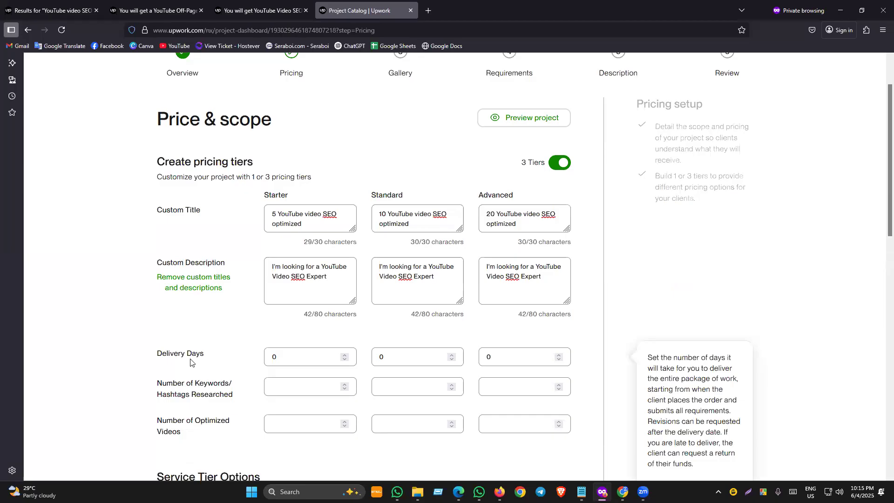
scroll(213, 371, down, 2)
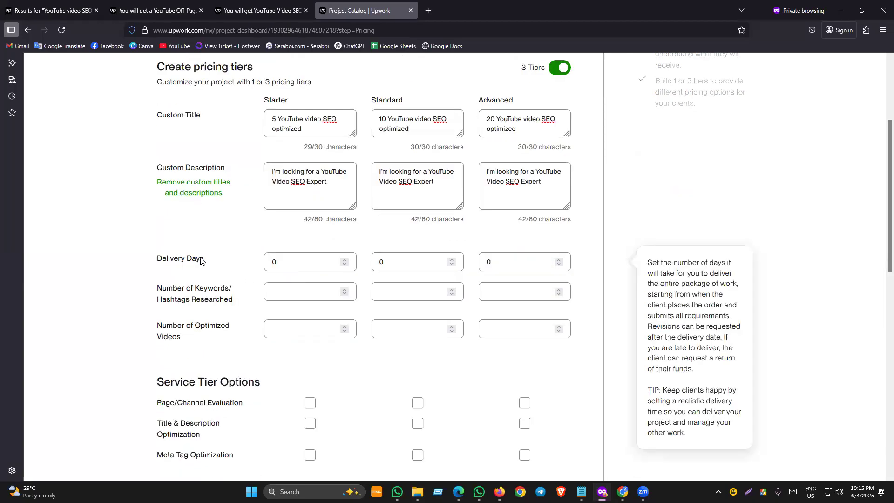
click(296, 257)
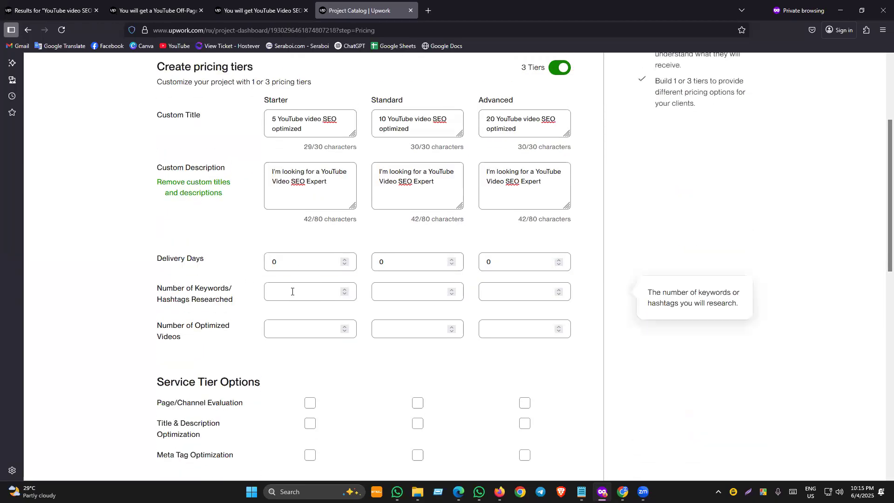
click(292, 291)
scroll(292, 292, up, 1)
click(266, 184)
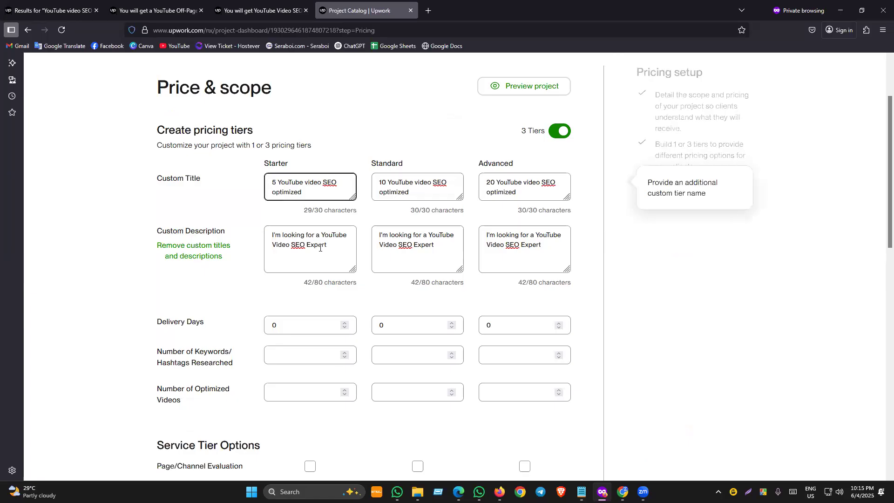
click(296, 329)
key(ctrl+a)
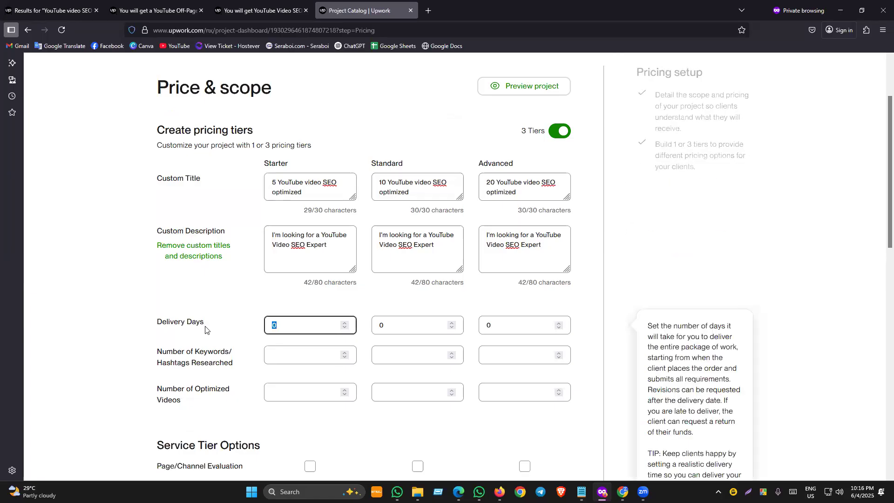
text(2)
key(Tab)
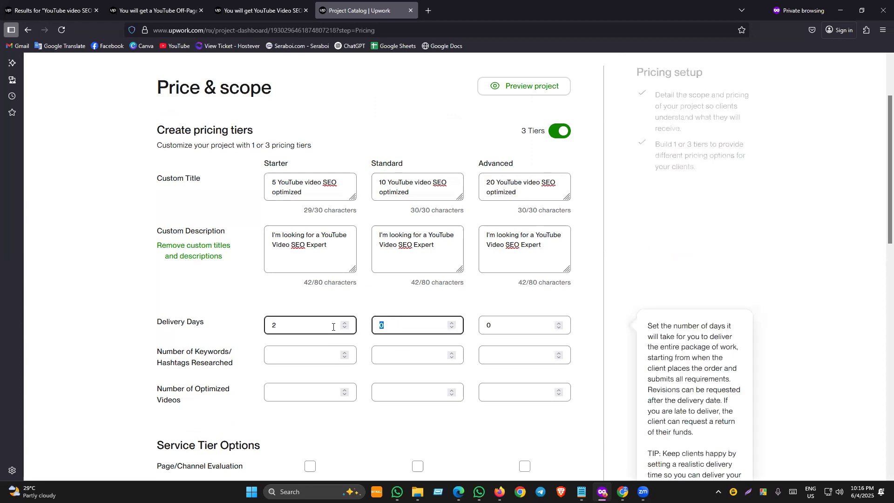
Set the delivery days to 5 for the Standard tier and 7 for the Advanced tier.
text(5)
key(Tab)
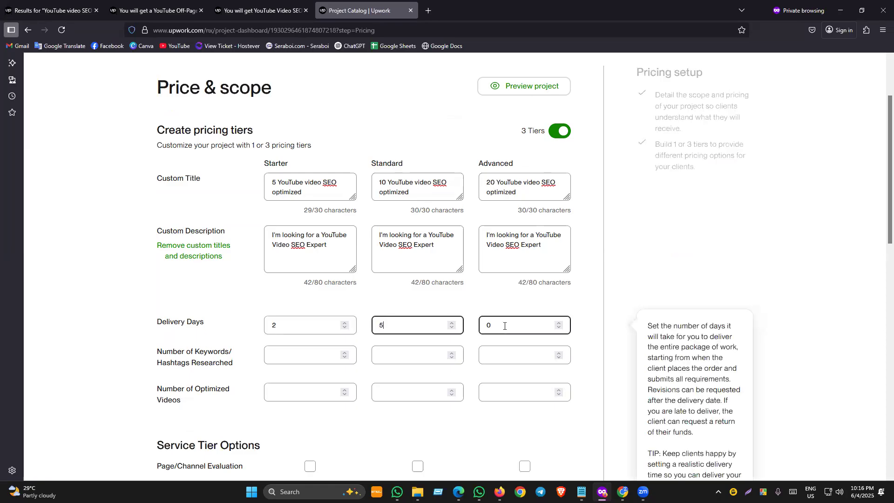
text(7)
click(131, 306)
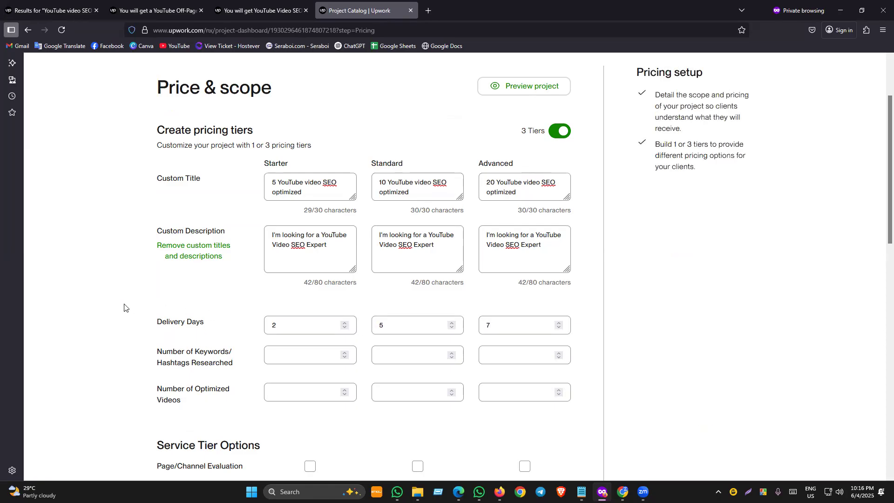
Change the delivery days to 3 for the Standard tier and 5 for the Advanced tier.
drag(384, 325, 345, 336)
text(3)
key(Tab)
text(5)
click(133, 332)
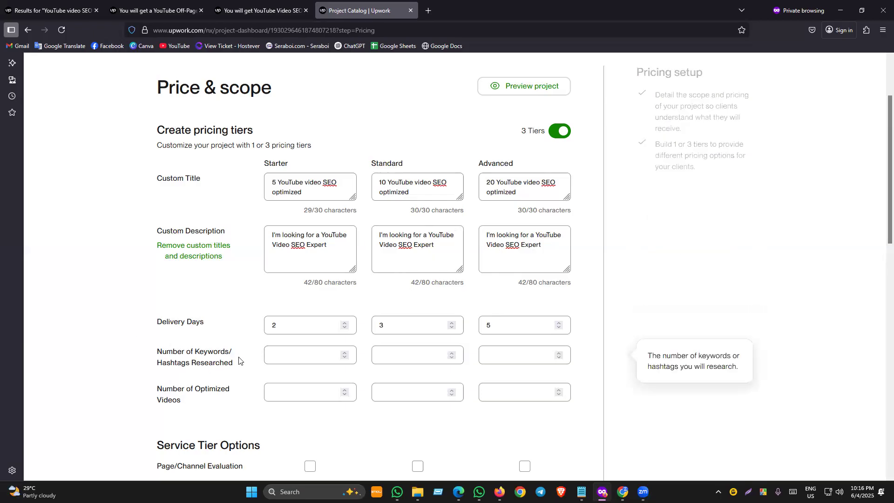
scroll(212, 359, down, 2)
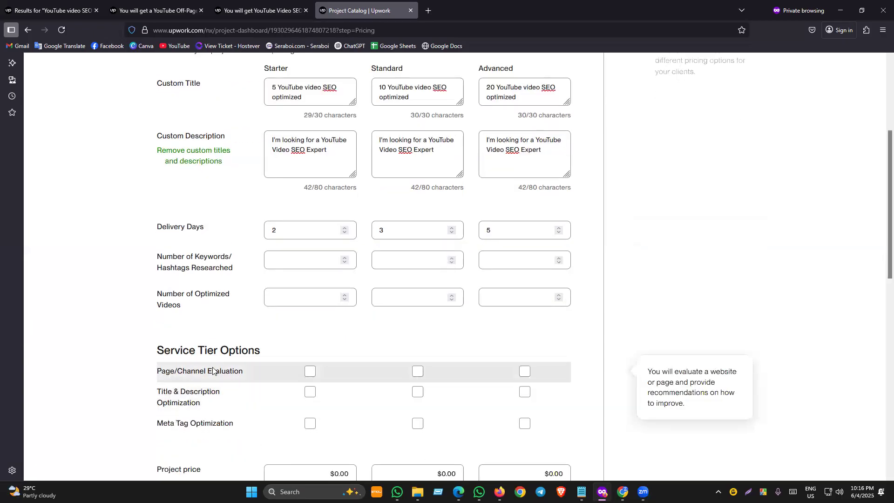
scroll(223, 325, up, 1)
click(287, 293)
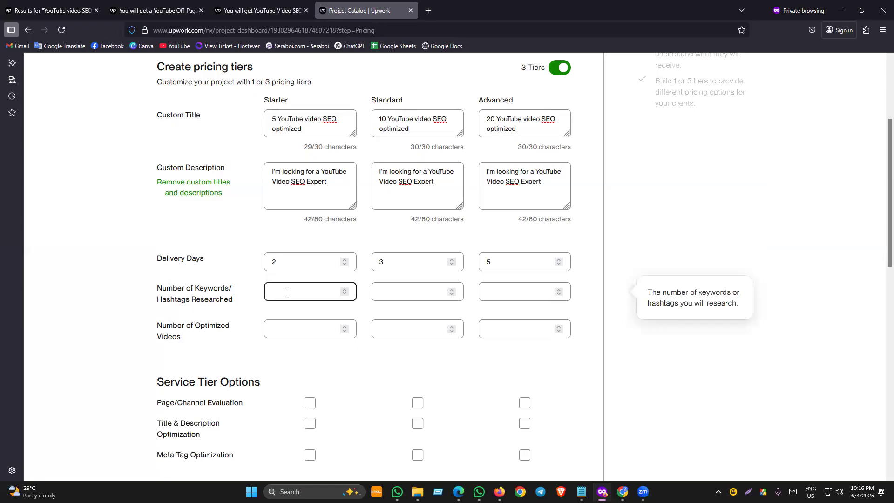
click(343, 289)
key(BackSpace)
drag(157, 260, 208, 261)
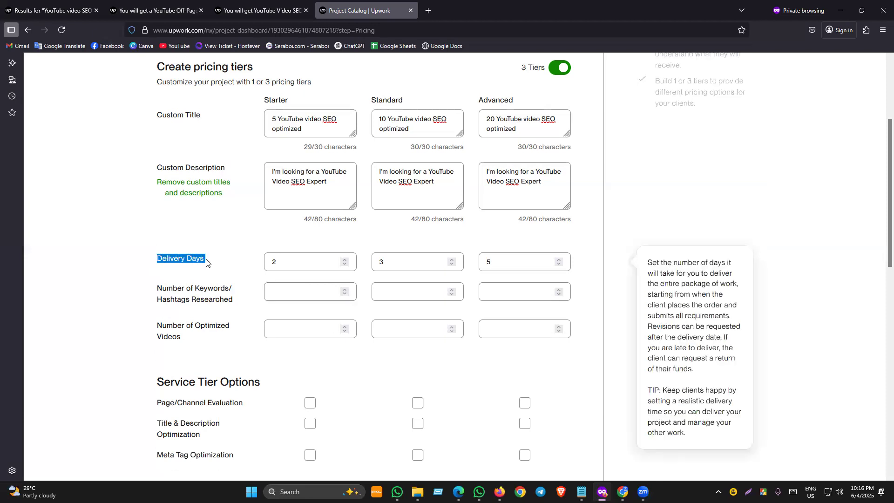
click(170, 267)
click(335, 264)
click(314, 289)
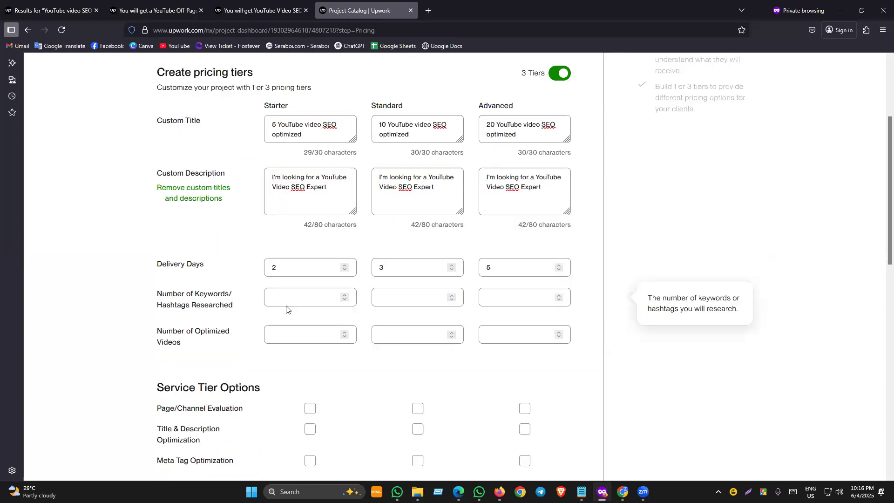
click(397, 258)
click(506, 266)
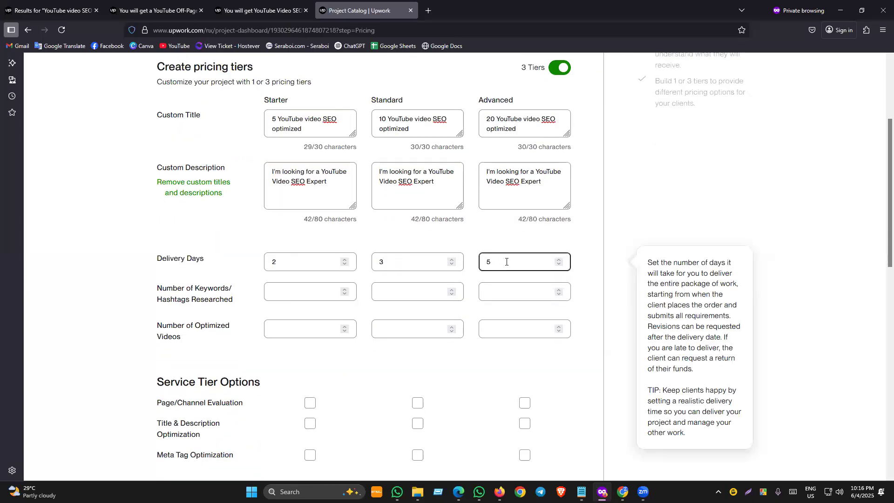
click(506, 300)
click(181, 291)
drag(158, 289, 233, 305)
click(238, 304)
click(275, 292)
Compare the delivery times and inclusions of the Starter, Standard and Advanced tiers in the two competing YouTube SEO projects.
click(258, 10)
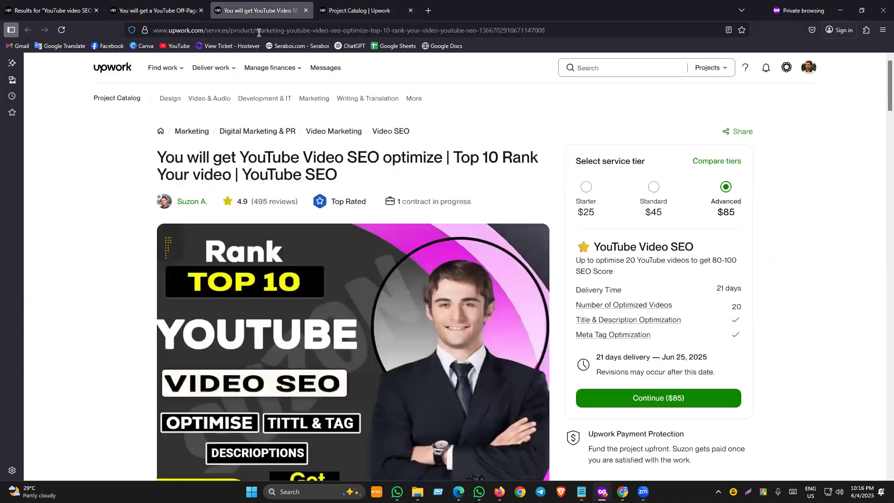
scroll(641, 318, down, 2)
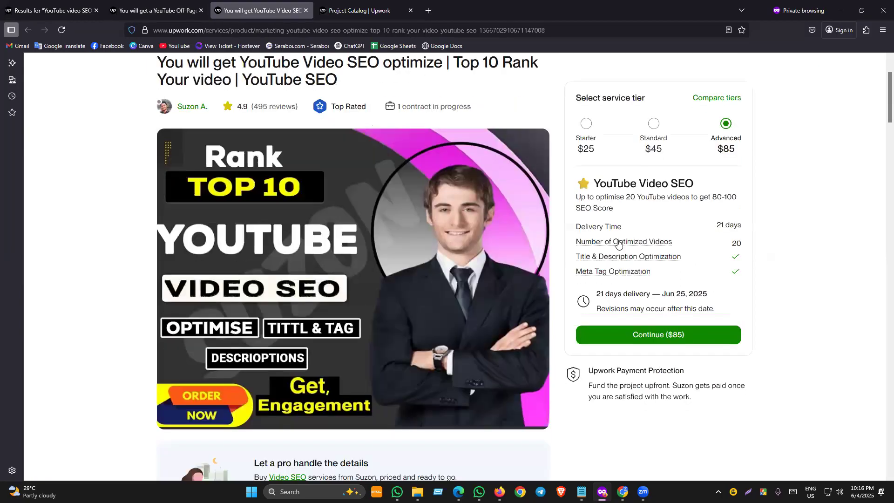
scroll(643, 260, up, 1)
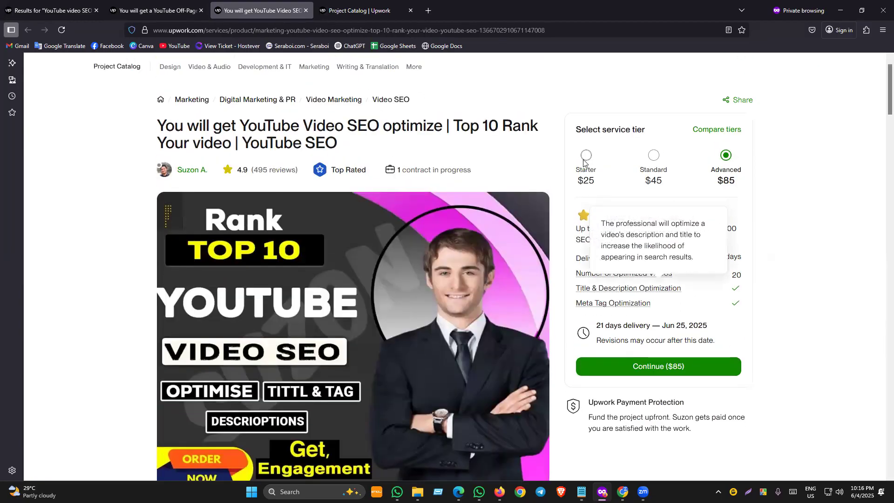
click(586, 157)
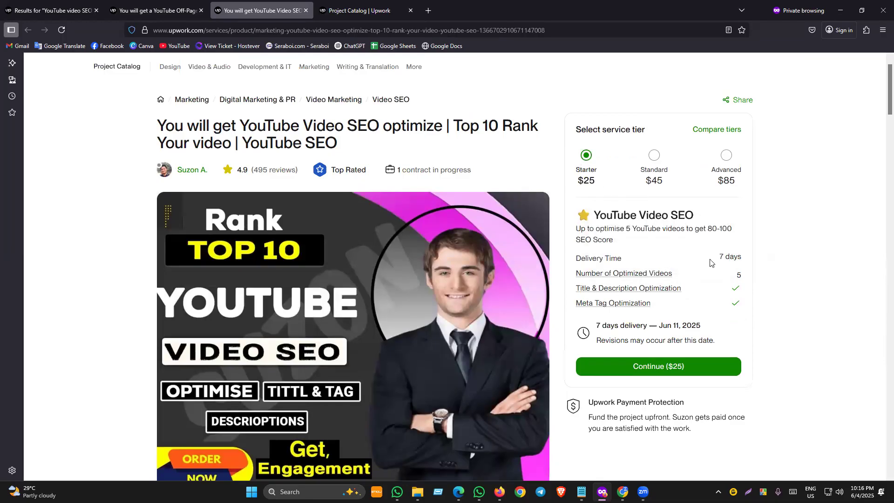
click(654, 156)
click(732, 170)
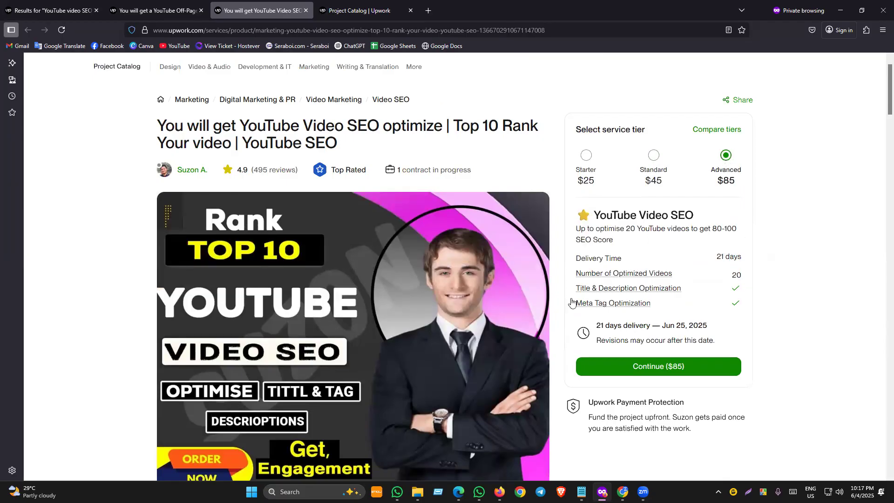
click(189, 10)
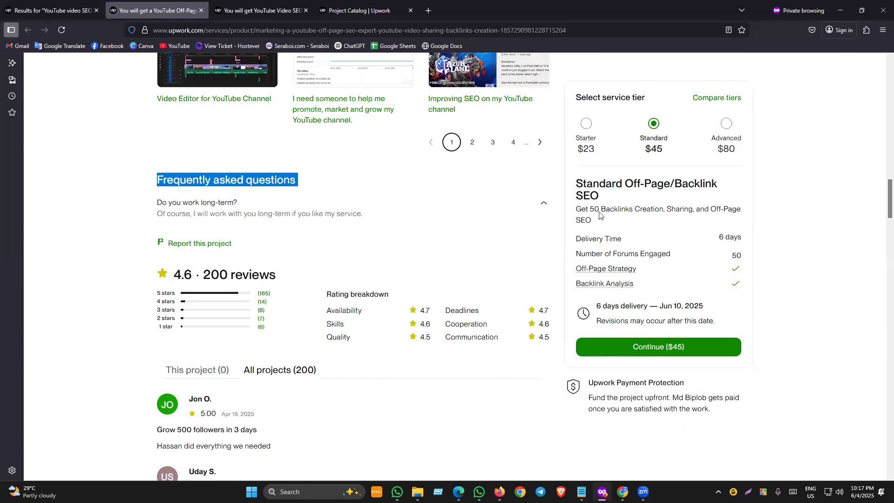
click(586, 125)
click(653, 125)
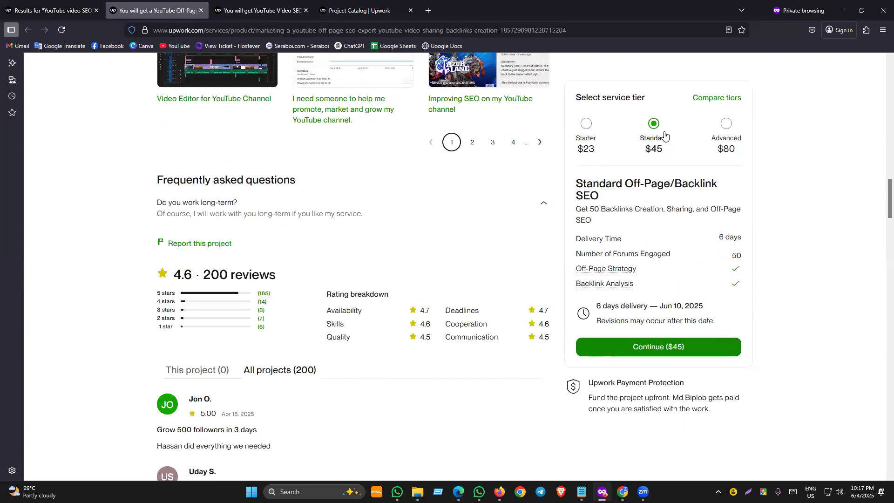
click(727, 131)
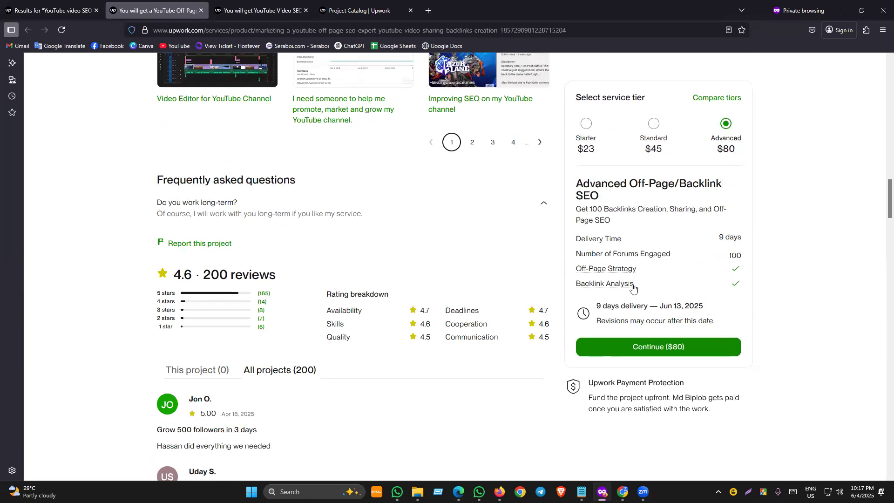
scroll(633, 289, up, 1)
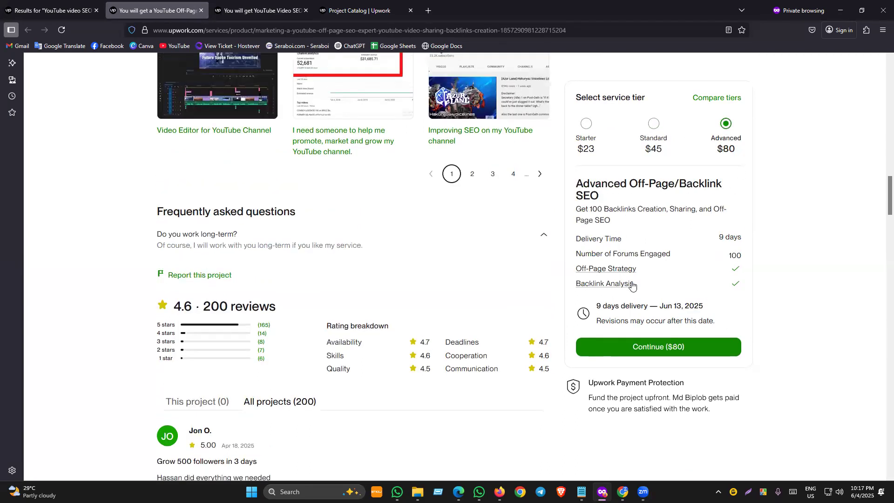
In the own project's pricing tiers, set the delivery days to 2 for Starter, 5 for Standard and 7 for Advanced.
click(356, 9)
drag(300, 260, 199, 261)
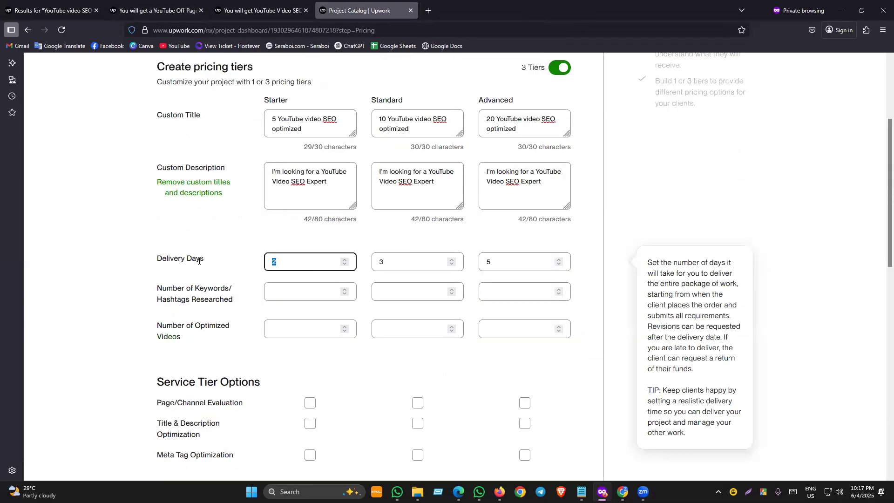
text(3)
key(Tab)
text(5)
drag(323, 260, 205, 259)
text(2)
click(413, 260)
drag(518, 260, 381, 261)
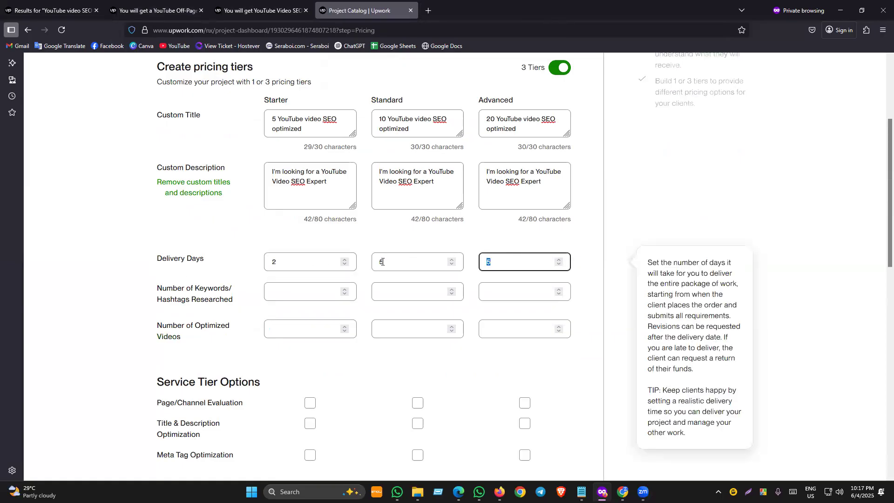
text(7)
click(93, 309)
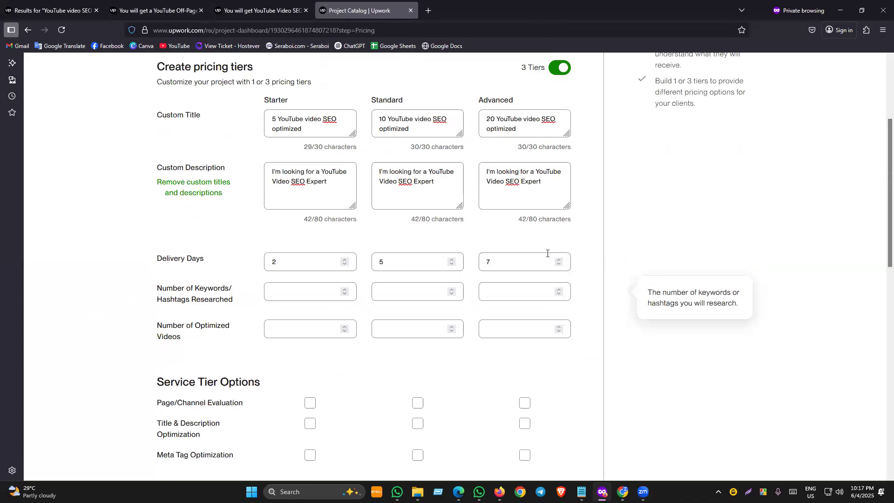
click(411, 259)
click(512, 258)
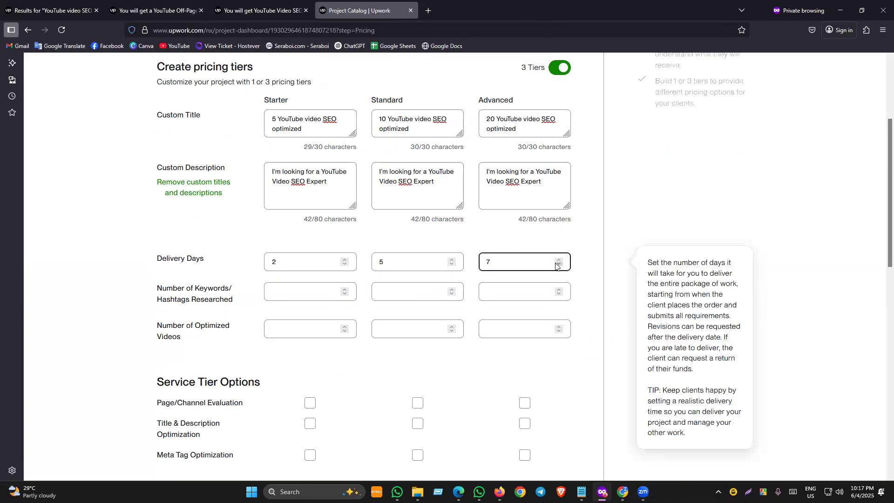
click(391, 260)
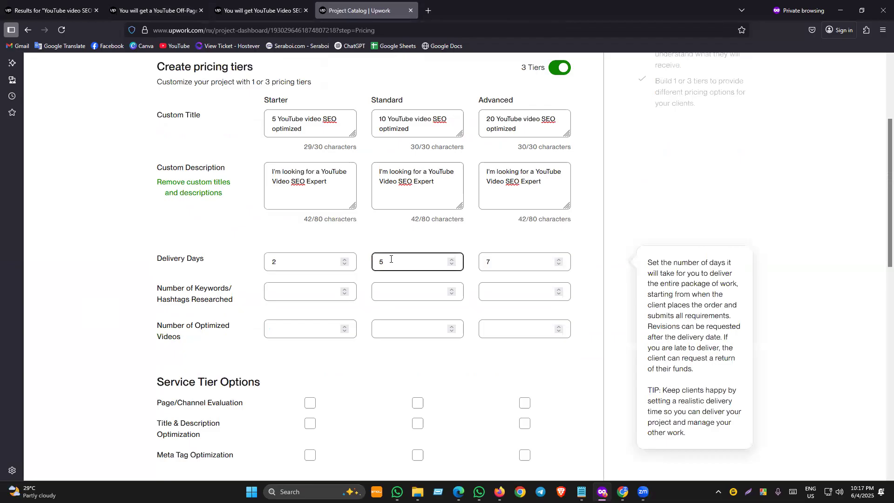
click(515, 132)
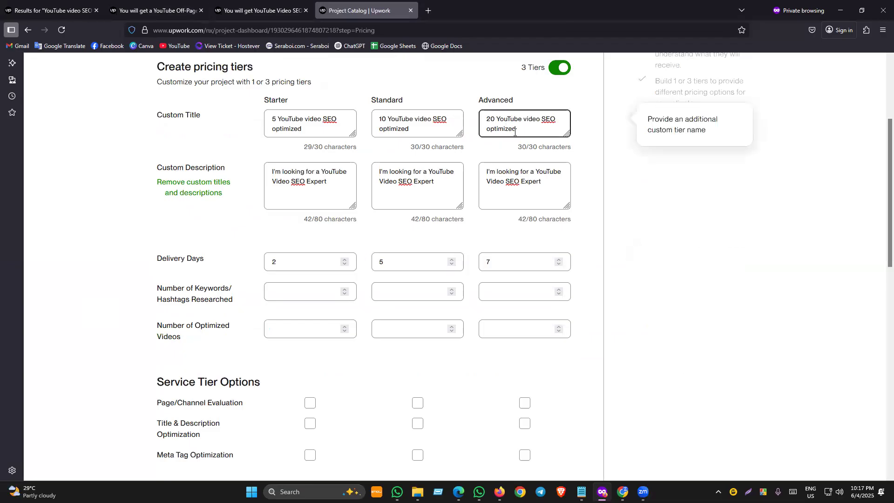
click(379, 353)
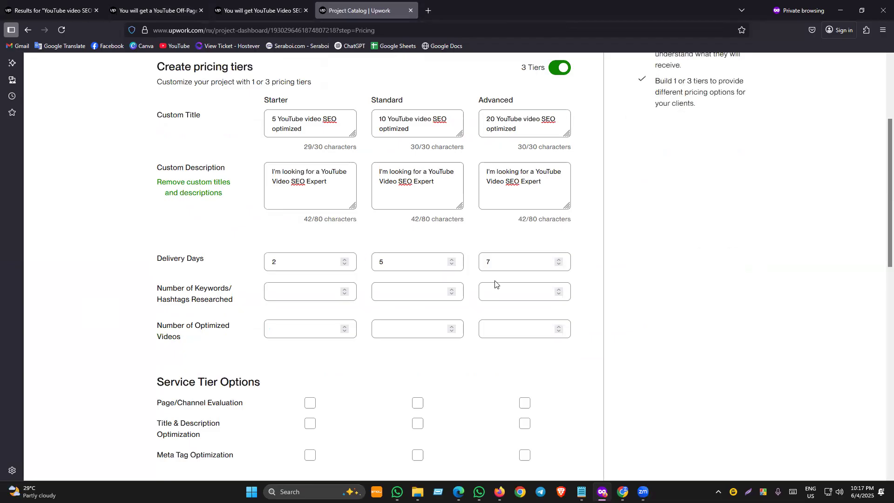
click(527, 124)
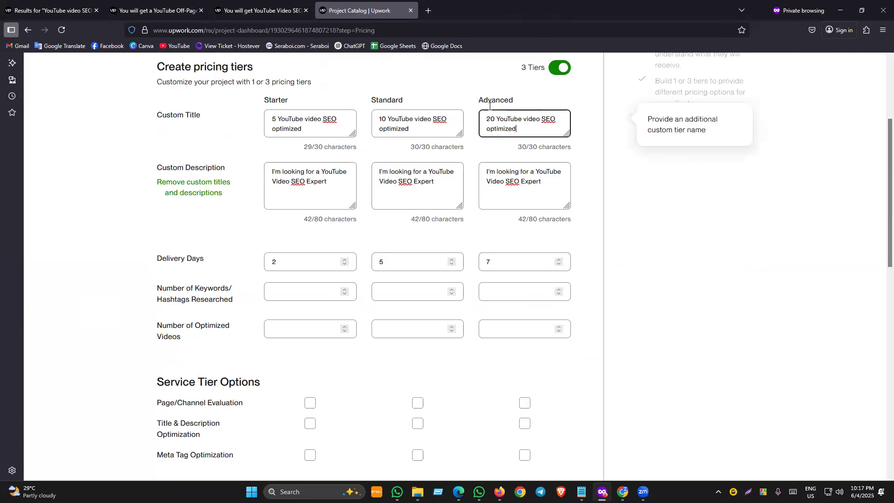
drag(526, 128, 483, 103)
click(518, 131)
click(611, 238)
scroll(328, 428, down, 4)
scroll(322, 410, up, 3)
scroll(242, 293, up, 1)
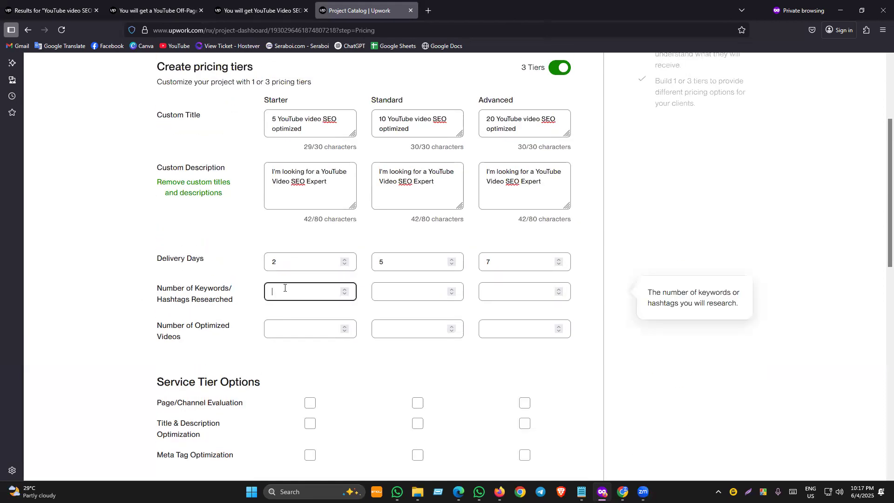
Check the project details and included service tiers of the competing YouTube Video SEO project.
click(239, 2)
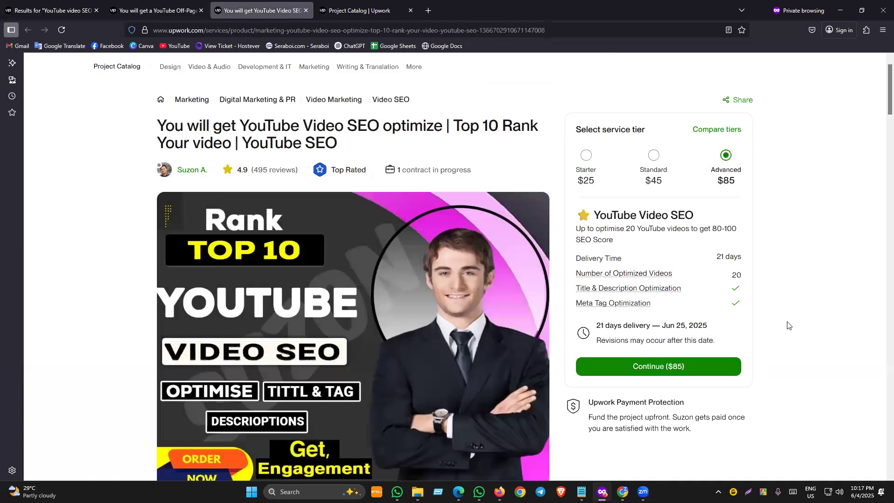
scroll(686, 349, down, 5)
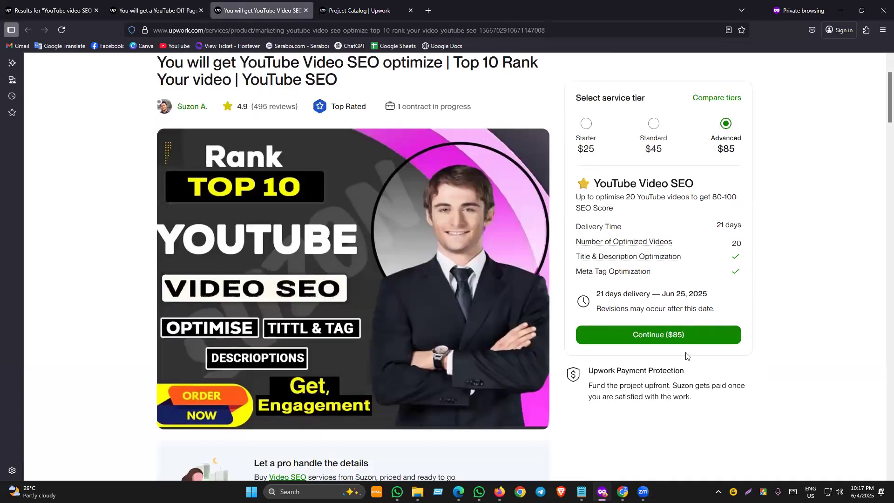
scroll(463, 399, down, 4)
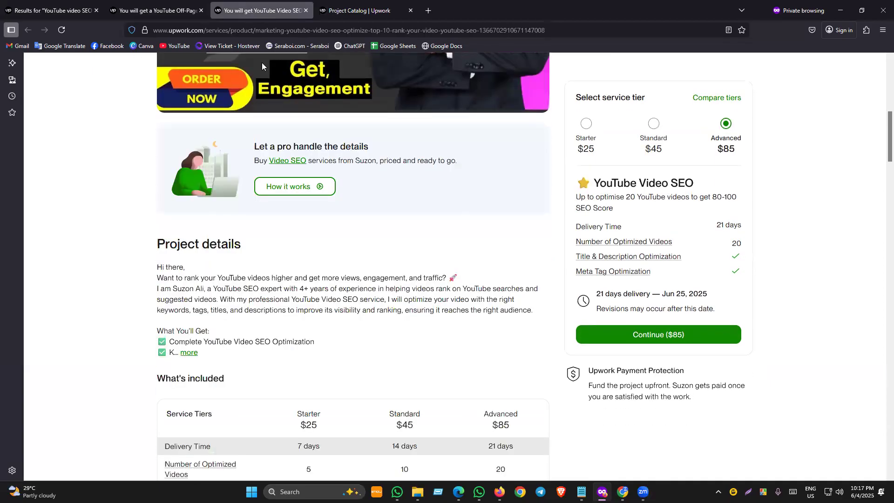
Set the number of keywords/hashtags researched to 10 for Starter, 25 for Standard and 40 for Advanced in the own project.
click(356, 10)
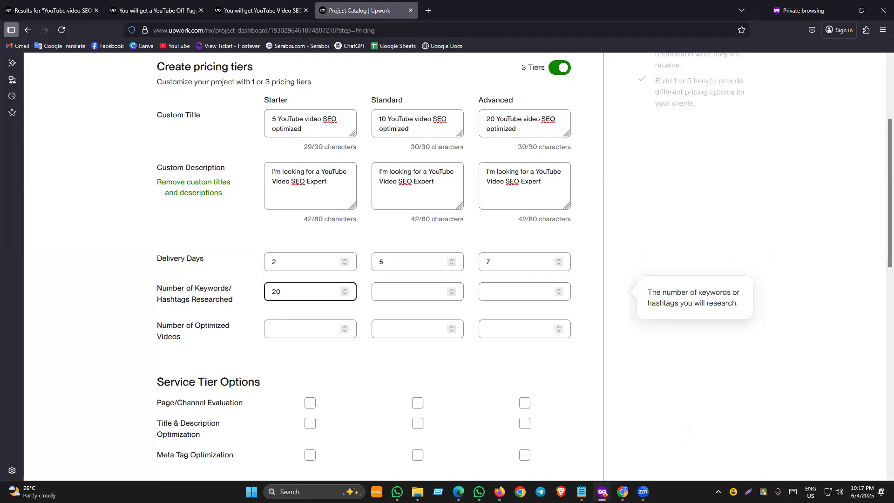
drag(309, 293, 216, 302)
text(10)
click(418, 286)
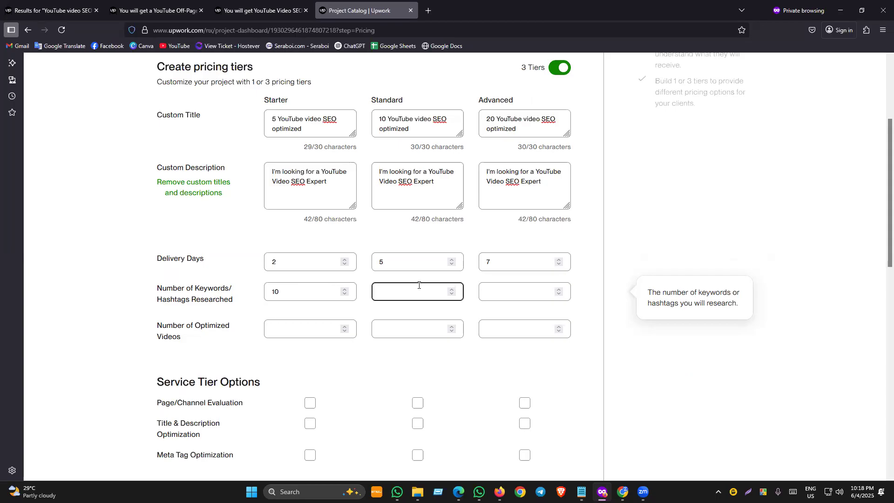
text(25)
click(537, 293)
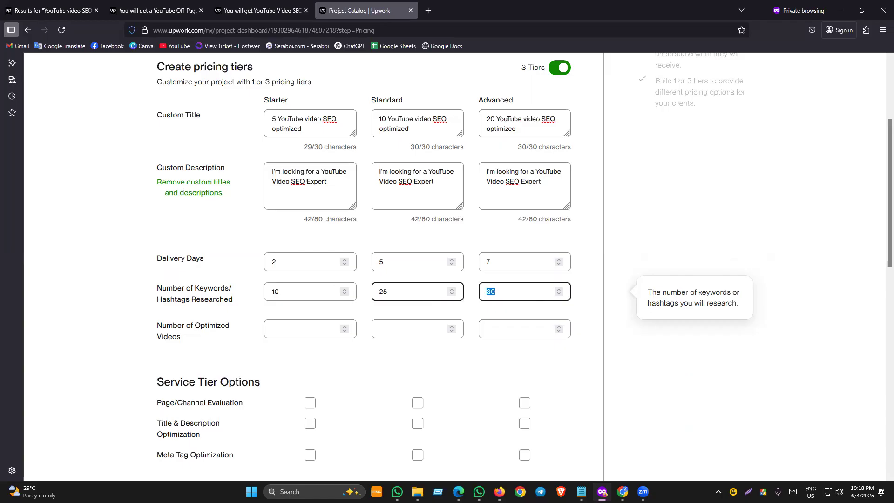
click(75, 289)
click(289, 330)
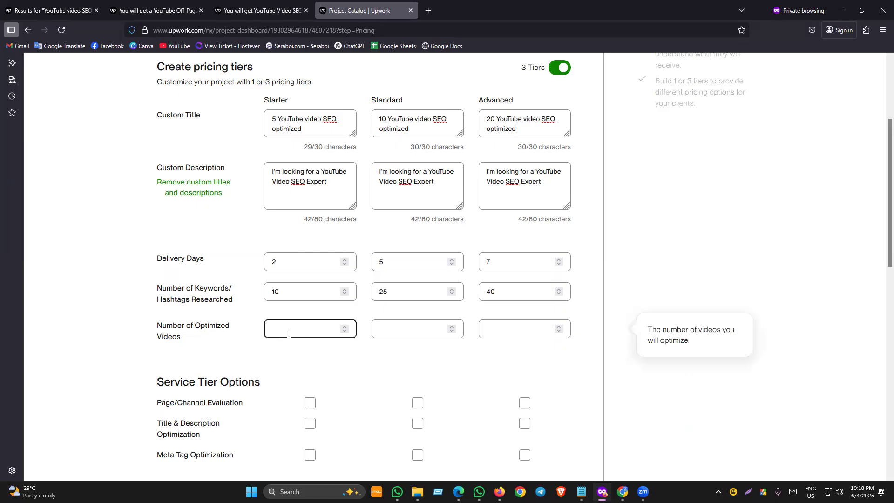
click(285, 297)
key(Tab)
key(Tab)
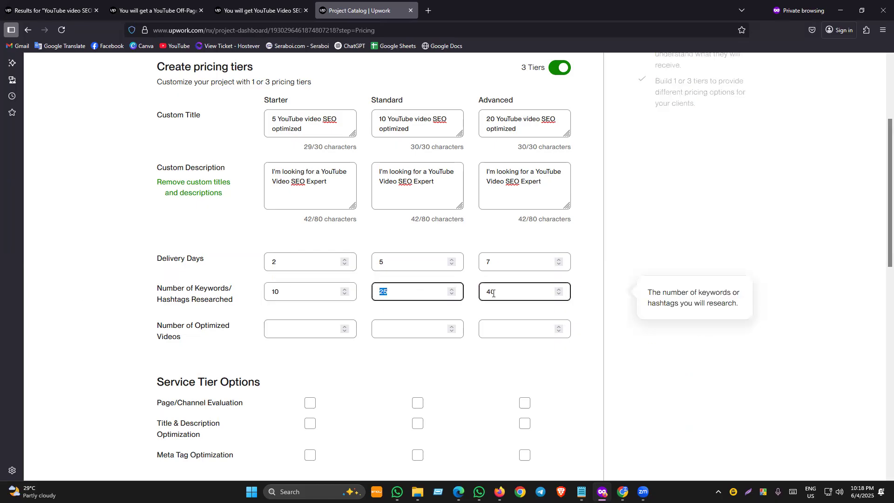
click(672, 302)
click(204, 329)
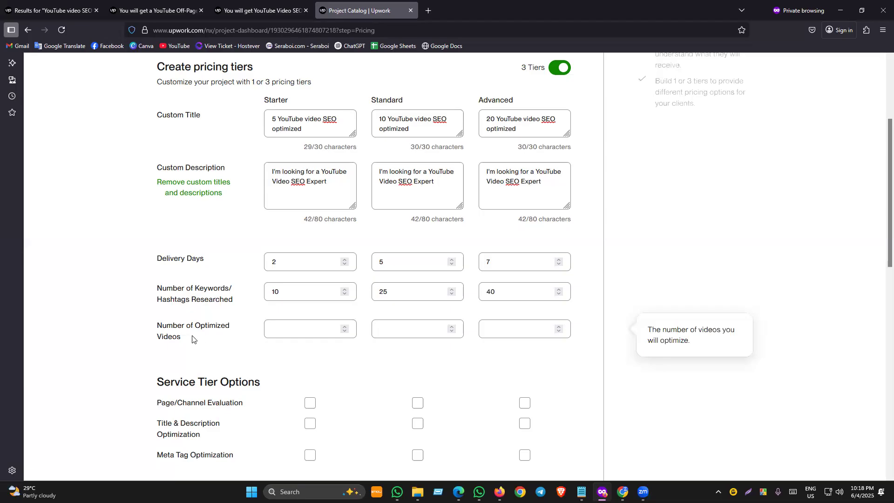
Set the number of optimized videos to 5 for Starter, 10 for Standard and 20 for Advanced.
click(281, 328)
text(5)
click(415, 327)
text(10)
click(495, 326)
text(20)
drag(149, 325, 273, 332)
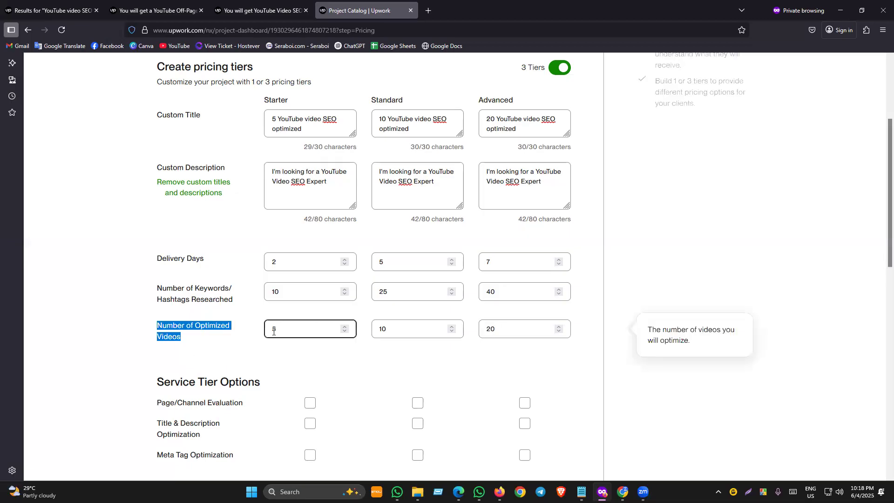
click(142, 337)
Include Title & Description Optimization in all three tiers, Meta Tag Optimization in Standard and Advanced, and Page/Channel Evaluation in Advanced only.
scroll(359, 361, down, 3)
click(336, 387)
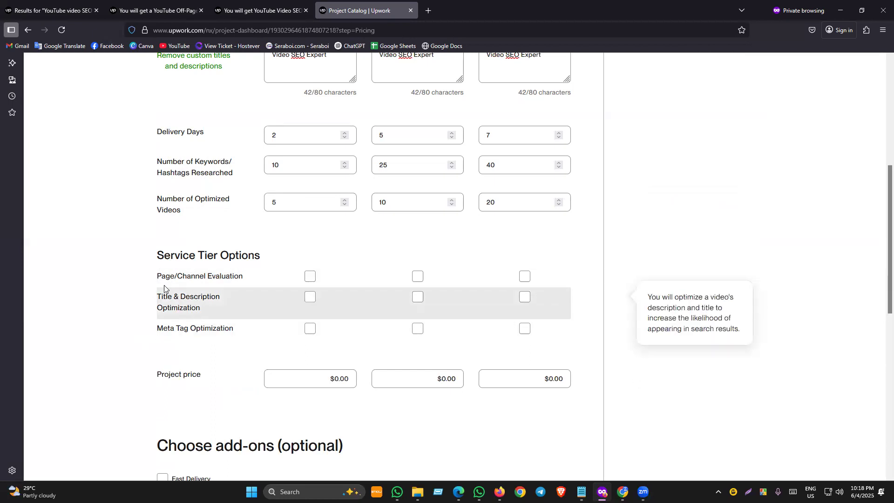
drag(144, 273, 230, 281)
click(131, 256)
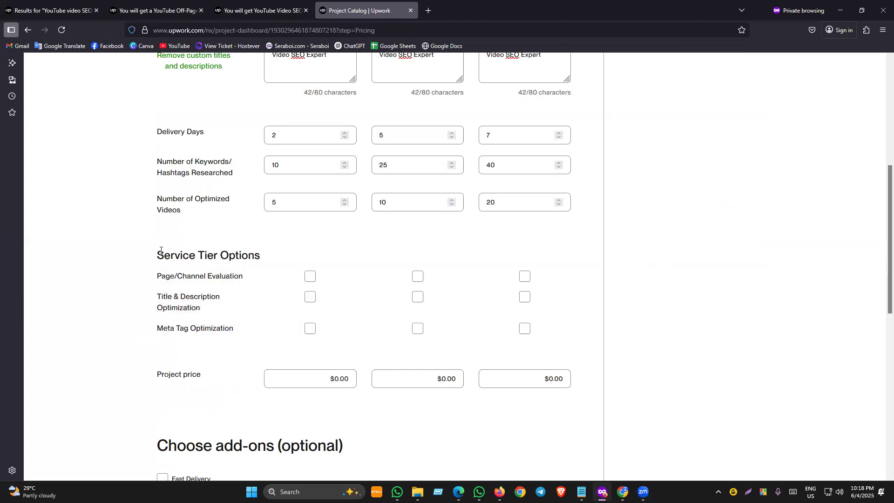
drag(160, 251, 291, 263)
click(285, 258)
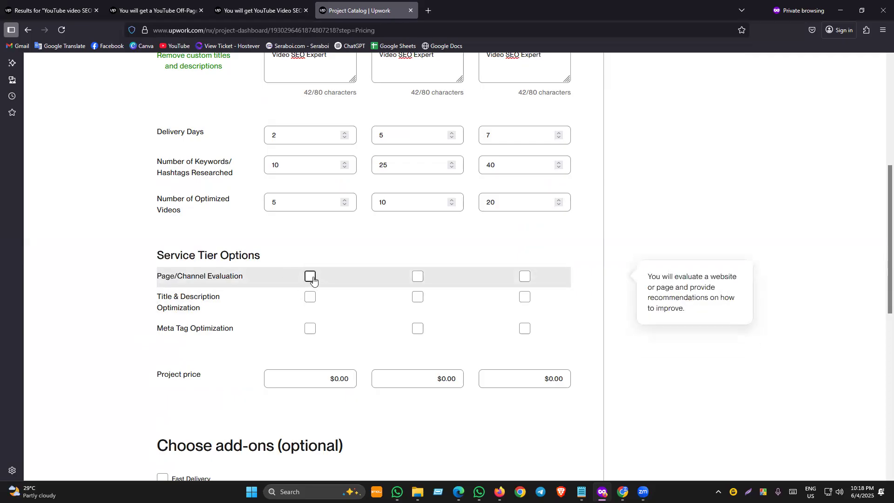
click(310, 297)
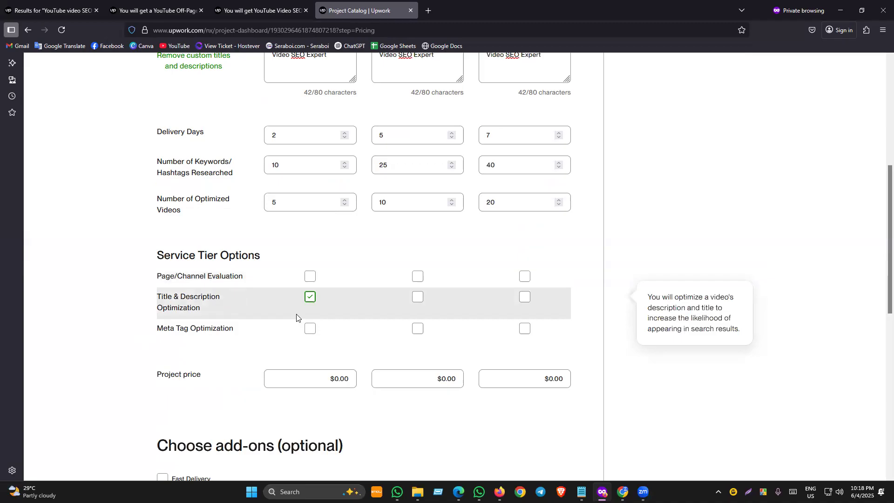
click(418, 328)
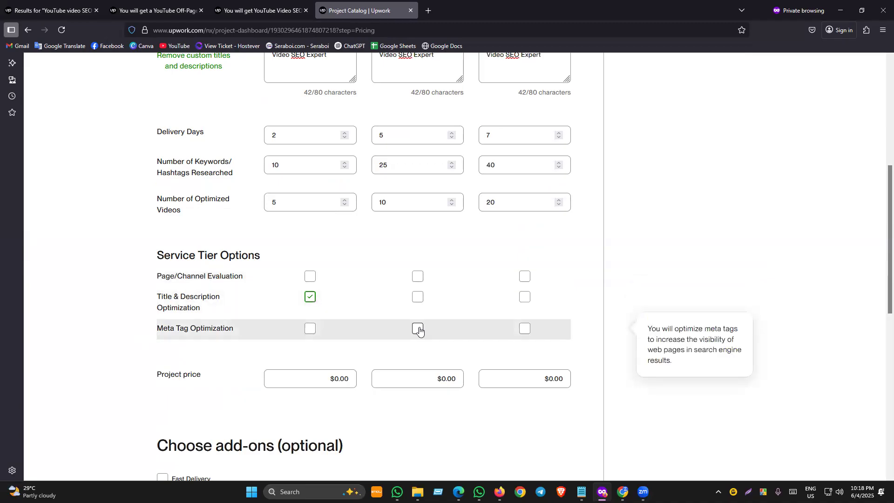
click(417, 298)
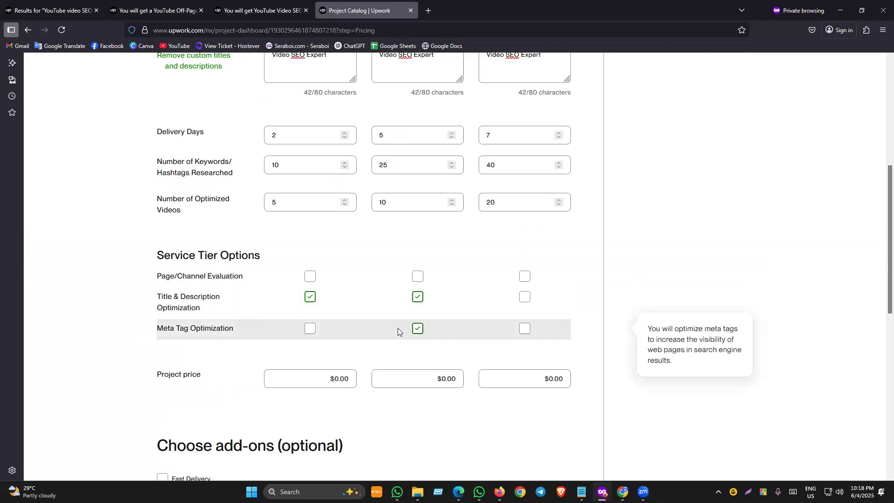
click(525, 296)
click(525, 328)
click(522, 278)
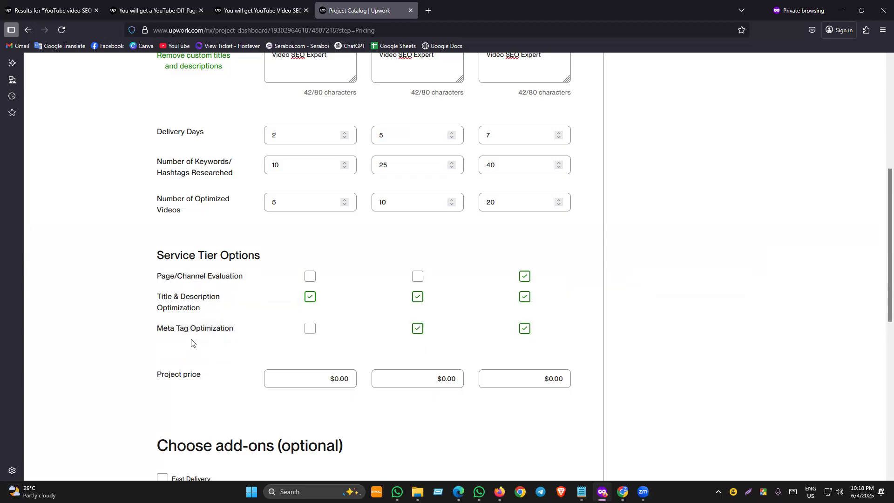
Enter a project price of $20 for the Starter tier and $30 for the Standard tier.
scroll(279, 396, down, 2)
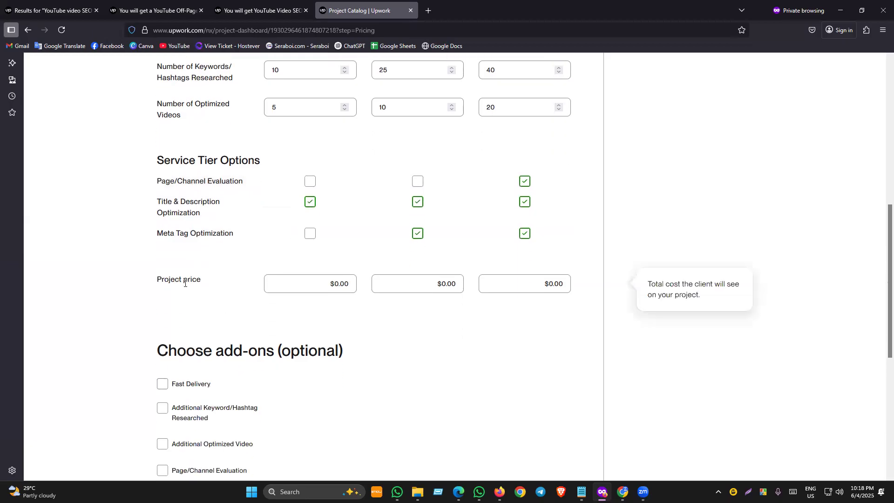
click(354, 285)
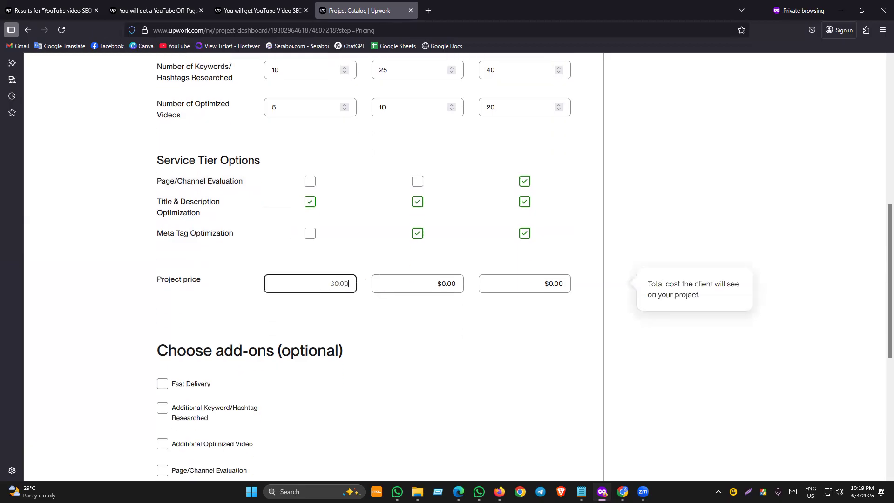
text(20)
click(440, 284)
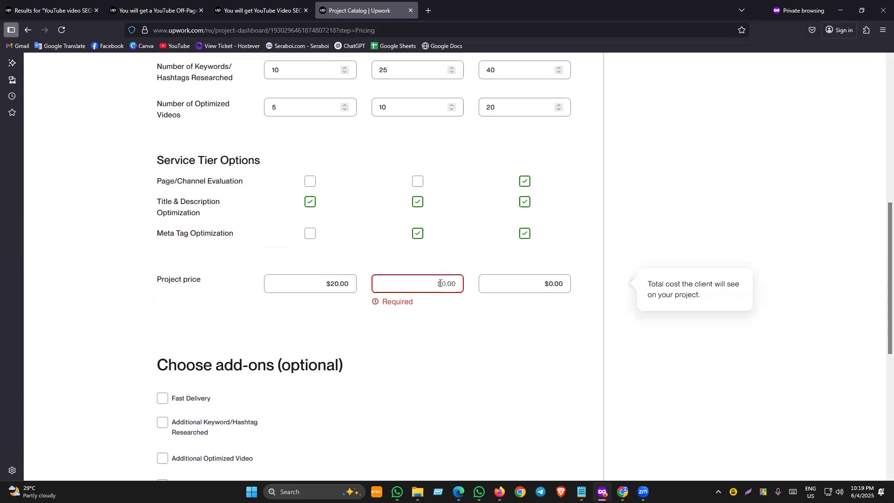
text(30)
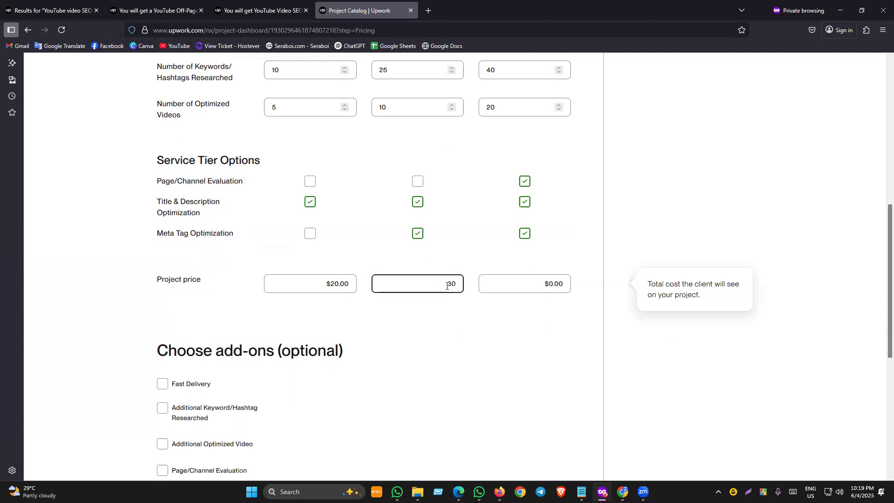
Set the project price to $25 for Starter, $40 for Standard and $80 for Advanced.
click(339, 288)
drag(347, 284, 327, 284)
click(435, 281)
drag(459, 287, 435, 286)
text(40)
double_click(436, 288)
text(40)
click(550, 285)
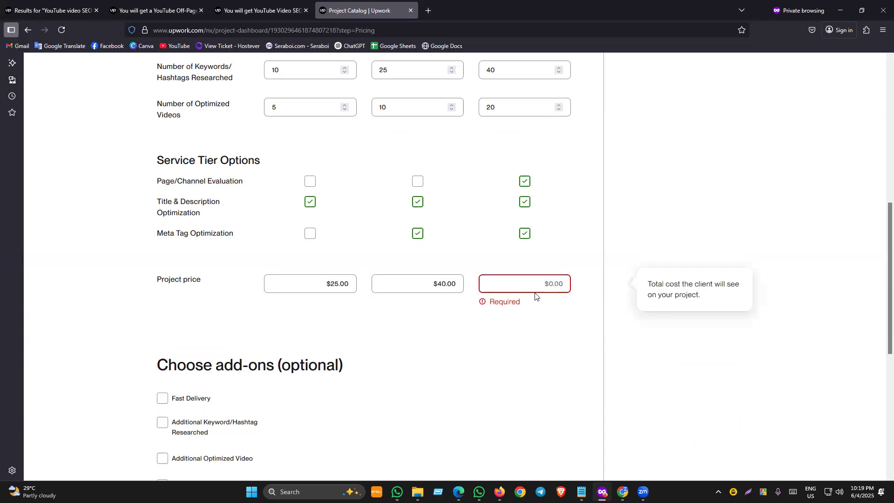
text(70)
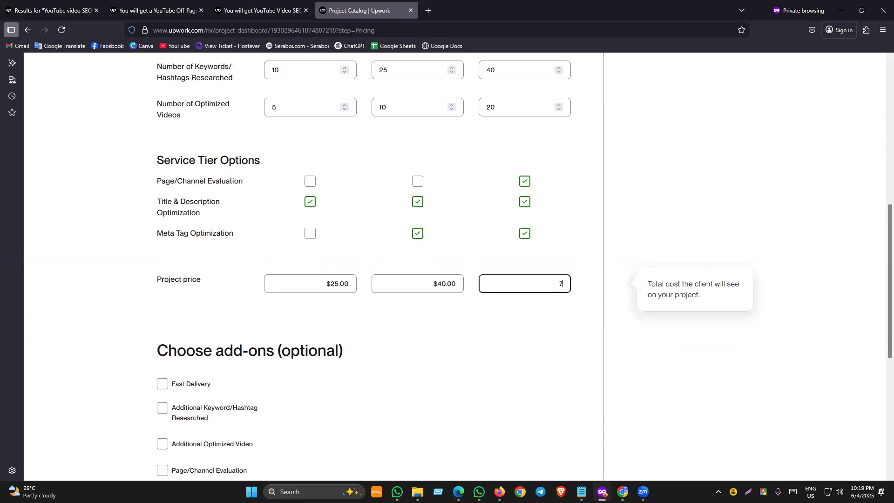
click(136, 361)
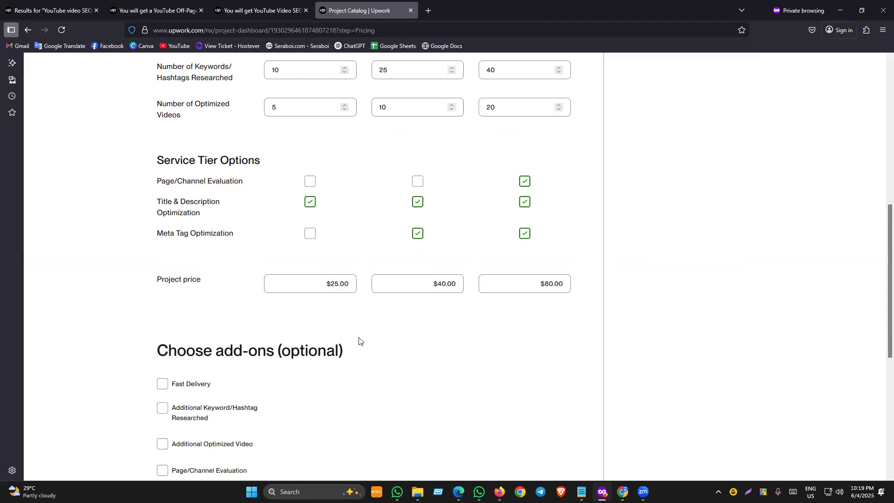
Review the completed pricing tiers, from titles and delivery days through keywords and optimized videos to the project prices.
scroll(215, 343, down, 3)
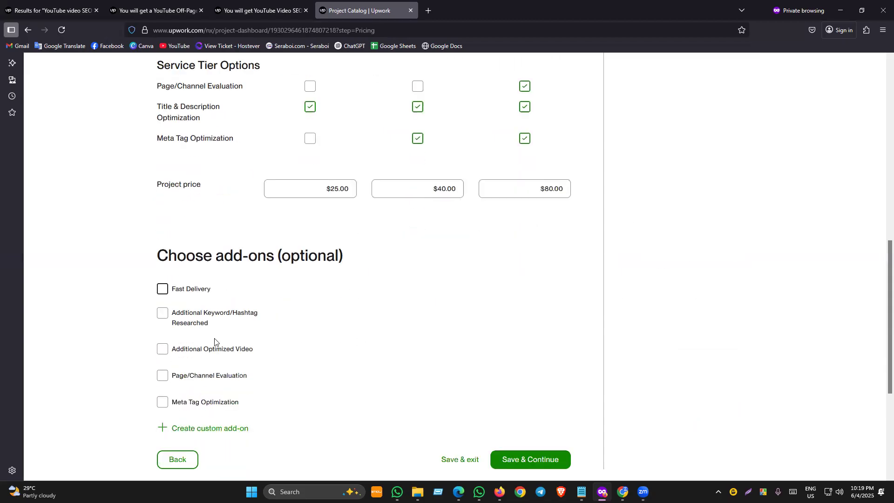
scroll(279, 289, up, 3)
scroll(214, 285, up, 6)
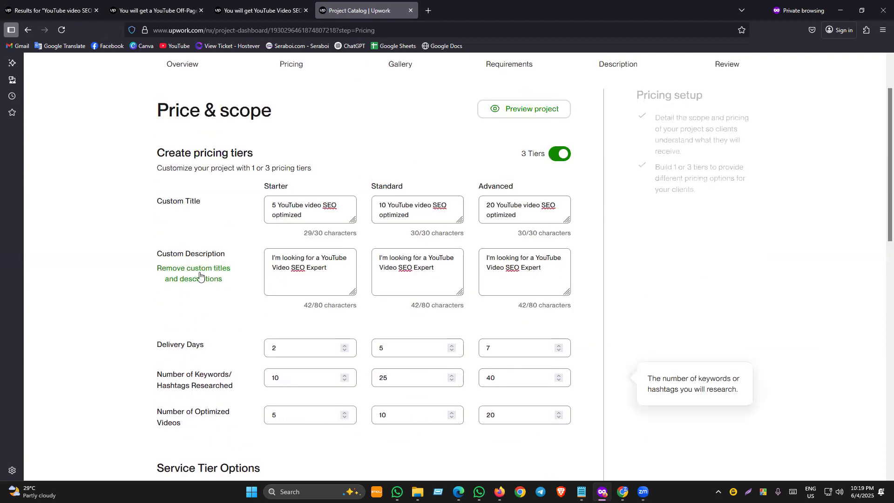
drag(157, 157, 324, 160)
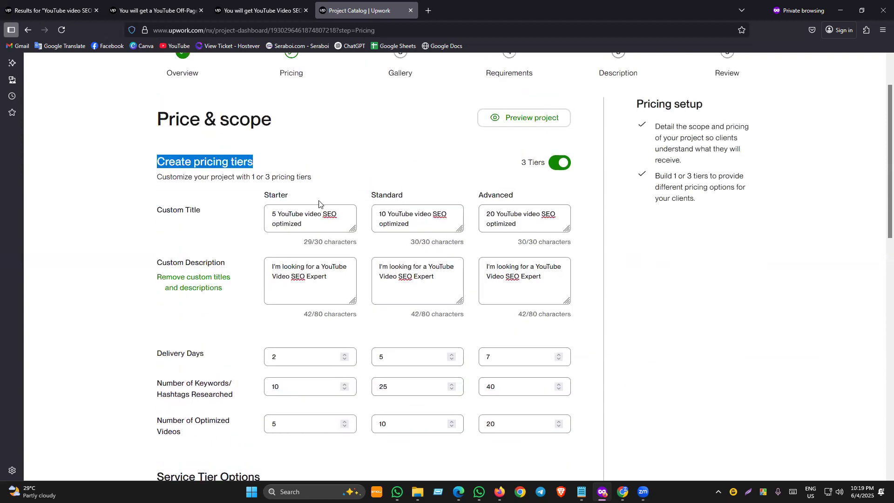
scroll(253, 339, down, 2)
drag(146, 229, 207, 231)
drag(140, 263, 245, 275)
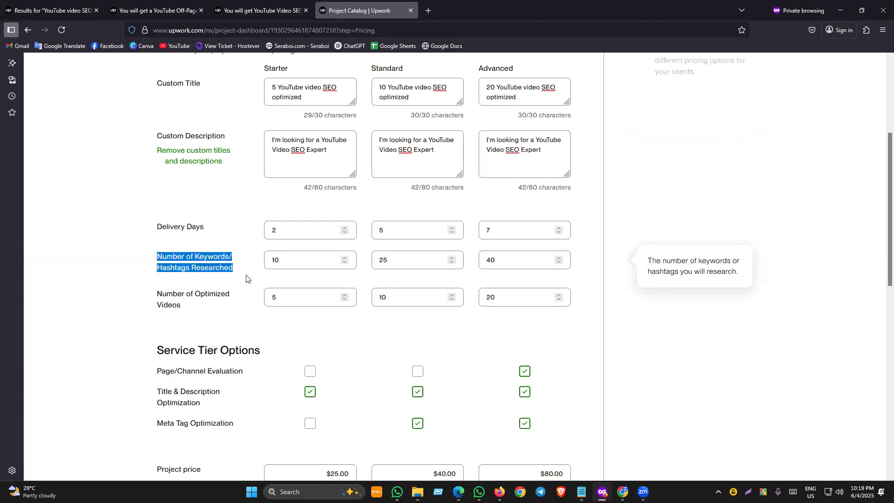
drag(150, 294, 182, 307)
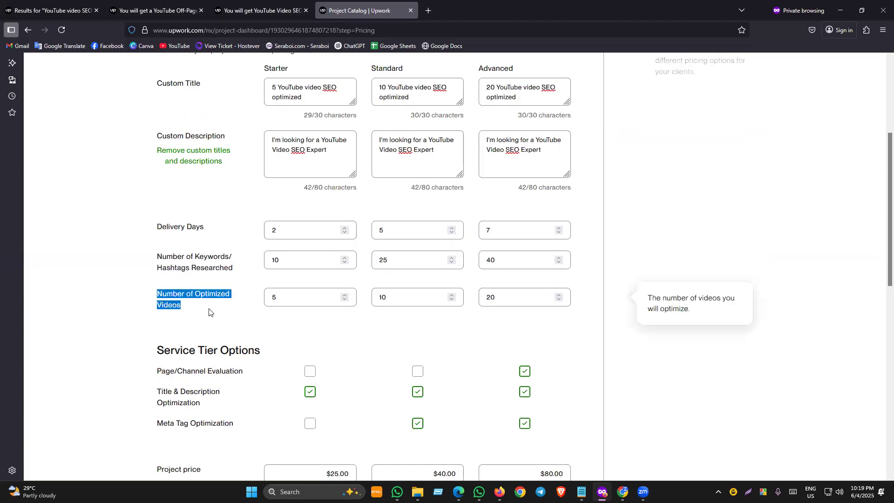
click(196, 301)
scroll(283, 245, down, 3)
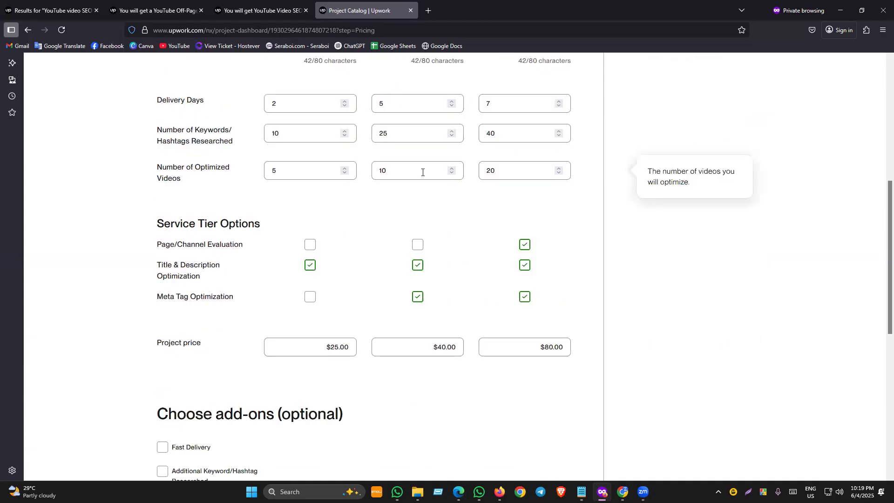
scroll(357, 401, down, 3)
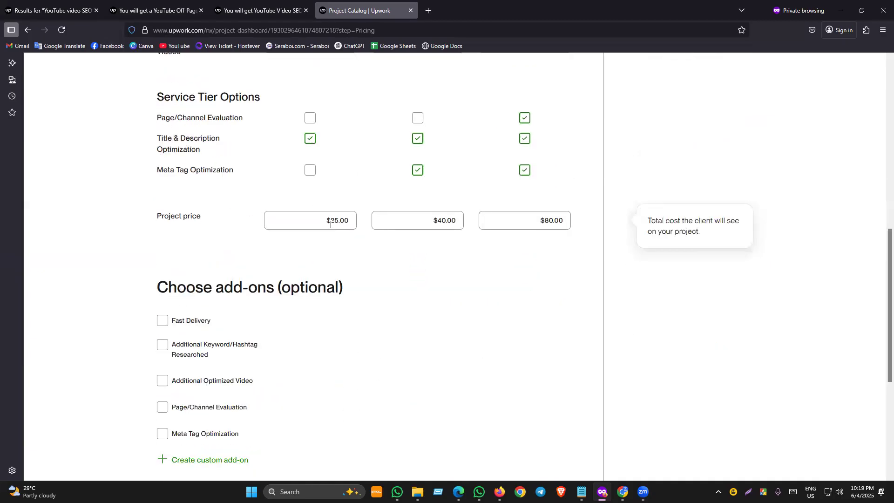
drag(146, 217, 257, 217)
Try out the Fast Delivery add-on and switch it off again.
click(186, 320)
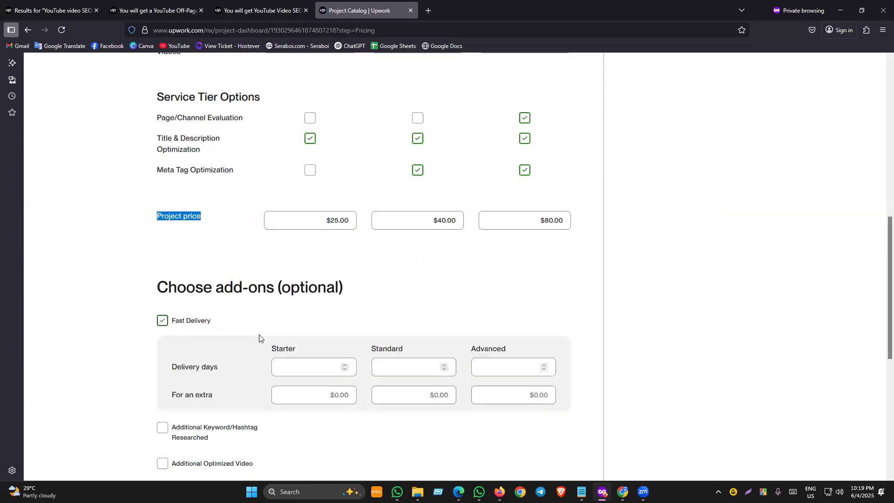
scroll(167, 371, down, 2)
click(191, 257)
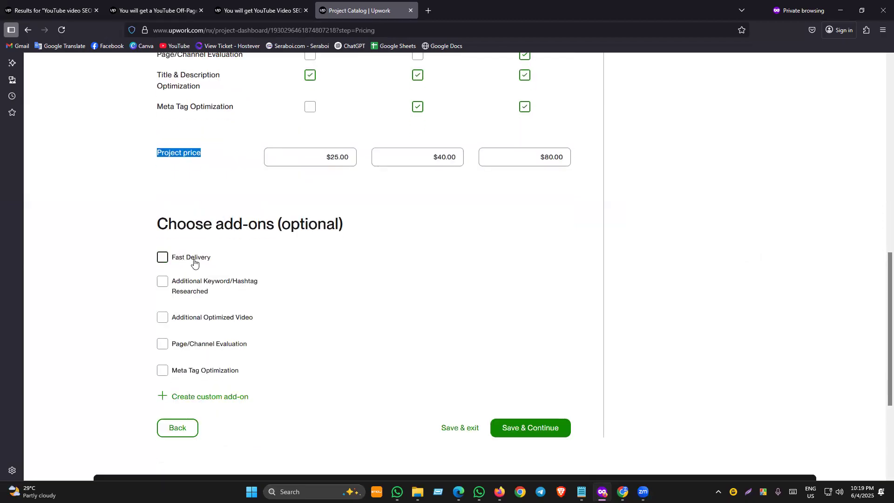
drag(144, 222, 285, 224)
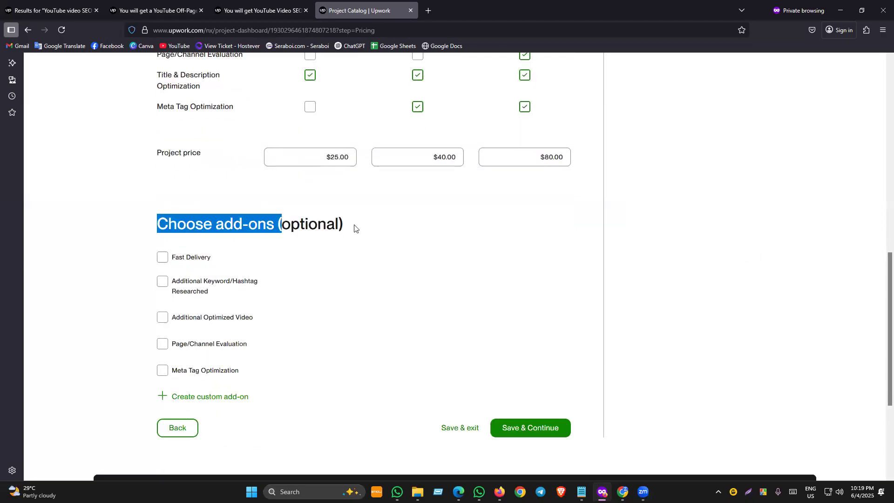
click(355, 228)
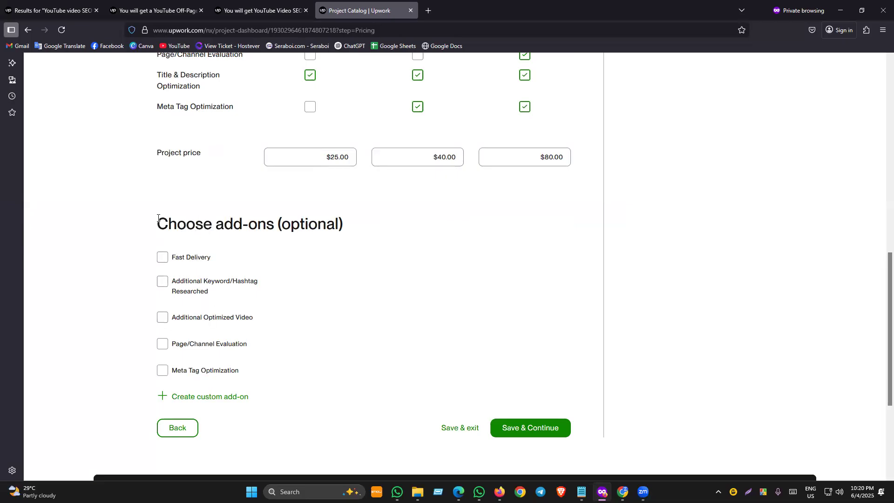
Enable the Fast Delivery add-on with 1 delivery day for an extra $10 in the Starter tier.
click(179, 262)
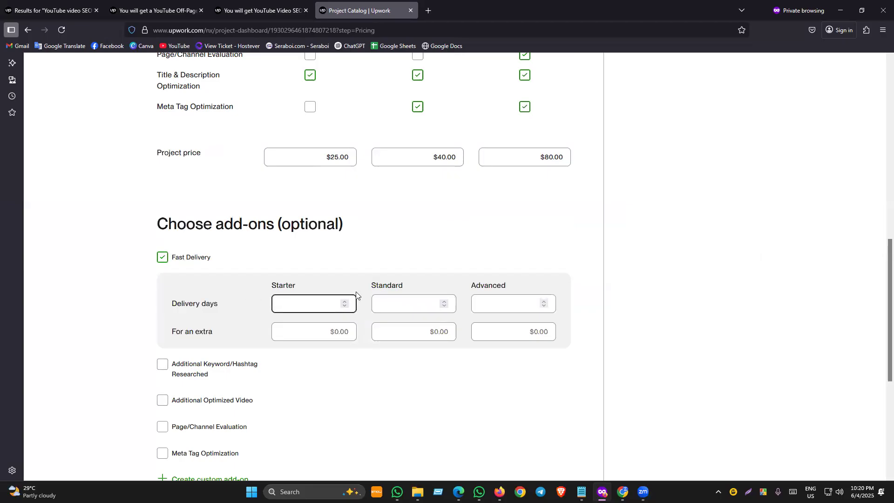
scroll(372, 226, up, 1)
click(344, 340)
click(342, 333)
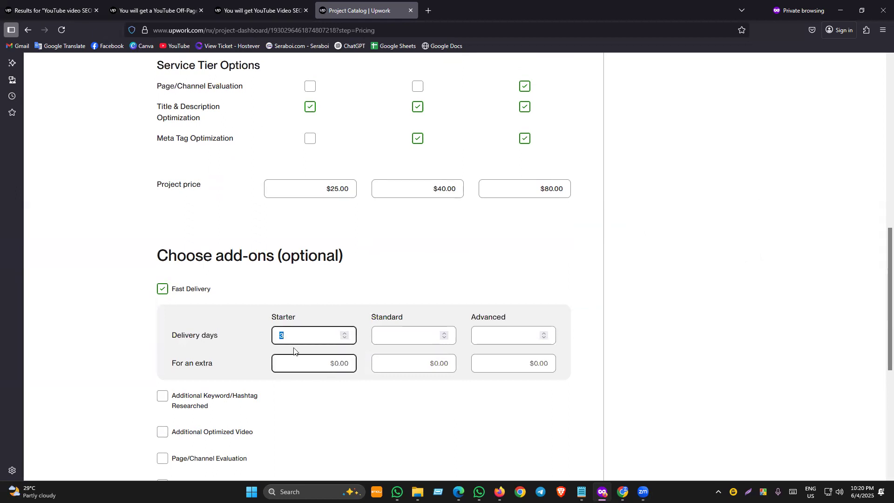
click(344, 338)
click(344, 339)
click(326, 362)
text(10)
click(131, 369)
click(383, 371)
click(333, 363)
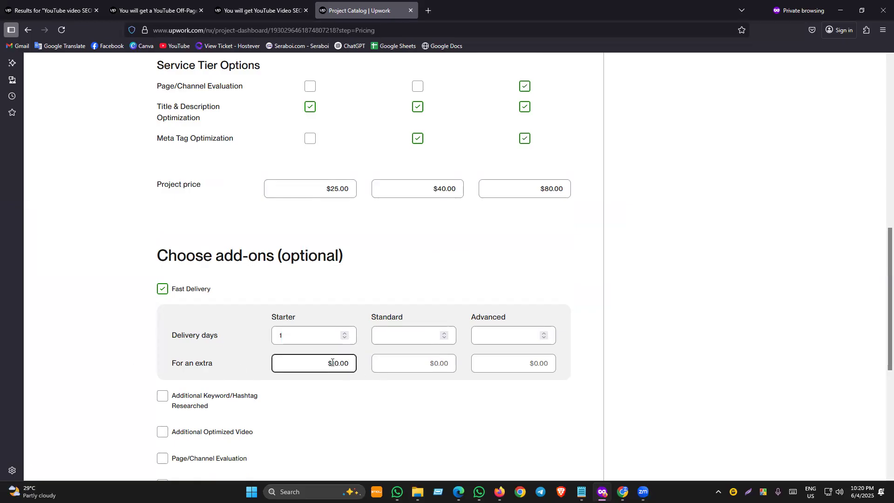
click(226, 338)
click(295, 335)
Check the Starter tier's regular delivery days and scope against its fast-delivery extra.
scroll(365, 286, up, 8)
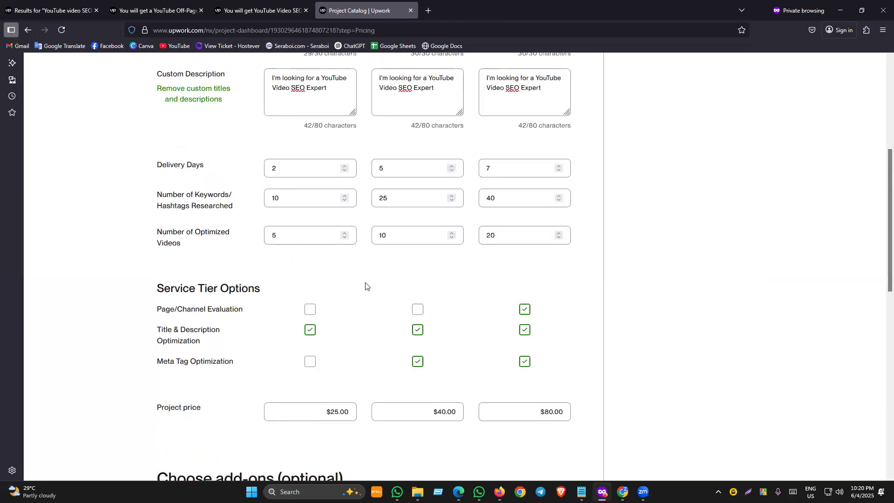
click(283, 328)
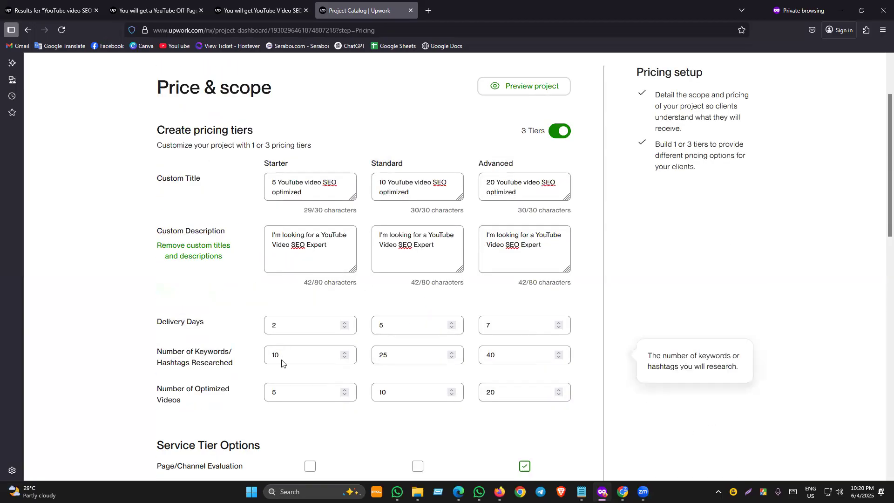
scroll(309, 371, down, 7)
scroll(276, 391, down, 2)
click(335, 321)
click(335, 303)
click(335, 299)
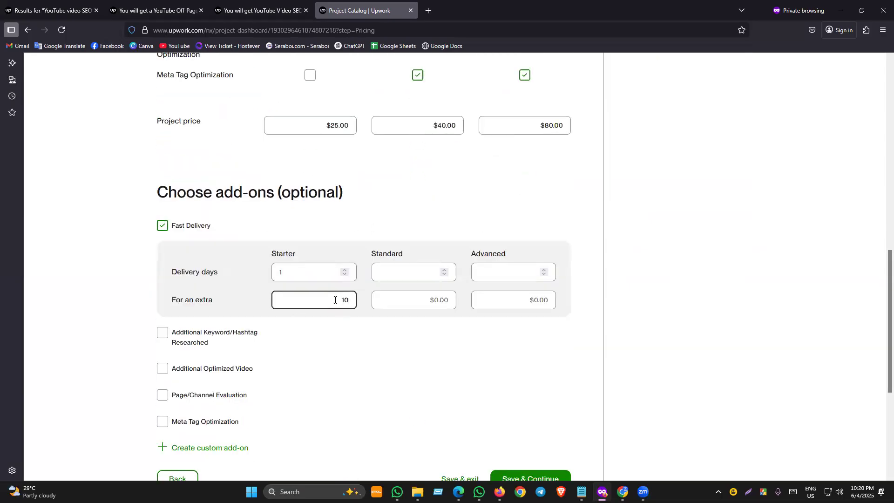
Remove the Fast Delivery add-on, and briefly try the Meta Tag Optimization add-on before switching it off.
click(162, 226)
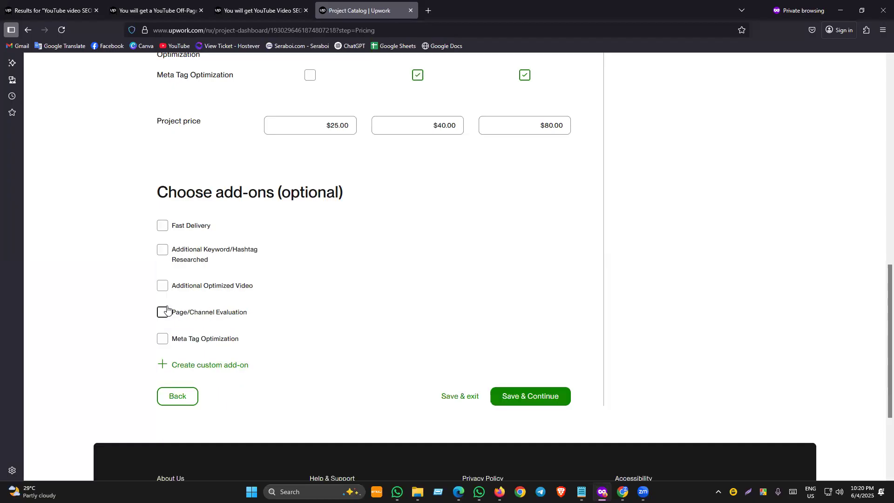
click(192, 343)
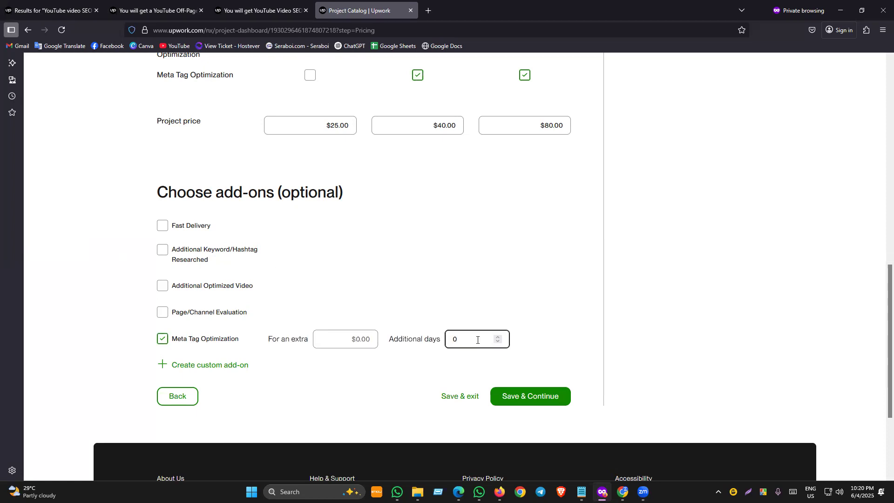
click(175, 342)
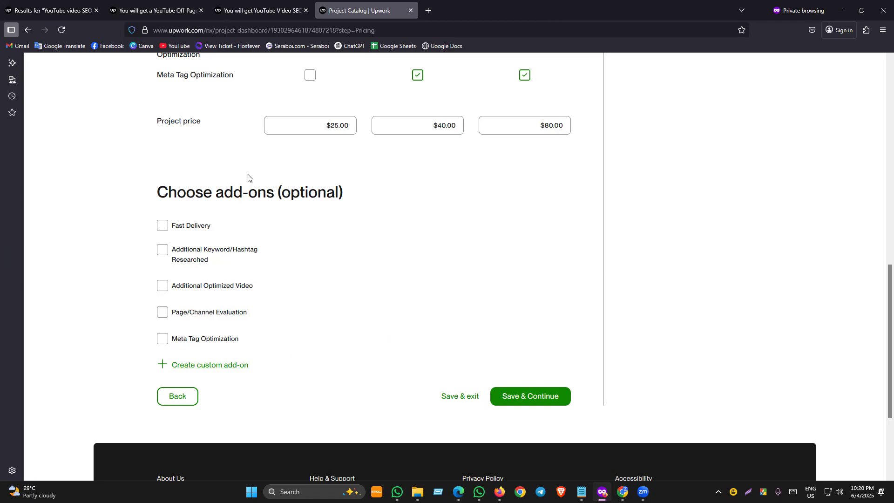
Review the three pricing tiers and the unselected add-ons, and save the pricing page to continue to the Gallery stage.
scroll(408, 291, up, 5)
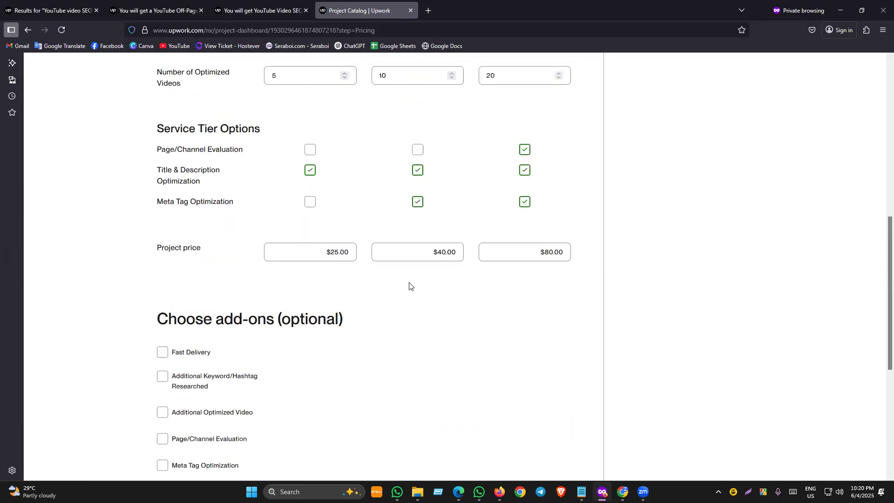
scroll(512, 260, up, 6)
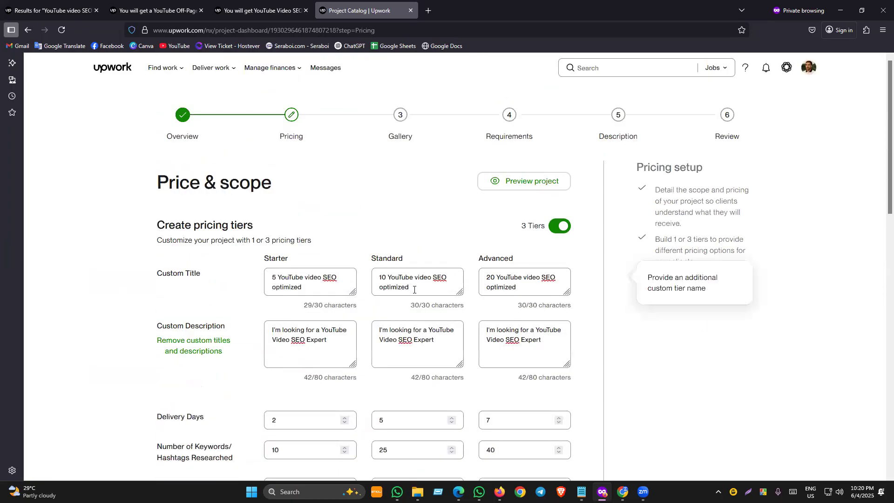
scroll(453, 396, down, 2)
scroll(453, 395, down, 10)
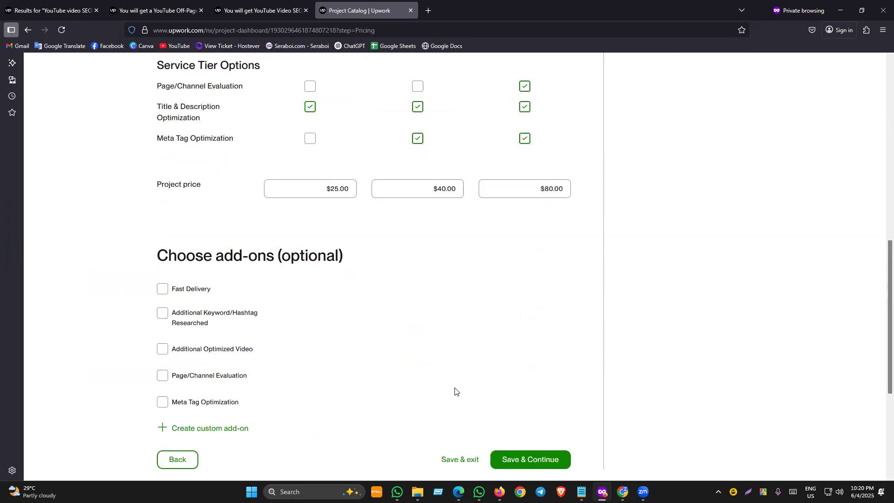
scroll(412, 364, up, 6)
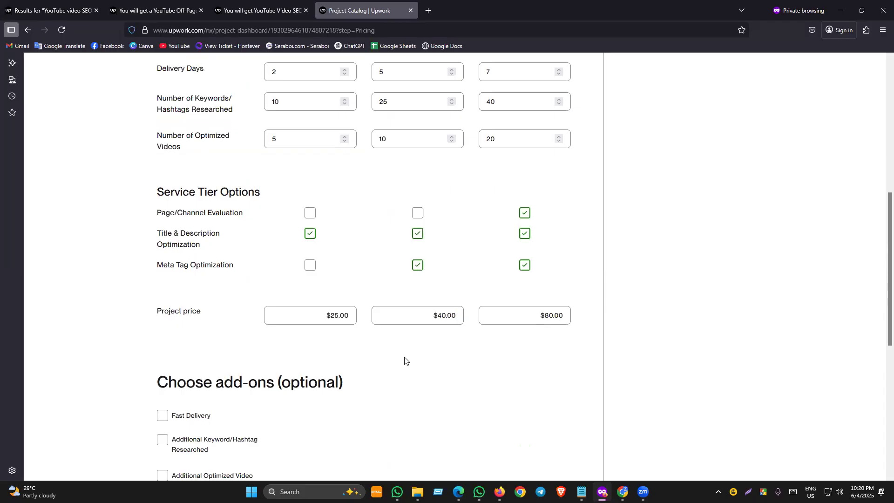
scroll(378, 343, up, 6)
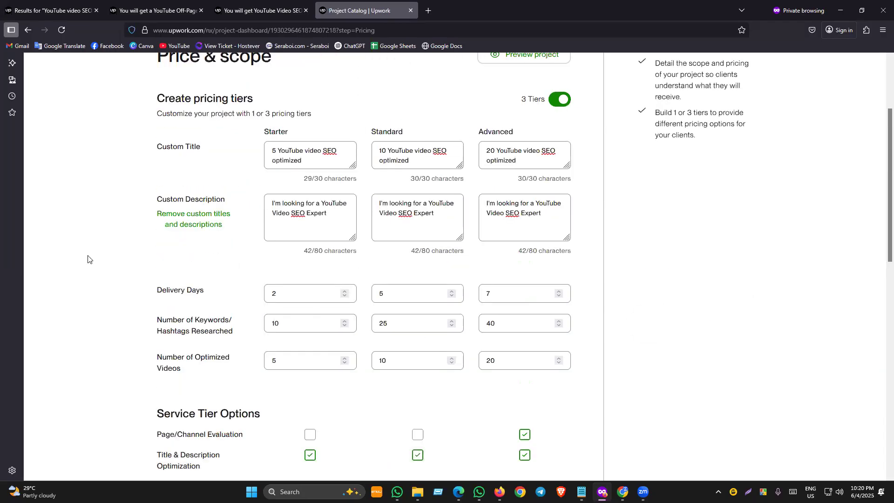
scroll(305, 129, up, 2)
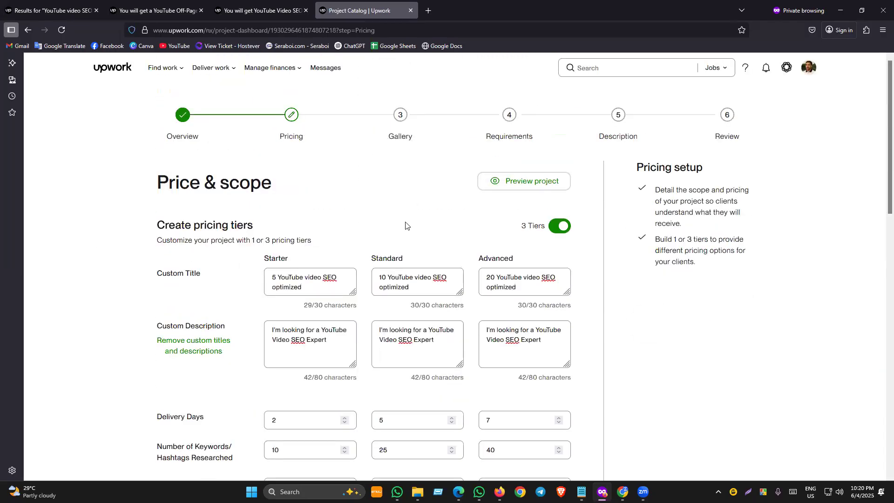
scroll(407, 225, down, 13)
scroll(483, 359, down, 3)
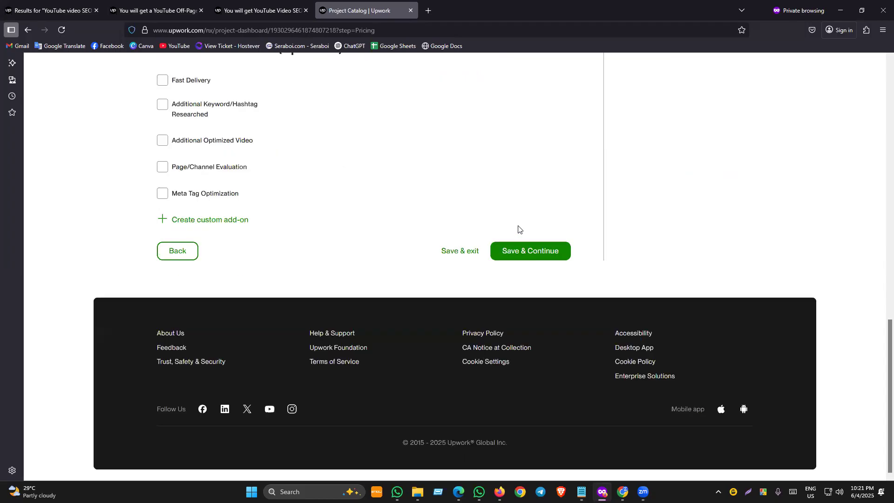
click(518, 255)
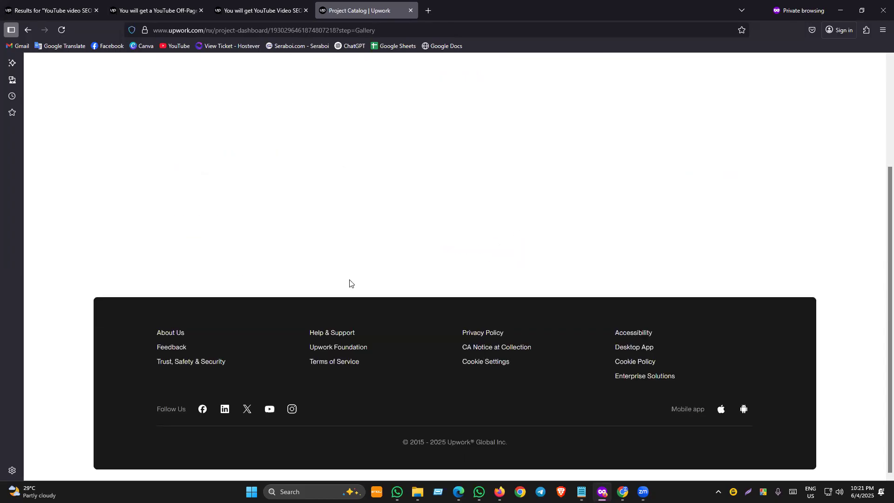
Upload the "YouTube Video Expert" image from the Downloads folder as the first project image.
scroll(183, 273, up, 2)
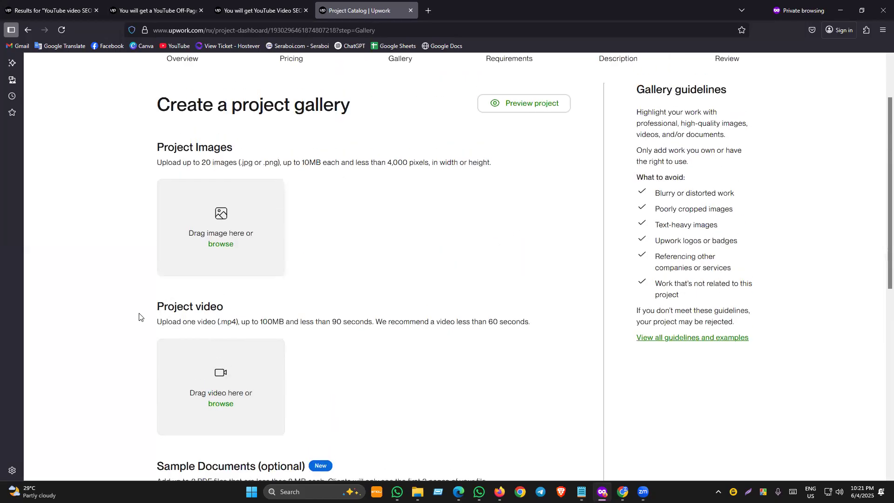
scroll(145, 315, down, 3)
scroll(261, 200, up, 2)
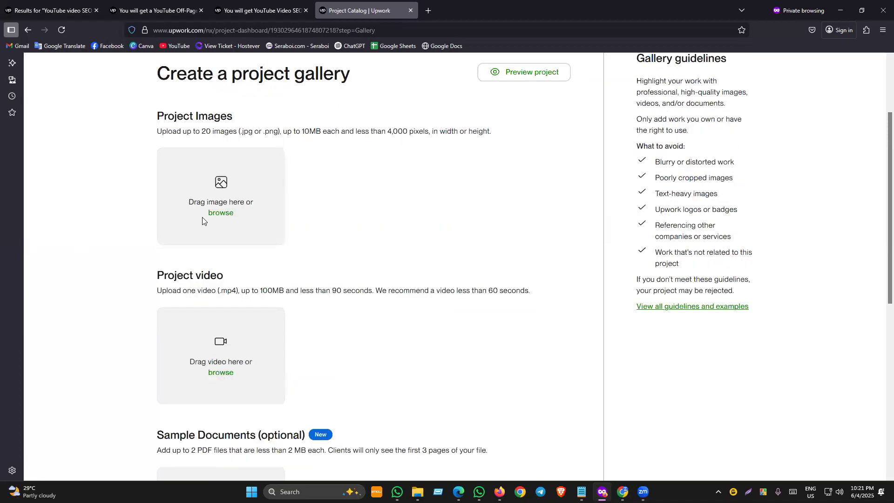
click(217, 218)
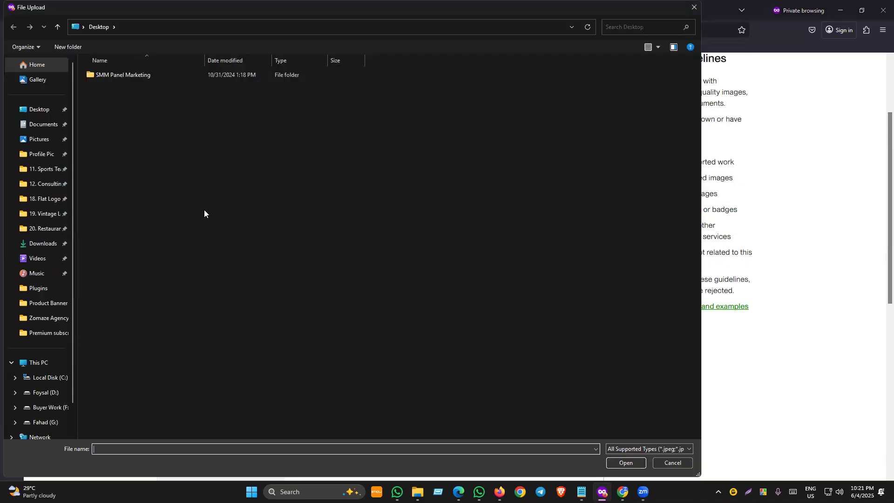
click(42, 243)
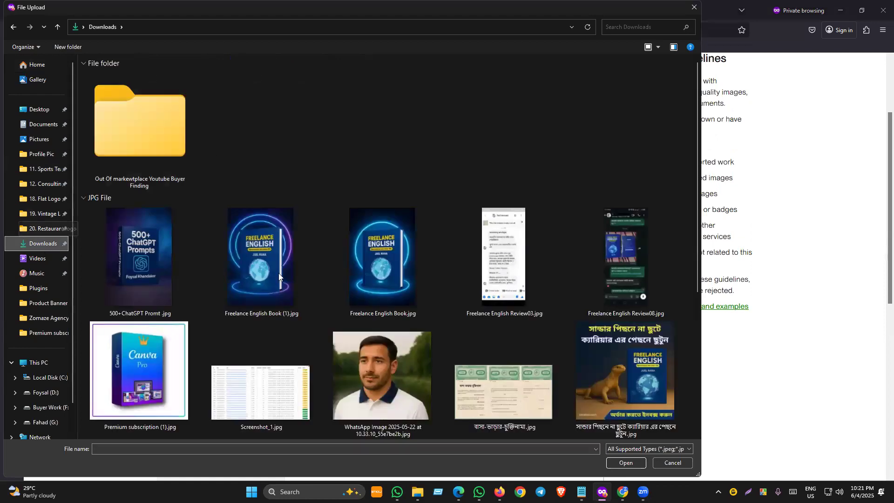
scroll(279, 273, down, 5)
double_click(128, 394)
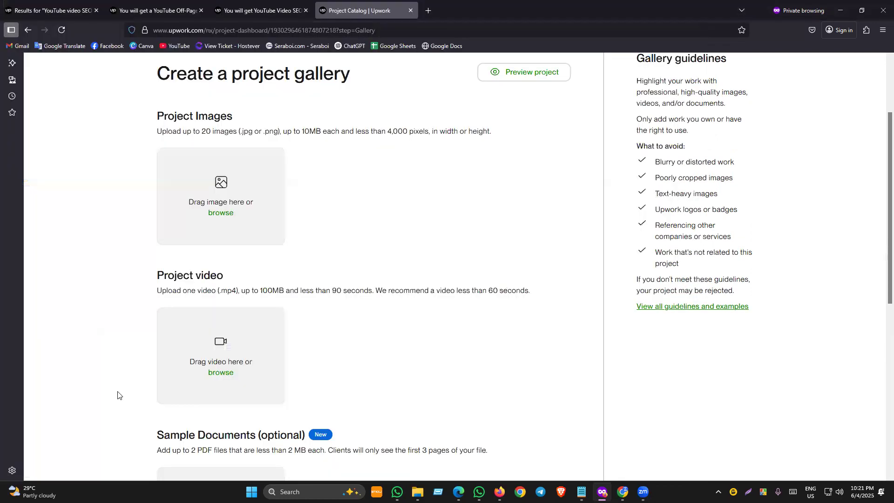
click(580, 371)
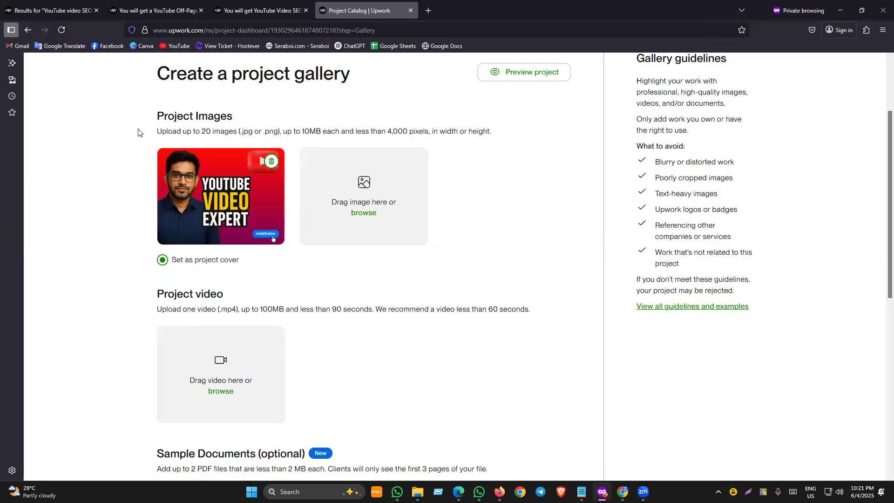
Read the upload limits for project images and project video, including allowed formats, file sizes and dimensions.
drag(203, 132, 408, 132)
click(405, 134)
click(390, 133)
drag(388, 132, 446, 132)
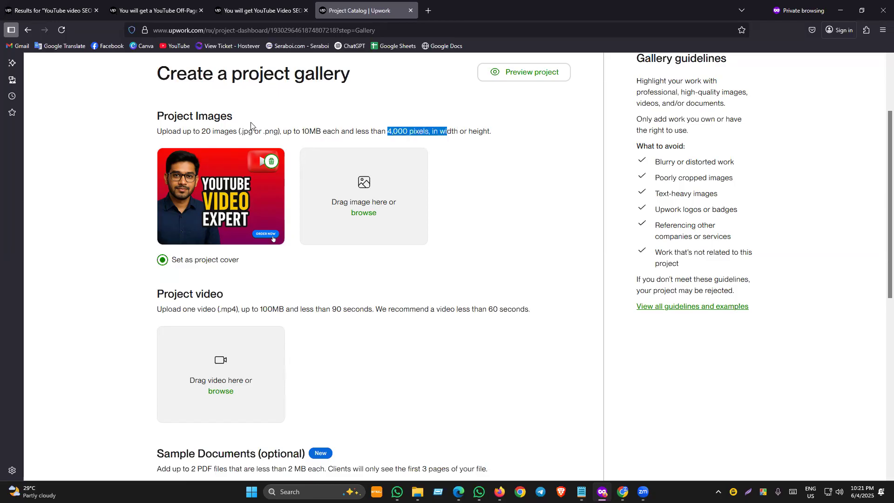
click(295, 117)
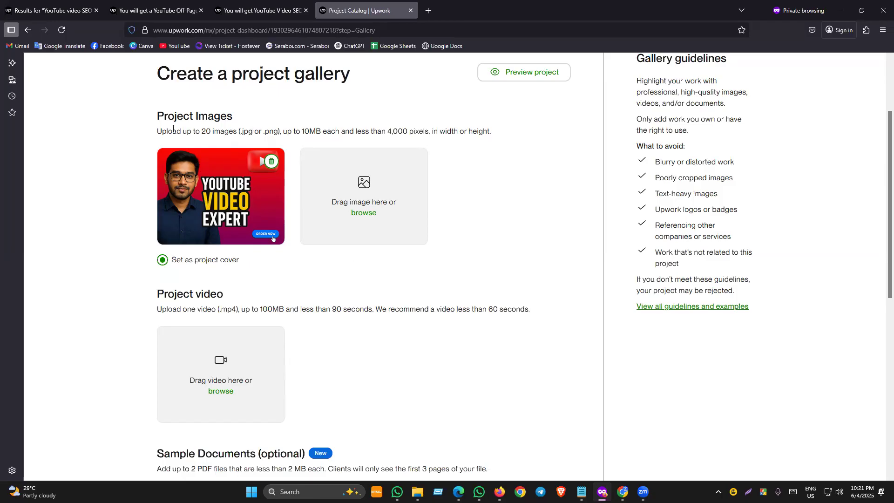
drag(158, 132, 239, 134)
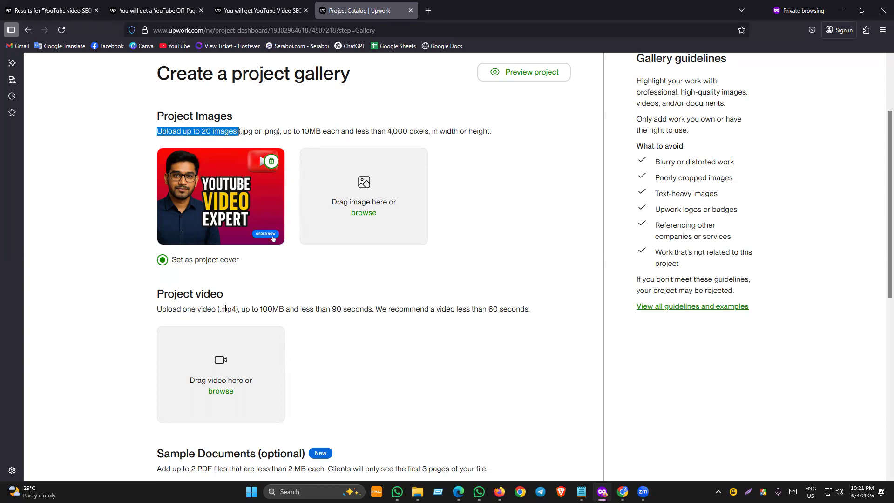
click(133, 289)
scroll(158, 293, down, 2)
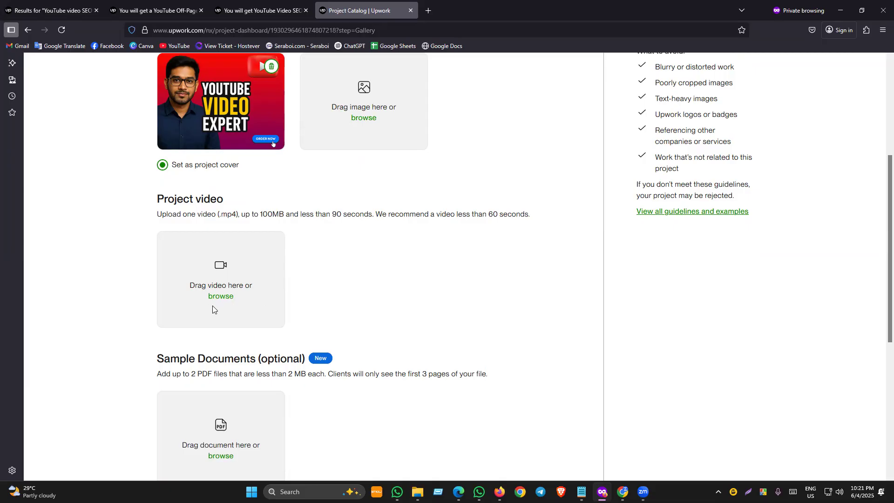
scroll(520, 235, up, 1)
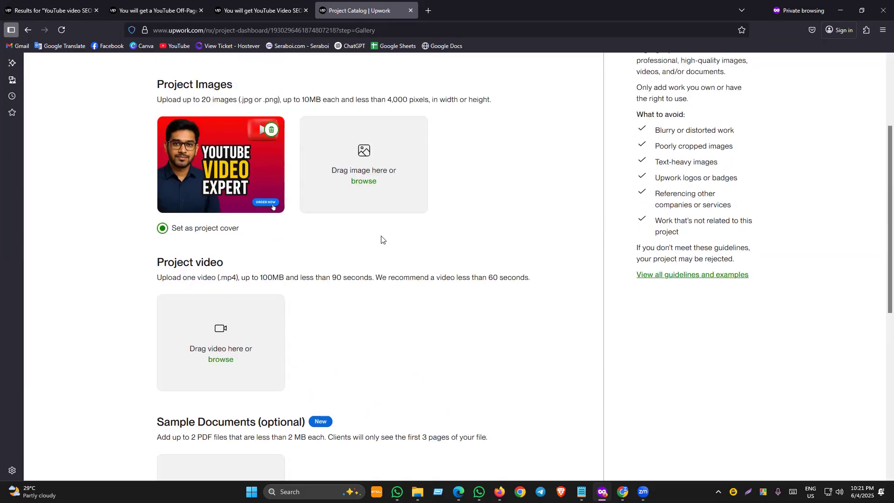
scroll(174, 224, up, 1)
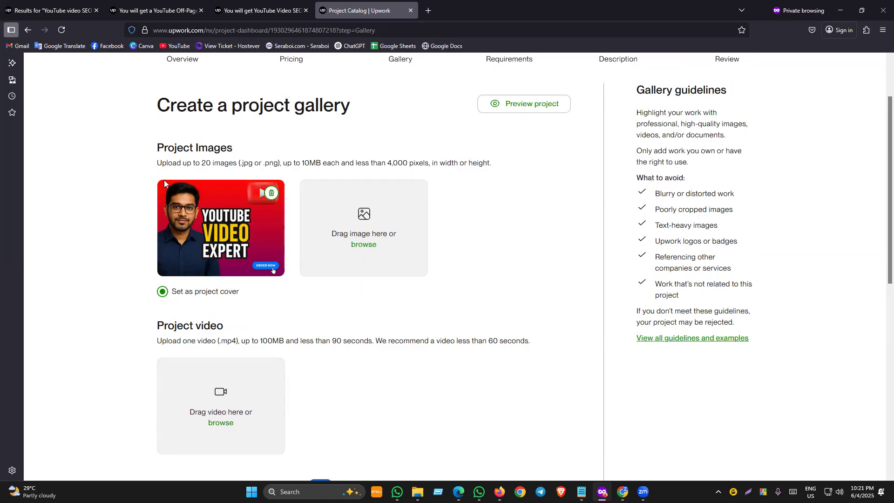
drag(256, 164, 157, 163)
click(300, 150)
Examine the cover image, service tiers and portfolio of the competing YouTube Video SEO project.
click(297, 3)
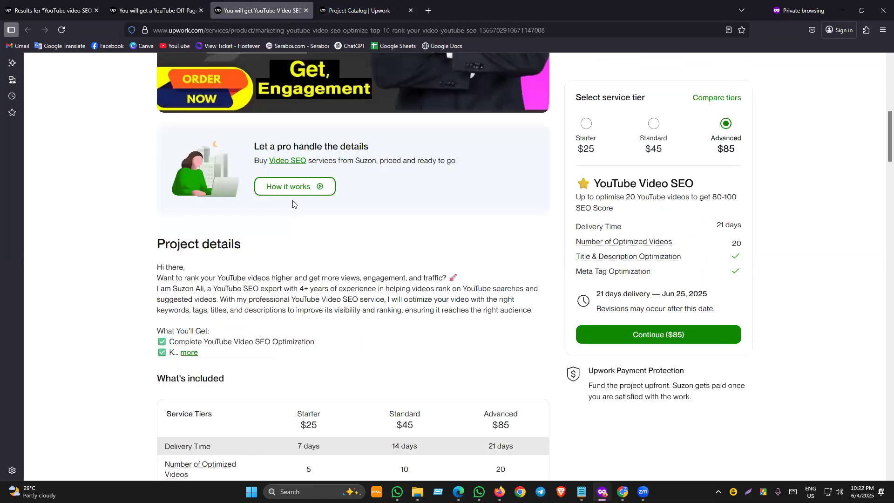
scroll(278, 220, up, 7)
scroll(279, 273, up, 3)
scroll(277, 284, down, 6)
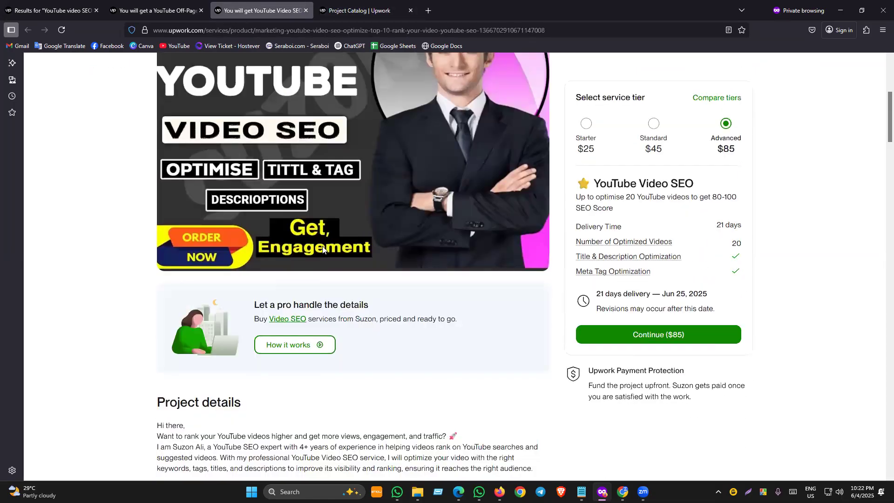
scroll(273, 312, down, 4)
scroll(275, 298, down, 7)
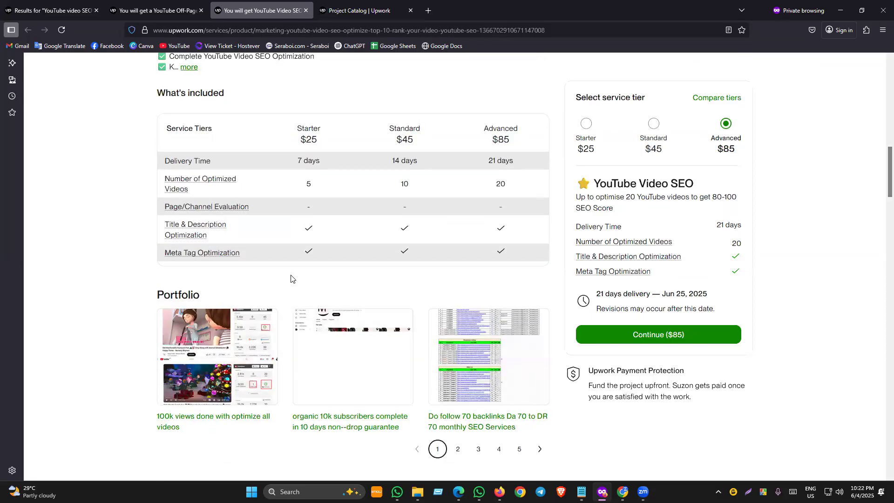
scroll(217, 204, up, 10)
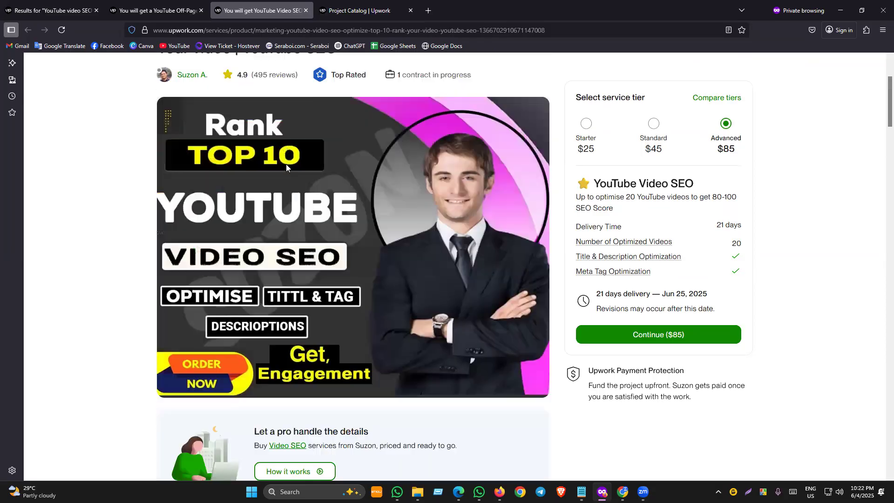
Examine the competing YouTube Off-Page SEO project's page, and go back to the YouTube Video SEO listing.
click(153, 11)
scroll(375, 262, up, 3)
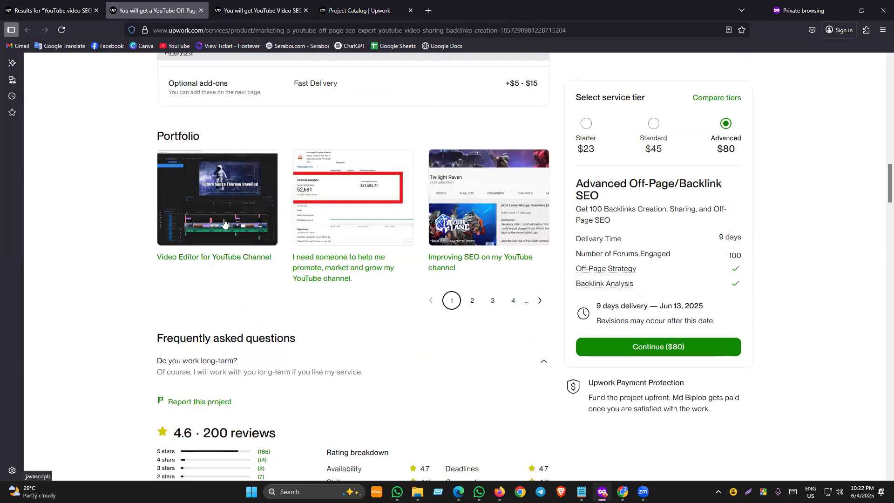
scroll(350, 252, up, 8)
scroll(328, 247, up, 10)
scroll(336, 272, down, 2)
click(261, 11)
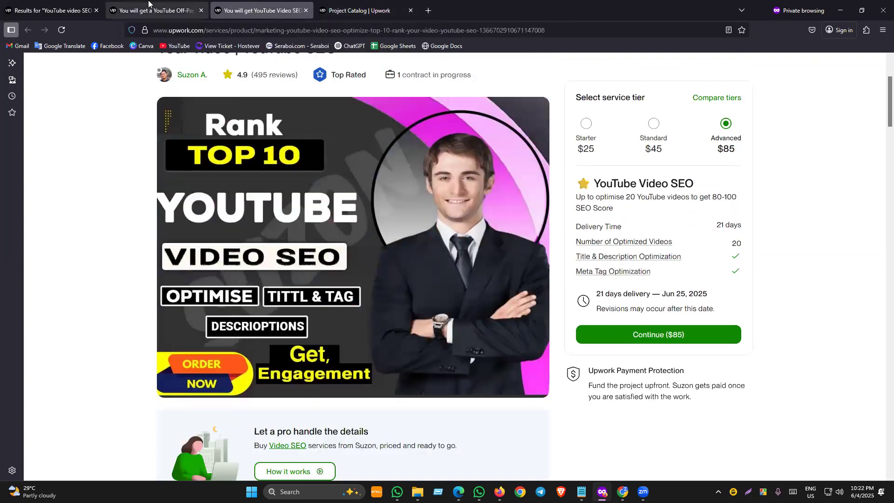
Close the YouTube Off-Page SEO listing and return to the project's gallery setup.
click(163, 4)
key(ctrl+w)
click(252, 10)
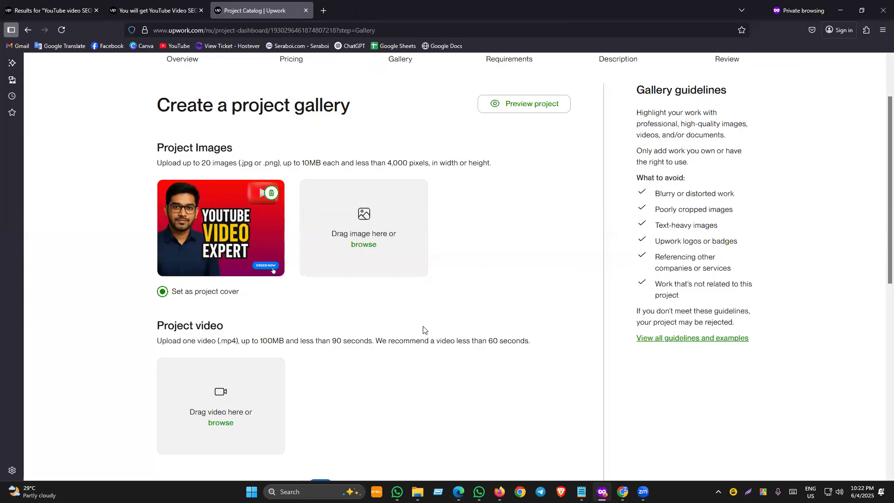
Check the optional sample documents section and uploaded cover image, and continue to the Requirements stage without adding documents.
scroll(302, 396, down, 6)
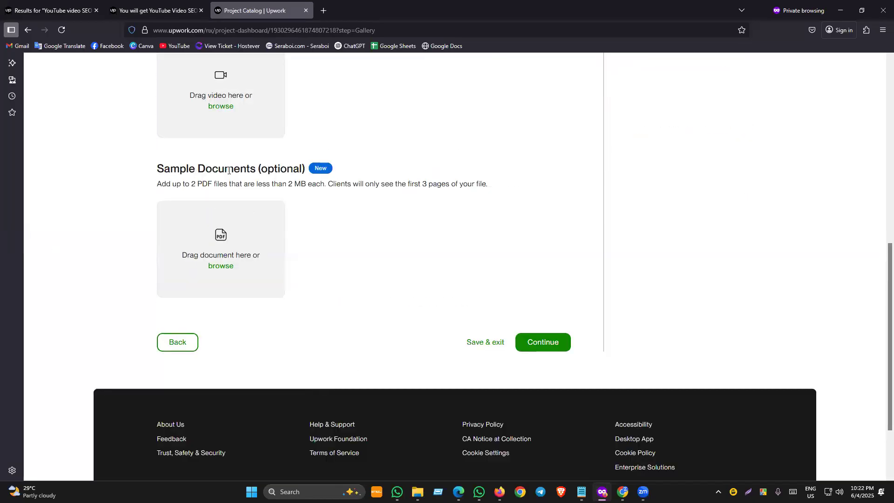
drag(125, 176, 335, 267)
click(335, 268)
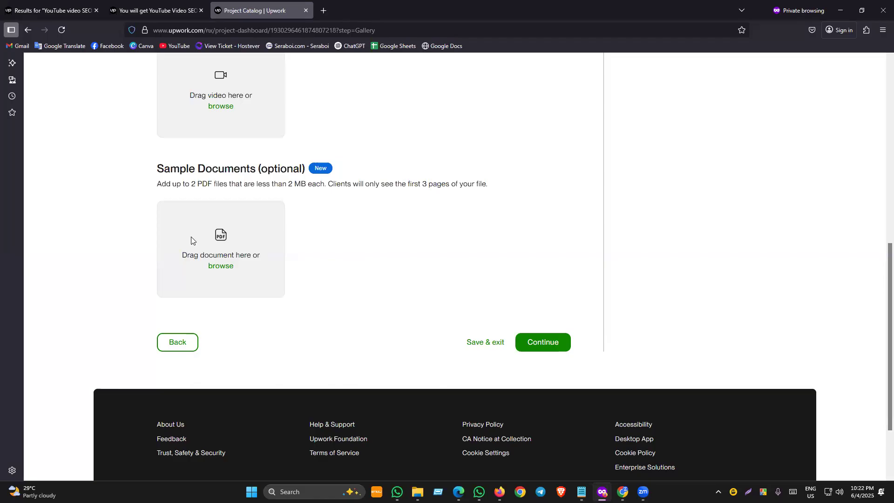
scroll(274, 360, up, 7)
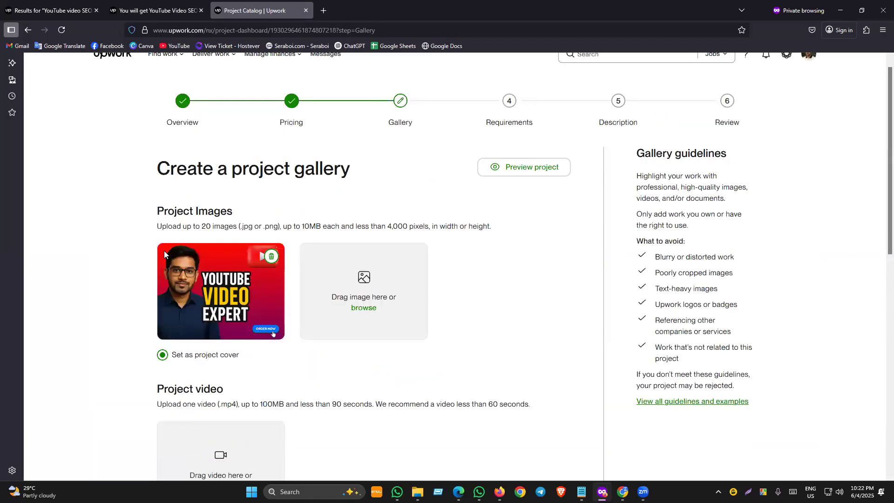
scroll(467, 326, down, 10)
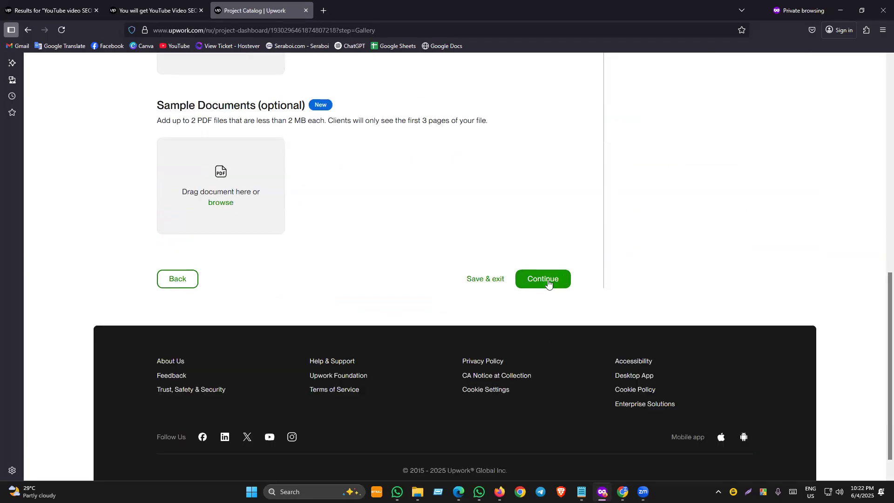
click(543, 278)
scroll(301, 291, up, 3)
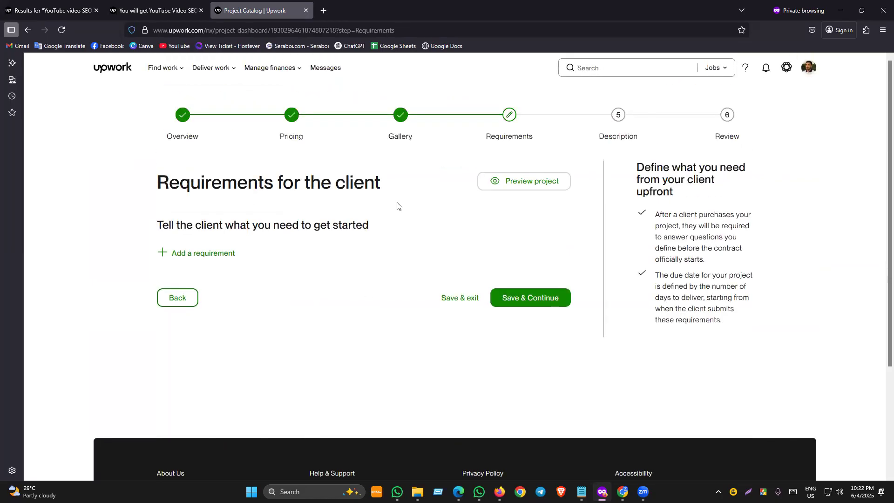
Start a new client requirement with "1", and ask ChatGPT for suggestions by submitting "Requirements for the client".
click(200, 254)
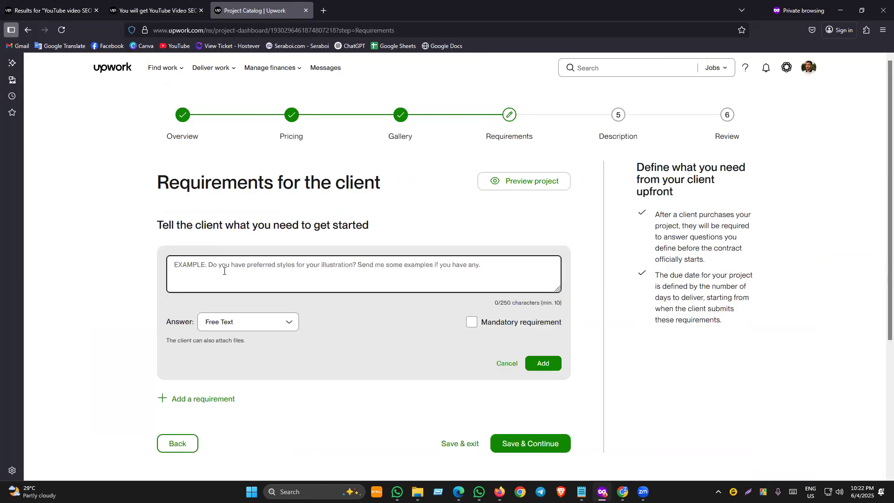
text(1)
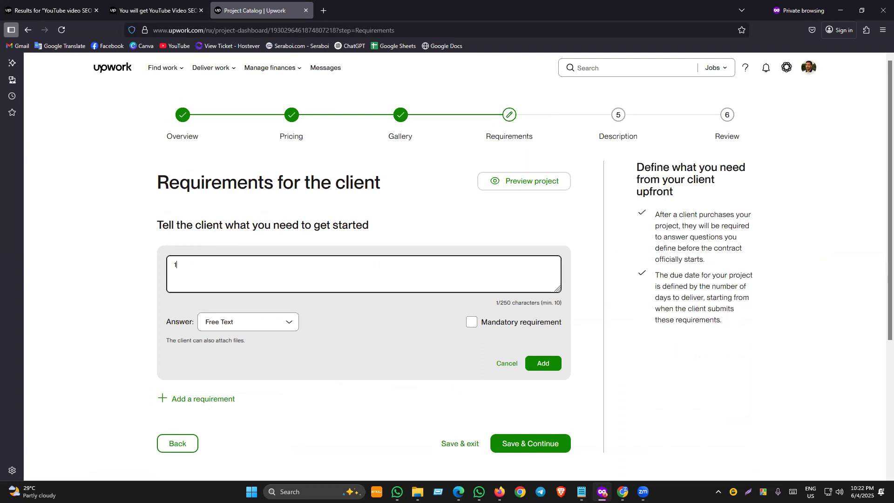
triple_click(343, 183)
key(ctrl+c)
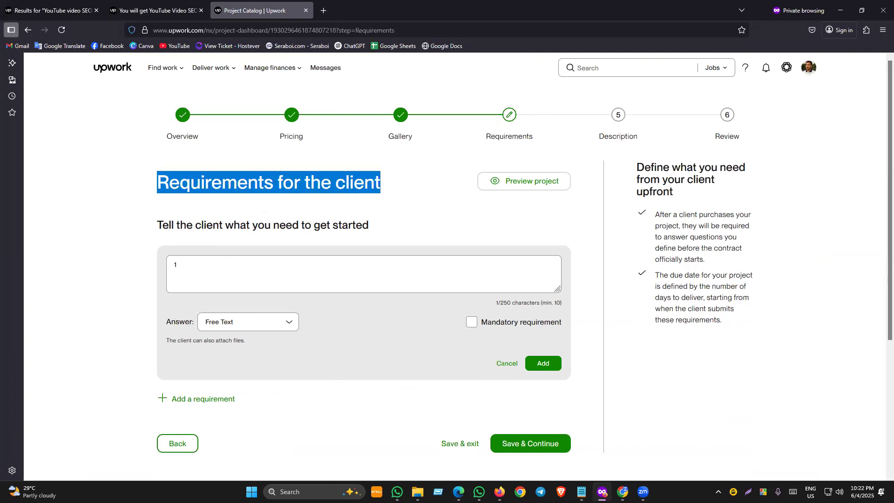
key(alt+Tab)
click(405, 426)
key(ctrl+v)
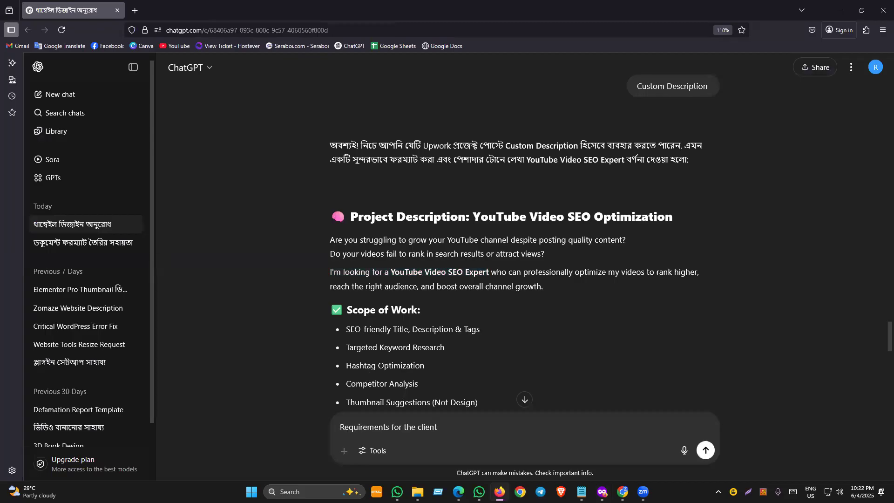
key(Return)
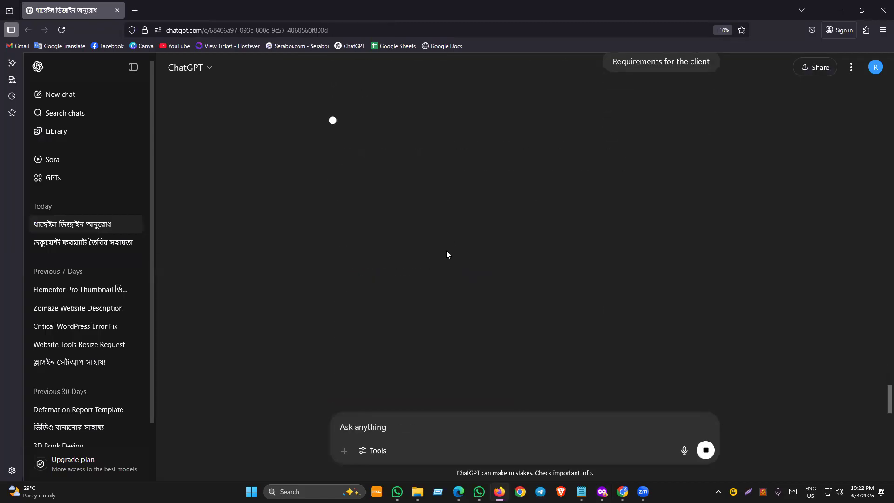
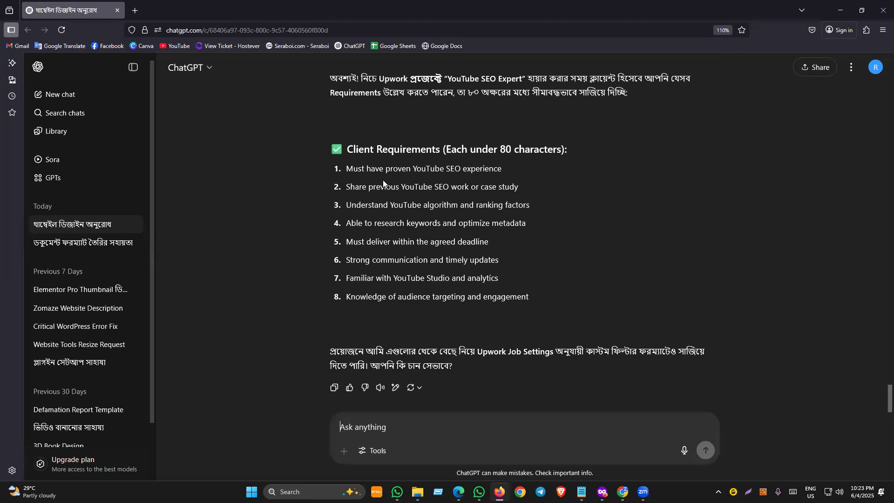
Return to the Upwork requirements form and complete the requirement text as "1. YouTube Channel Editor Access".
key(alt+Tab)
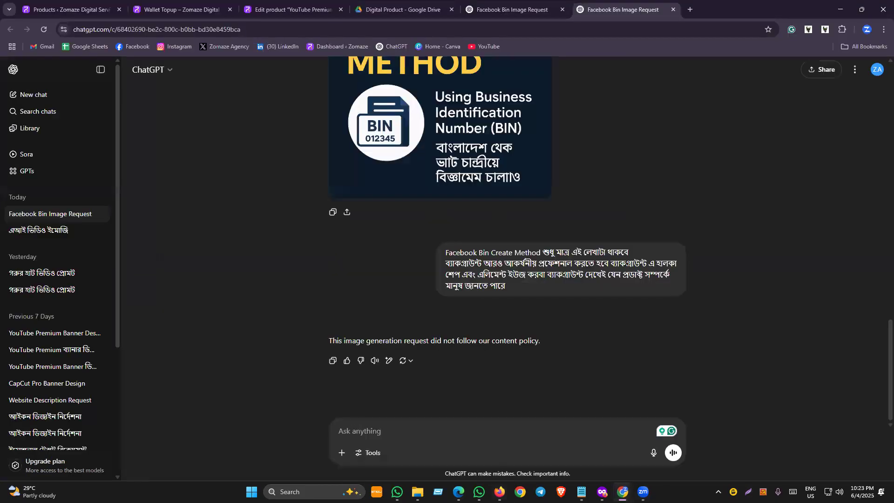
key(alt+Tab)
key(alt+Tab)
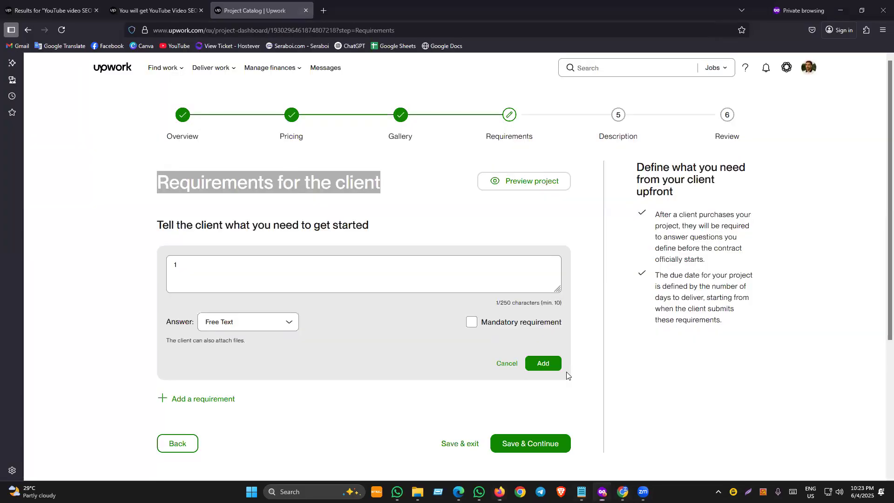
click(228, 261)
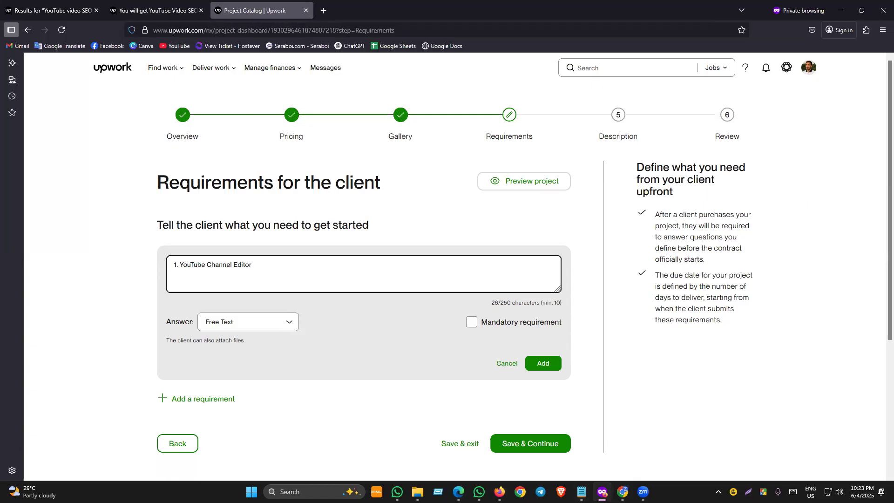
text(ccess)
click(293, 239)
click(285, 264)
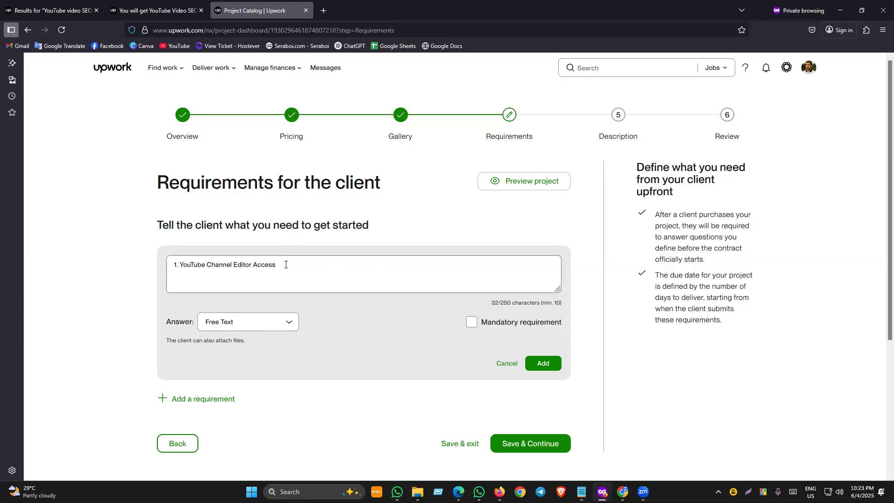
Replace "Editor" with "manager" in the requirement text so it asks for YouTube Channel manager Access.
click(293, 235)
click(231, 264)
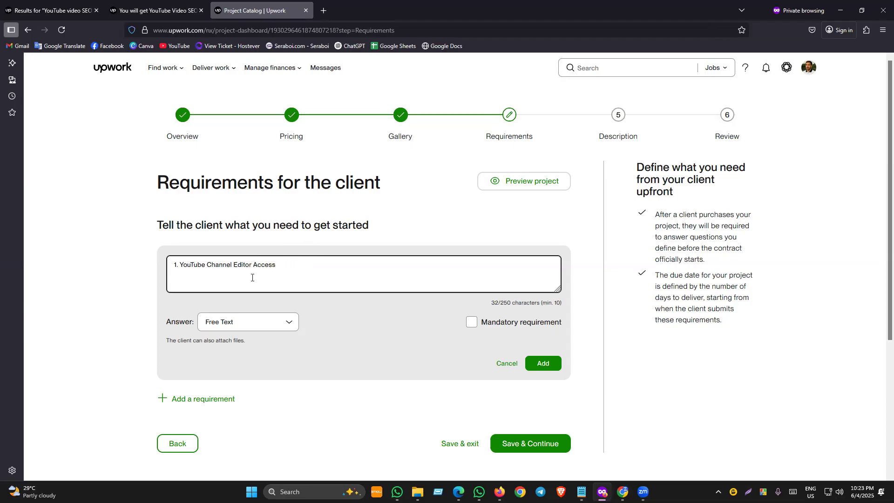
double_click(245, 264)
text(manager)
drag(141, 178, 482, 177)
click(291, 264)
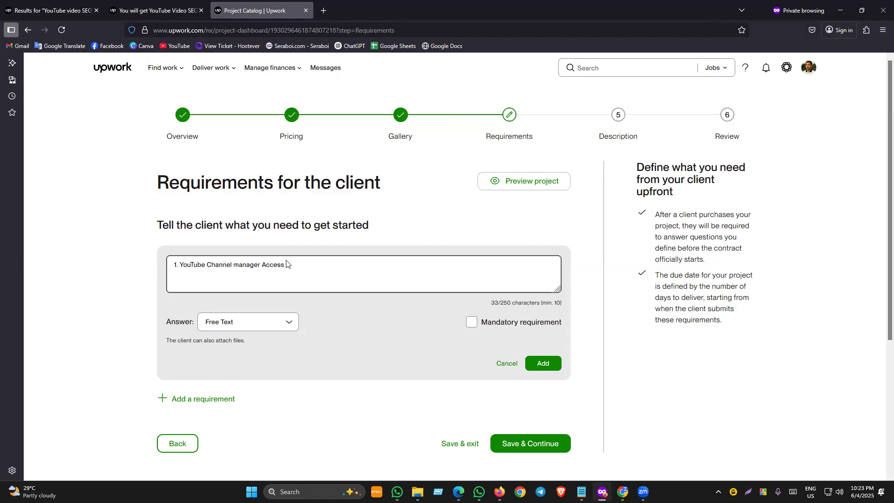
drag(301, 266, 168, 266)
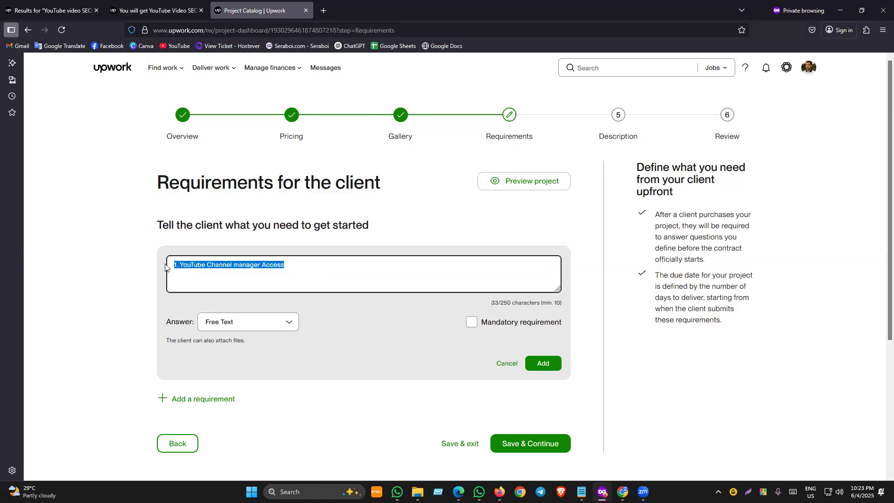
click(112, 264)
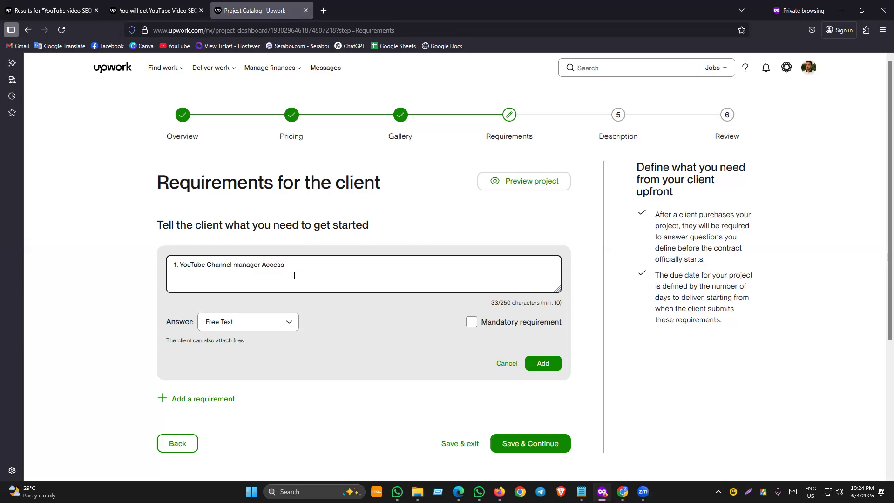
click(331, 327)
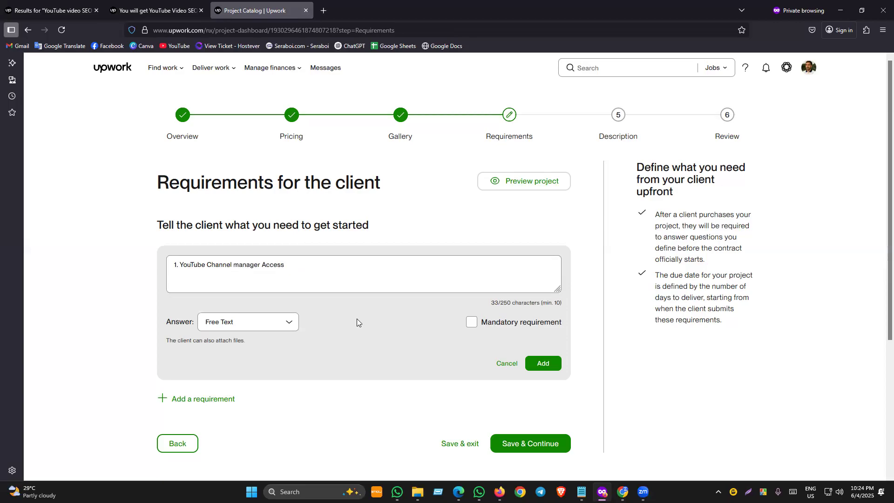
click(334, 259)
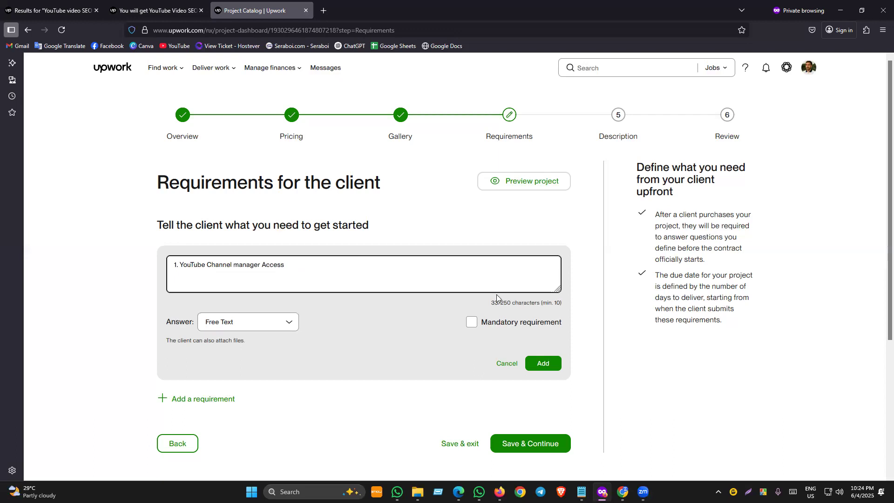
drag(285, 265, 134, 259)
click(134, 260)
click(176, 276)
Look through the competing YouTube Video SEO listing for its project completion steps and expand its client requirements.
click(154, 10)
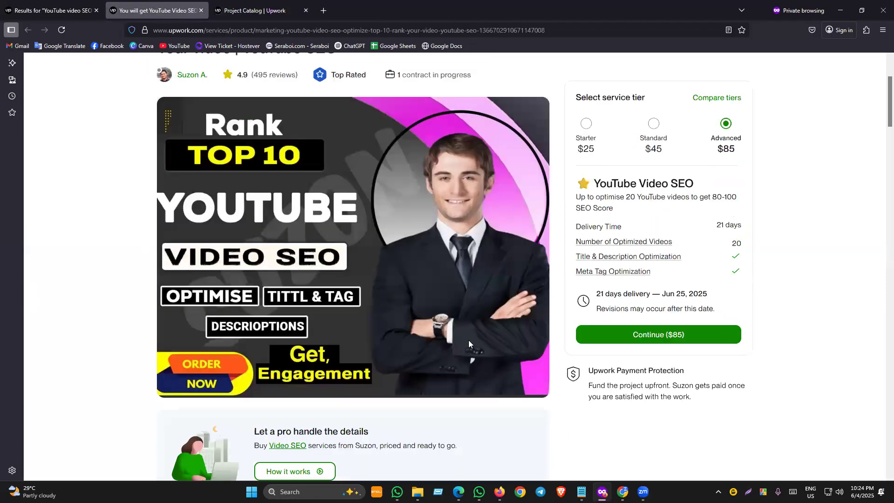
scroll(469, 344, down, 20)
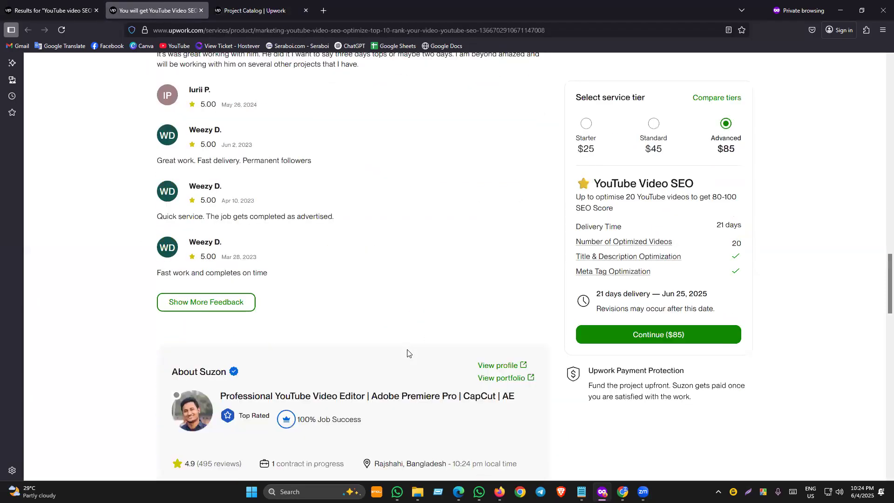
scroll(407, 353, down, 10)
scroll(293, 281, down, 5)
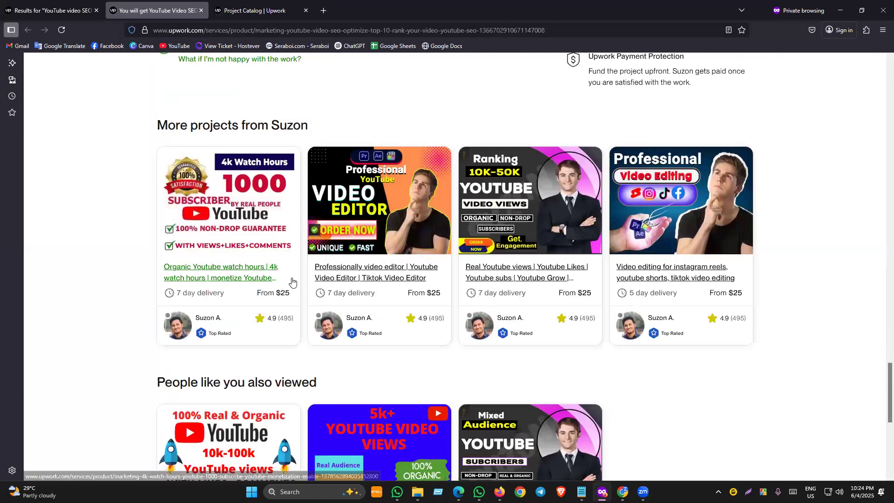
scroll(292, 282, down, 6)
scroll(299, 303, up, 13)
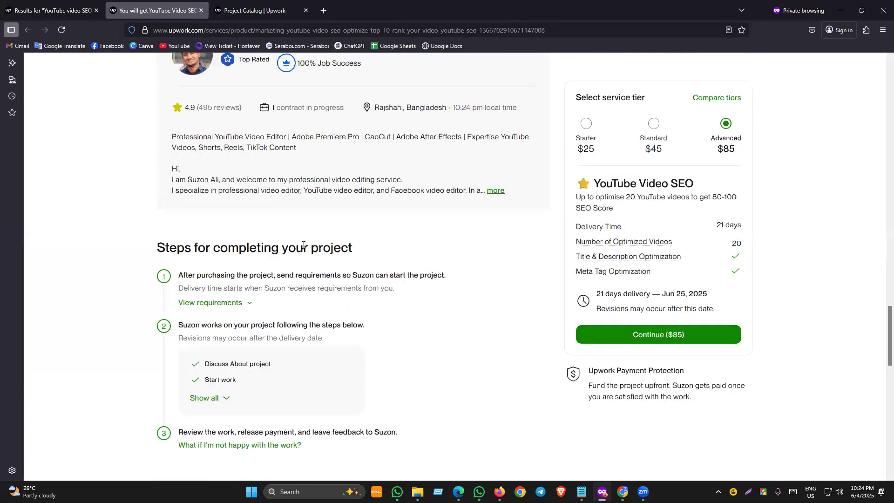
scroll(310, 304, up, 3)
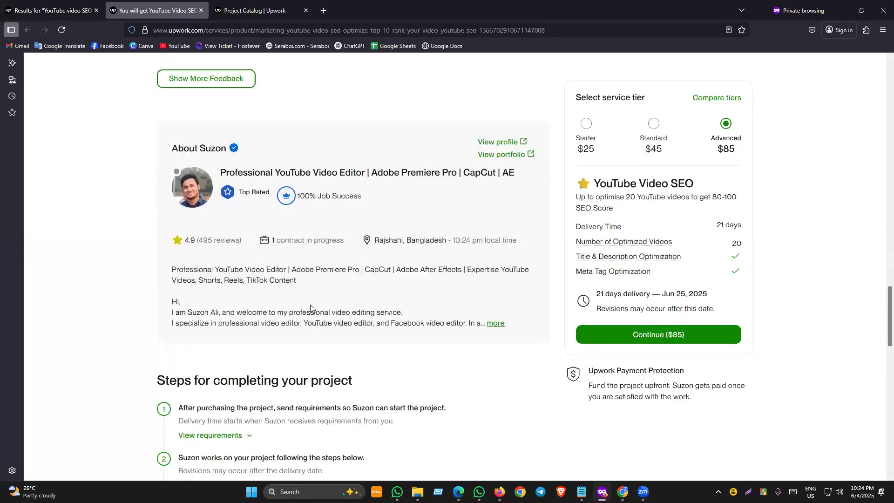
scroll(310, 305, down, 1)
click(245, 398)
scroll(252, 356, down, 3)
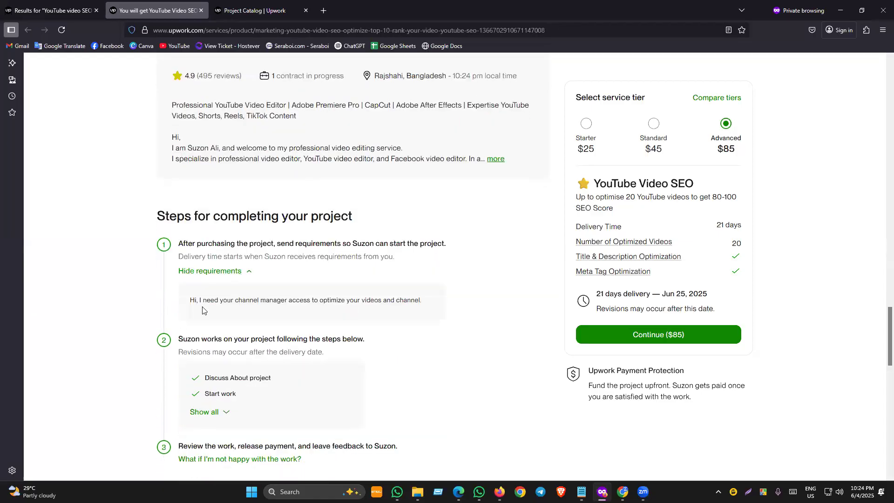
Examine how the competing listing words its request for channel manager access from the client.
drag(200, 302, 422, 308)
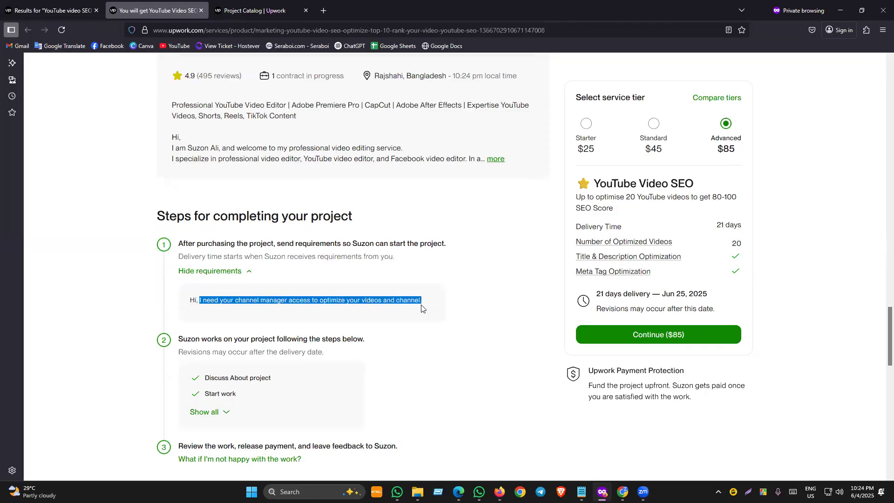
click(250, 289)
drag(180, 245, 444, 248)
click(169, 303)
drag(201, 302, 345, 302)
click(201, 307)
drag(200, 302, 232, 302)
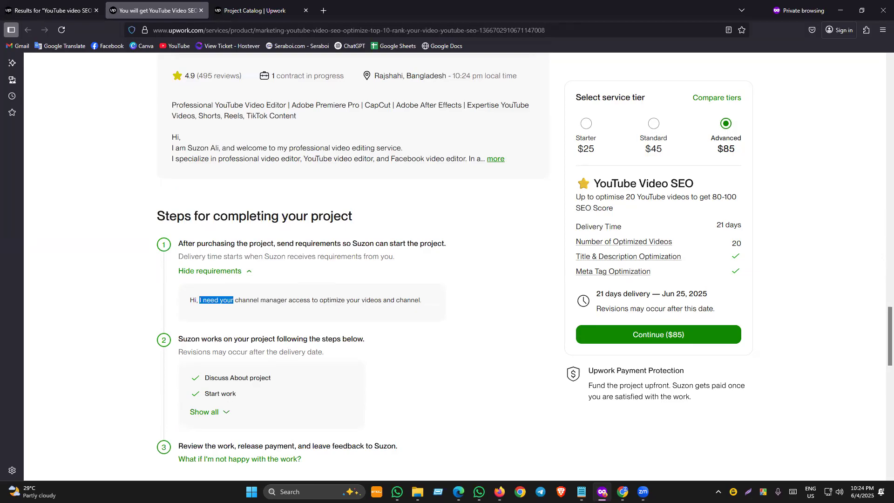
Return to the project's requirement form and insert "I need your" before "YouTube Channel manager Access".
click(250, 4)
click(190, 267)
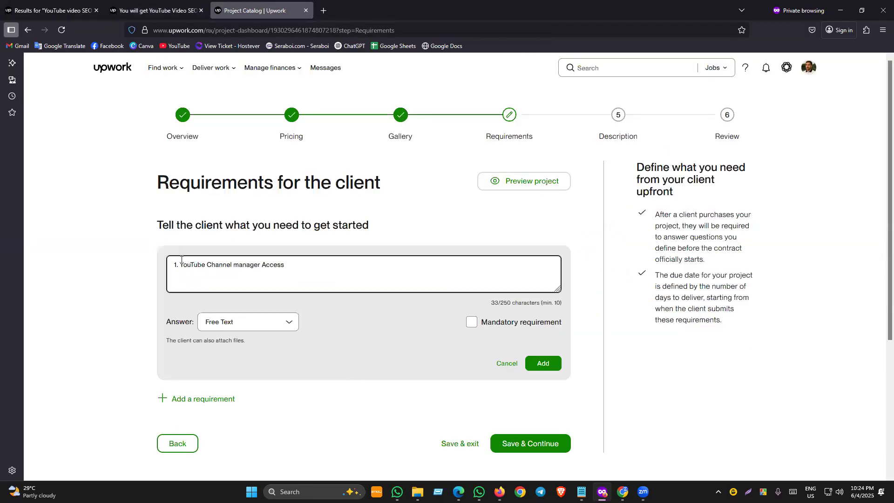
text(I need your)
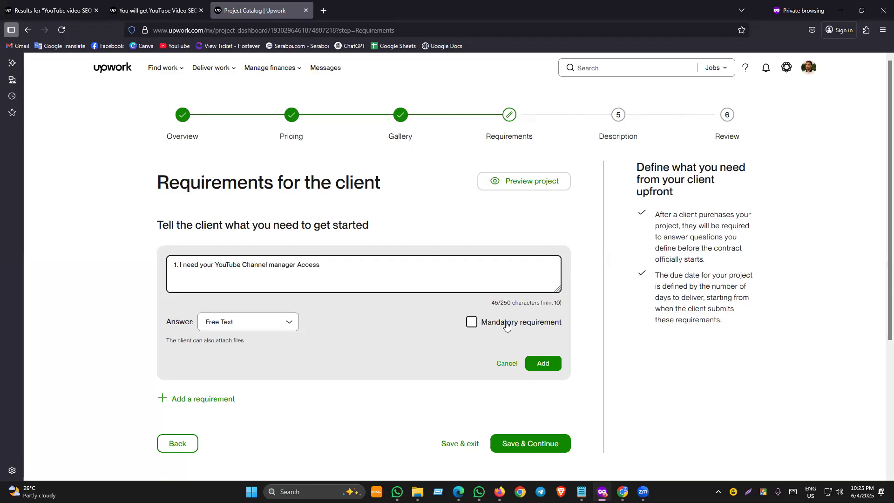
Make the YouTube channel manager access requirement mandatory and add it to the project.
drag(480, 323, 588, 334)
click(587, 335)
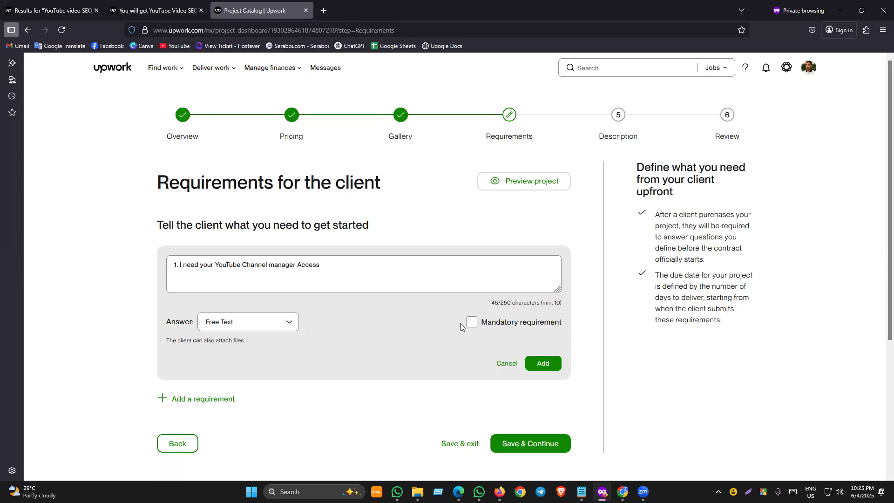
click(471, 322)
click(354, 266)
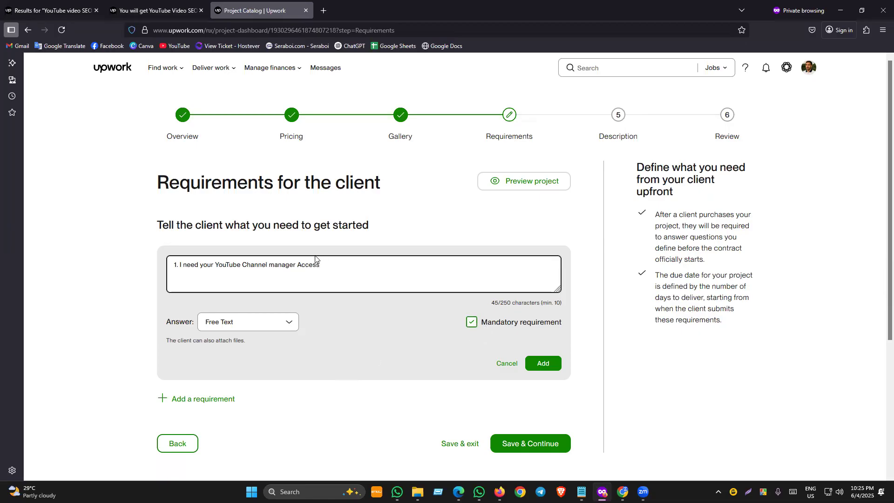
drag(326, 265, 4, 266)
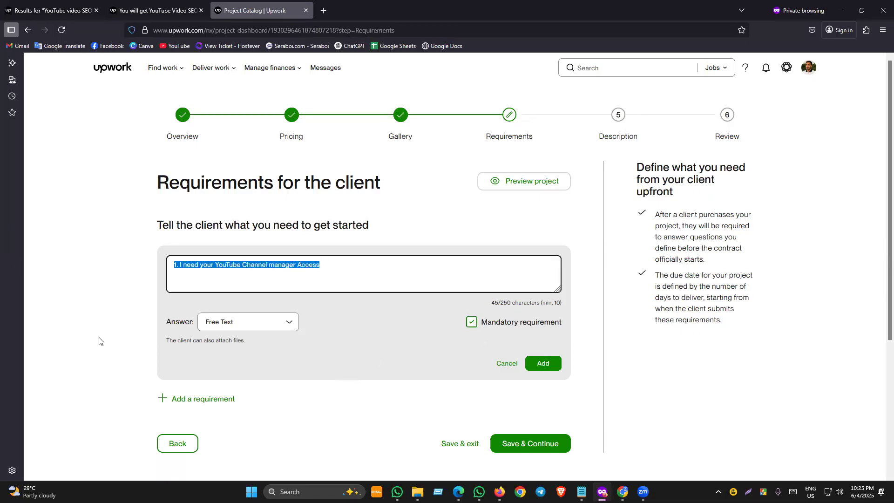
click(106, 372)
click(543, 364)
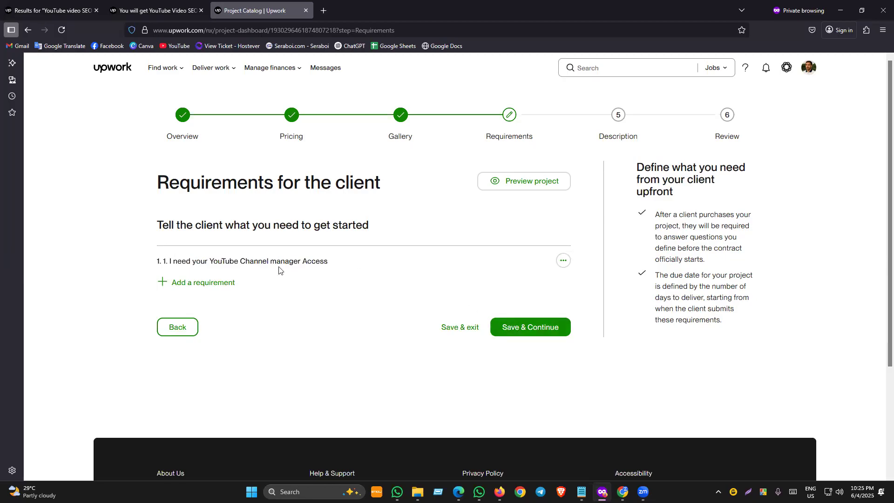
Edit the added requirement to remove its typed "1." prefix, and save it.
click(563, 261)
click(460, 289)
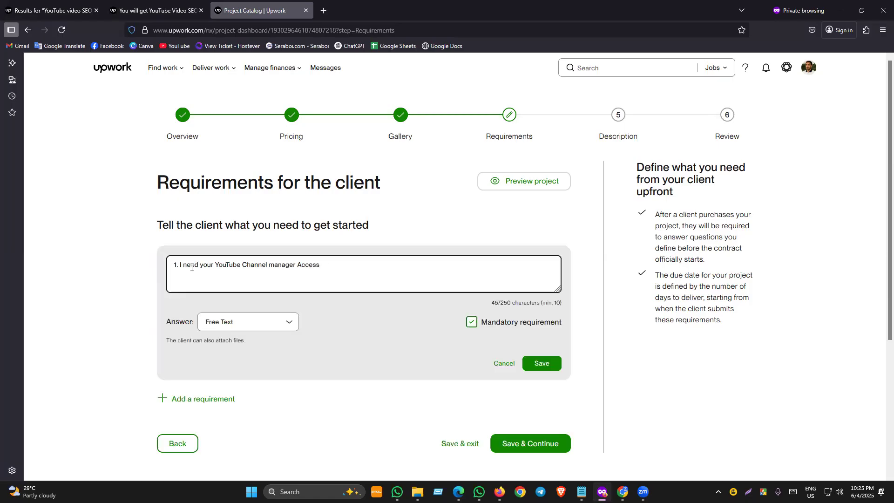
drag(179, 263, 67, 264)
key(BackSpace)
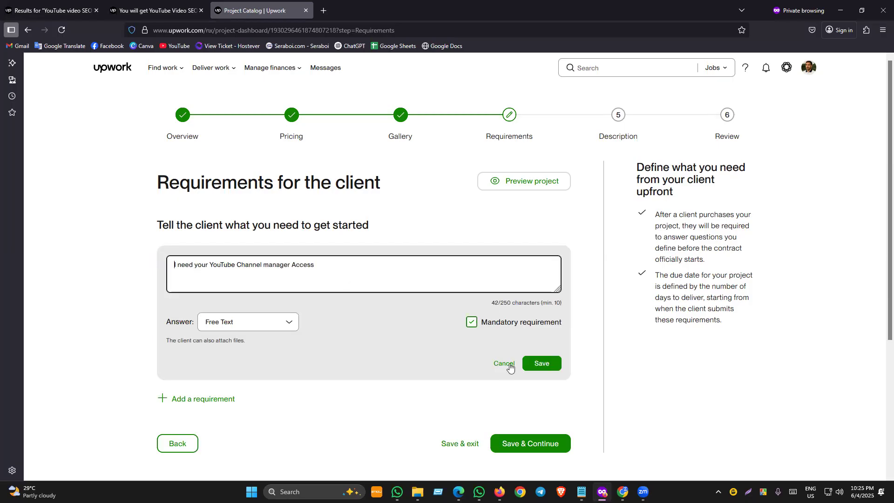
click(543, 366)
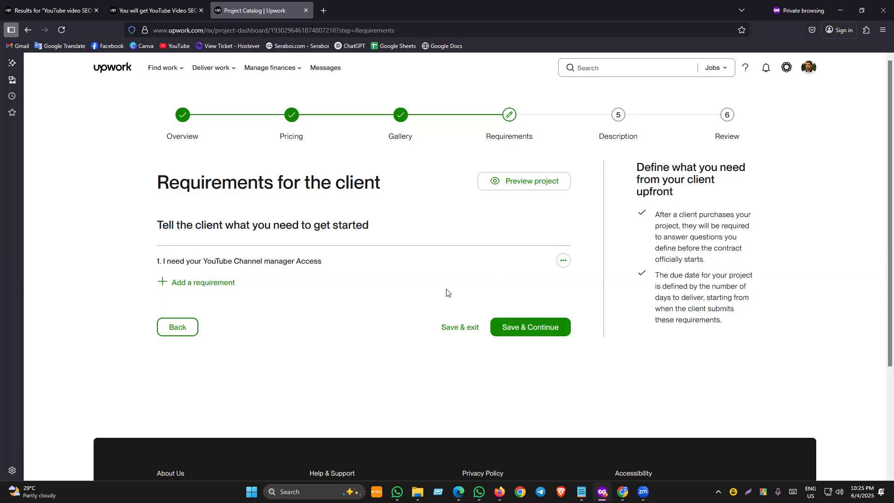
Save the requirements and continue to the Description stage, looking over its summary, project steps and FAQ sections.
click(526, 332)
click(220, 272)
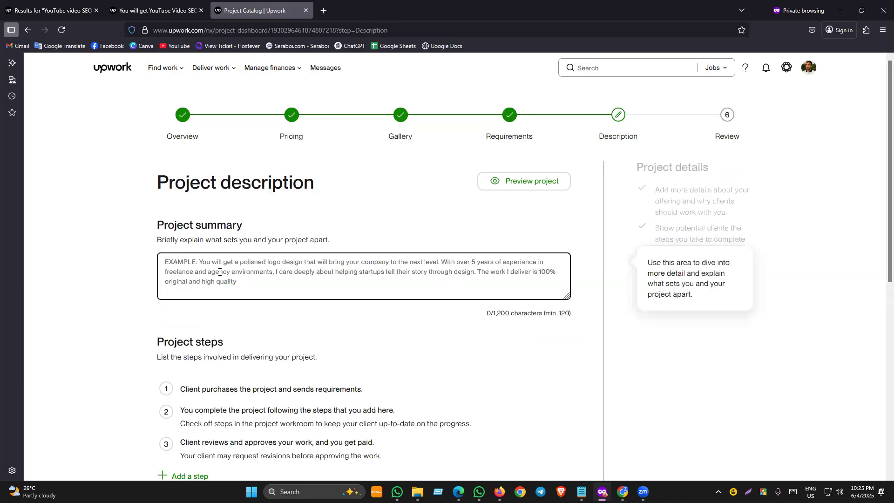
scroll(213, 301, down, 5)
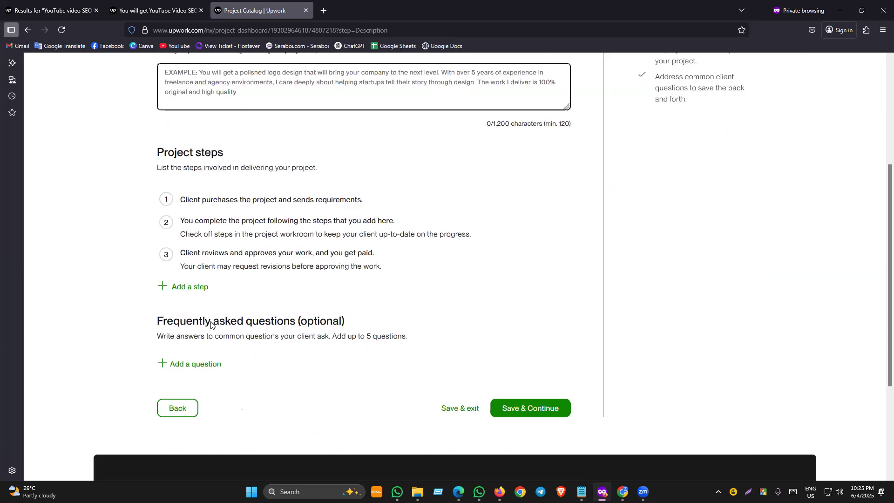
Examine the Description stage's project summary instructions, character limits, project steps and FAQ section.
scroll(209, 320, up, 2)
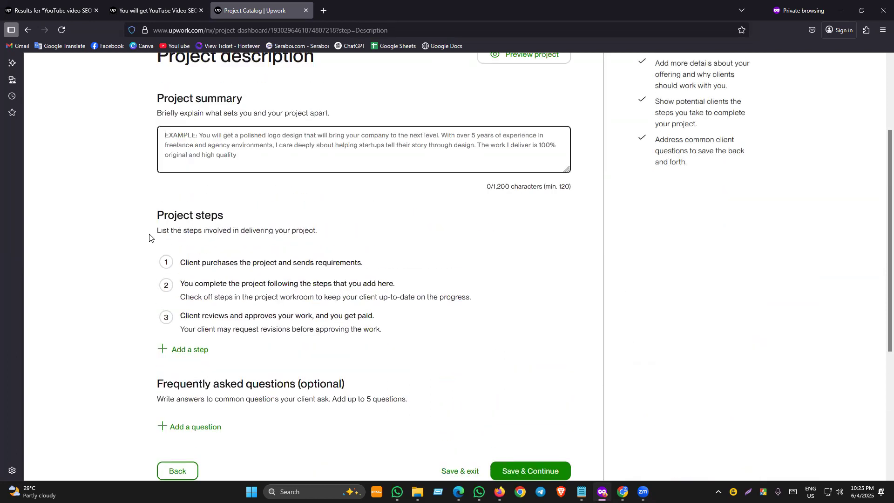
scroll(149, 260, up, 2)
scroll(146, 291, down, 4)
scroll(146, 292, up, 4)
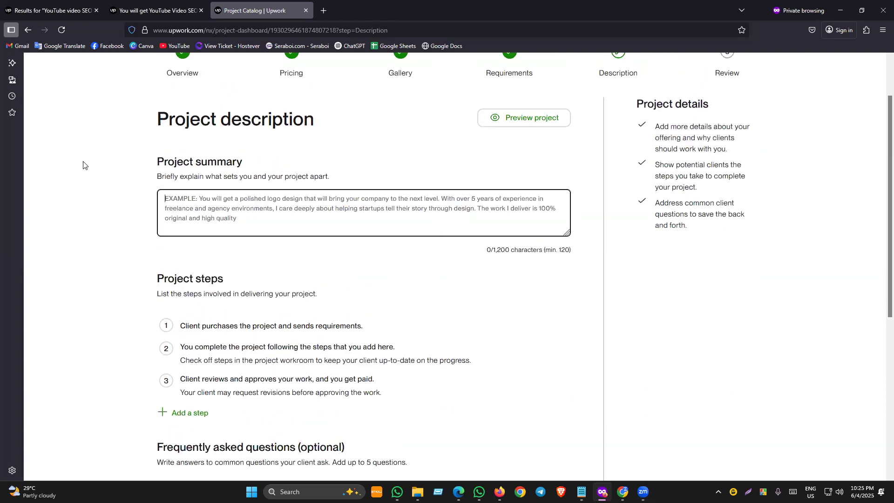
scroll(185, 178, up, 2)
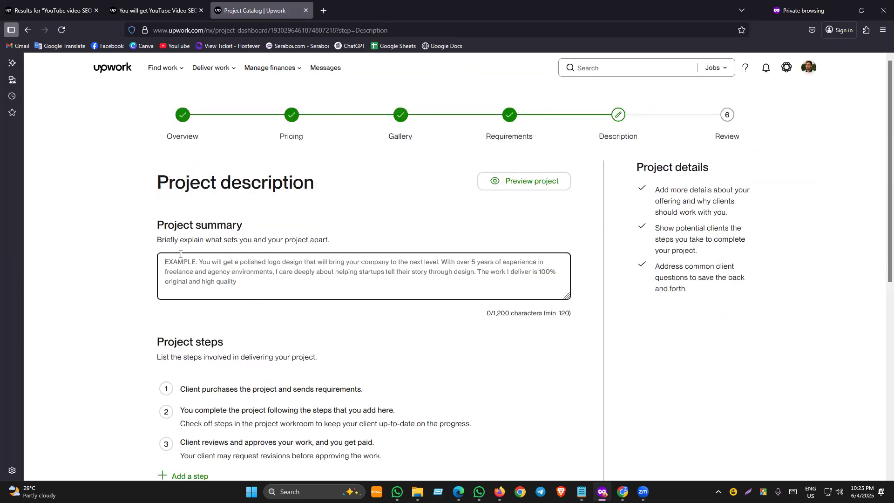
scroll(180, 254, down, 2)
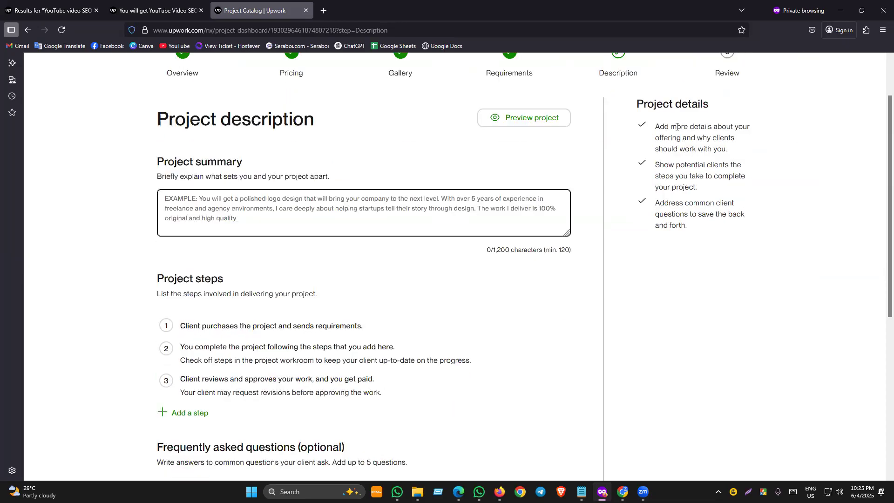
scroll(260, 154, up, 1)
click(211, 194)
drag(157, 193, 359, 224)
click(344, 244)
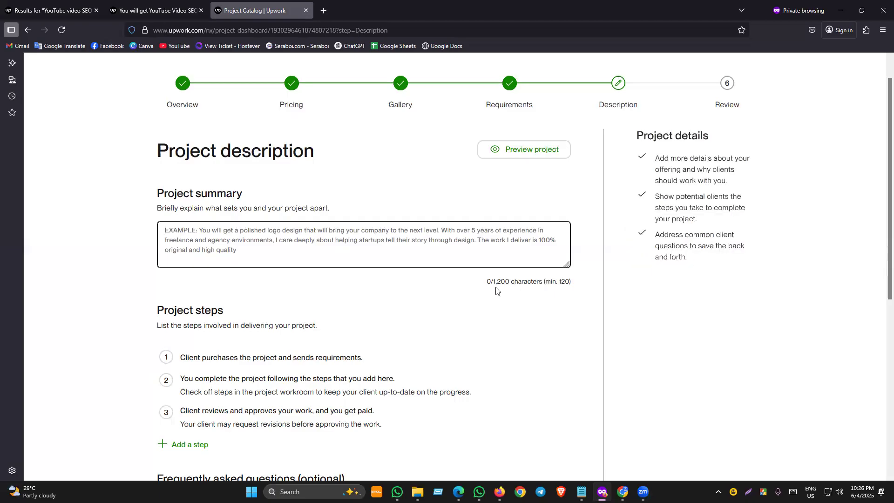
drag(494, 281, 569, 283)
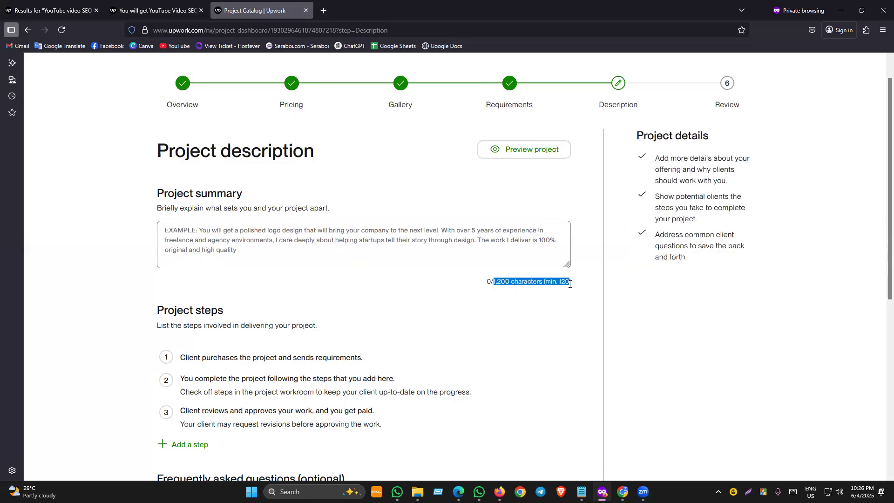
click(542, 283)
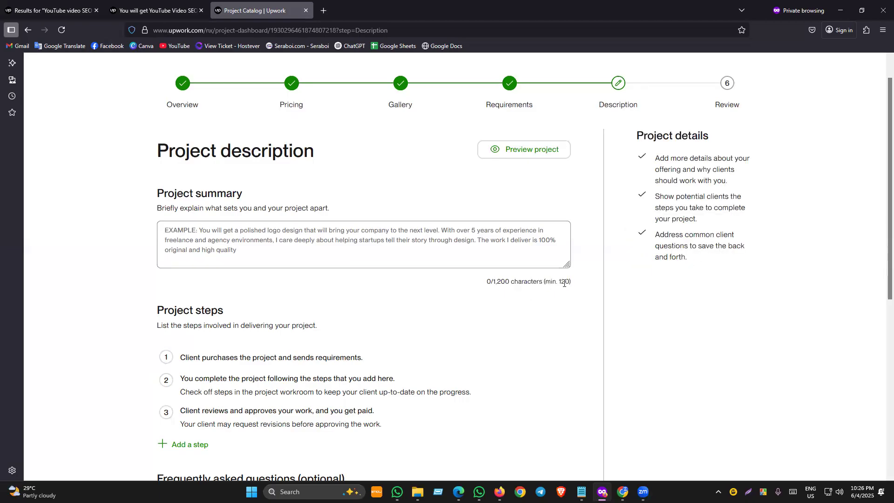
drag(561, 281, 576, 282)
click(515, 288)
click(369, 242)
click(237, 237)
click(363, 287)
Copy the Project summary heading and its instruction, switch to ChatGPT, and send them as a prompt in the existing chat.
drag(156, 192, 335, 207)
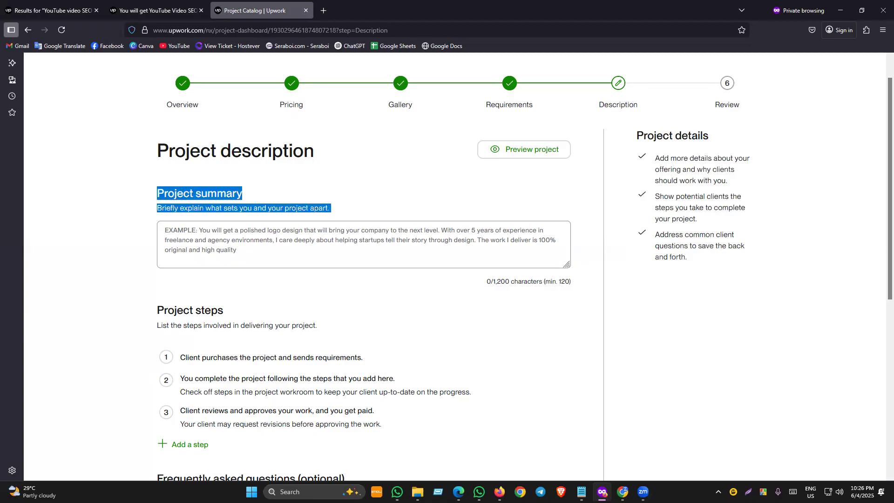
key(ctrl+c)
click(499, 491)
key(ctrl+v)
key(Return)
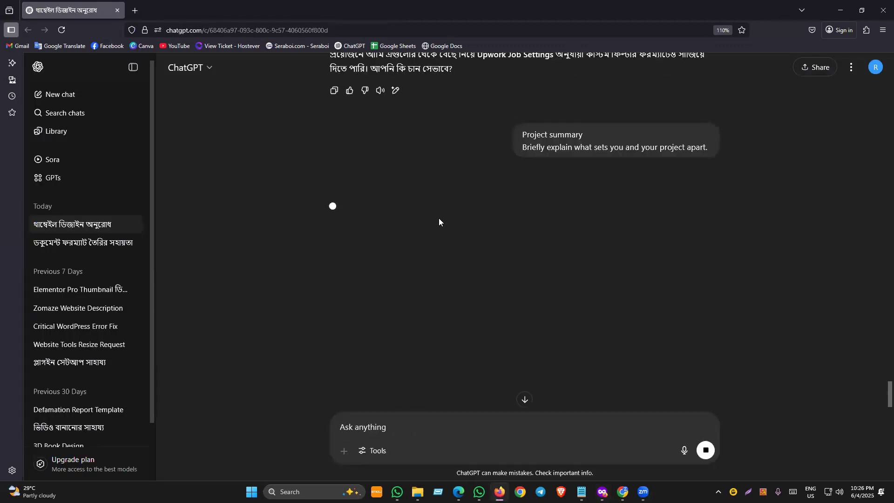
Review ChatGPT's project summary reply and its suggested alternatives together with the earlier messages in the chat.
scroll(257, 201, up, 2)
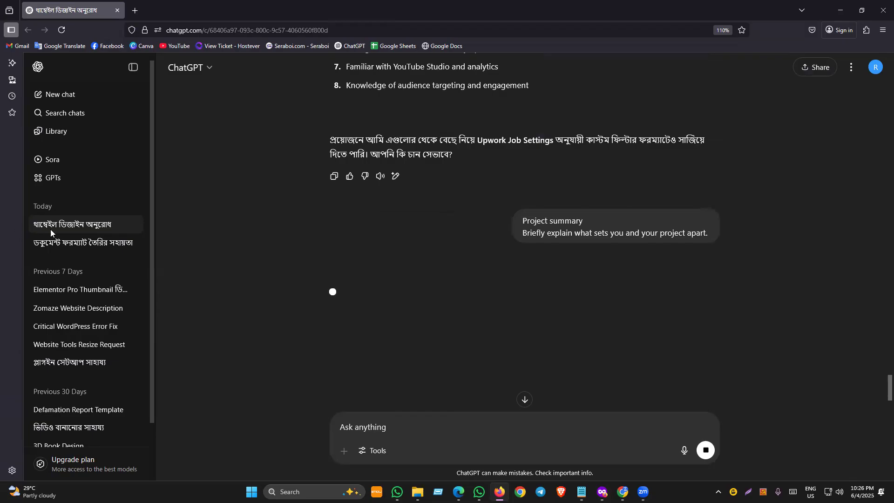
scroll(343, 255, up, 5)
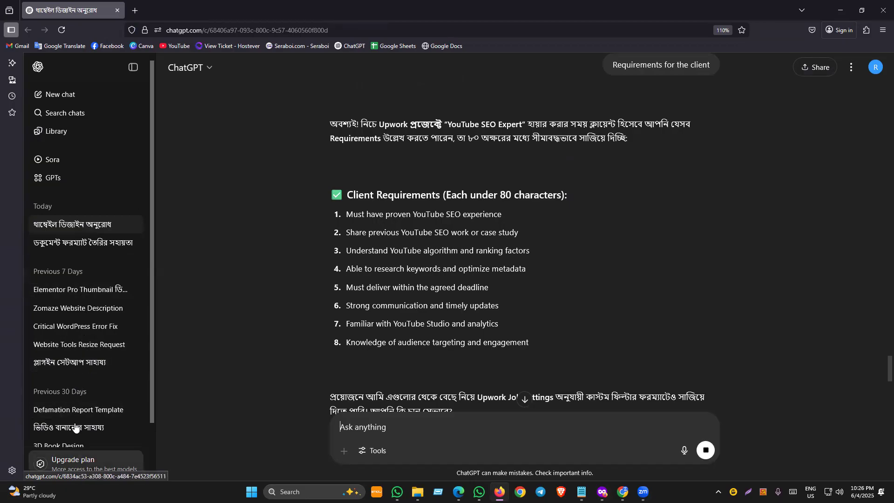
scroll(426, 251, up, 3)
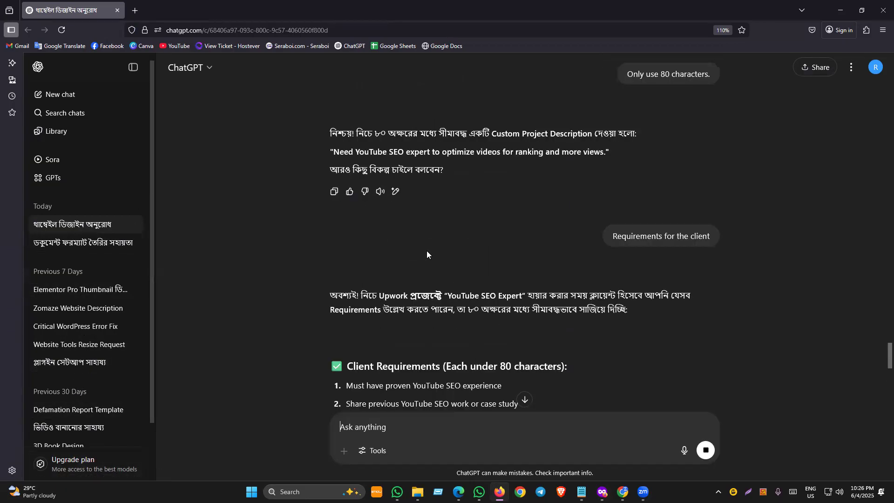
scroll(427, 251, up, 5)
drag(882, 340, 872, 287)
scroll(861, 377, down, 10)
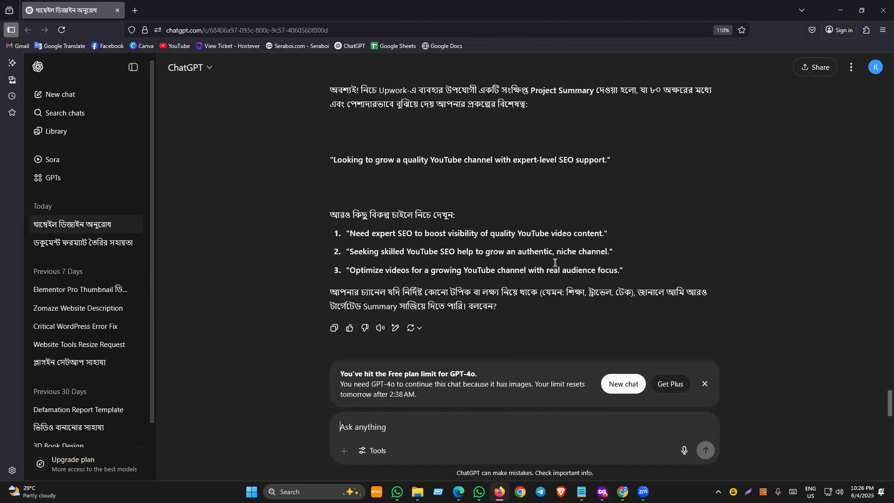
scroll(504, 251, up, 5)
scroll(498, 280, down, 5)
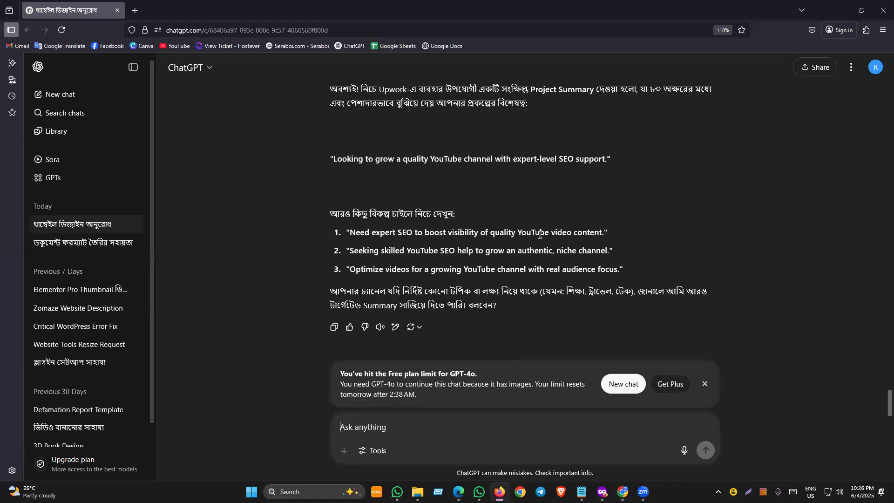
scroll(349, 191, up, 3)
scroll(227, 188, up, 5)
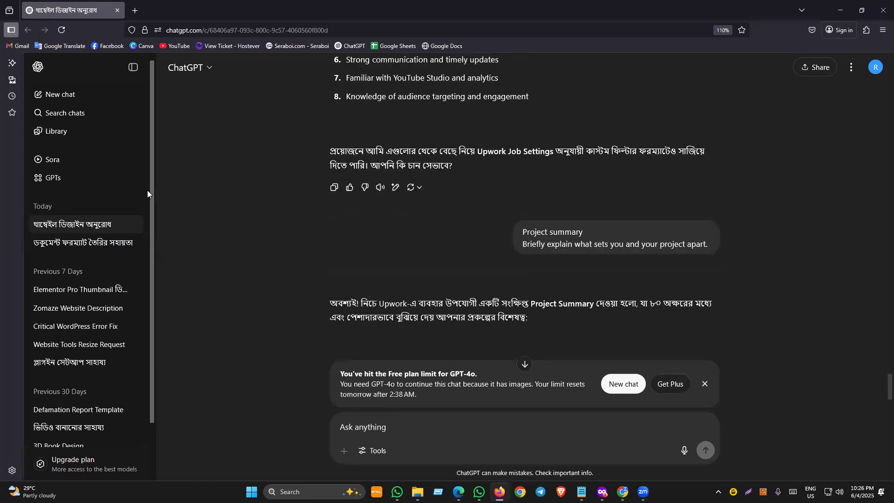
scroll(837, 180, down, 4)
scroll(460, 214, down, 1)
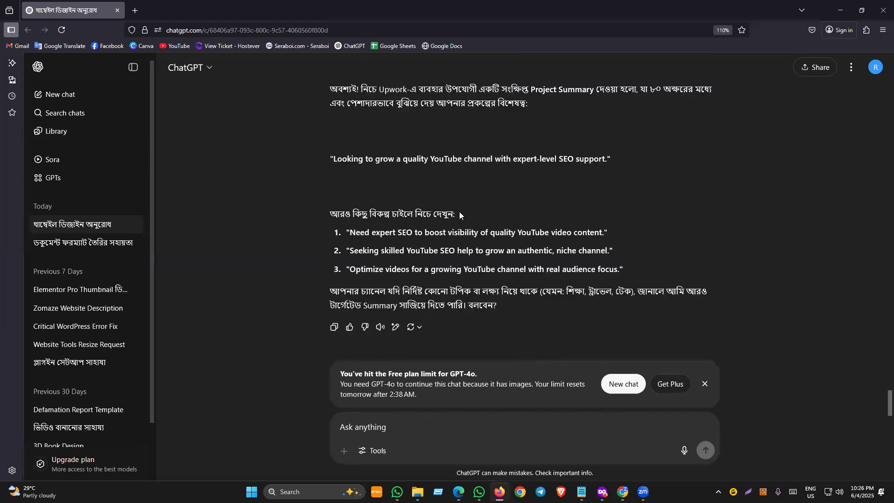
scroll(591, 271, up, 5)
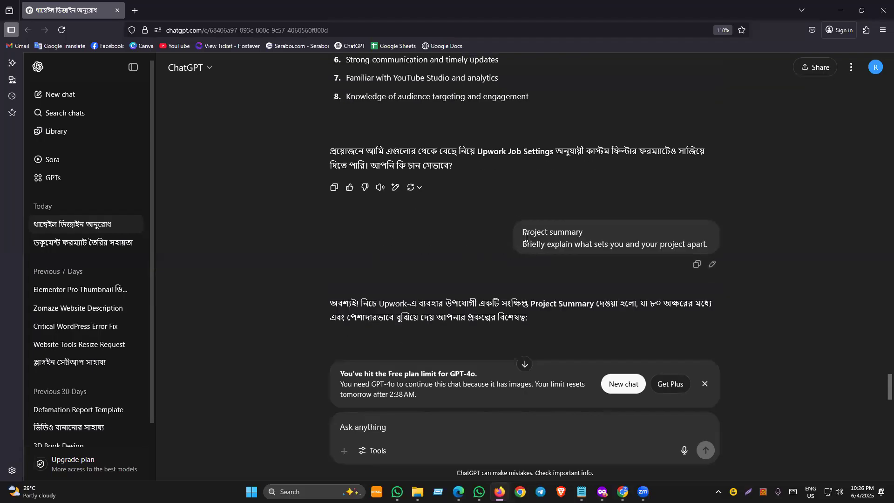
drag(519, 229, 727, 246)
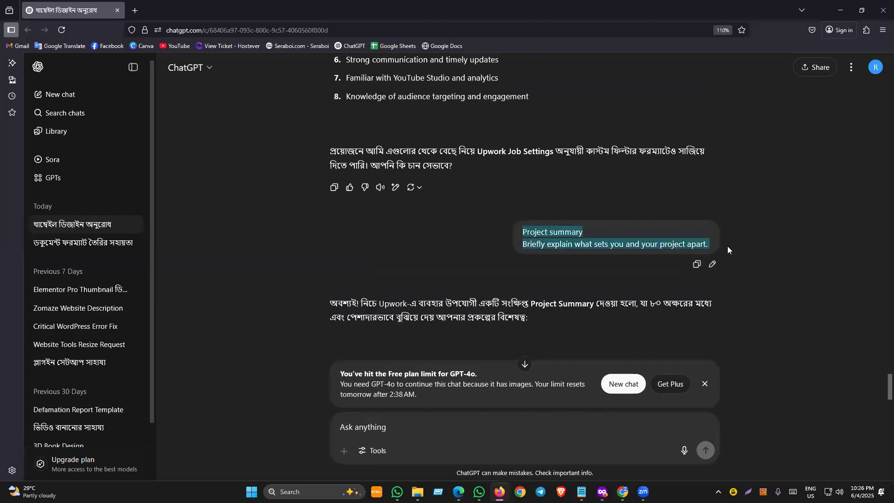
click(623, 384)
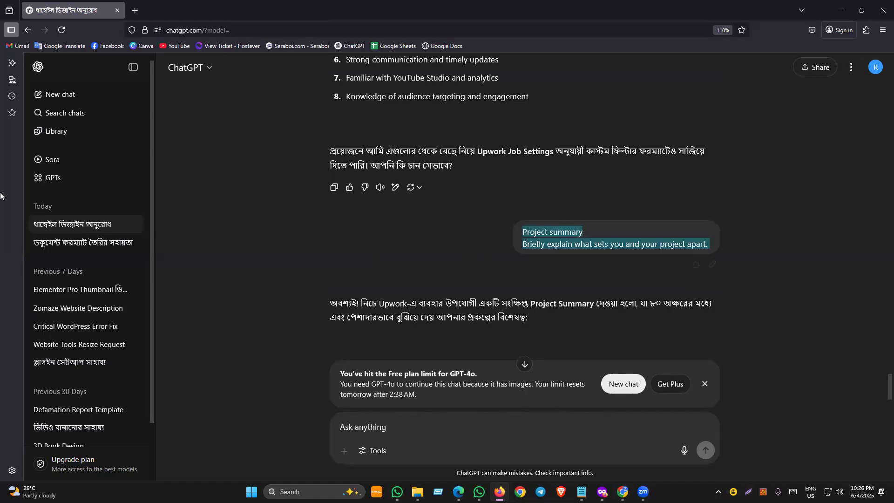
click(351, 250)
key(ctrl+v)
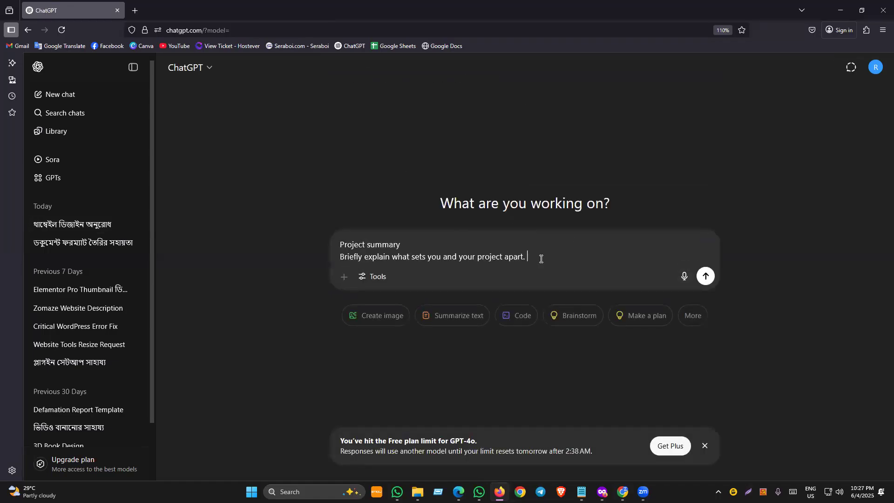
key(shift+Up)
key(shift+Up)
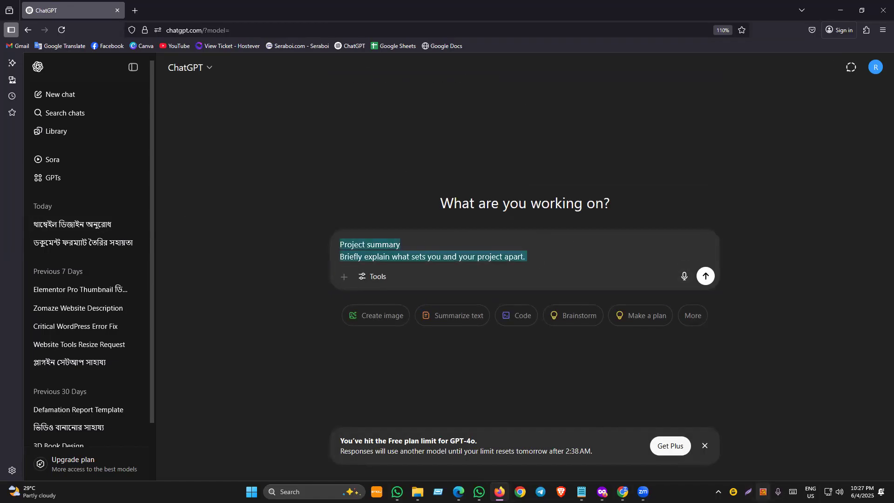
Copy the Bengali Upwork title request about YouTube Video SEO Expert from the earlier chat and paste it alone into a new chat's prompt.
click(79, 226)
scroll(602, 215, up, 20)
scroll(879, 311, up, 15)
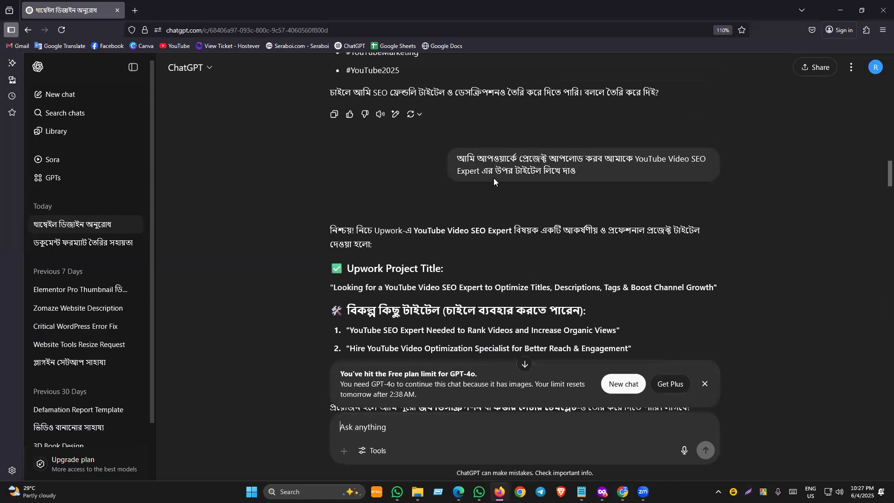
drag(457, 159, 680, 187)
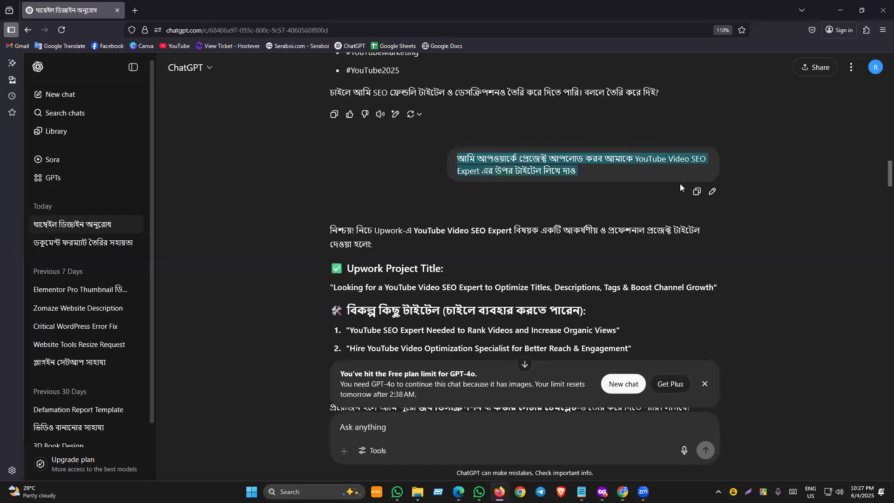
click(61, 94)
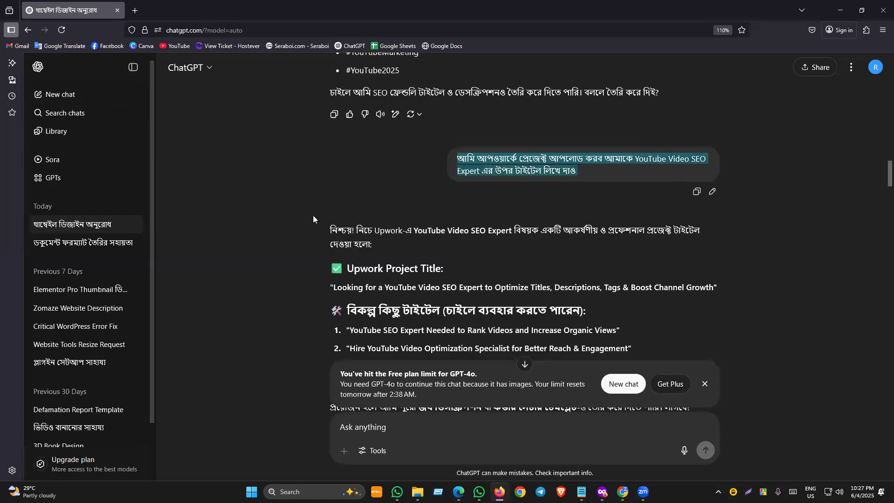
key(ctrl+v)
key(ctrl+v)
key(ctrl+a)
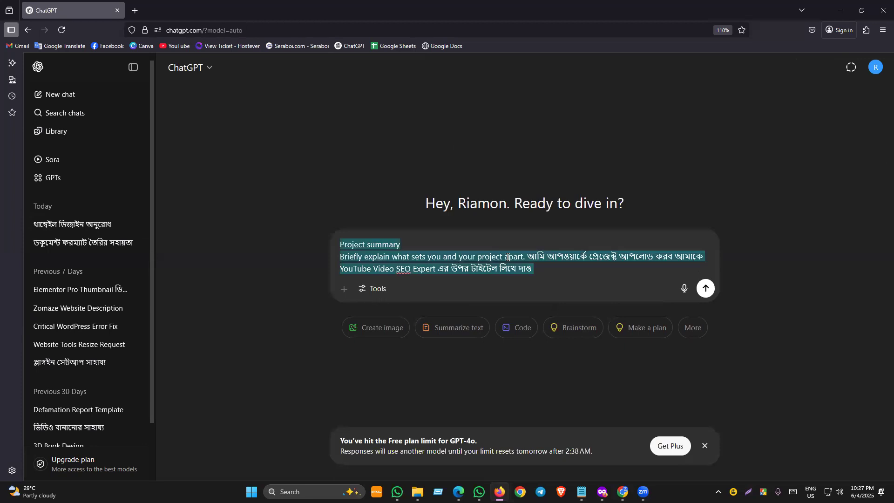
key(ctrl+v)
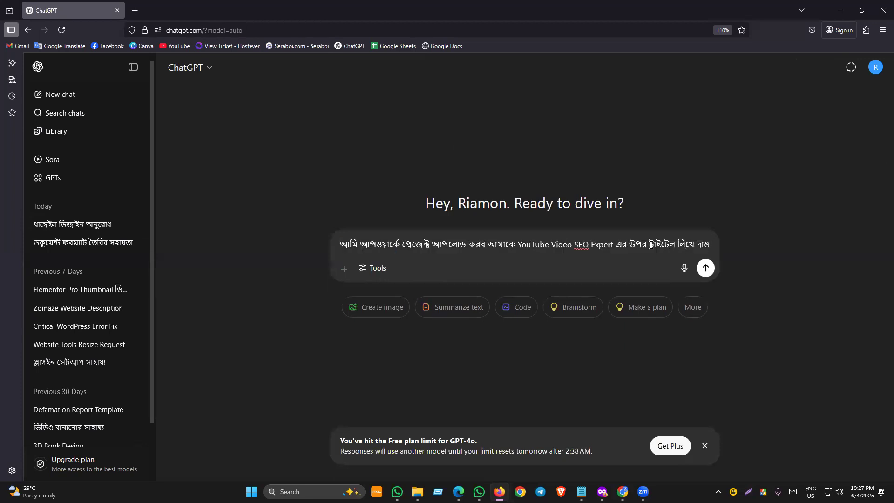
Replace the word "টাইটেল" with "ডেস্ক্রিপশন" in the prompt and send it to get a project description.
double_click(666, 246)
click(763, 492)
key(BackSpace)
text(ডেস্ক্রিপ)
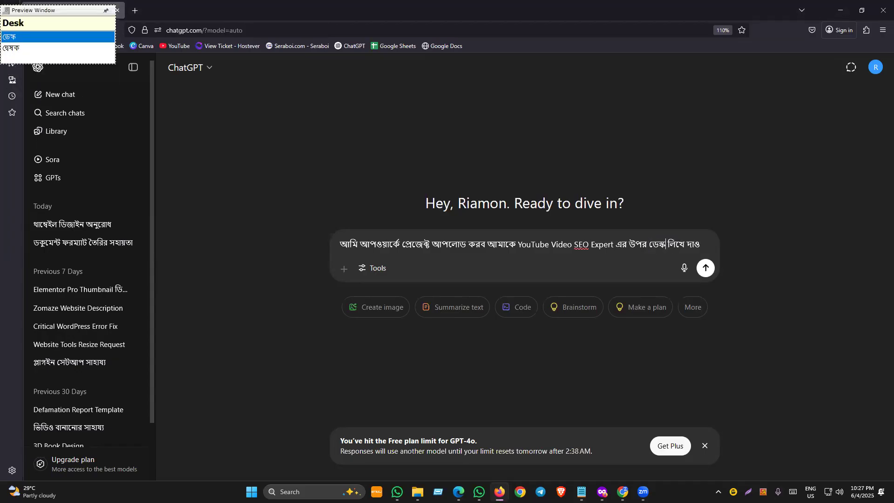
text(শন)
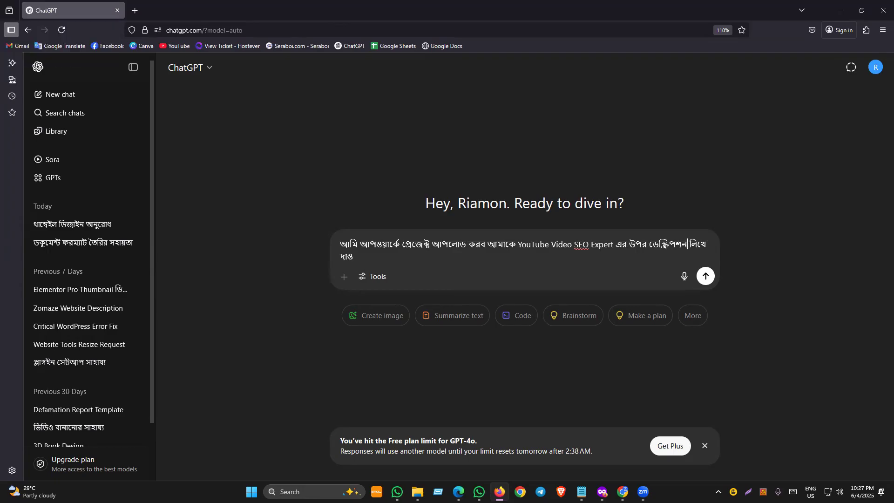
key(Return)
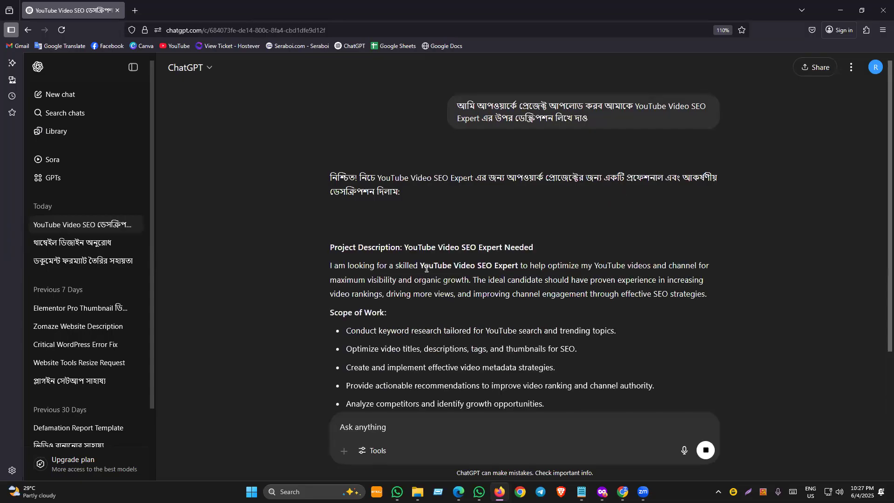
Copy the generated project description through the end of its Requirements list and paste it into Upwork's Project summary field.
scroll(409, 321, down, 5)
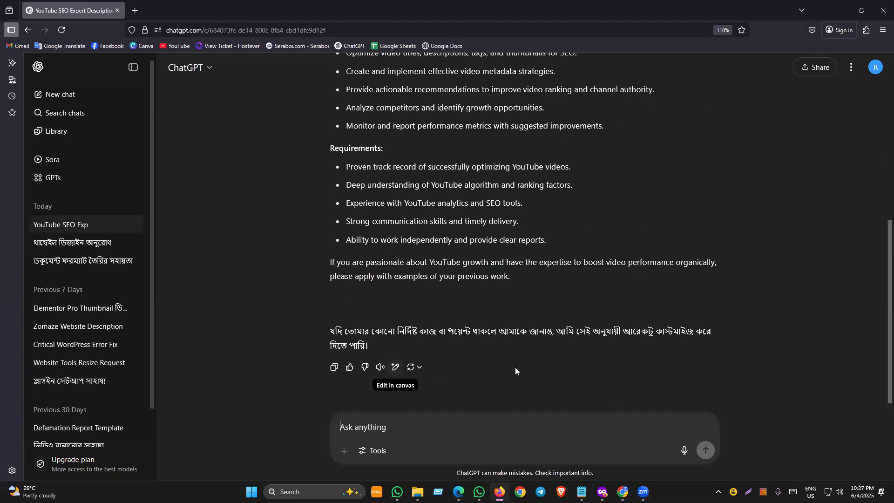
scroll(523, 337, up, 4)
drag(320, 184, 575, 323)
scroll(445, 336, down, 3)
key(ctrl+c)
click(601, 492)
click(275, 232)
key(ctrl+v)
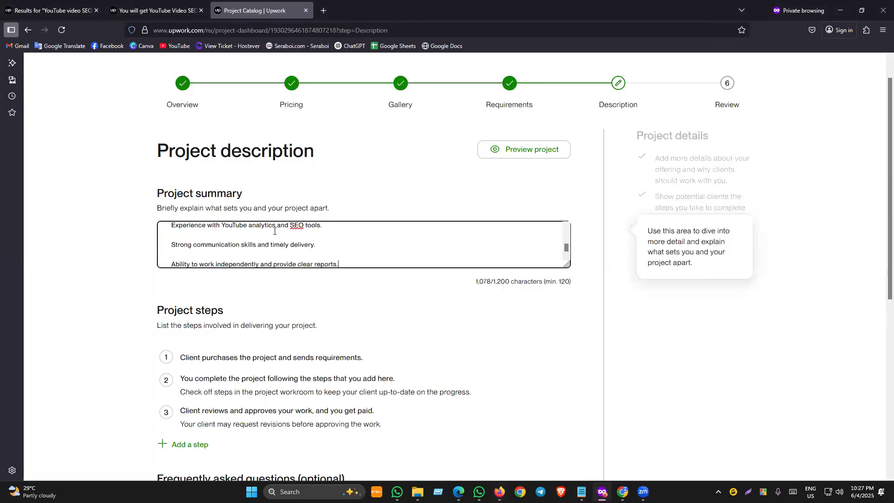
Delete the blank lines between the Requirements items in the Project summary field, from the heading down to "Strong communication skills and timely delivery.".
scroll(226, 257, up, 5)
scroll(213, 256, down, 2)
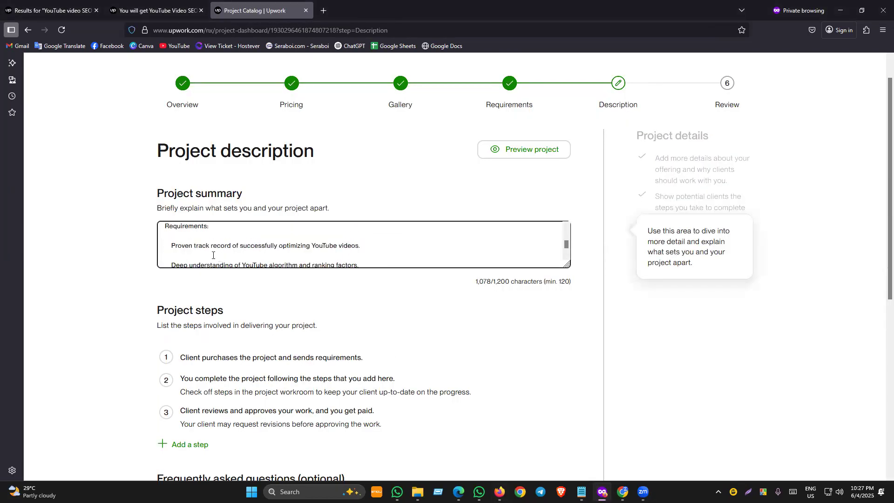
click(186, 235)
key(BackSpace)
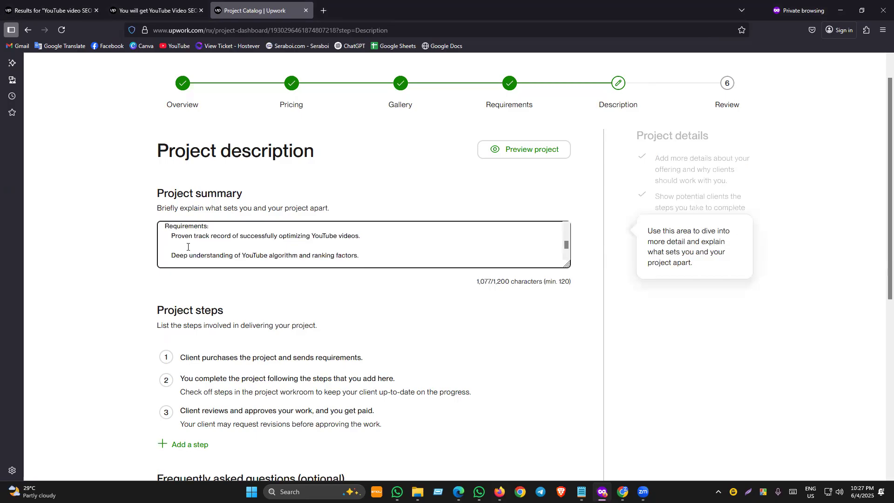
click(187, 247)
key(BackSpace)
key(BackSpace)
scroll(205, 256, down, 1)
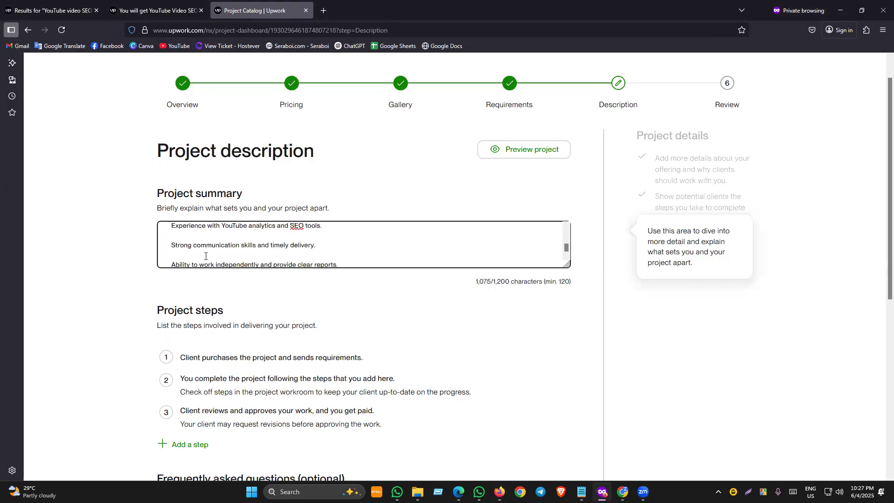
click(202, 237)
key(BackSpace)
scroll(197, 254, down, 1)
scroll(197, 250, up, 1)
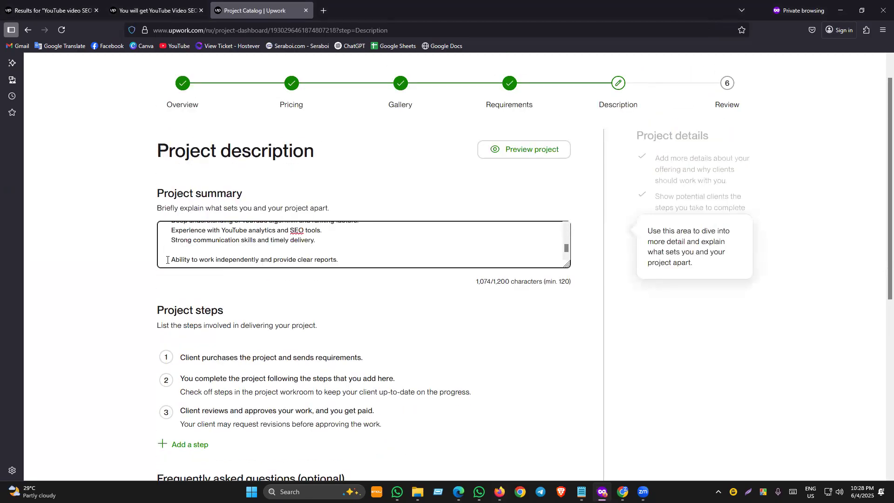
Remove the indent and the blank line before "Ability to work independently and provide clear reports." in the Project summary field.
key(Delete)
key(Delete)
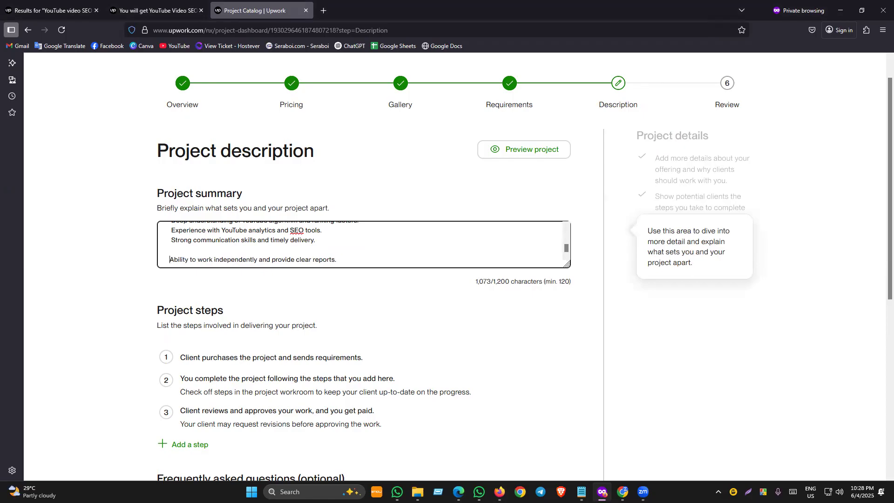
key(Delete)
key(Delete)
scroll(357, 261, up, 1)
key(Return)
click(347, 290)
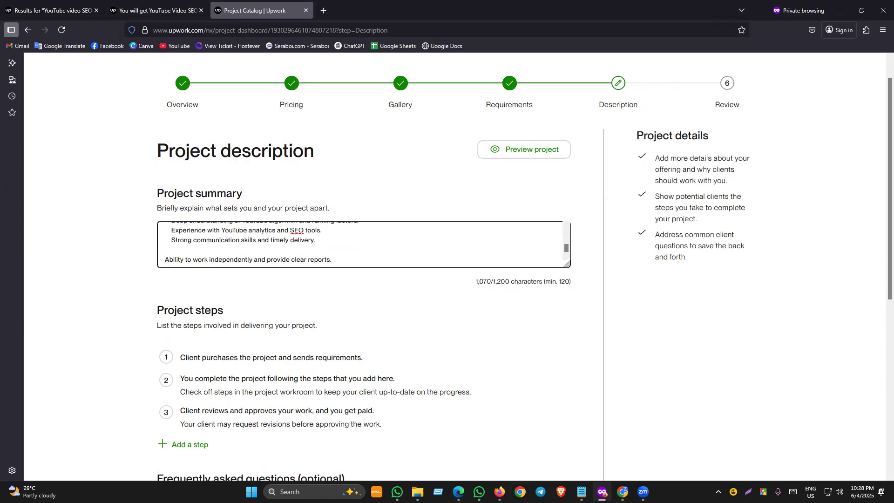
click(499, 492)
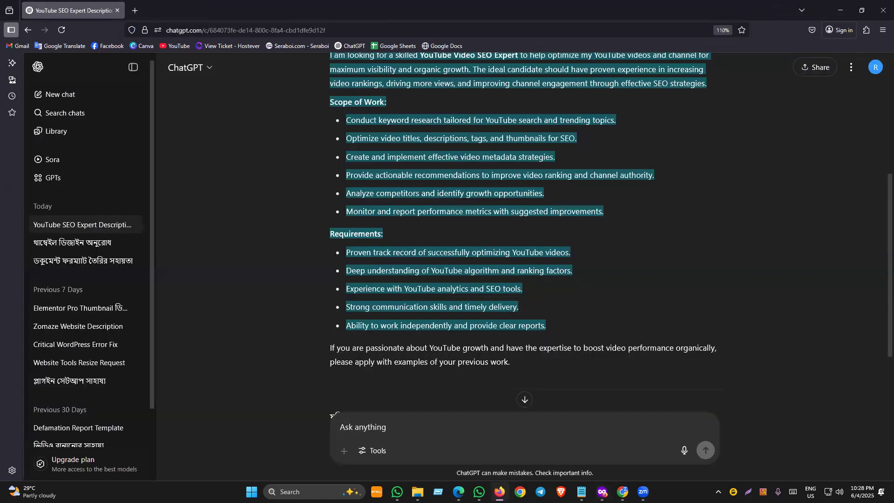
key(alt+Tab)
click(555, 190)
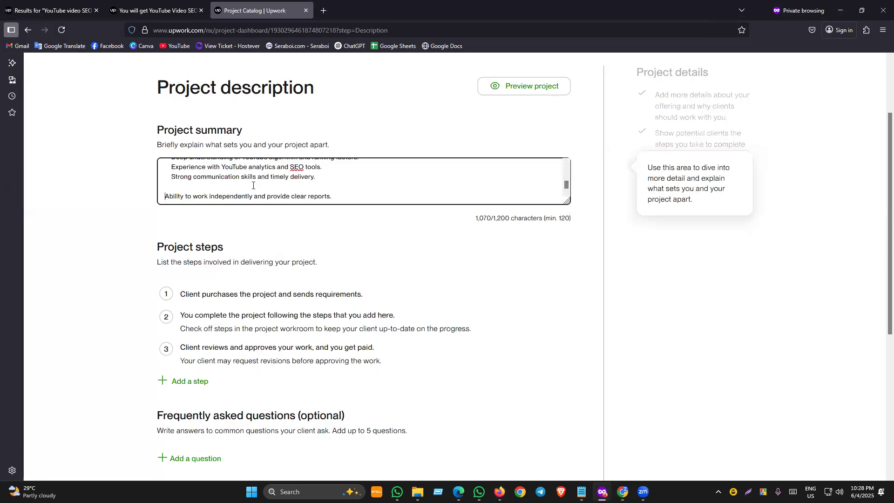
key(BackSpace)
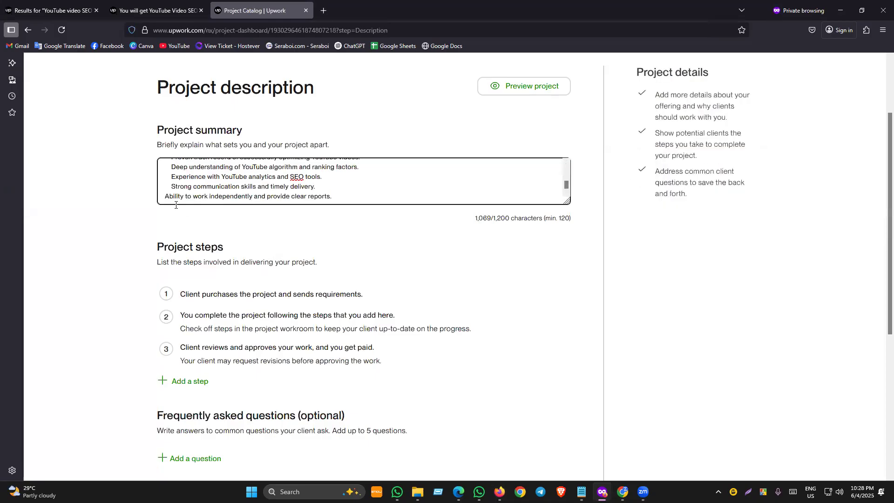
scroll(293, 190, down, 1)
click(293, 190)
scroll(336, 205, up, 1)
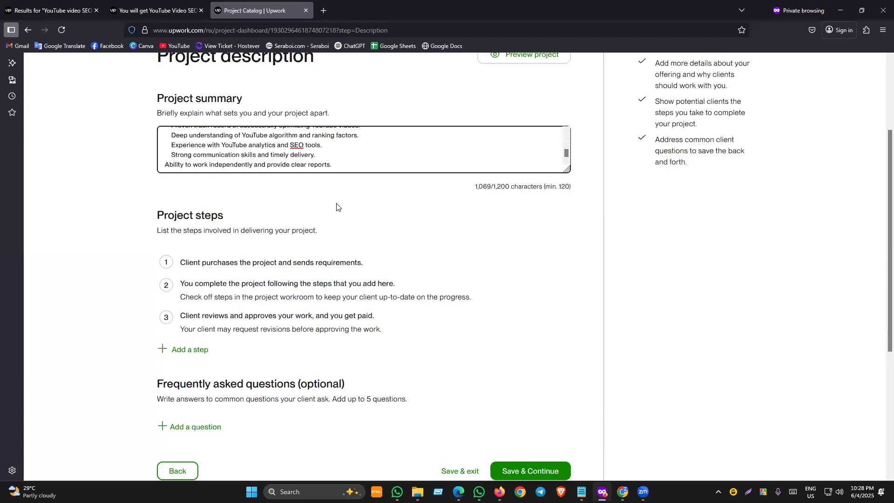
key(Down)
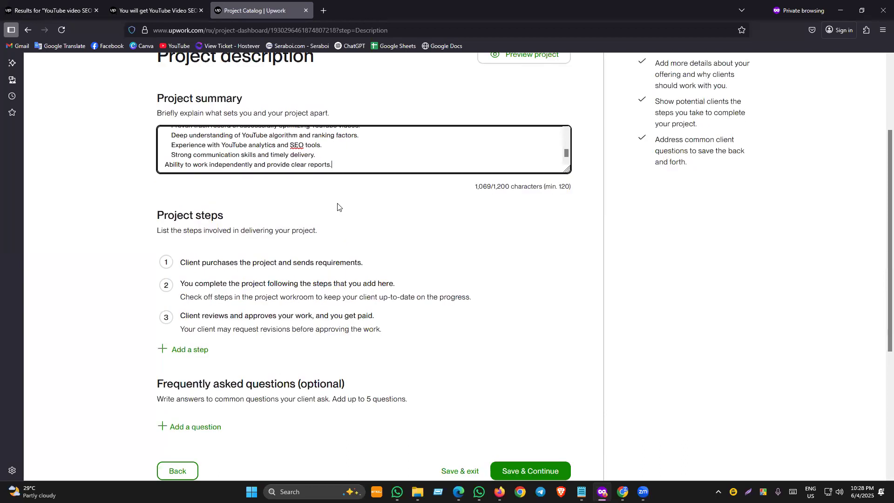
scroll(338, 206, up, 4)
scroll(307, 275, up, 5)
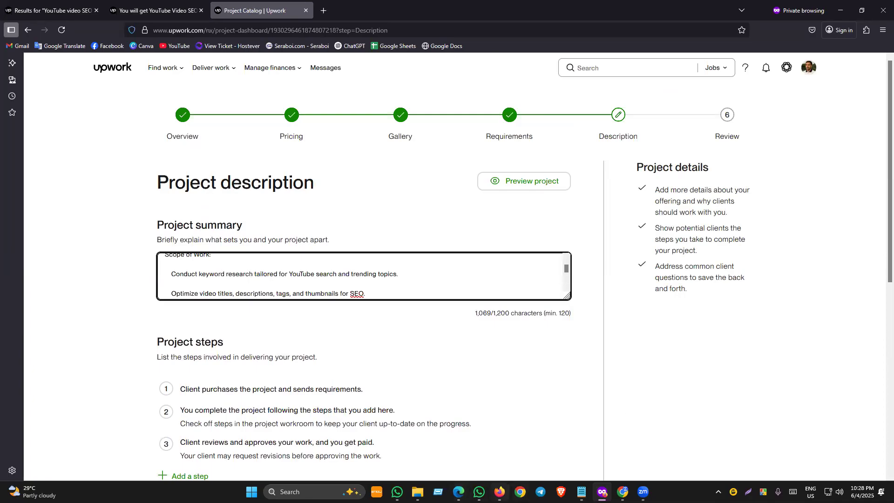
Copy ChatGPT's full project description, including the closing paragraph, and paste it over the existing text in Notepad.
key(alt+Tab)
scroll(410, 268, up, 5)
scroll(405, 277, down, 5)
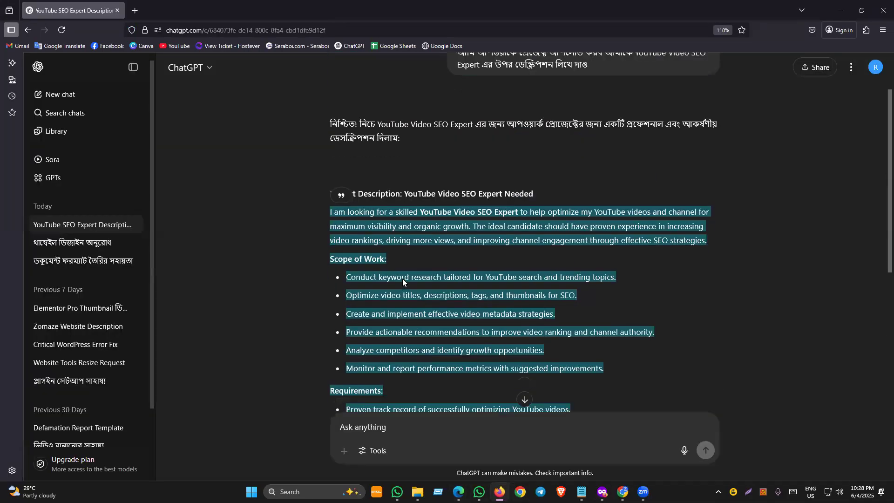
scroll(328, 136, up, 2)
drag(324, 138, 528, 252)
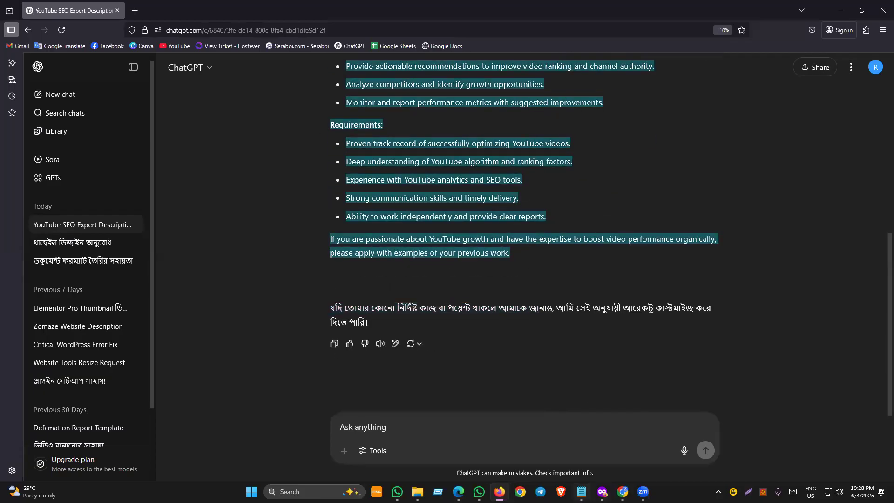
key(alt+Tab)
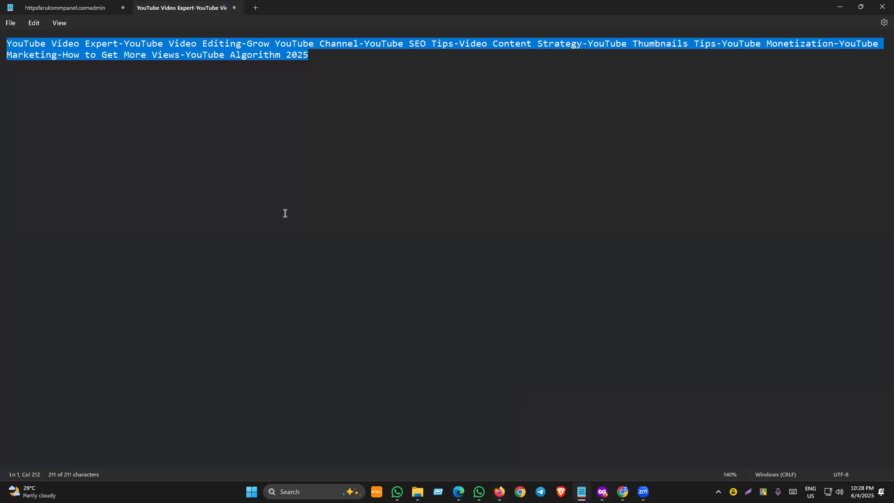
key(ctrl+v)
Delete the blank lines under the Requirements heading and between its five items in the Notepad text.
click(64, 243)
click(65, 222)
click(46, 248)
key(BackSpace)
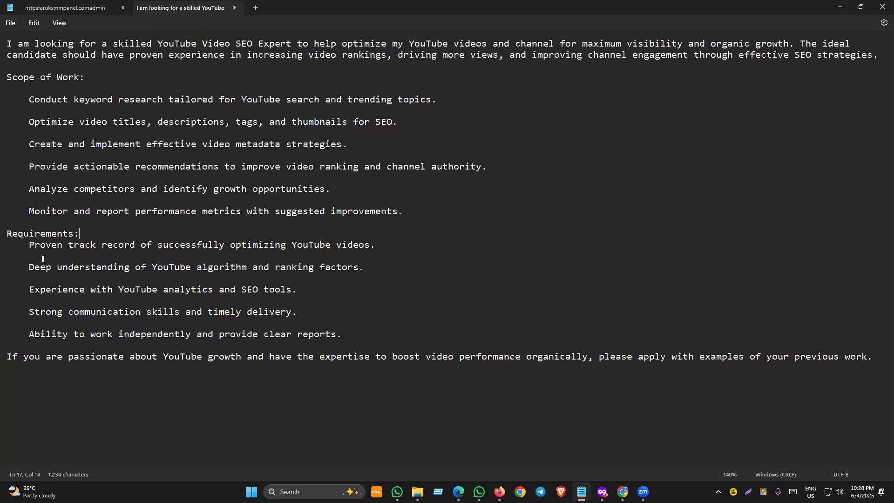
click(43, 259)
key(BackSpace)
click(43, 273)
click(46, 268)
key(BackSpace)
click(47, 277)
key(BackSpace)
click(46, 293)
key(BackSpace)
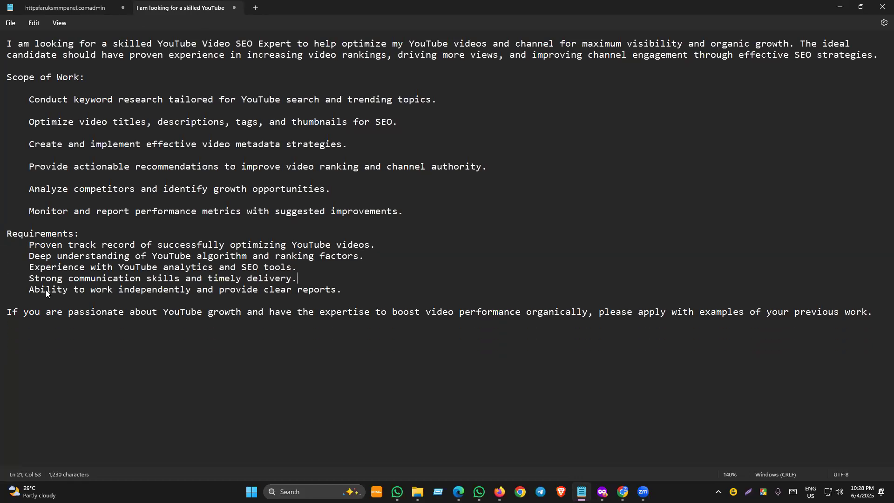
Delete the blank lines under the Scope of Work heading and between its six items.
click(53, 202)
key(BackSpace)
click(53, 181)
key(BackSpace)
click(52, 152)
key(BackSpace)
click(53, 132)
key(BackSpace)
click(54, 110)
key(BackSpace)
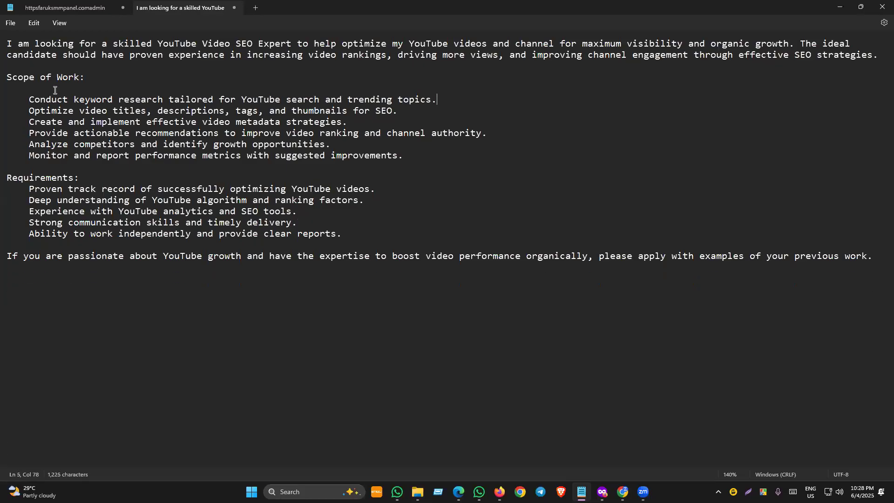
click(55, 88)
key(BackSpace)
click(58, 65)
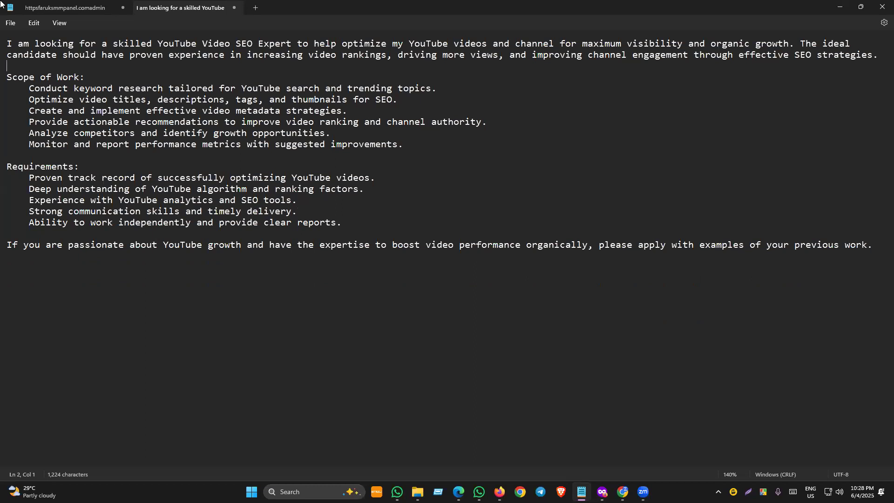
Copy the whole cleaned-up description and replace Upwork's Project summary text with it.
drag(8, 43, 880, 246)
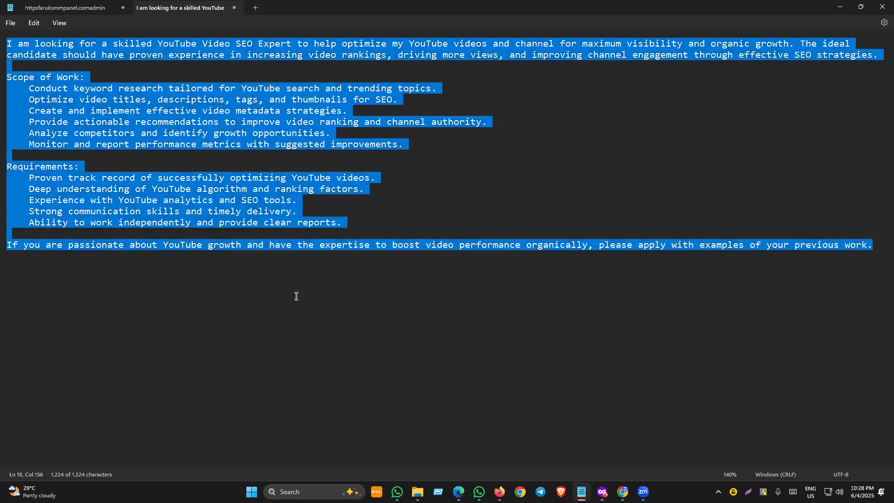
key(alt+Tab)
key(ctrl+a)
key(ctrl+v)
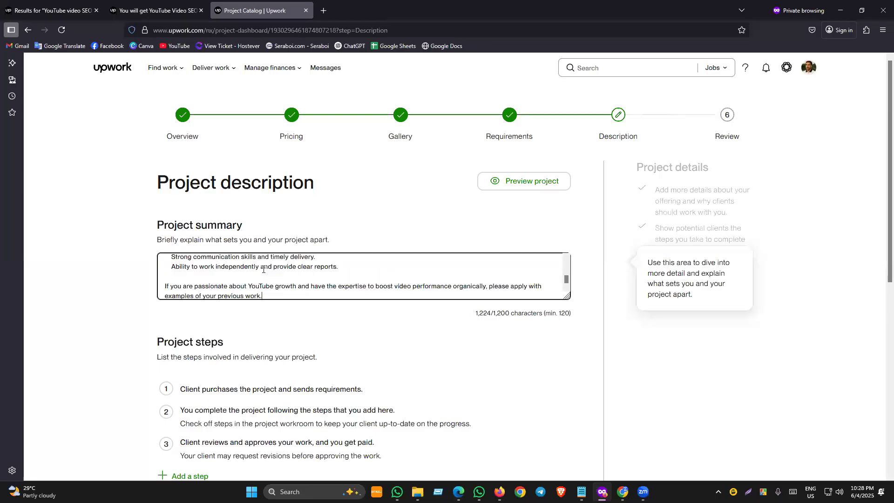
click(626, 437)
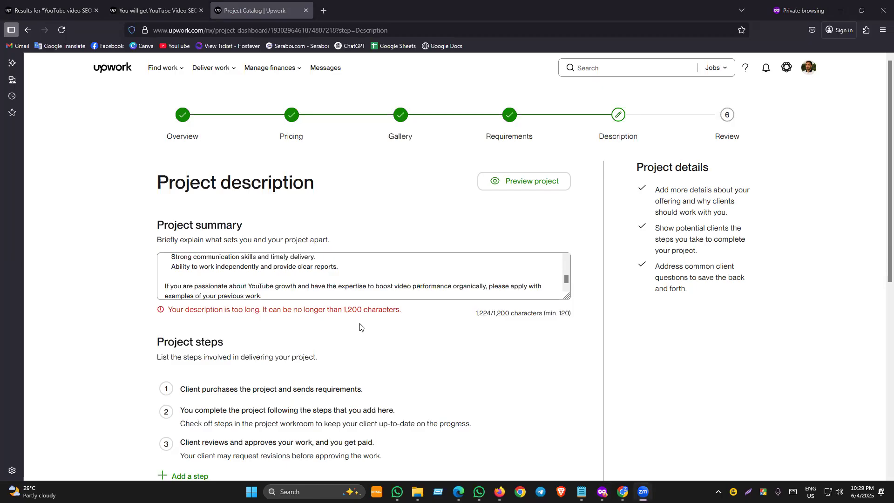
Copy Upwork's error "Your description is too long. It can be no longer than 1,200 characters." and send it to ChatGPT as a prompt.
click(411, 288)
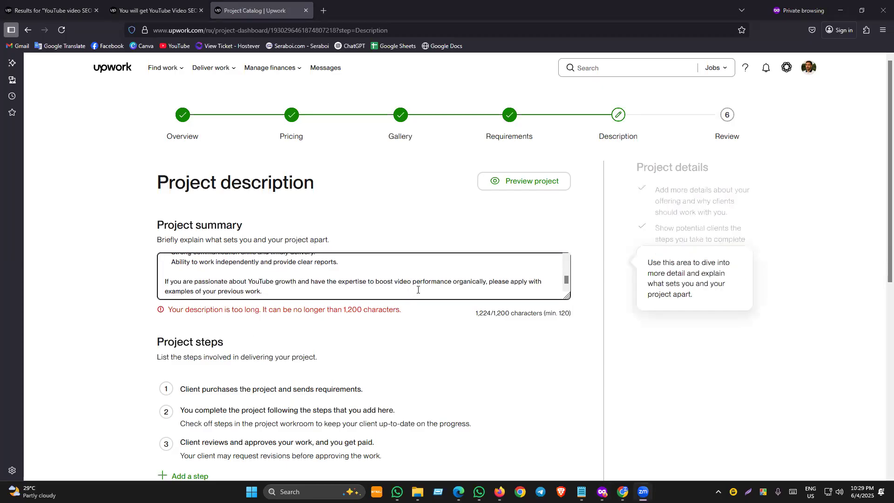
click(485, 316)
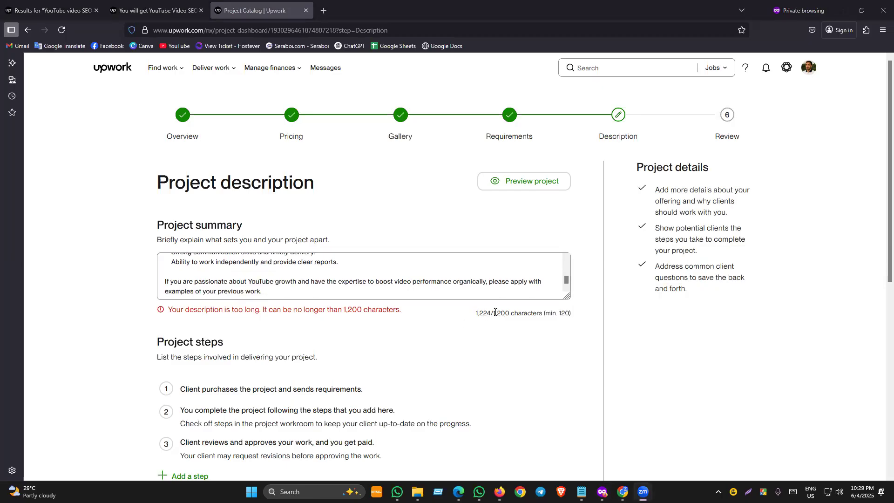
click(252, 279)
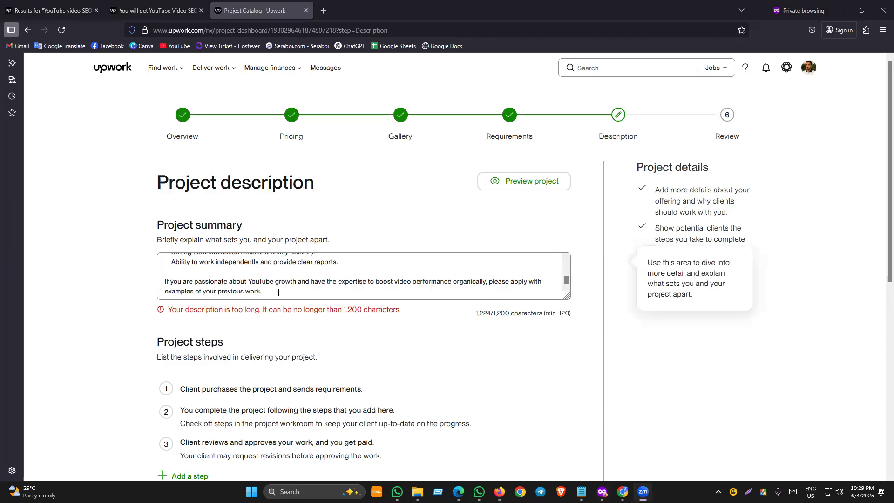
scroll(251, 279, up, 10)
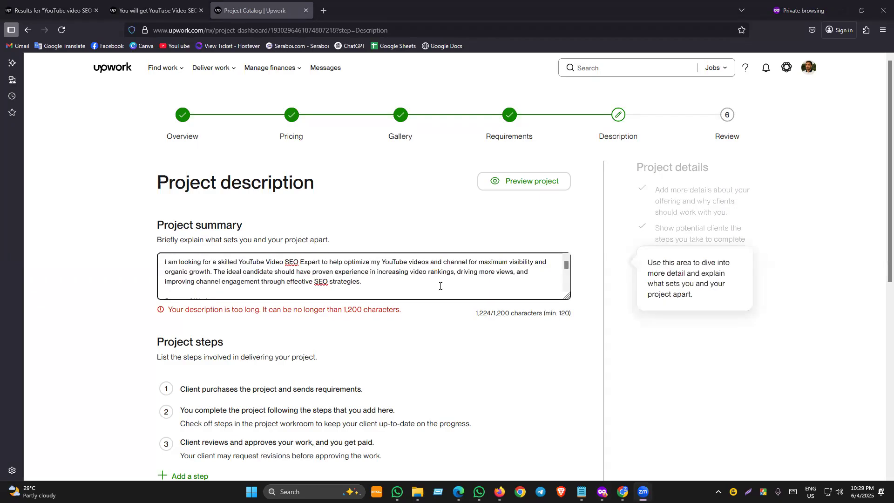
click(401, 320)
drag(401, 309, 167, 310)
key(ctrl+c)
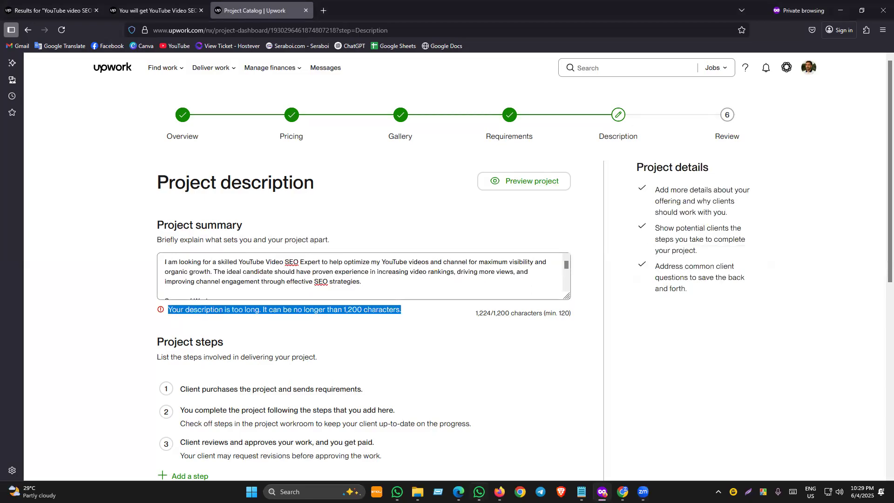
click(500, 491)
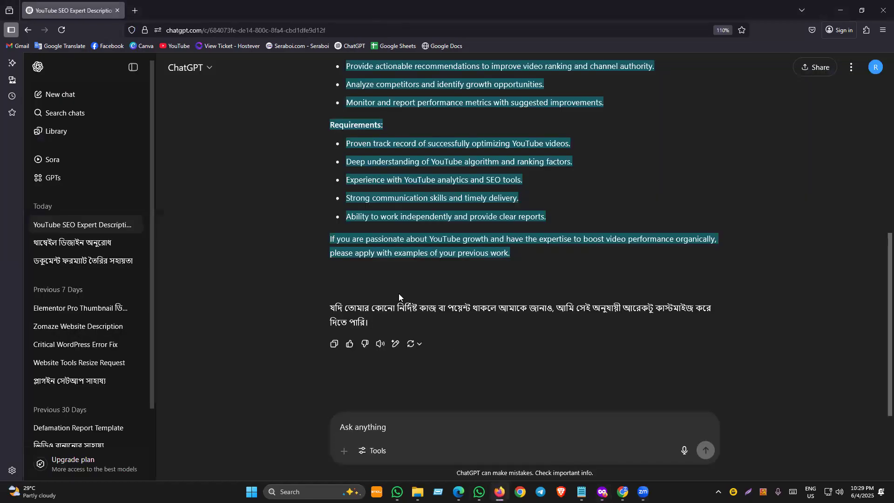
click(371, 420)
key(ctrl+v)
key(Return)
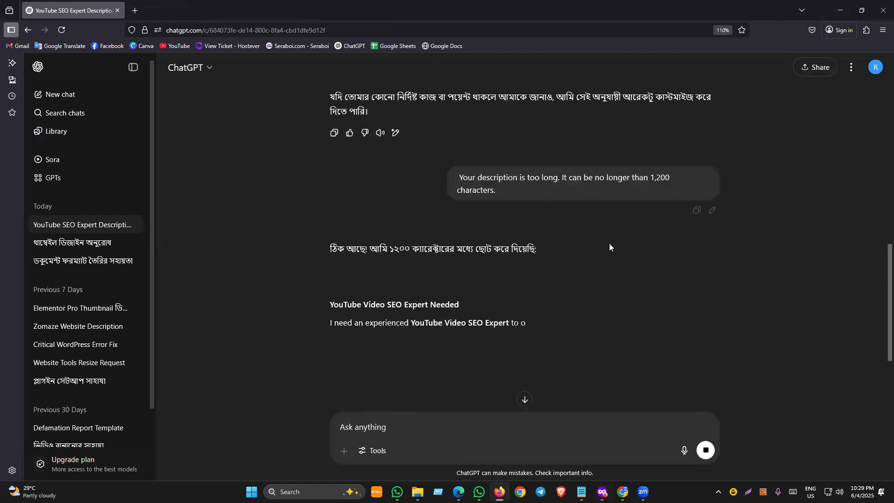
Copy ChatGPT's shortened description through "Please apply with your previous work samples." and paste it over the old text in Notepad.
scroll(439, 280, down, 3)
scroll(376, 343, down, 4)
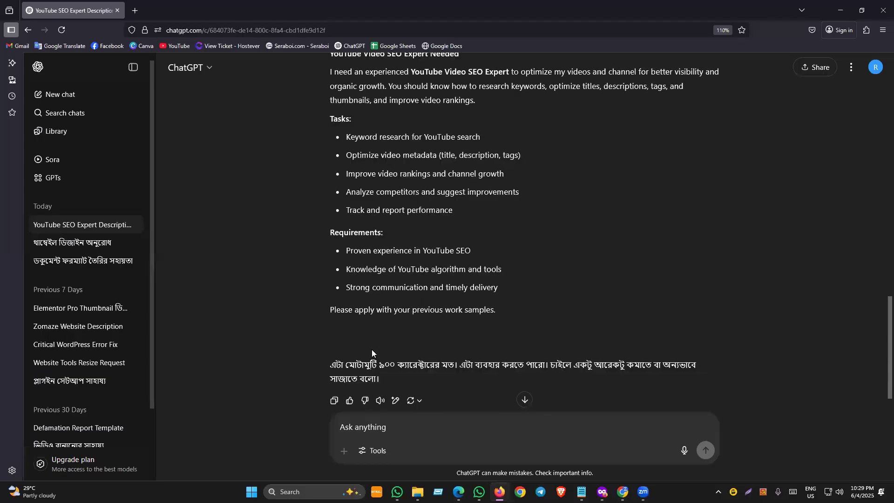
scroll(318, 182, up, 2)
drag(327, 97, 500, 337)
key(ctrl+c)
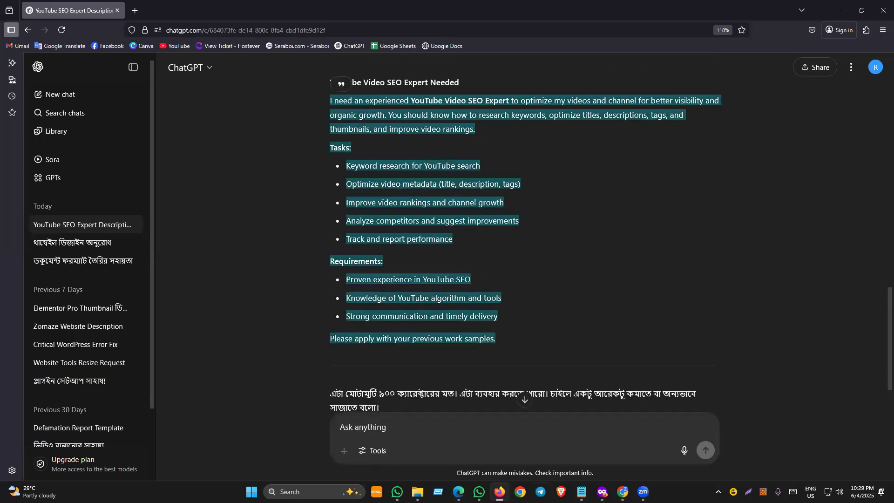
click(581, 491)
key(ctrl+v)
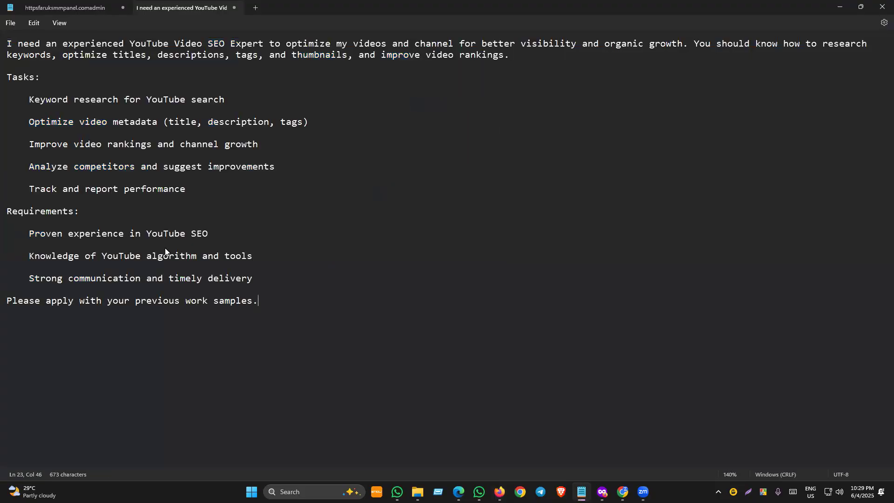
Delete the blank lines under the Requirements heading and between its three items in the shortened description.
click(50, 246)
key(BackSpace)
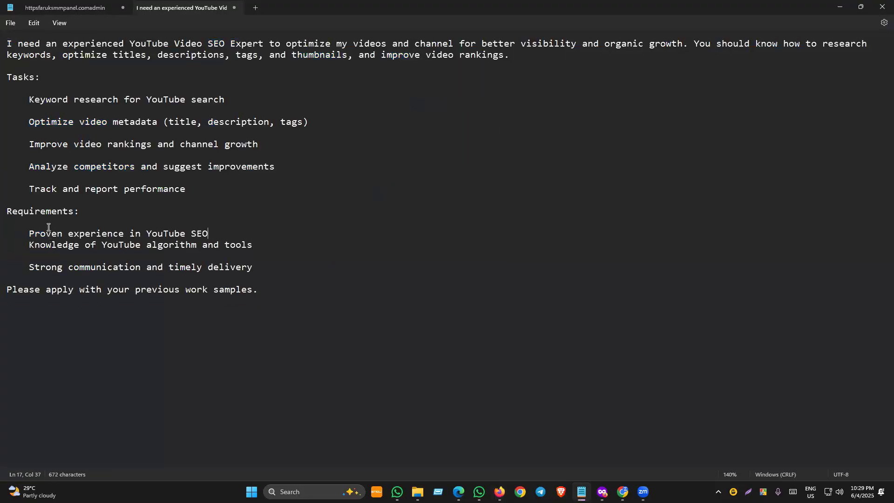
click(48, 223)
key(BackSpace)
click(46, 245)
key(BackSpace)
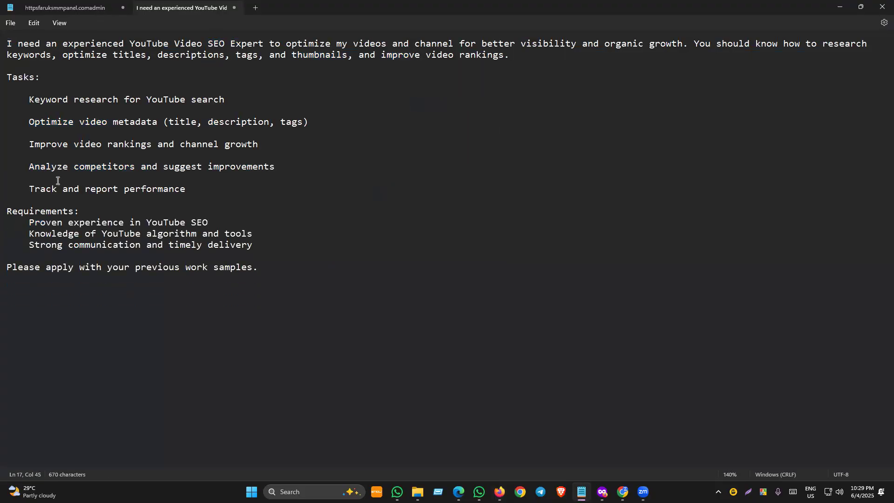
Delete the blank lines under the Tasks heading and between its five items in the shortened description.
click(57, 180)
key(BackSpace)
click(56, 156)
key(BackSpace)
click(55, 134)
key(BackSpace)
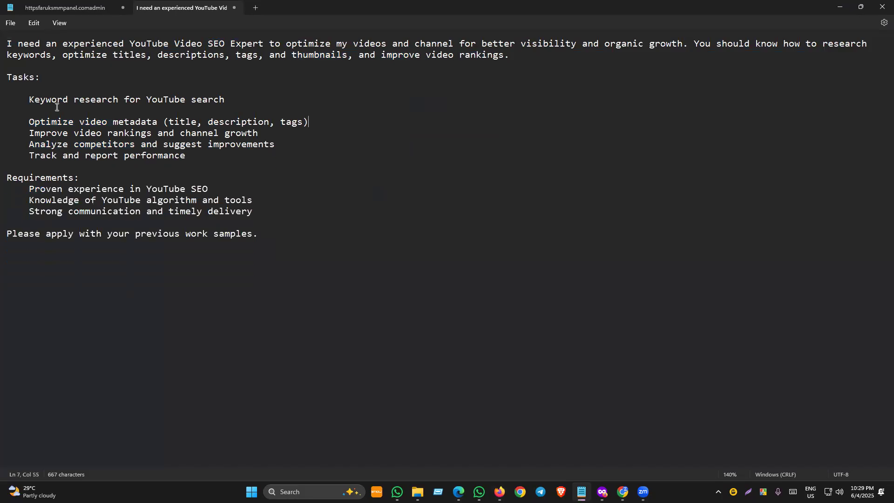
key(BackSpace)
click(54, 88)
key(BackSpace)
Copy the whole shortened description and replace the Project summary text on Upwork with it.
click(273, 211)
key(ctrl+a)
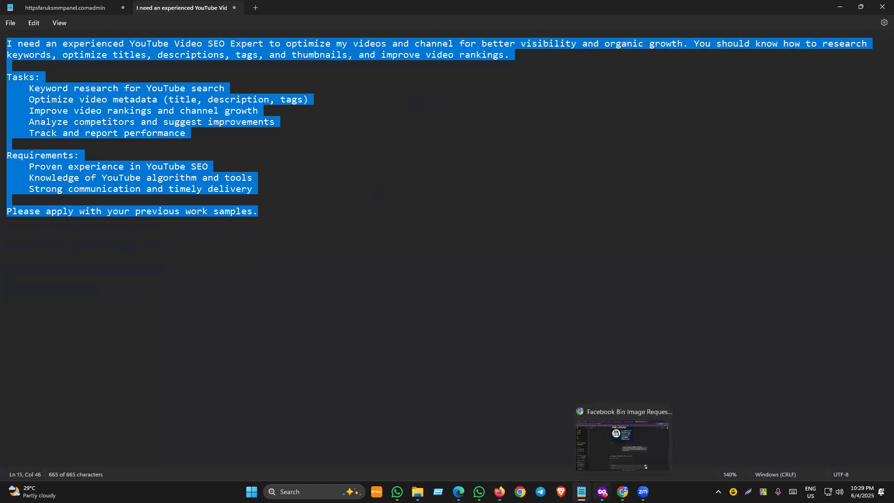
click(607, 440)
click(431, 283)
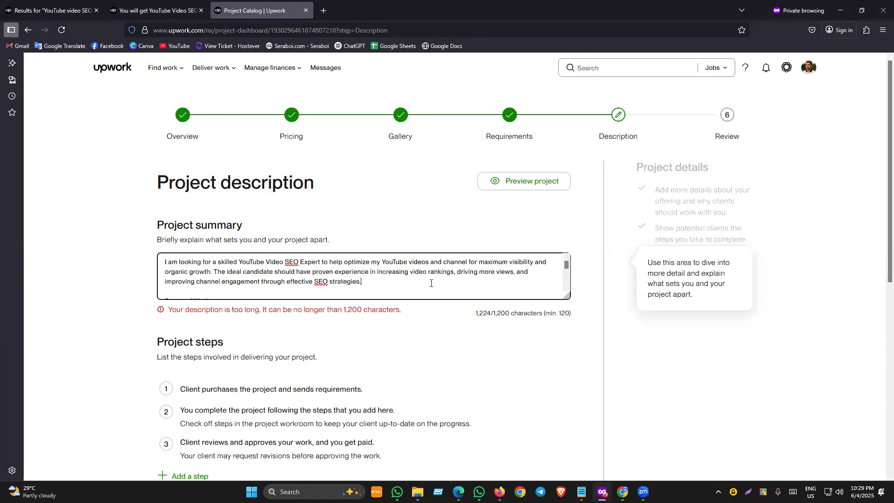
key(ctrl+a)
key(ctrl+v)
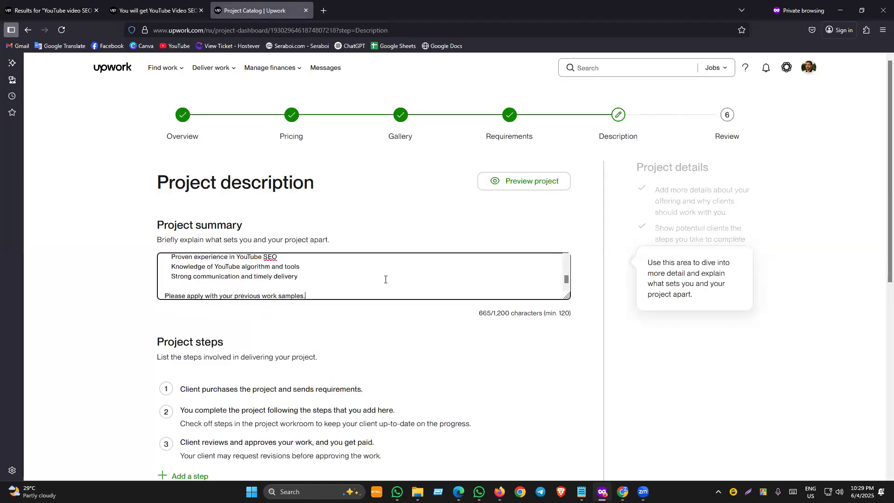
Review the pasted Project summary and the Project steps and Frequently asked questions sections below it.
scroll(363, 280, up, 2)
scroll(210, 266, up, 5)
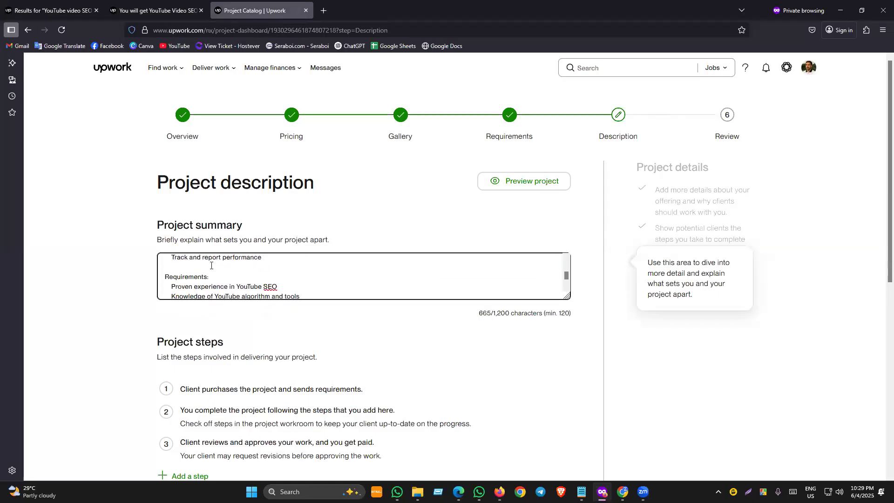
scroll(210, 265, down, 5)
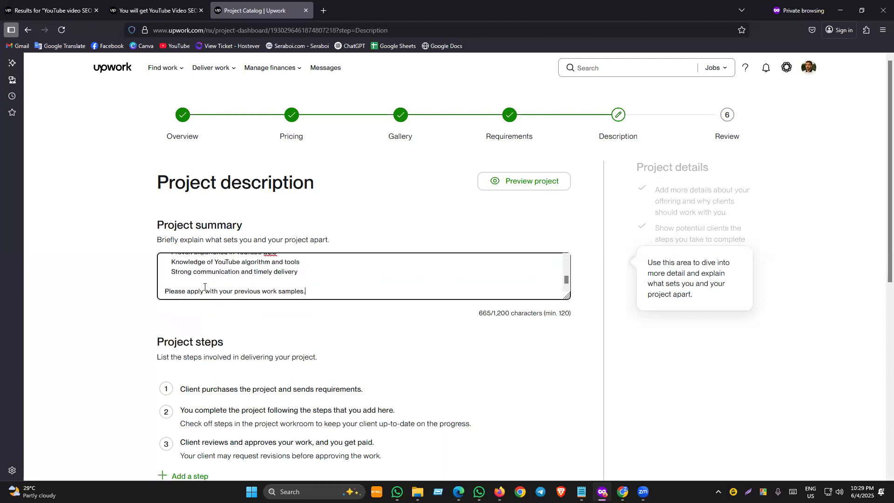
scroll(371, 266, down, 2)
scroll(337, 279, down, 1)
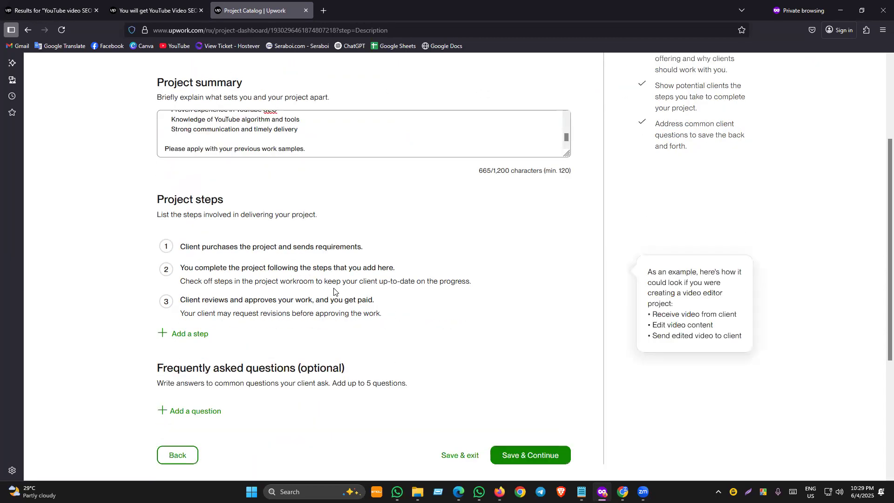
scroll(286, 243, up, 1)
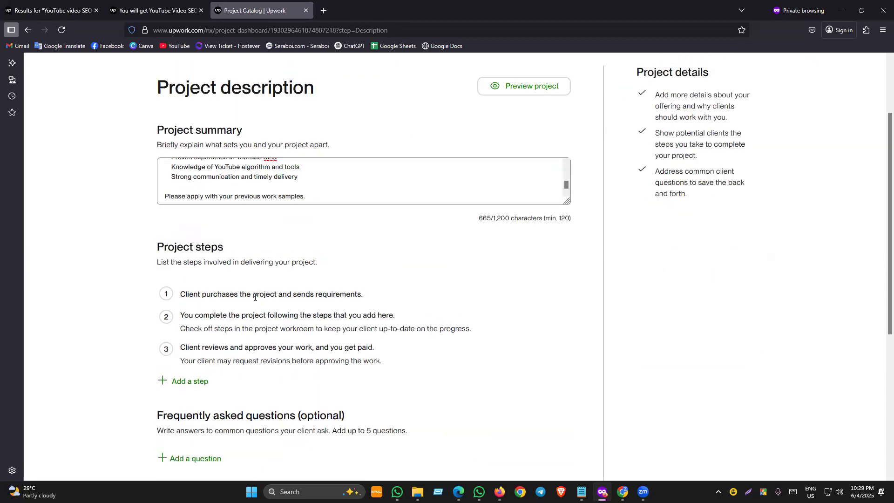
scroll(258, 223, up, 2)
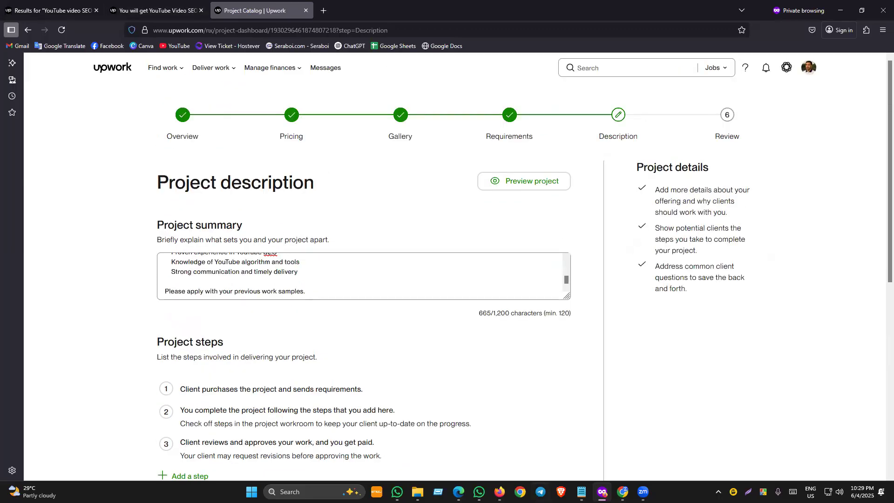
Switch to ChatGPT and compare the original long description with the shortened version in the conversation.
click(582, 492)
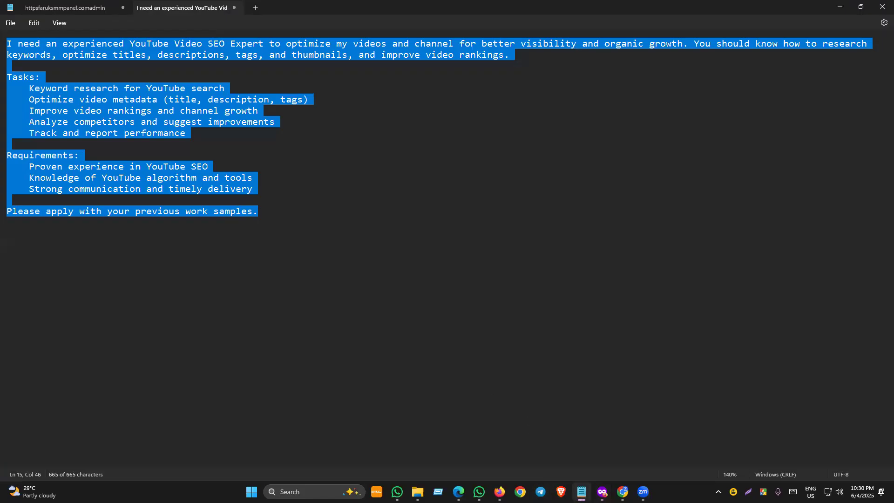
click(499, 491)
scroll(436, 305, up, 10)
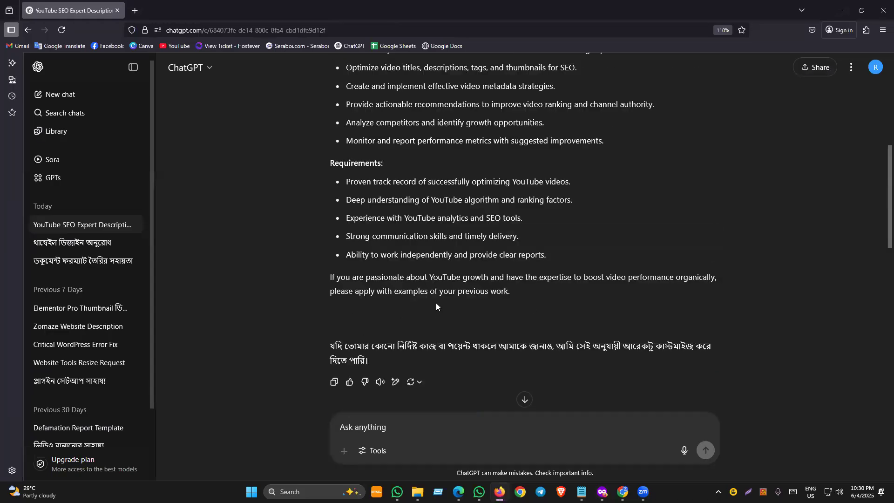
scroll(436, 305, up, 3)
scroll(331, 276, down, 3)
scroll(382, 307, down, 1)
scroll(381, 309, up, 4)
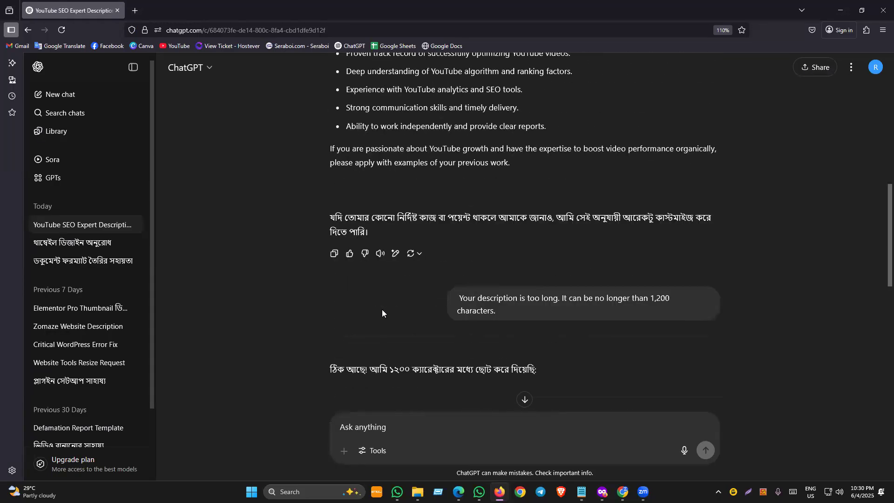
scroll(382, 309, up, 3)
scroll(382, 309, down, 8)
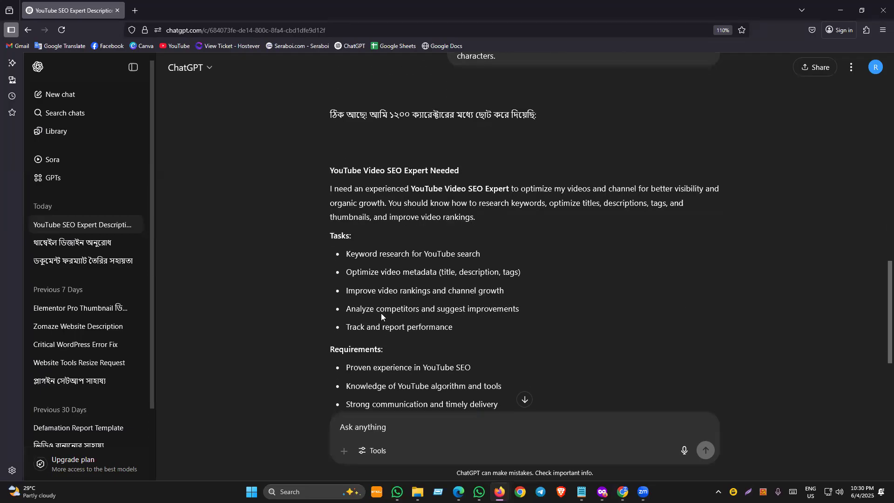
scroll(381, 313, up, 10)
scroll(492, 270, down, 10)
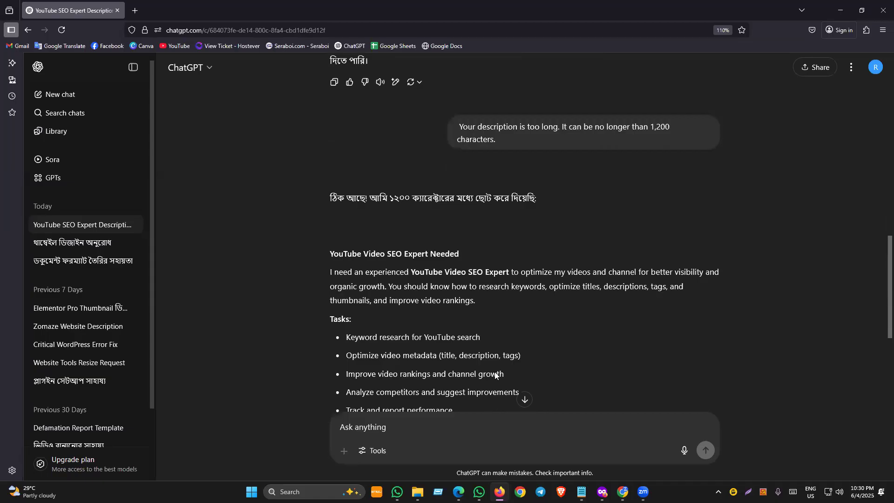
scroll(455, 317, down, 5)
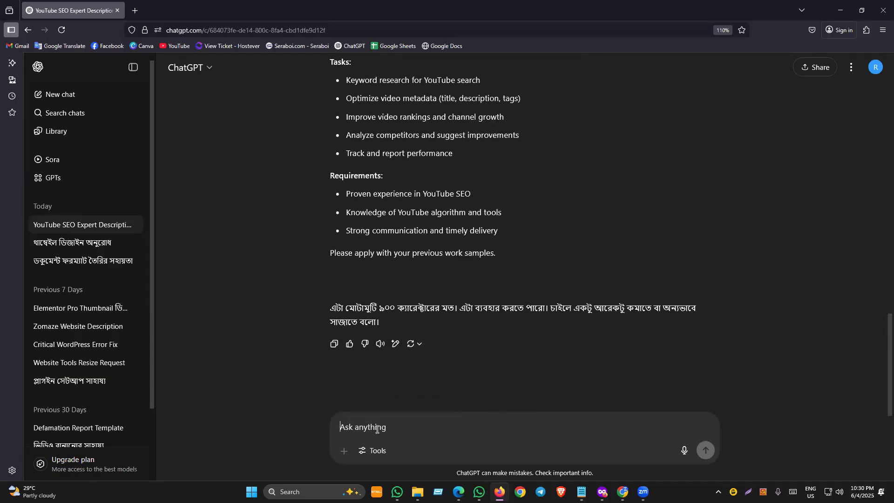
text(Deskri)
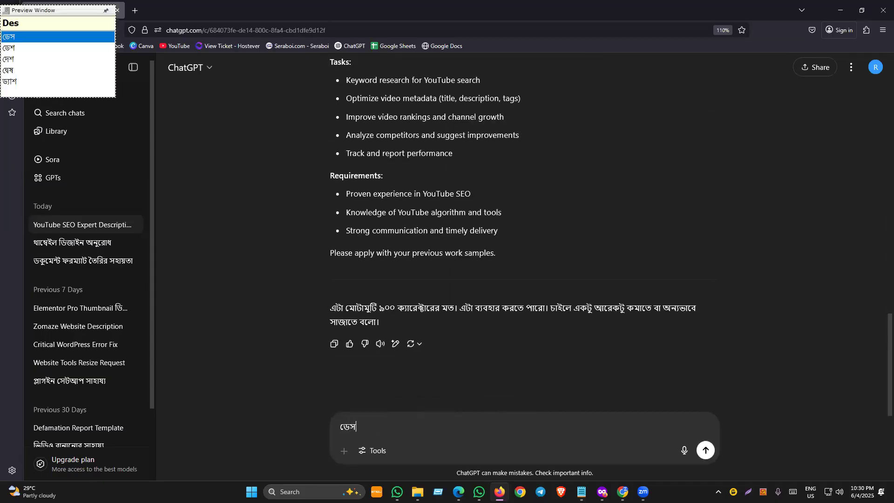
text(pshon e)
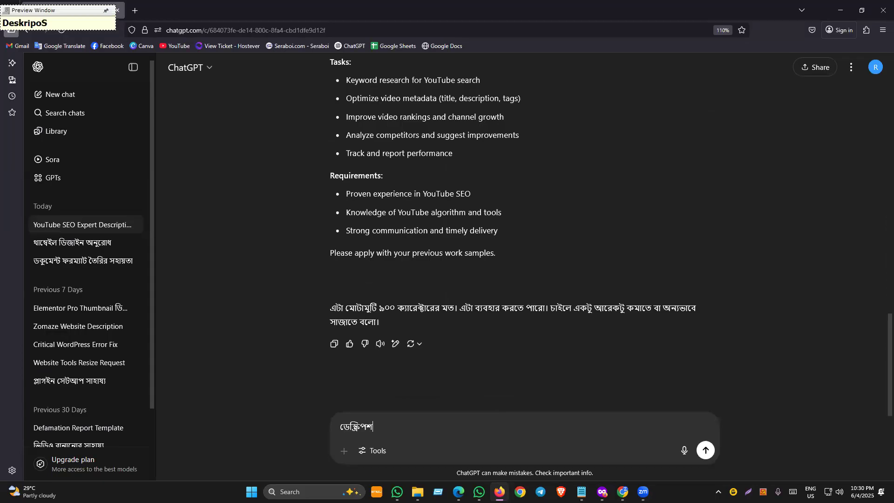
text(r SeSH)
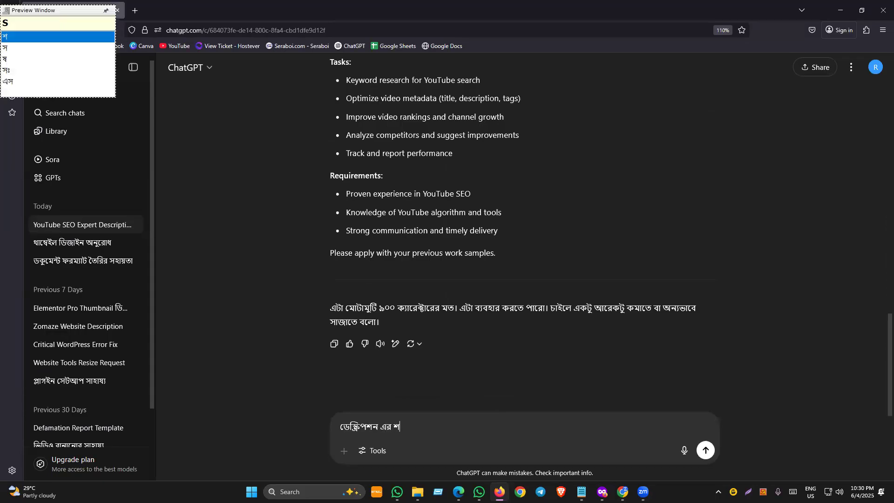
text(e)
key(BackSpace)
key(BackSpace)
key(BackSpace)
key(BackSpace)
key(BackSpace)
key(BackSpace)
key(BackSpace)
key(BackSpace)
key(BackSpace)
key(BackSpace)
key(BackSpace)
key(BackSpace)
key(BackSpace)
key(BackSpace)
key(BackSpace)
key(BackSpace)
key(BackSpace)
key(BackSpace)
key(BackSpace)
key(BackSpace)
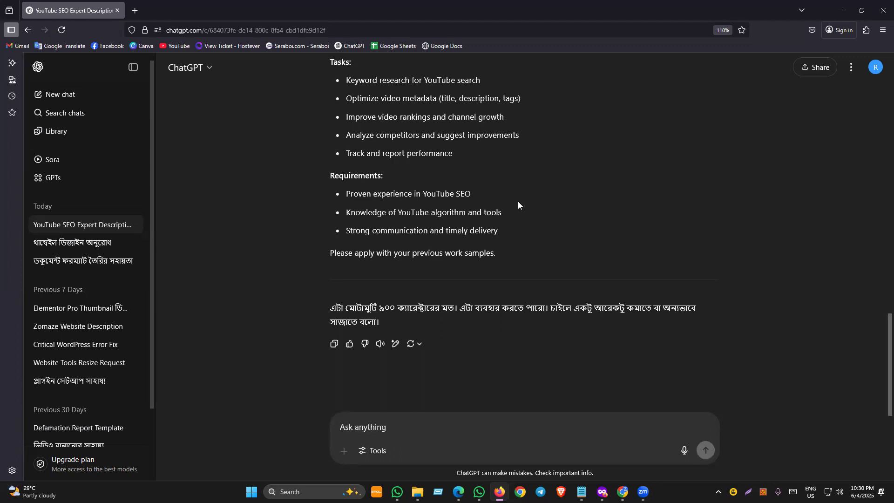
Switch to the competing YouTube Video SEO listing on Upwork and examine its full Project details text.
scroll(517, 201, up, 5)
scroll(516, 242, down, 5)
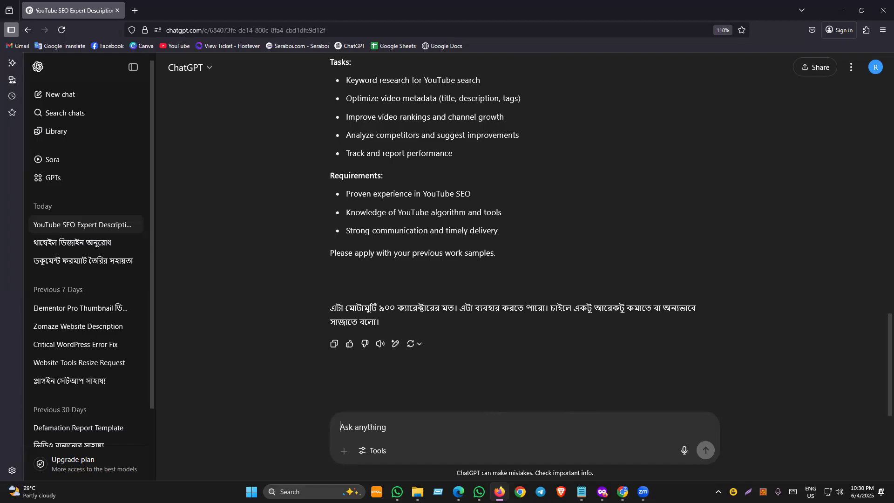
click(602, 491)
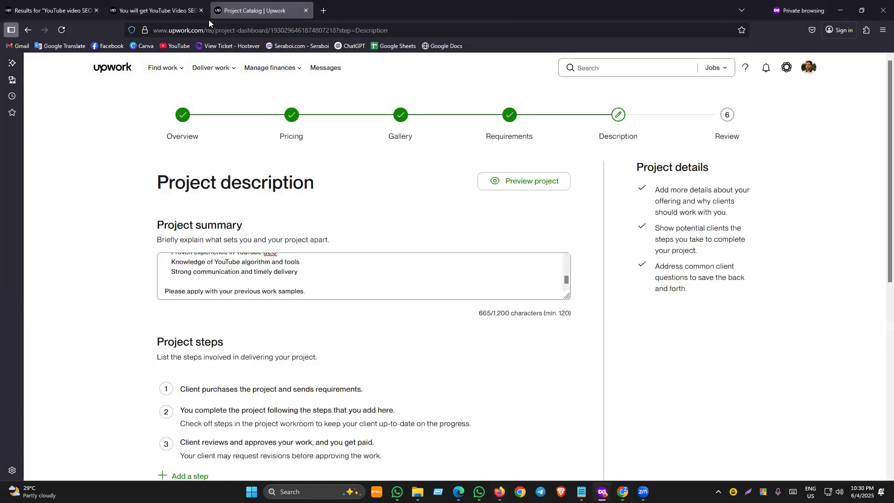
click(177, 10)
scroll(356, 307, down, 4)
scroll(356, 307, up, 20)
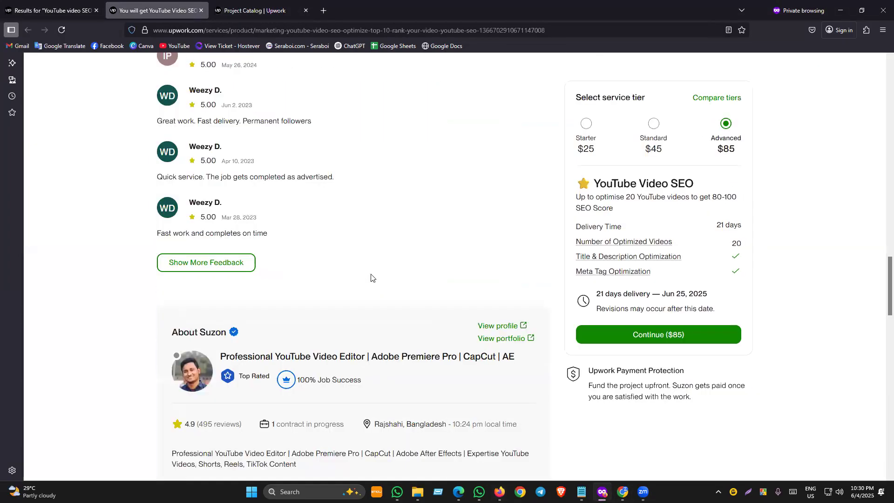
scroll(381, 251, up, 7)
scroll(200, 311, down, 2)
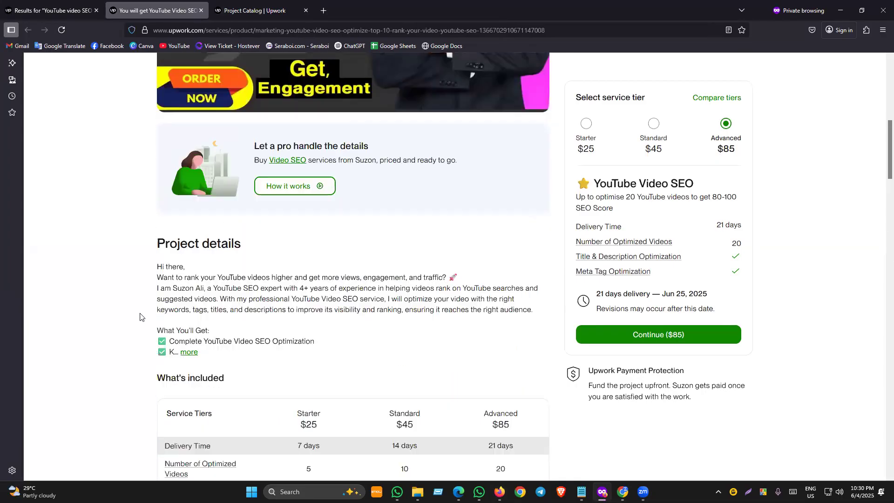
click(189, 326)
scroll(358, 342, down, 3)
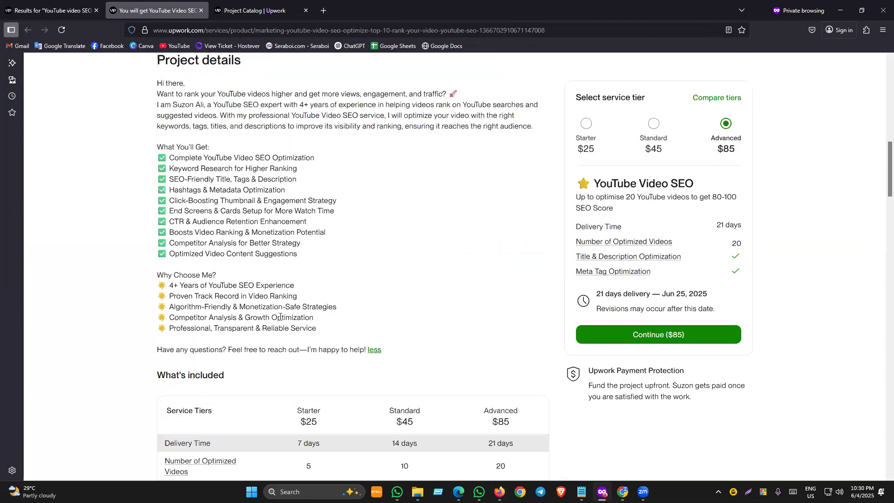
scroll(210, 247, up, 1)
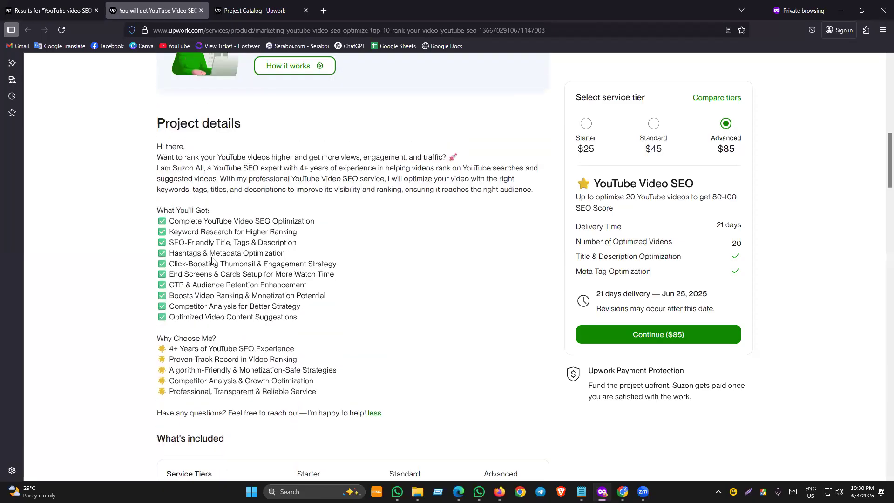
scroll(193, 270, down, 1)
Copy the listing's "Why Choose Me?" heading and send ChatGPT the prompt "add Why Choose Me?".
drag(155, 276, 358, 340)
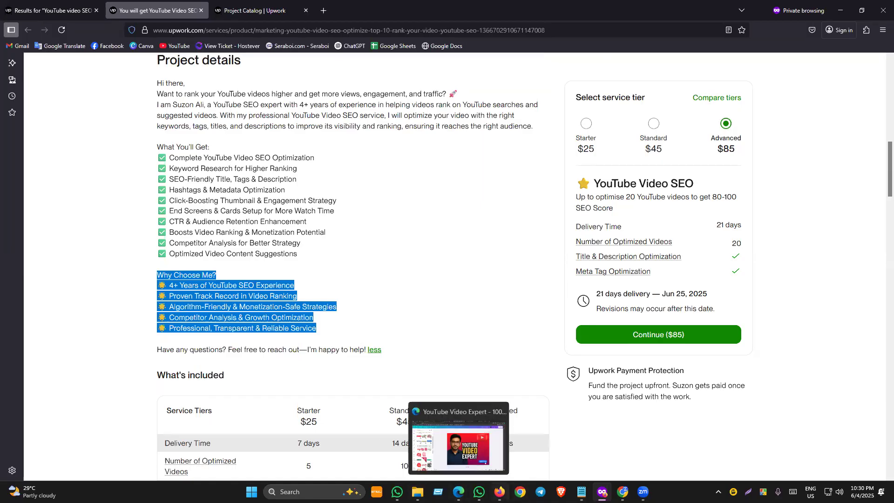
drag(154, 275, 232, 278)
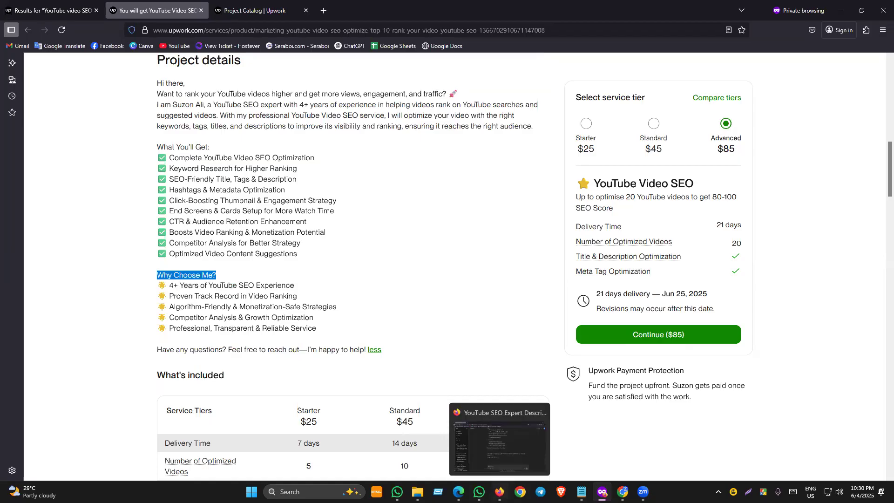
click(491, 429)
text(add)
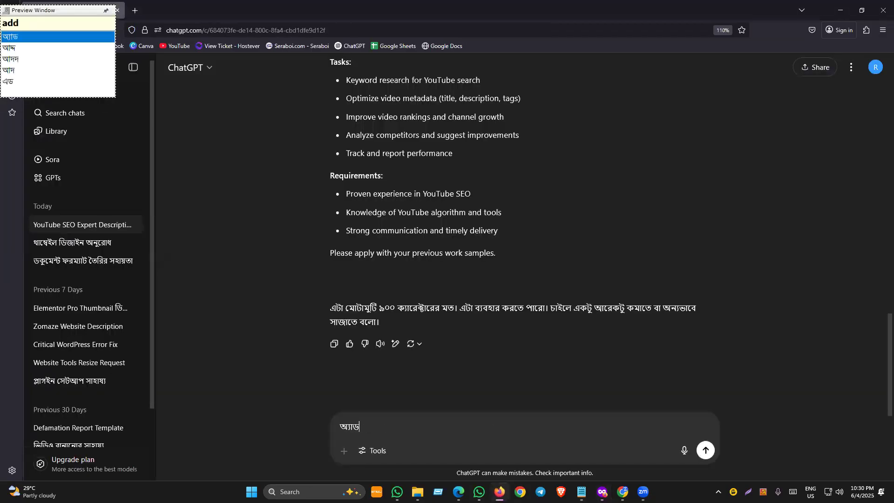
key(F12)
key(ctrl+a)
text(add Why Choose Me?)
key(Return)
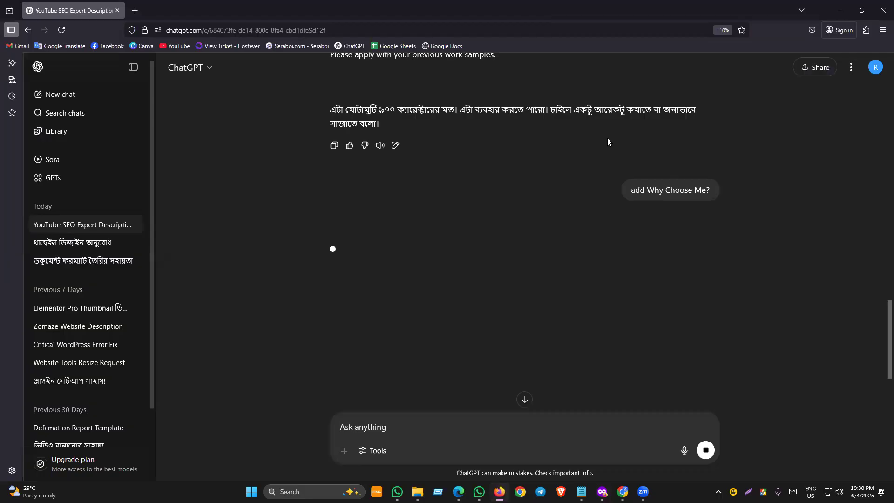
Copy ChatGPT's "Why Choose Me?" section and insert it above the closing "Please apply" line in Upwork's Project summary.
scroll(399, 306, down, 2)
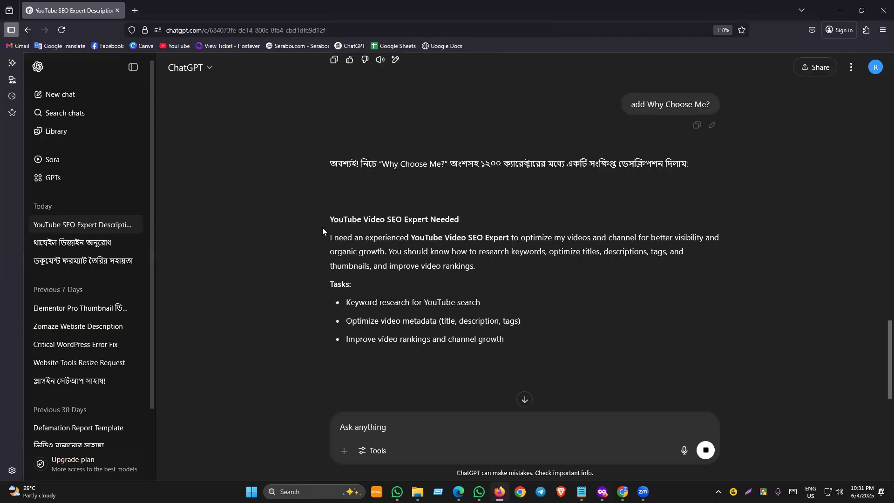
scroll(358, 327, down, 3)
drag(328, 266, 476, 294)
key(ctrl+c)
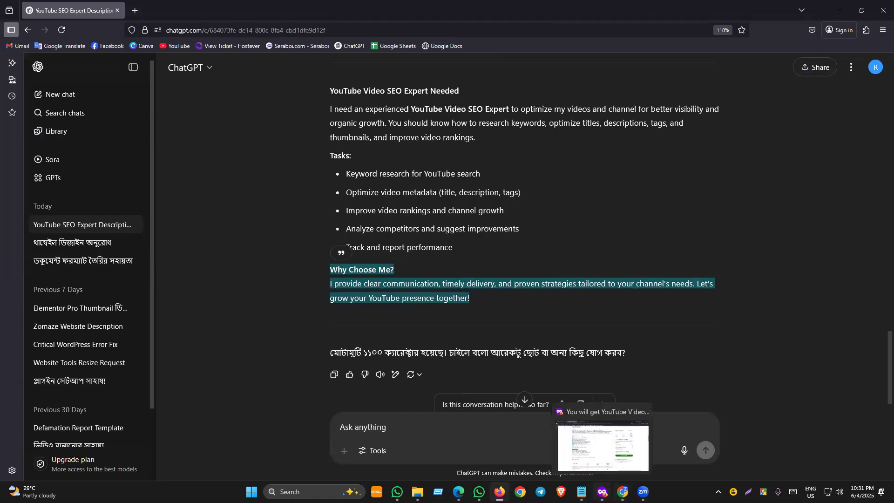
click(602, 492)
click(255, 11)
scroll(267, 274, down, 1)
click(313, 233)
key(Return)
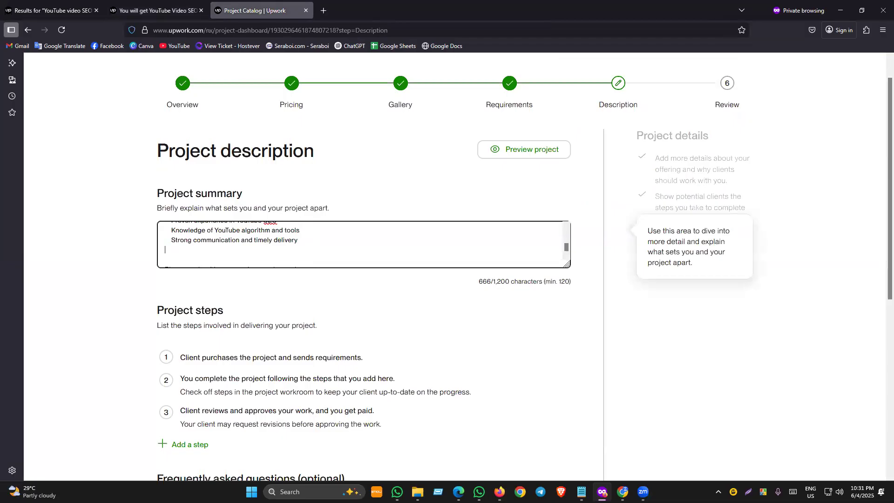
key(ctrl+v)
Check the complete Project summary text with the added section and look over the Project steps area.
scroll(222, 240, down, 1)
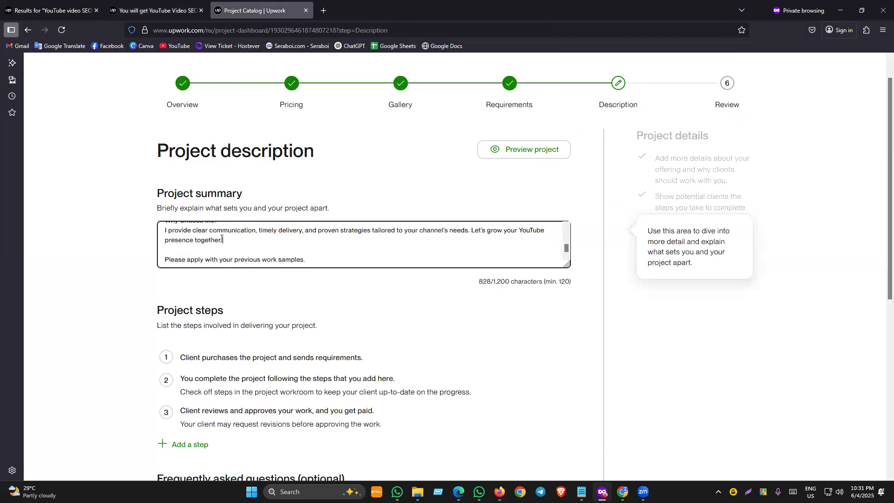
scroll(279, 254, up, 1)
scroll(284, 256, down, 1)
scroll(268, 241, up, 2)
scroll(267, 241, up, 5)
scroll(252, 254, down, 8)
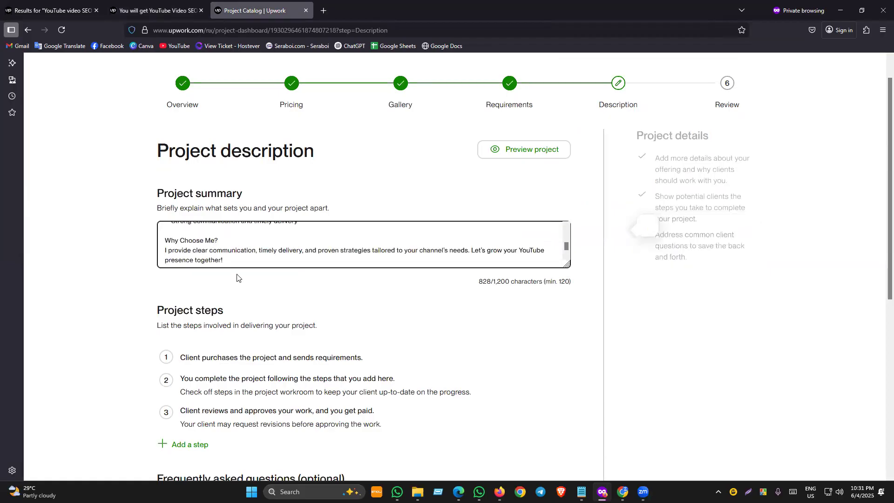
scroll(261, 279, down, 3)
scroll(240, 299, up, 1)
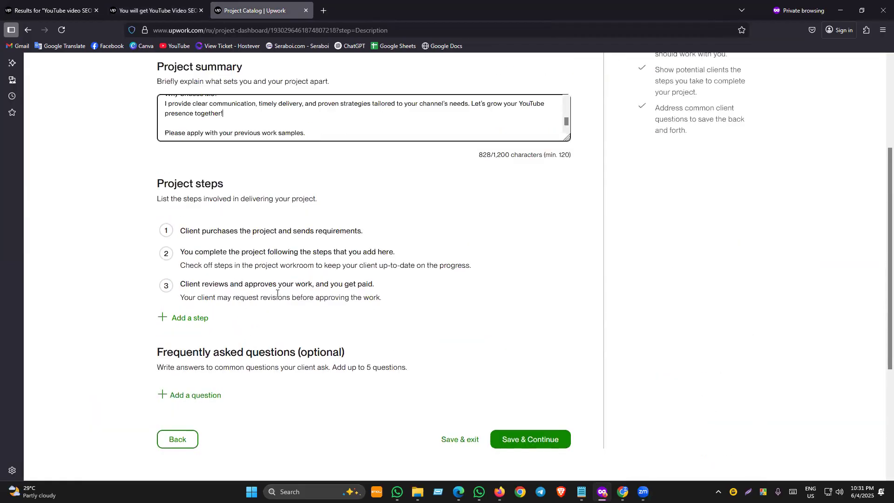
Examine the Project steps section of Upwork's Project description, including the client purchase and project completion stages.
scroll(427, 226, up, 4)
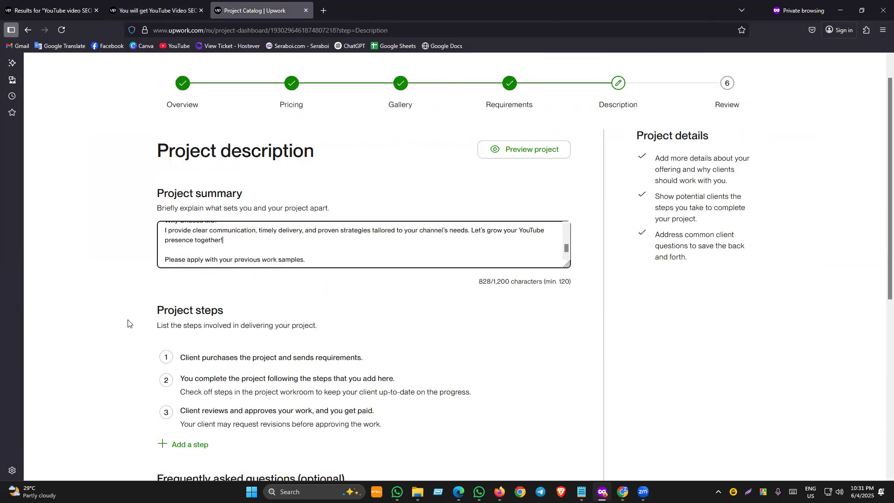
scroll(128, 310, down, 3)
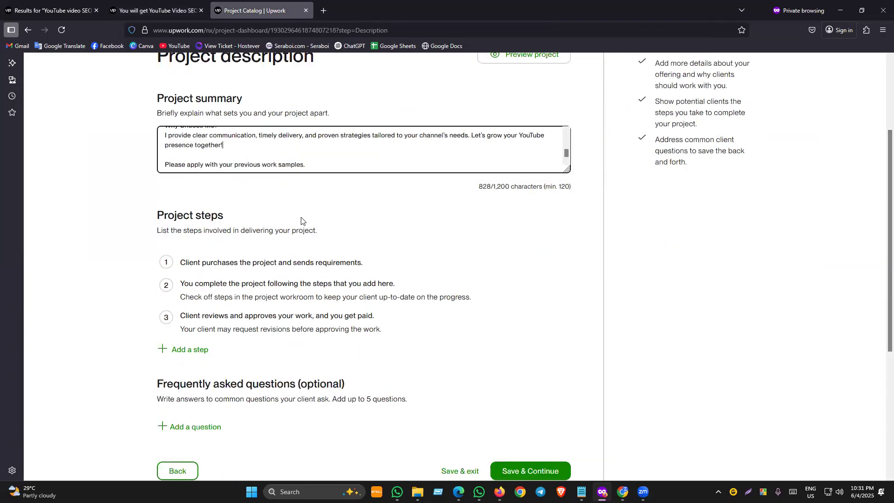
drag(166, 216, 315, 242)
click(345, 261)
drag(181, 263, 305, 264)
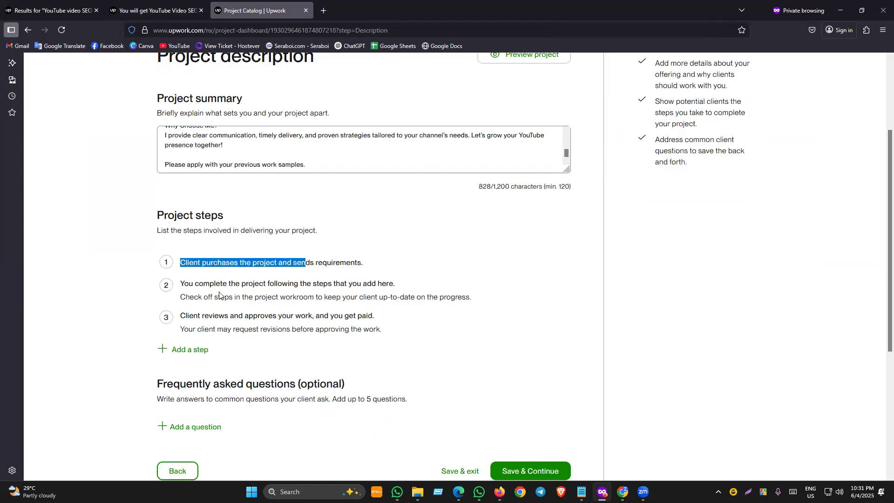
click(221, 296)
drag(188, 263, 361, 261)
click(330, 270)
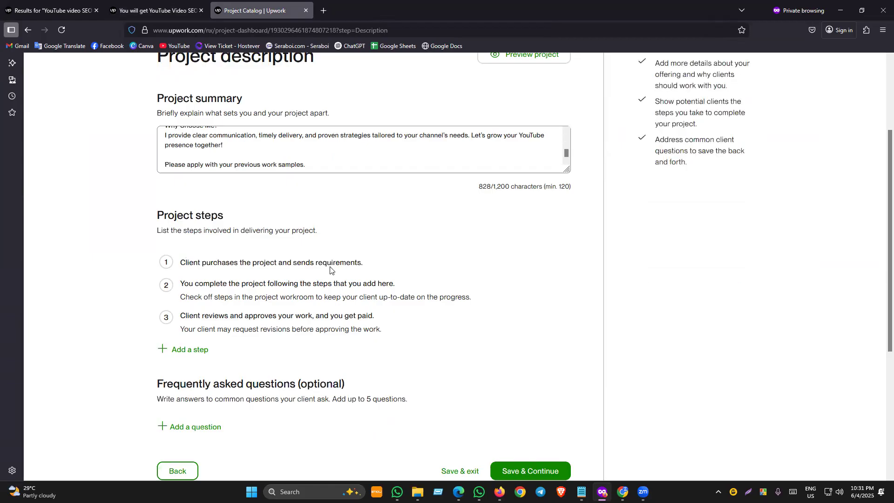
click(360, 262)
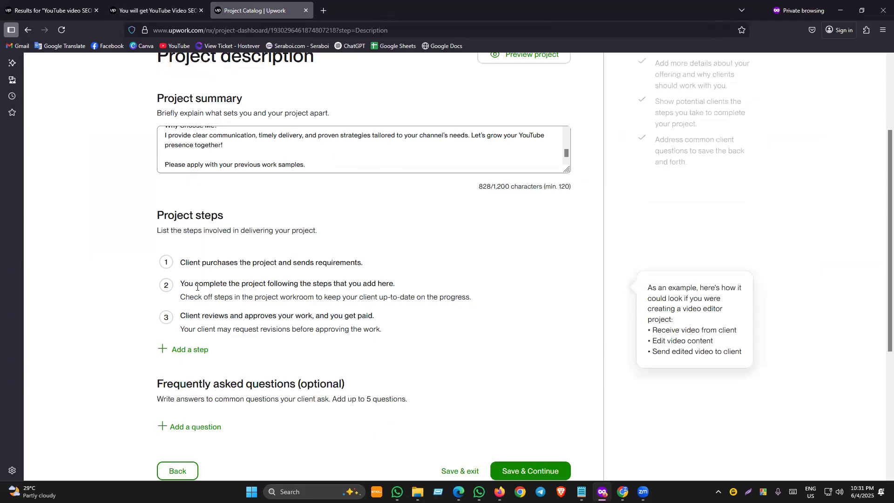
drag(181, 284, 339, 283)
Open a blank project step entry and look over its name and description fields.
click(189, 349)
click(209, 334)
drag(180, 260, 438, 265)
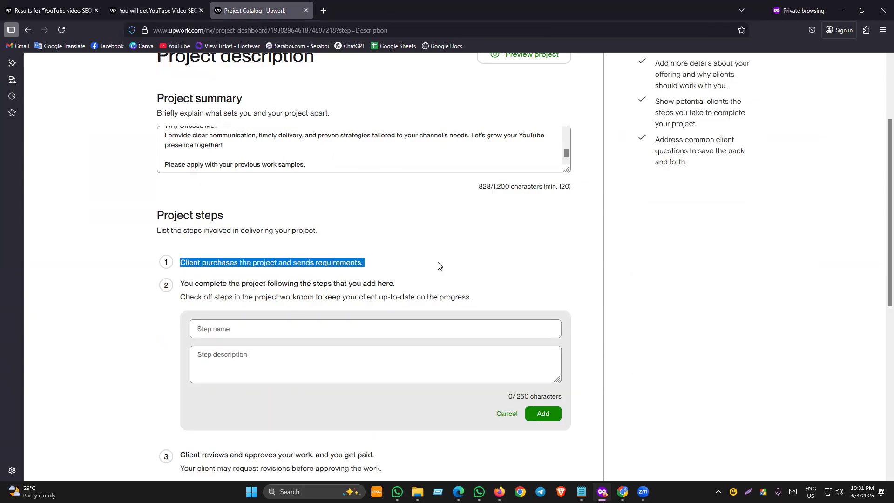
scroll(237, 335, down, 2)
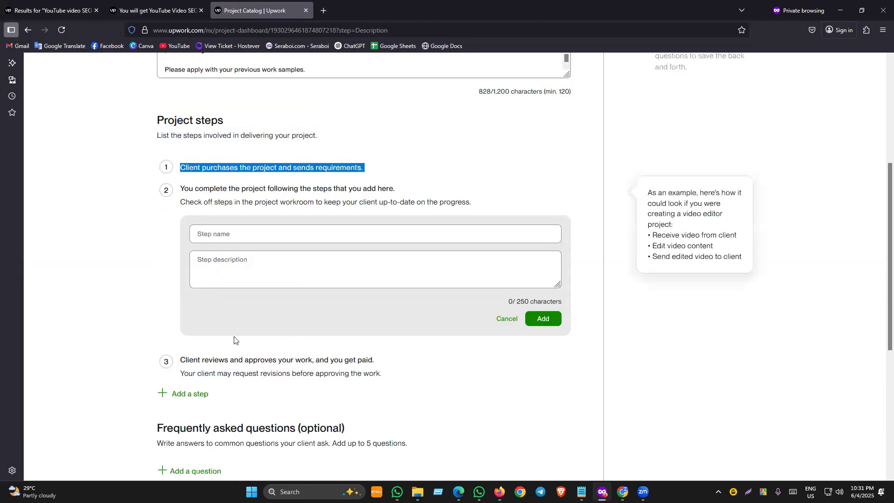
scroll(261, 309, up, 2)
Copy the "Project steps" heading from Upwork, send it to ChatGPT as a prompt and read the reply.
drag(153, 220, 322, 205)
key(ctrl+c)
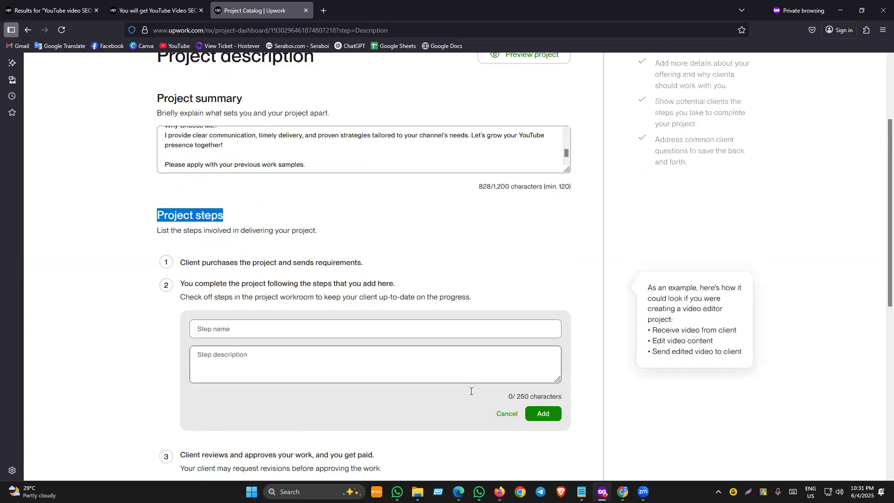
click(500, 493)
click(390, 422)
key(ctrl+v)
key(Return)
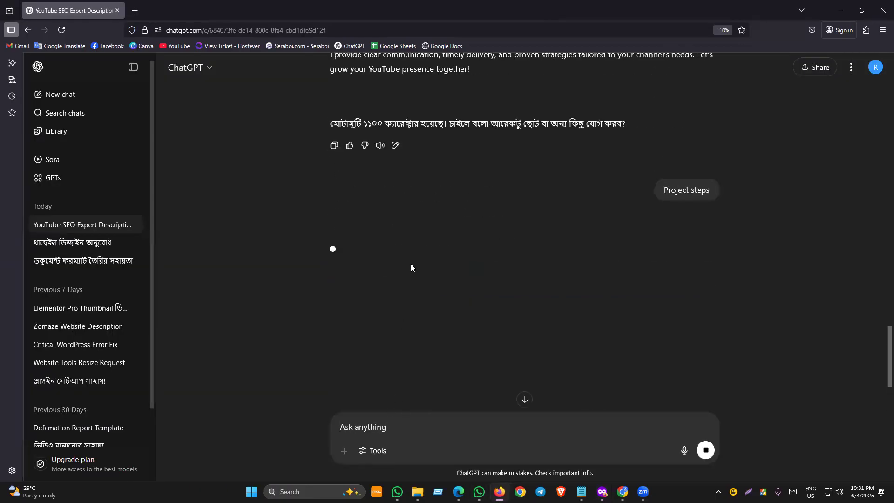
scroll(408, 287, down, 4)
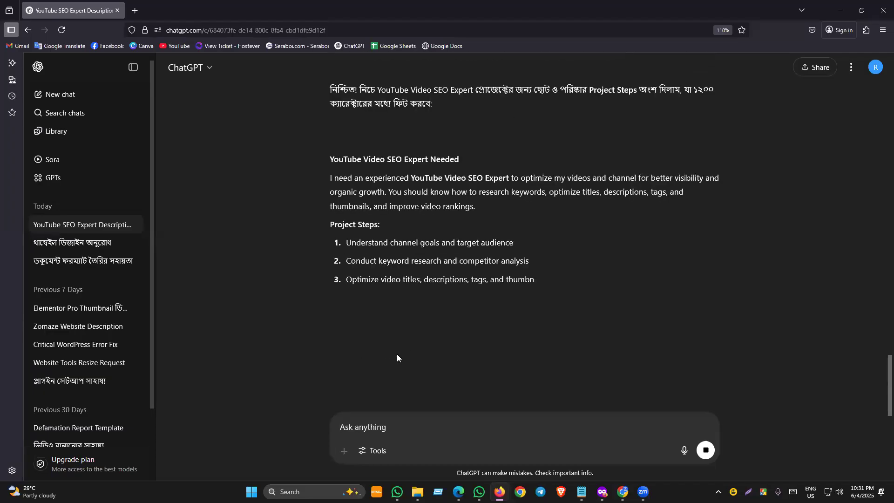
scroll(395, 372, down, 3)
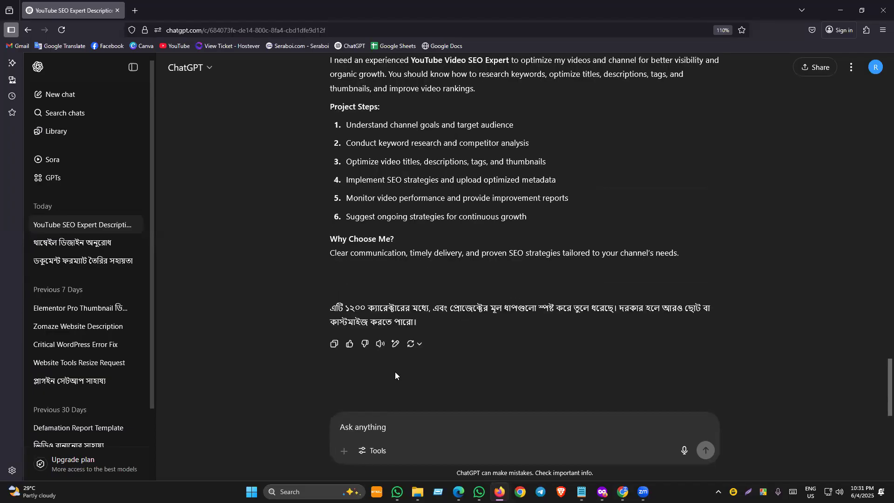
scroll(395, 361, up, 4)
scroll(394, 360, up, 2)
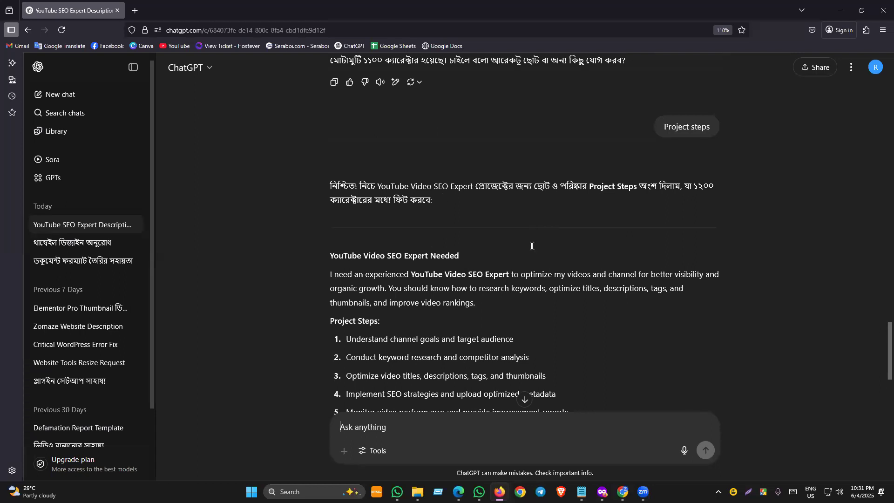
scroll(531, 242, down, 2)
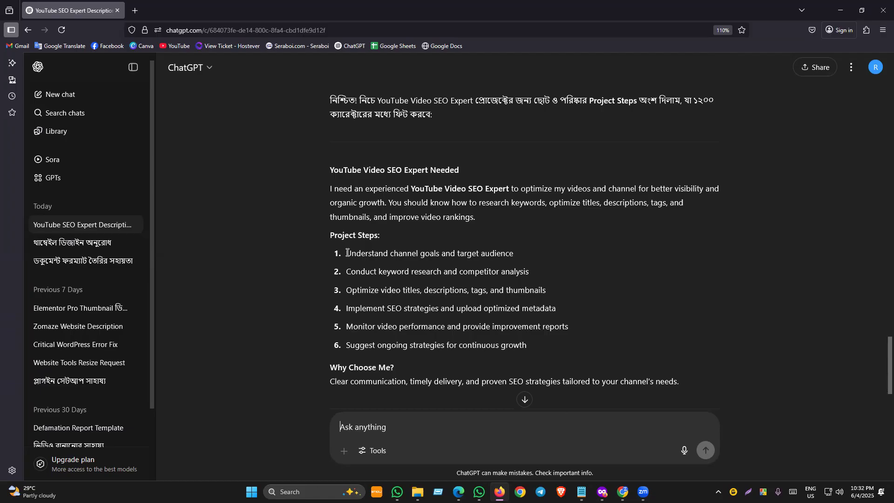
Send ChatGPT the prompt "make 2 project Step" and read the shortened list of steps.
text(a)
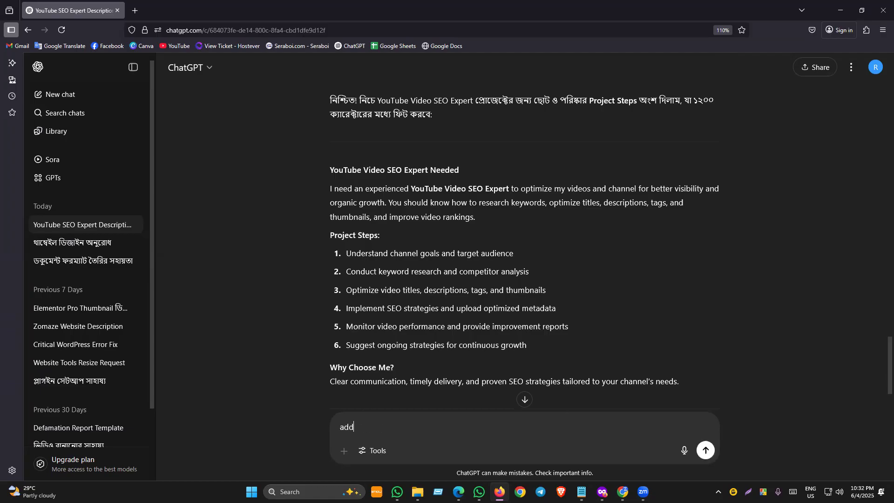
text(d)
key(BackSpace)
key(BackSpace)
text(make)
key(Return)
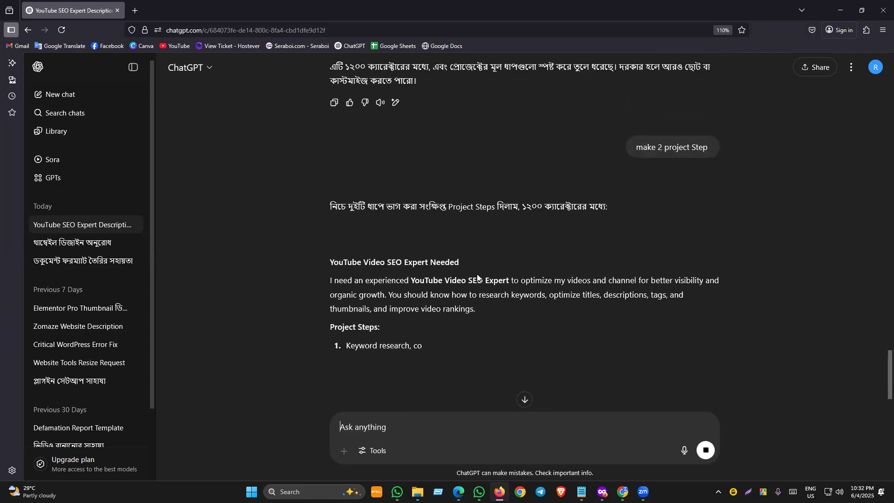
scroll(458, 315, down, 2)
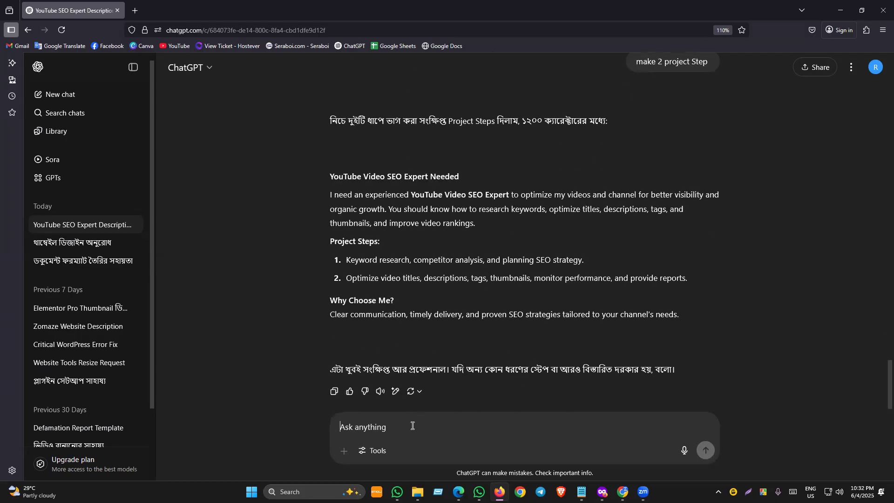
Check the step entry fields in Upwork and send ChatGPT the prompt "I need Project Step name and description".
mouse_move(623, 493)
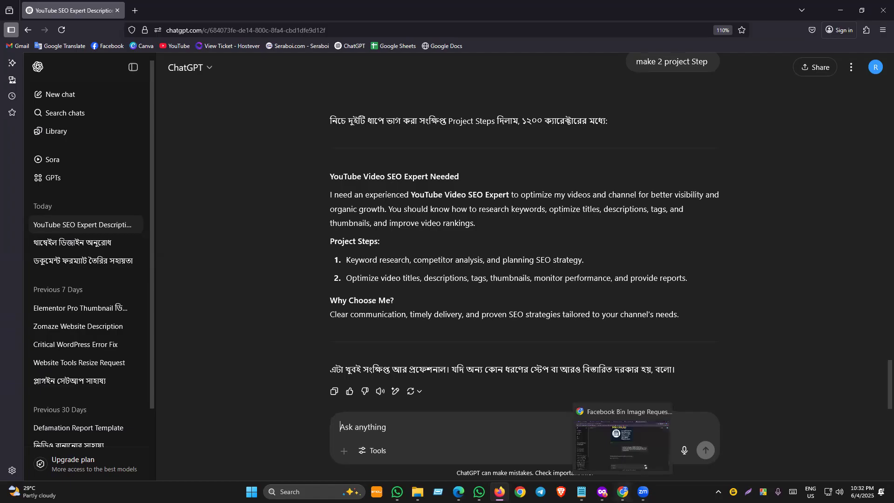
click(602, 491)
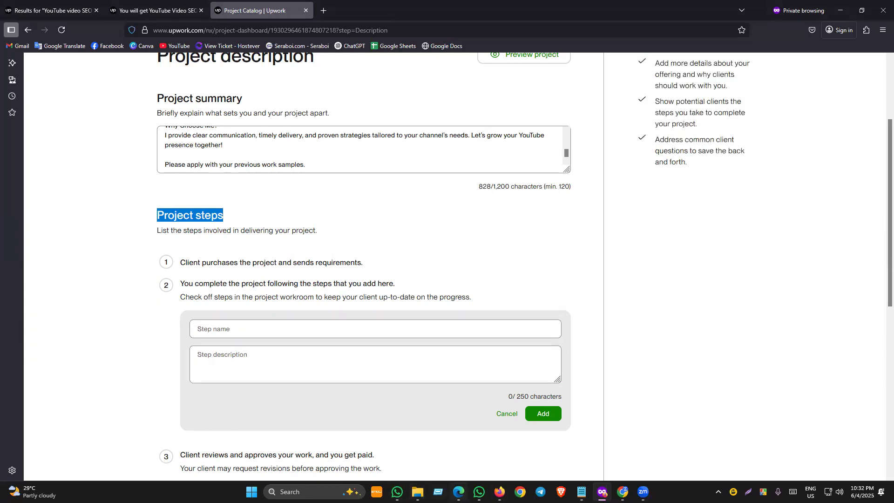
click(487, 425)
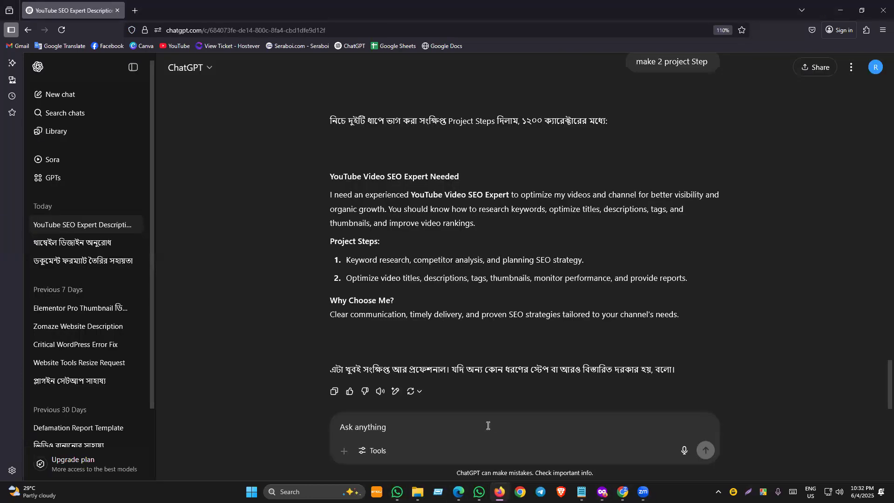
text(I need)
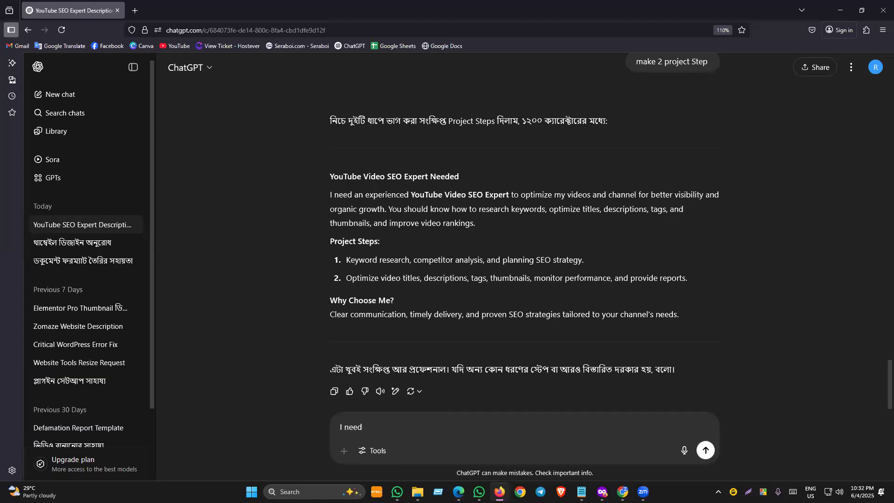
text( Project Step name and description)
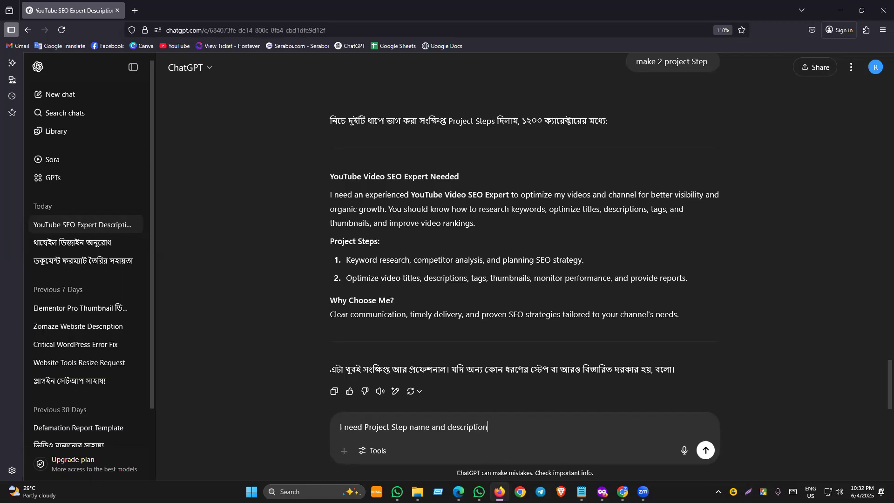
key(Return)
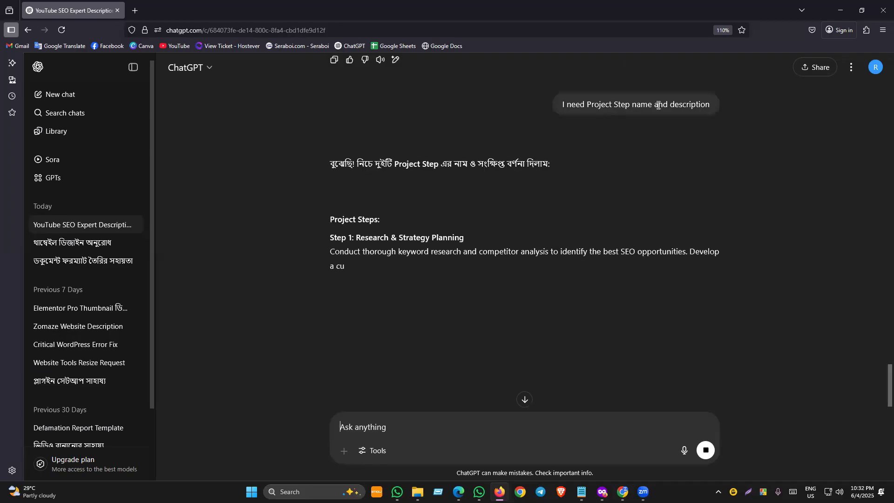
scroll(345, 322, down, 1)
scroll(358, 287, up, 2)
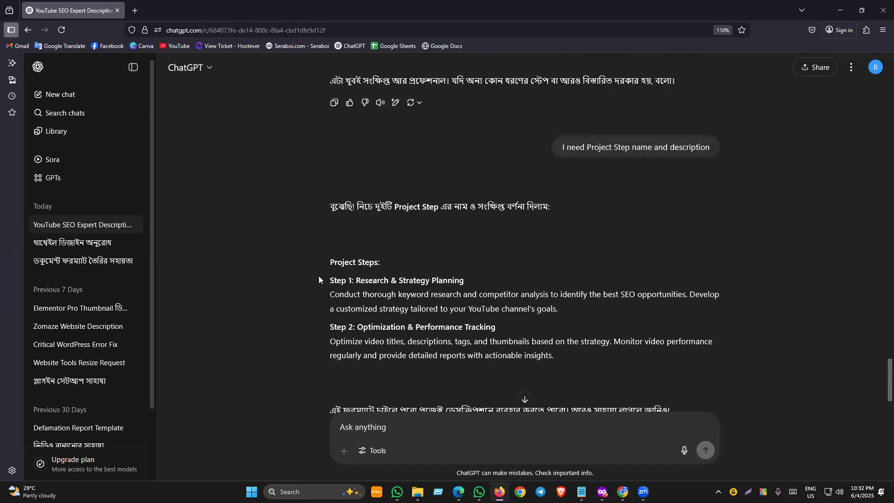
Copy ChatGPT's Step 1 title "Research & Strategy Planning" into the step name in Upwork.
drag(355, 277, 474, 282)
key(ctrl+c)
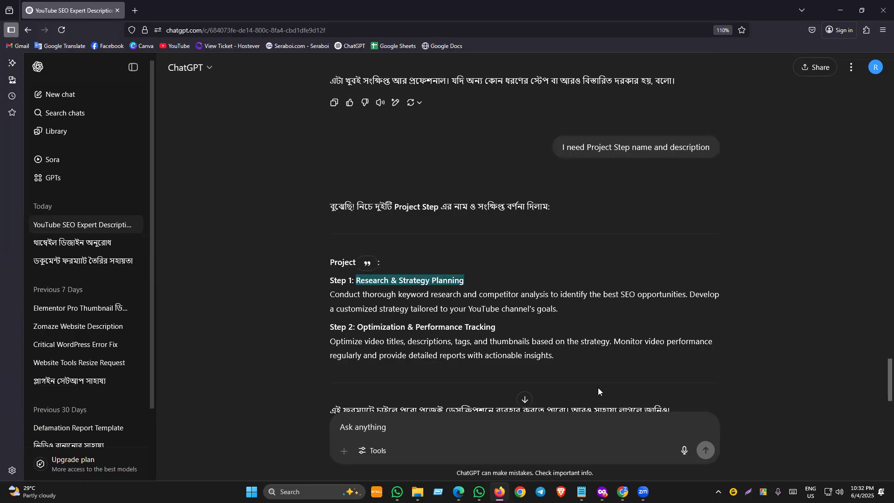
key(alt+Tab)
click(224, 330)
key(ctrl+v)
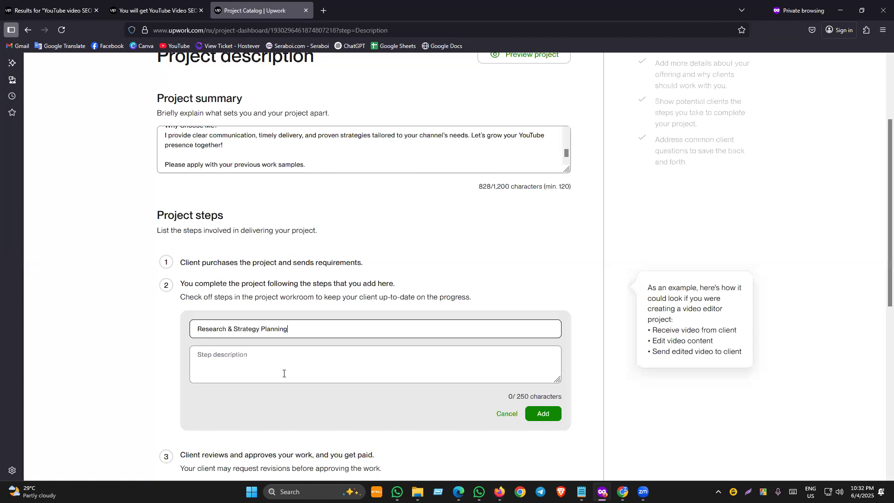
Copy ChatGPT's Step 1 description about keyword research and competitor analysis into Upwork's step description and add the step.
key(alt+Tab)
drag(322, 296, 587, 311)
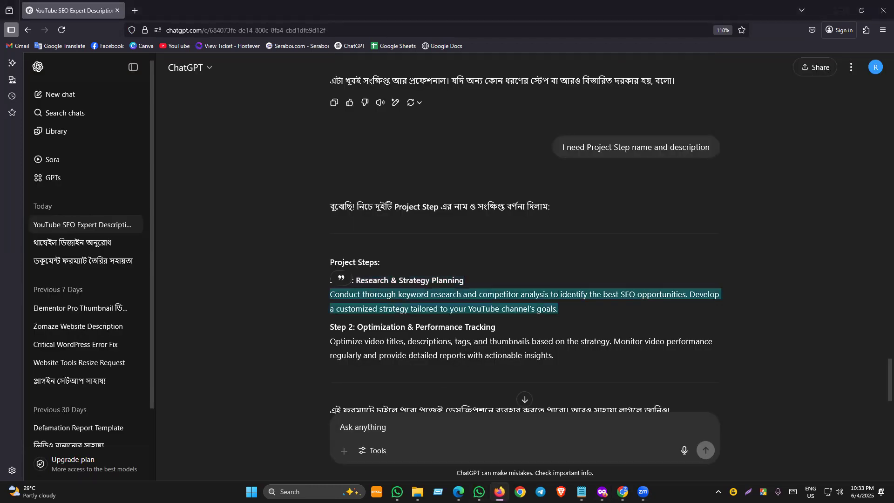
key(ctrl+c)
key(alt+Tab)
click(301, 361)
key(ctrl+v)
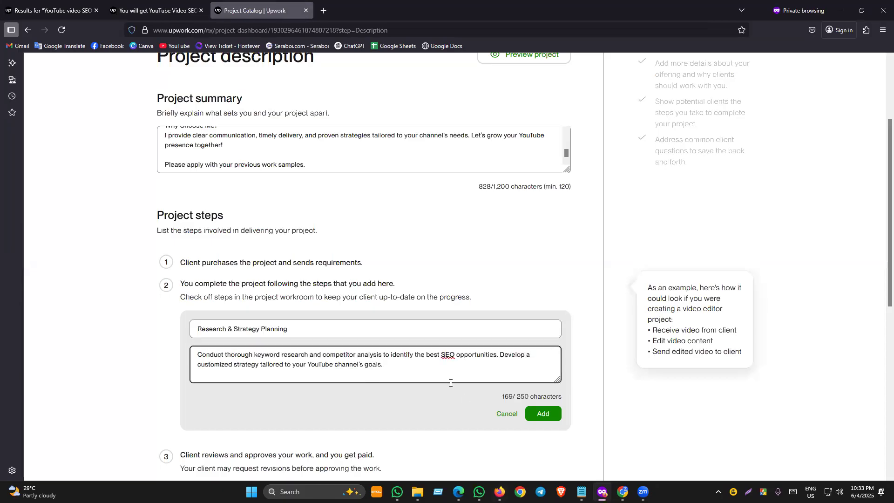
click(540, 414)
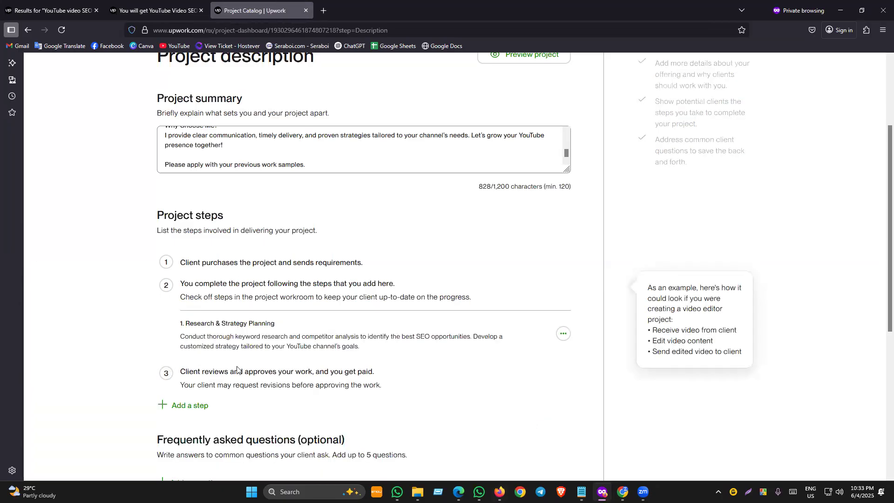
Start a second project step in Upwork and name it with ChatGPT's Step 2 title "Optimization & Performance Tracking".
click(190, 405)
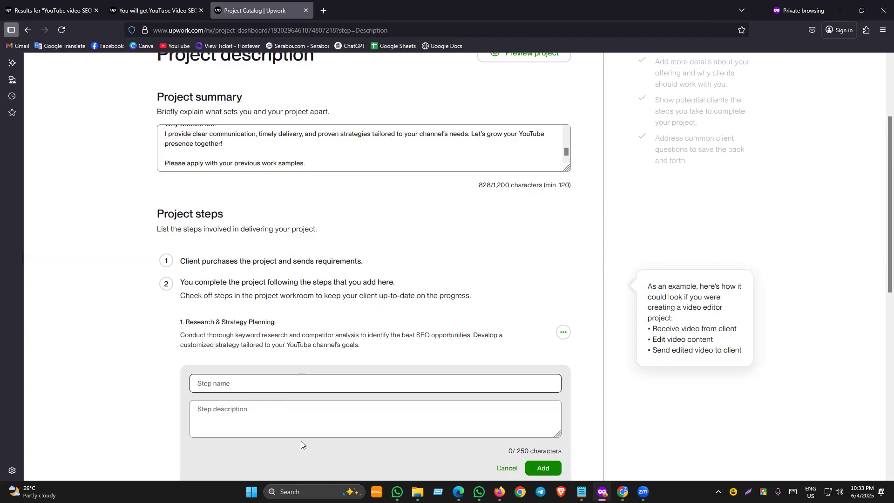
scroll(301, 440, down, 3)
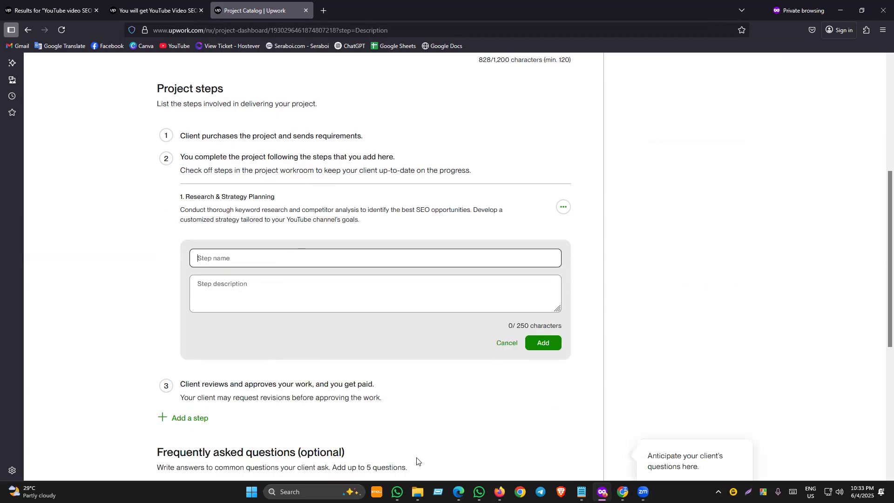
click(499, 492)
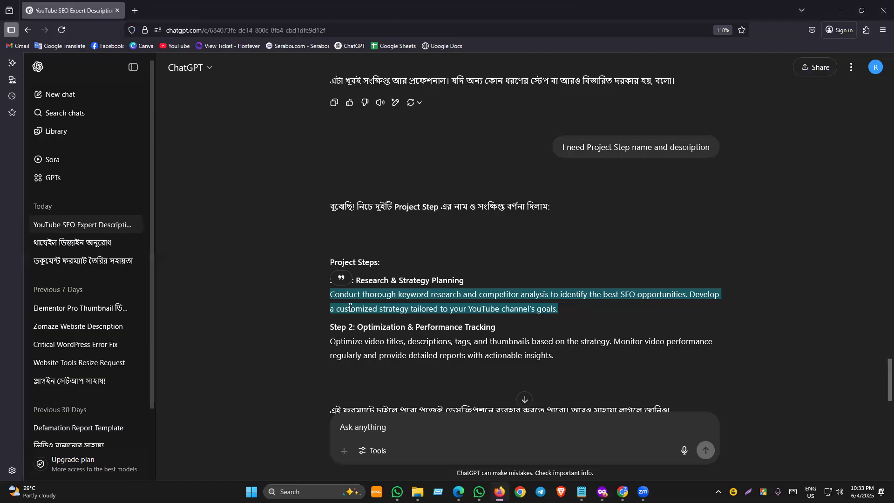
click(385, 282)
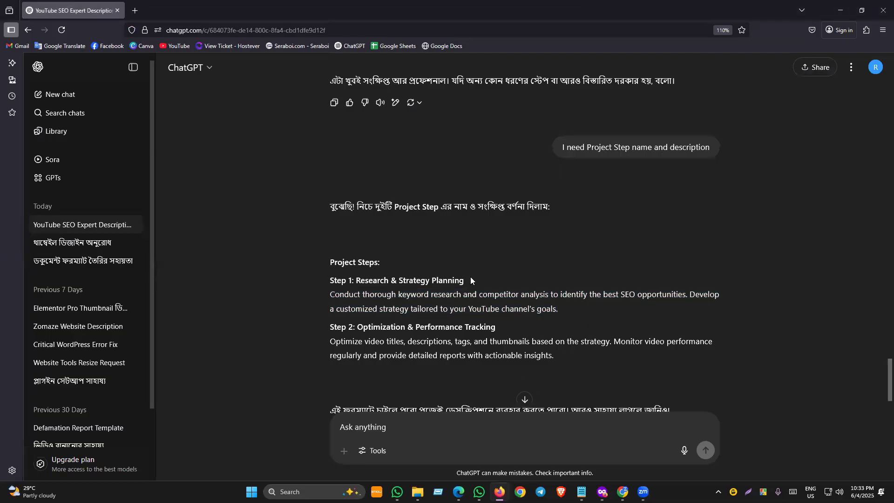
mouse_move(470, 278)
mouse_down()
mouse_move(342, 284)
mouse_move(465, 282)
mouse_up()
drag(357, 326, 511, 331)
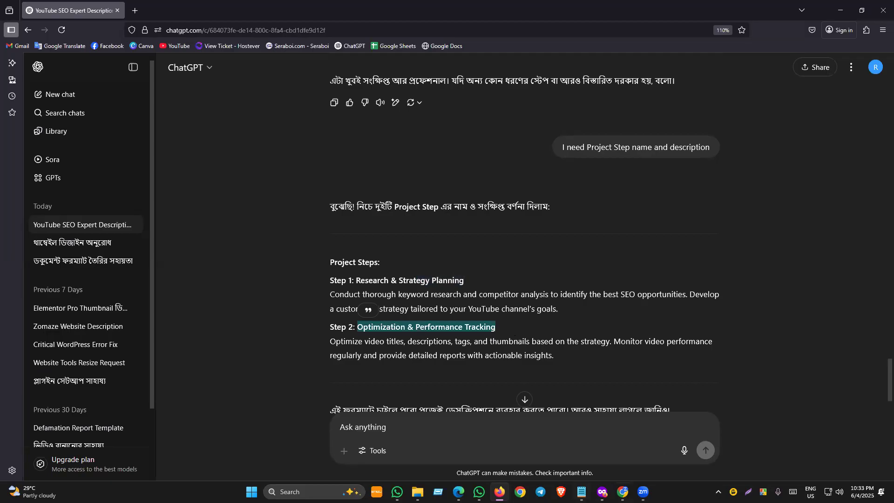
click(602, 492)
key(ctrl+v)
Copy ChatGPT's Step 2 description about optimizing titles, descriptions, tags and thumbnails into Upwork's step description and add the step.
key(alt+Tab)
drag(326, 341, 562, 357)
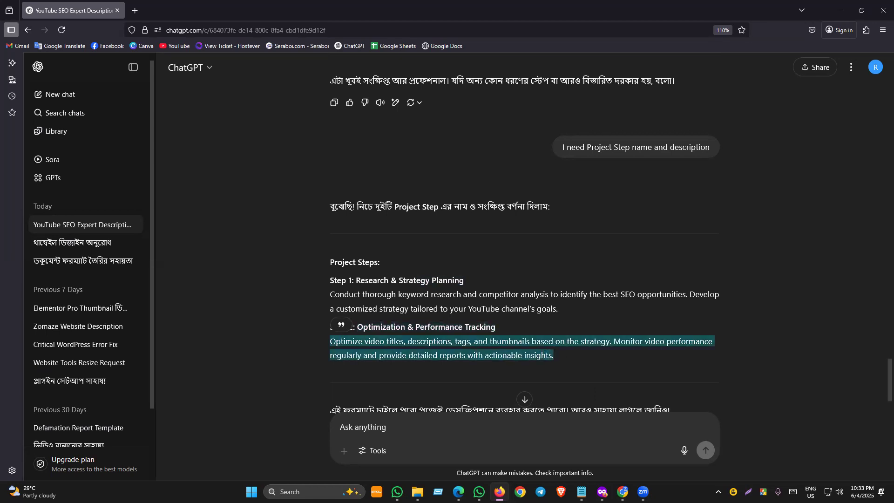
key(ctrl+c)
key(alt+Tab)
key(ctrl+v)
click(544, 344)
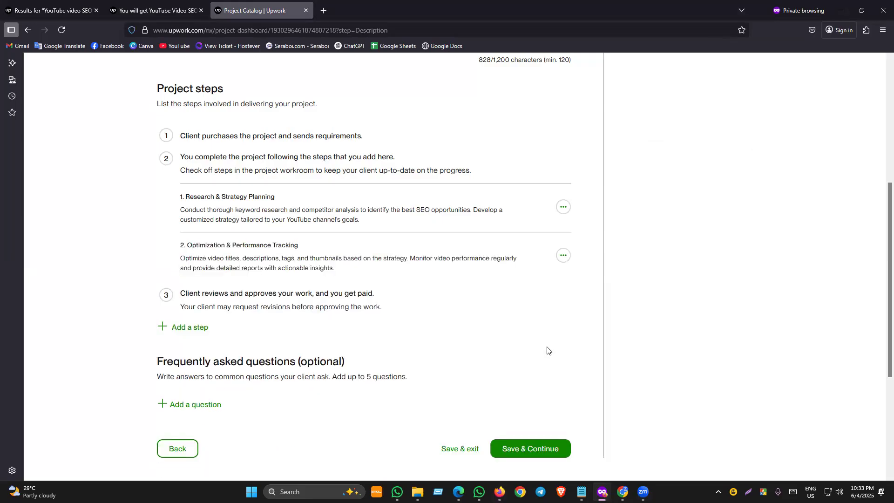
Switch to ChatGPT and send the prompt "make 5 Frequently asked questions", reusing the FAQ heading copied from Upwork.
scroll(209, 154, up, 2)
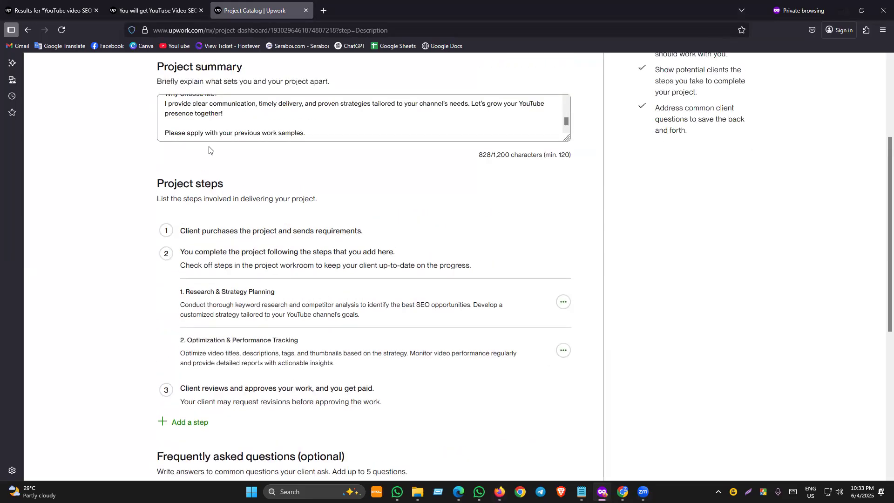
scroll(150, 279, down, 4)
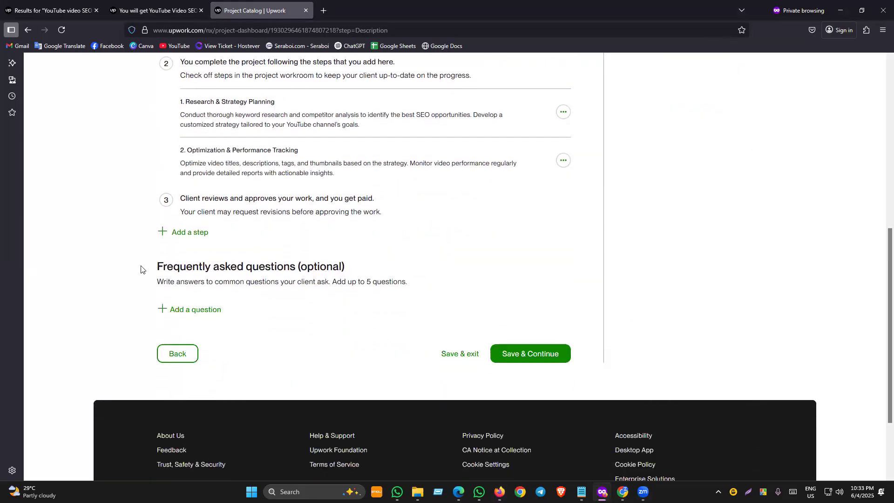
drag(141, 269, 300, 266)
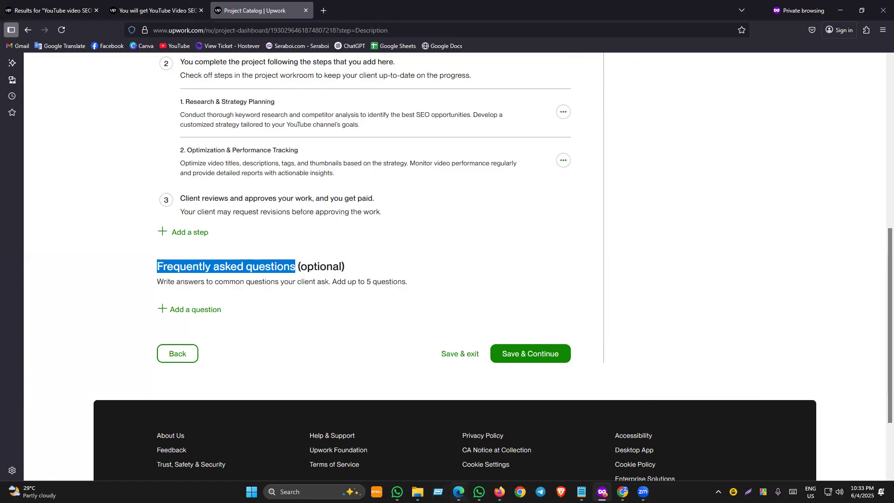
click(458, 492)
click(458, 491)
click(500, 493)
click(389, 428)
key(ctrl+v)
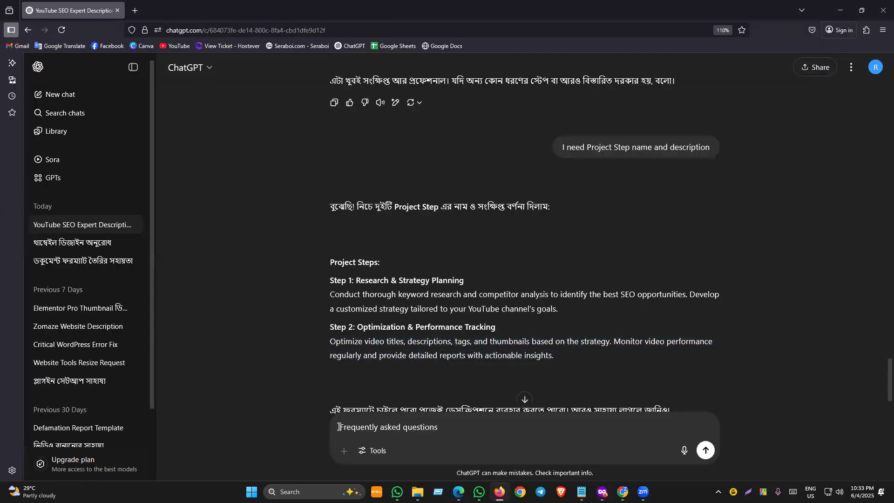
text(make 5)
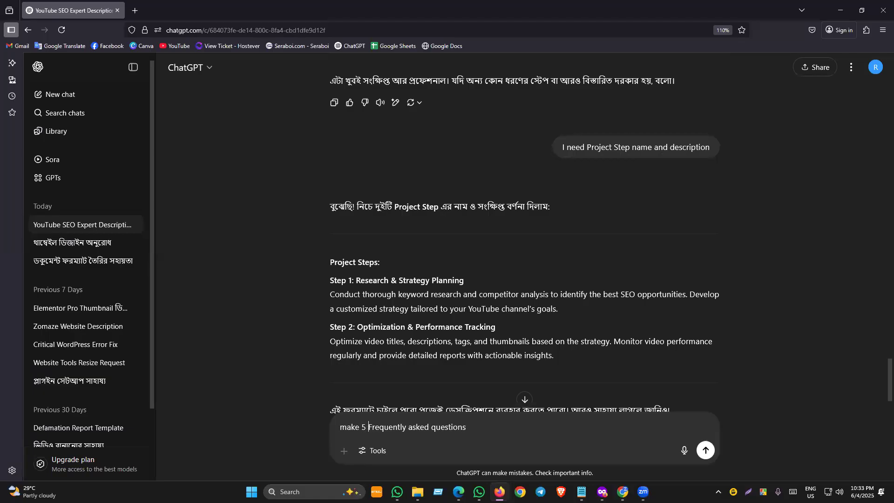
key(Return)
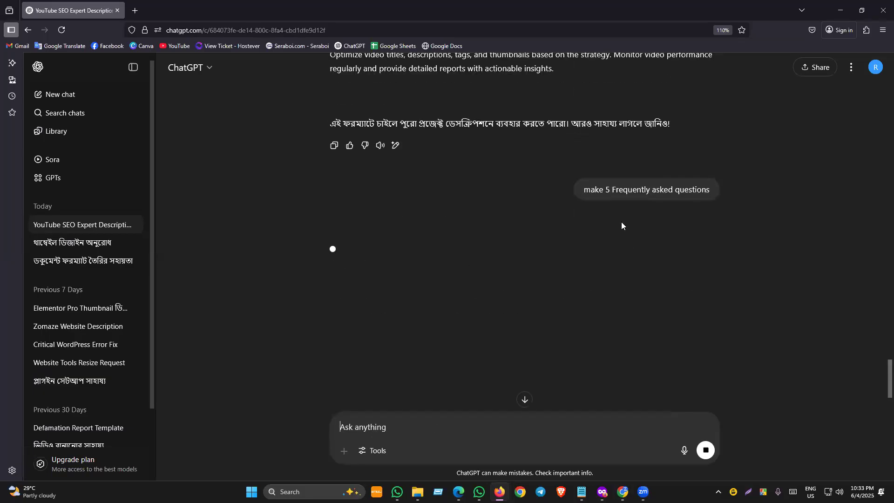
Start a first FAQ entry in Upwork with ChatGPT's question "What experience do you have with YouTube SEO?".
scroll(413, 312, down, 3)
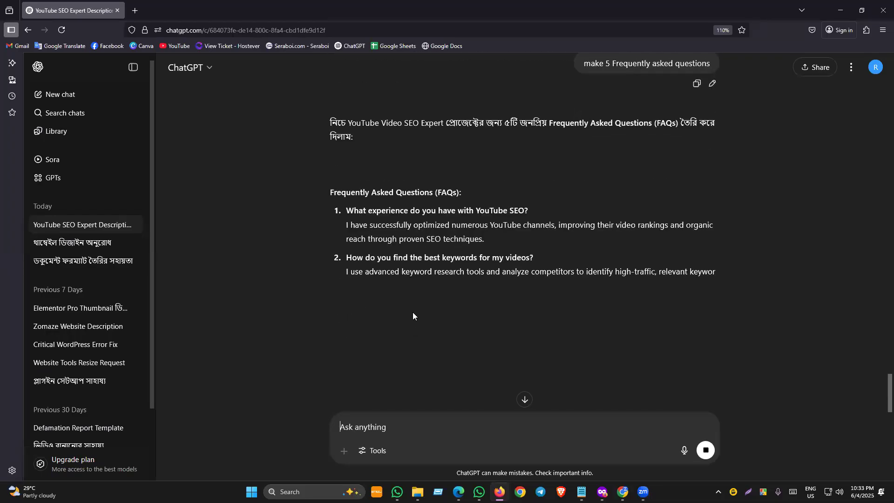
scroll(431, 342, down, 3)
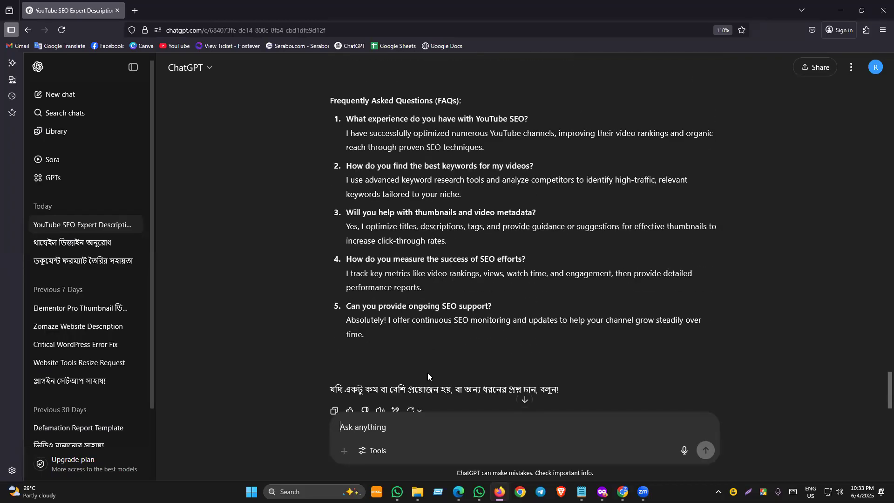
scroll(348, 260, up, 2)
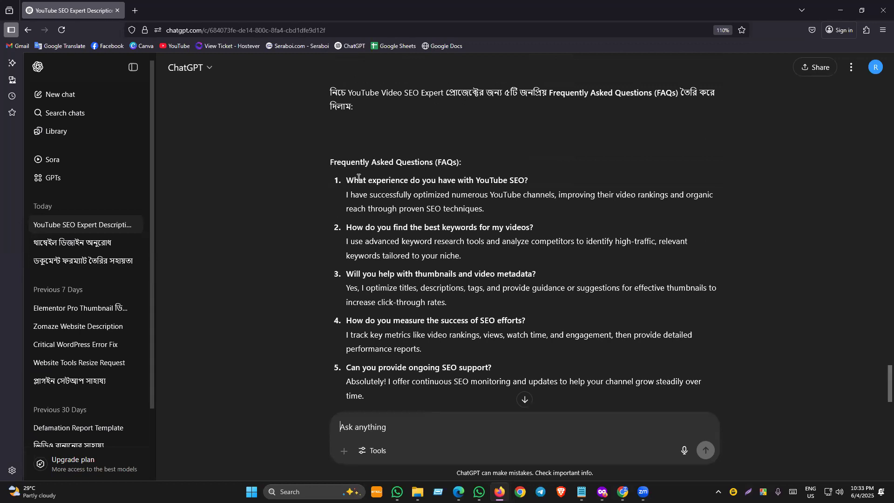
drag(346, 180, 535, 185)
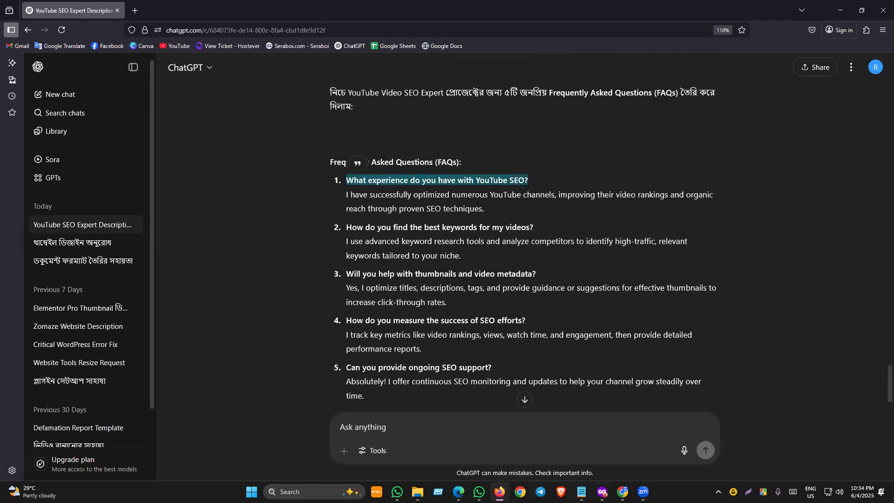
click(602, 492)
click(183, 309)
key(ctrl+v)
Copy ChatGPT's first answer about successfully optimized YouTube channels into Upwork's answer and add the FAQ entry.
click(499, 491)
drag(347, 195, 516, 216)
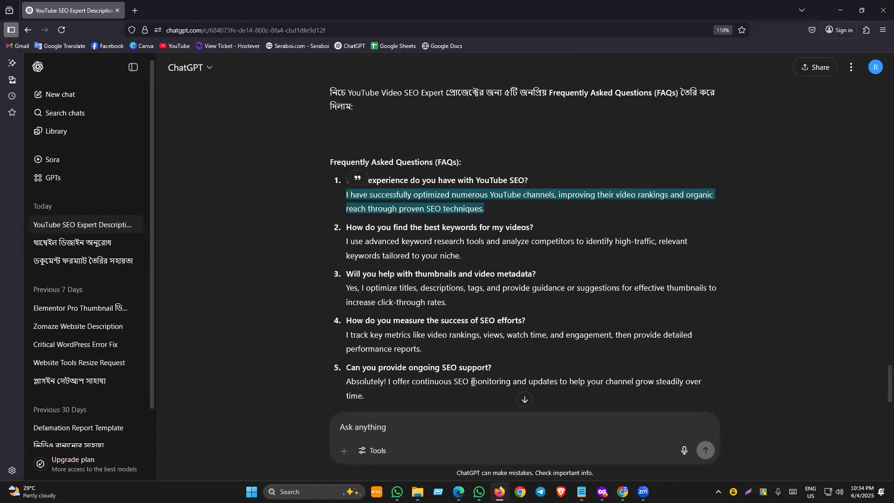
key(ctrl+c)
click(602, 491)
click(277, 347)
key(ctrl+v)
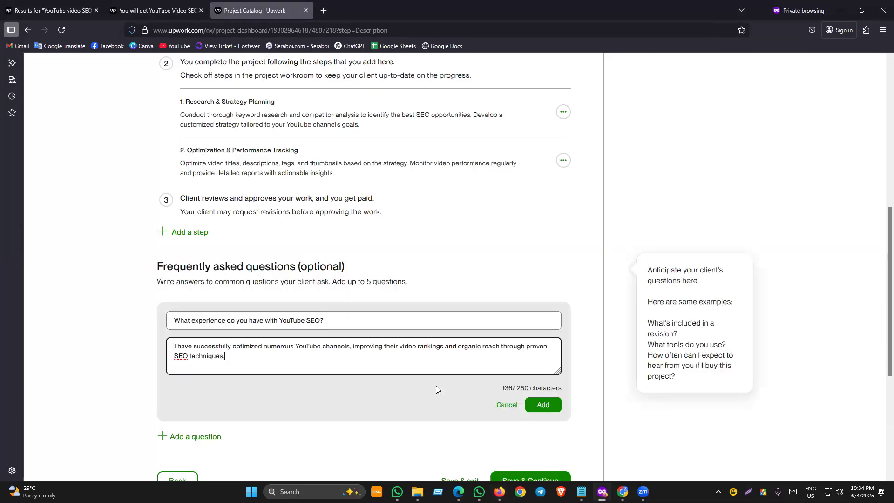
click(539, 406)
Start a second FAQ entry in Upwork with ChatGPT's question "How do you find the best keywords for my videos?".
click(191, 366)
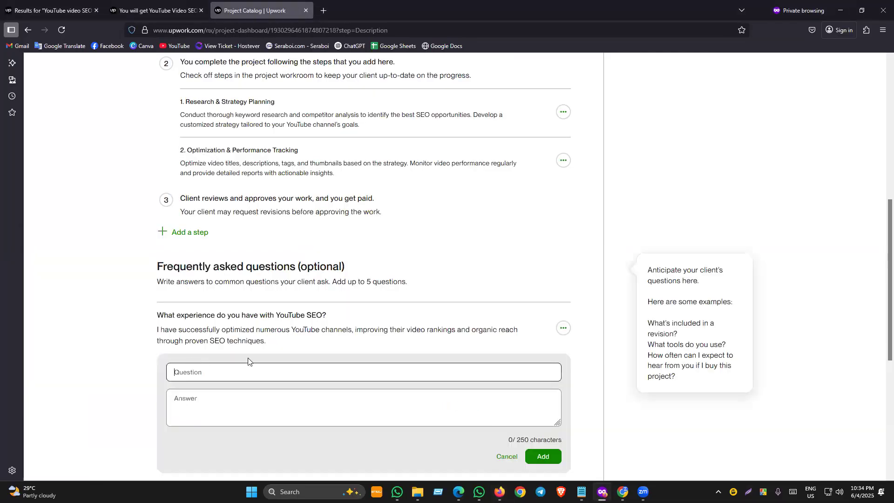
scroll(250, 359, down, 1)
click(500, 491)
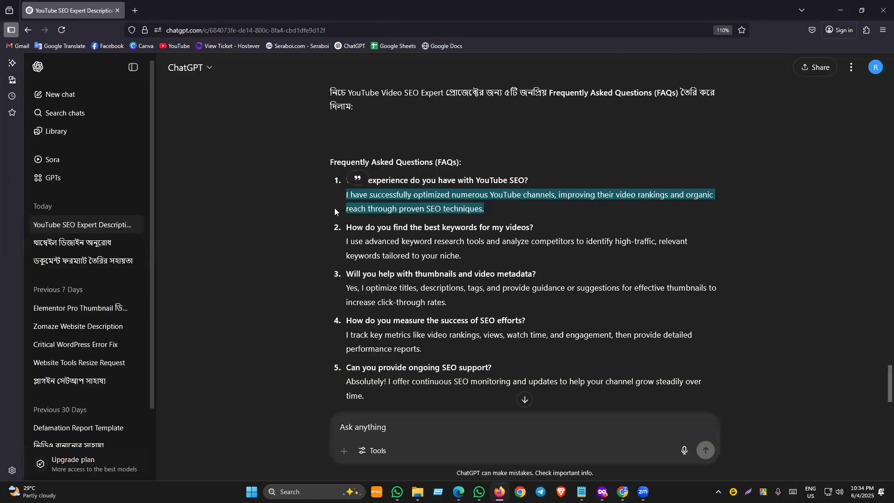
drag(347, 227, 539, 230)
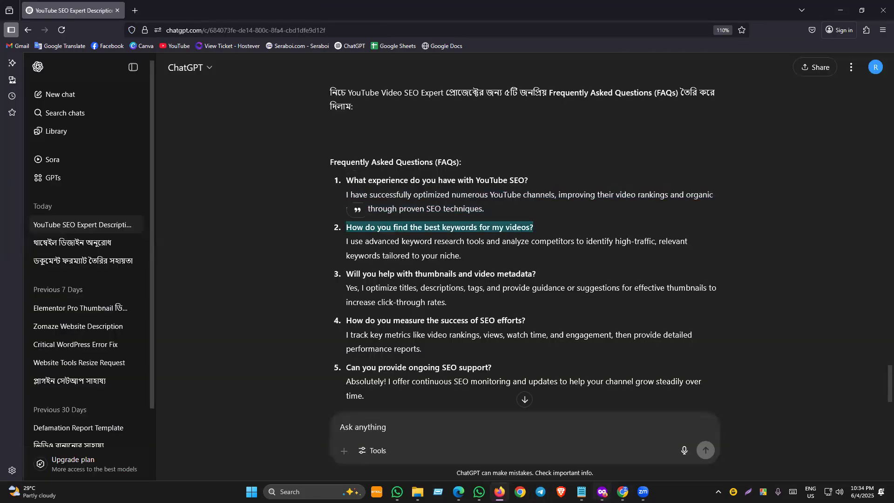
key(alt+Tab)
key(ctrl+v)
Copy ChatGPT's second answer about keyword research tools and competitor analysis into Upwork's answer and add the FAQ entry.
click(239, 390)
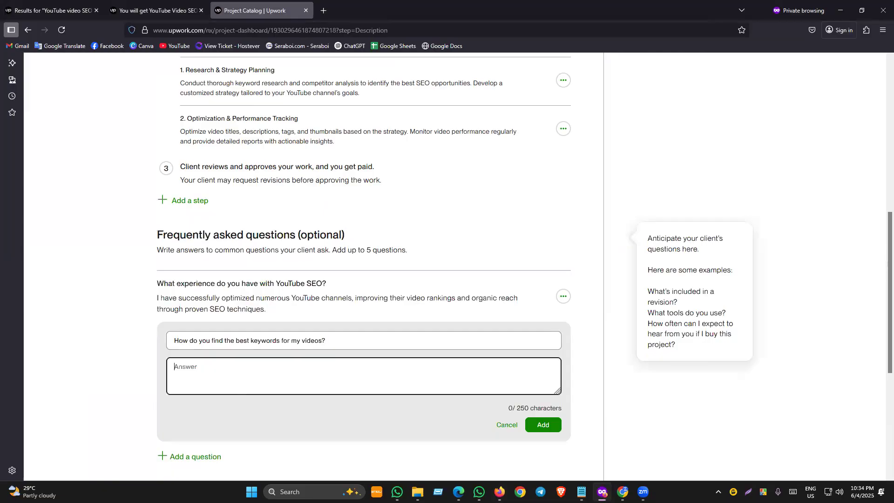
key(alt+Tab)
drag(348, 240, 538, 252)
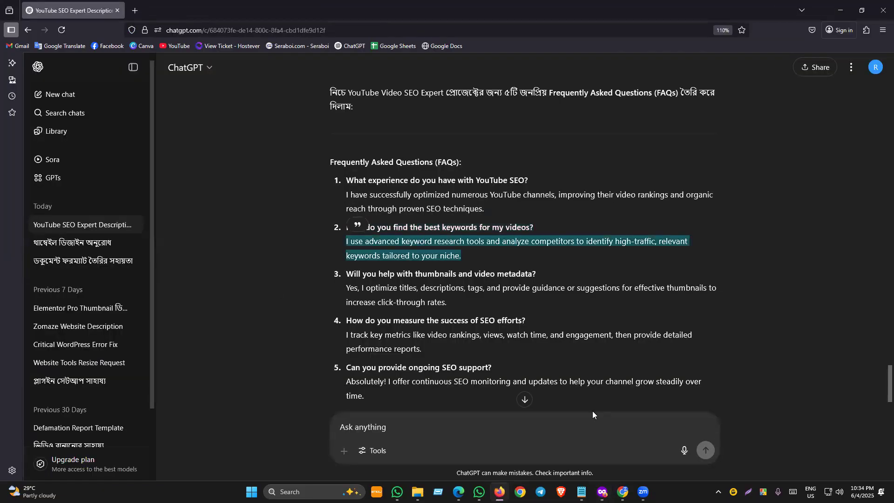
mouse_move(602, 491)
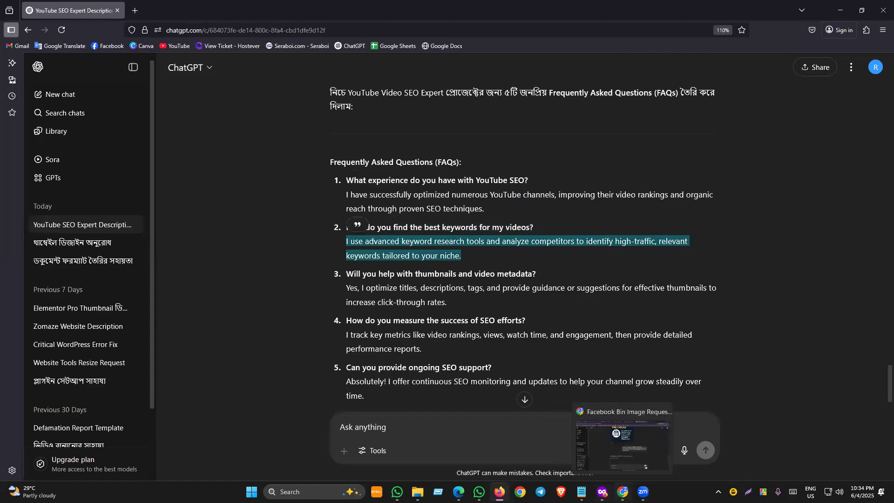
click(601, 491)
key(ctrl+v)
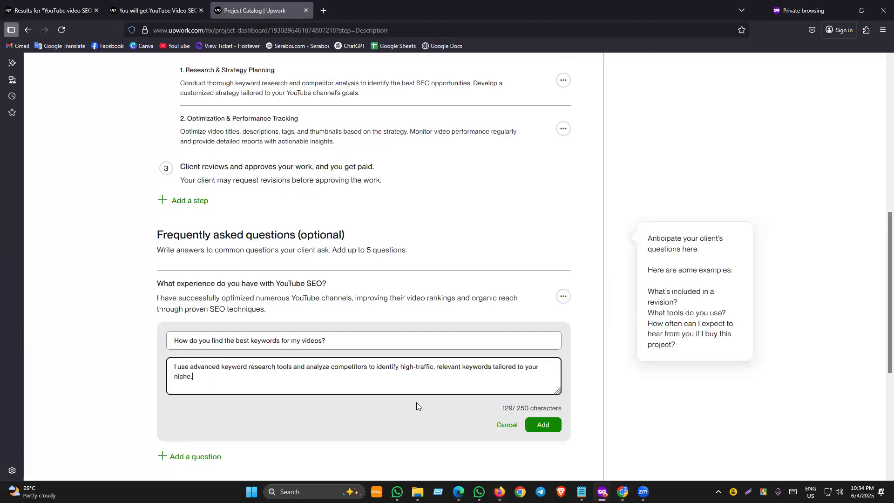
click(539, 425)
Start a third FAQ entry in Upwork with ChatGPT's question "Will you help with thumbnails and video metadata?".
click(205, 380)
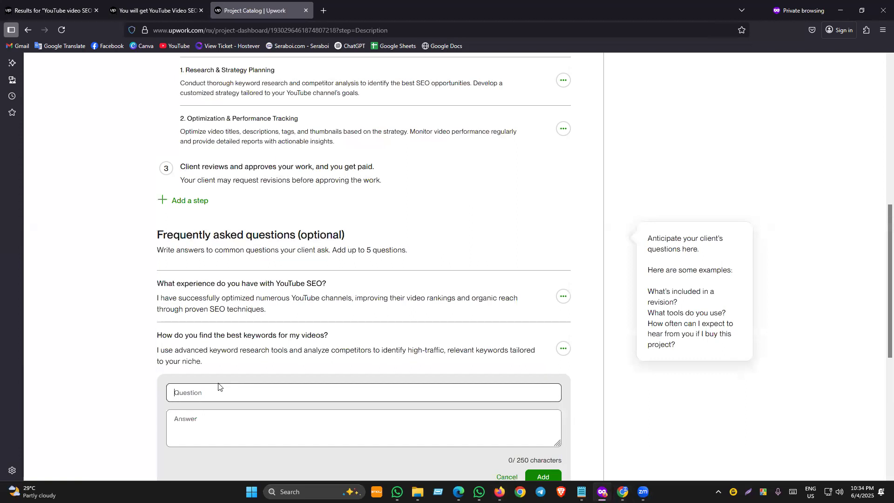
key(alt+Tab)
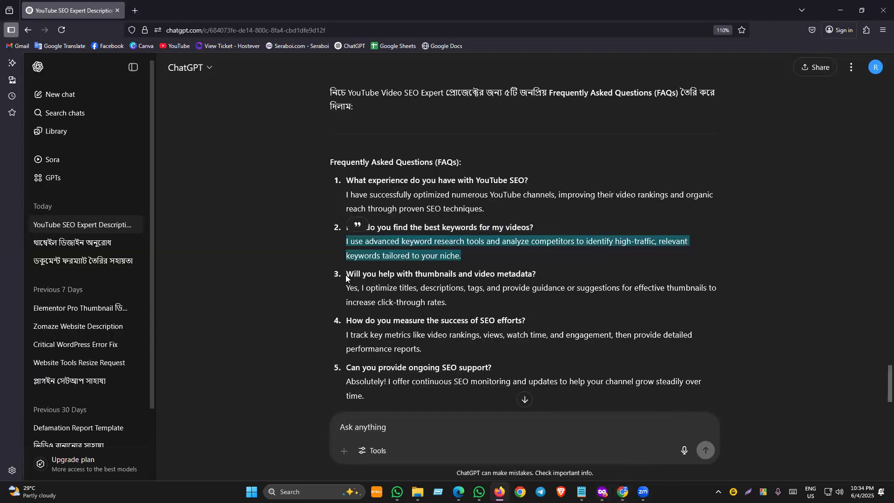
drag(346, 278, 557, 276)
key(alt+Tab)
key(ctrl+v)
Copy ChatGPT's third answer about optimizing titles, descriptions, tags and thumbnails into Upwork's answer and add the FAQ entry.
click(245, 427)
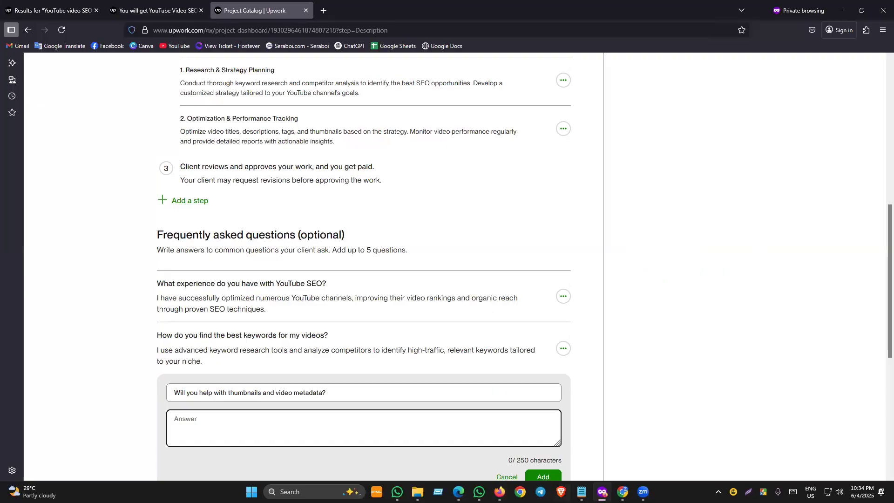
key(alt+Tab)
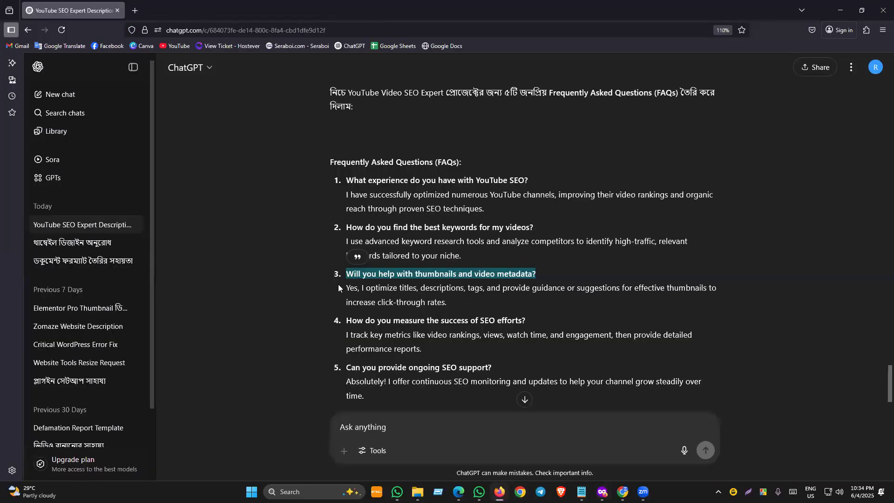
drag(338, 284, 514, 303)
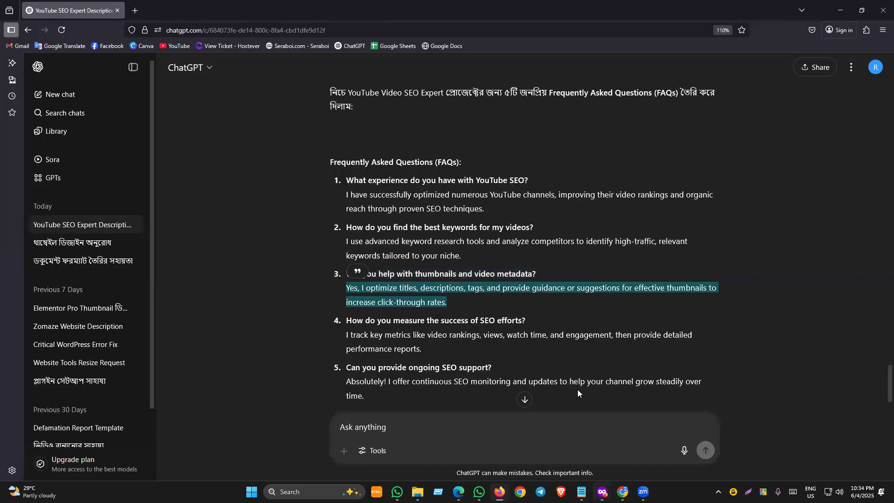
key(ctrl+c)
key(alt+Tab)
key(ctrl+v)
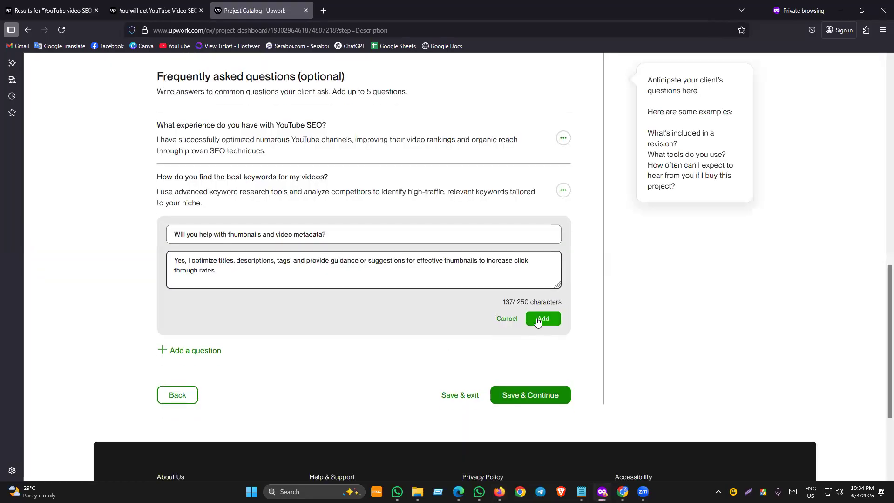
click(537, 321)
Start a fourth FAQ entry in Upwork with ChatGPT's question "How do you measure the success of SEO efforts?".
click(189, 275)
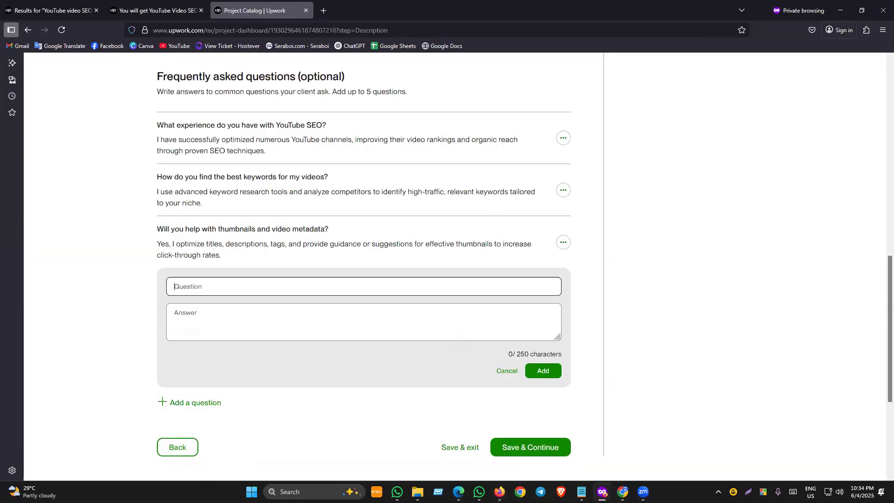
key(alt+Tab)
drag(348, 320, 548, 317)
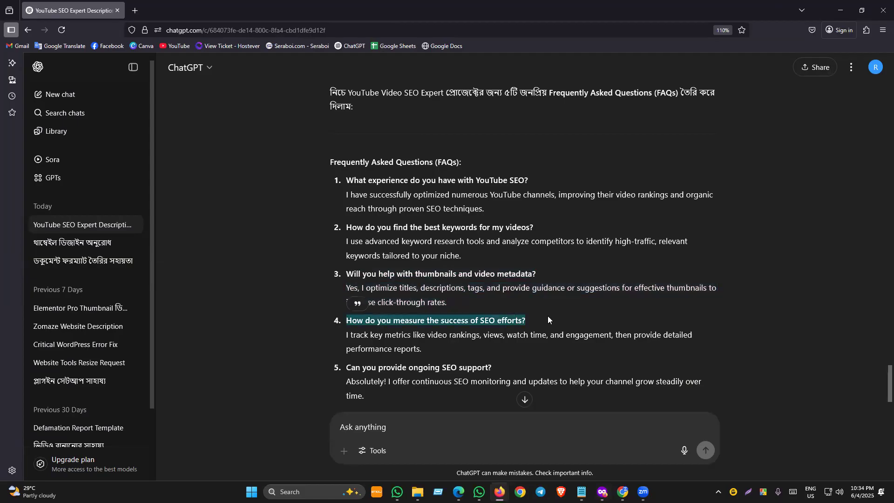
key(ctrl+c)
key(alt+Tab)
key(ctrl+v)
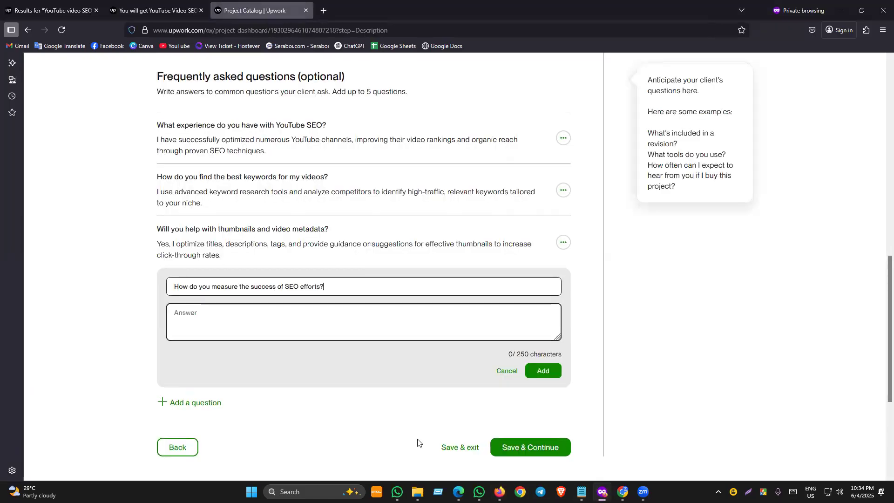
Copy ChatGPT's fourth answer about tracking key metrics and performance reports into Upwork's answer and add the FAQ entry.
key(alt+Tab)
drag(347, 335, 431, 353)
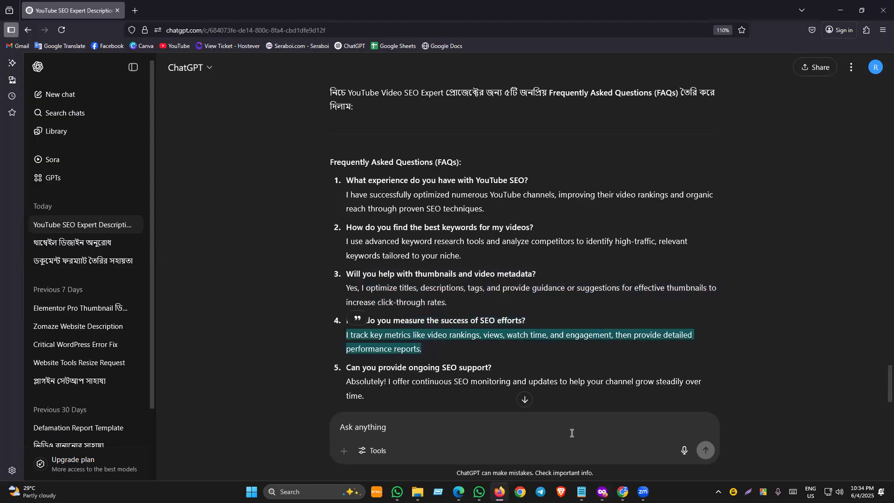
click(599, 434)
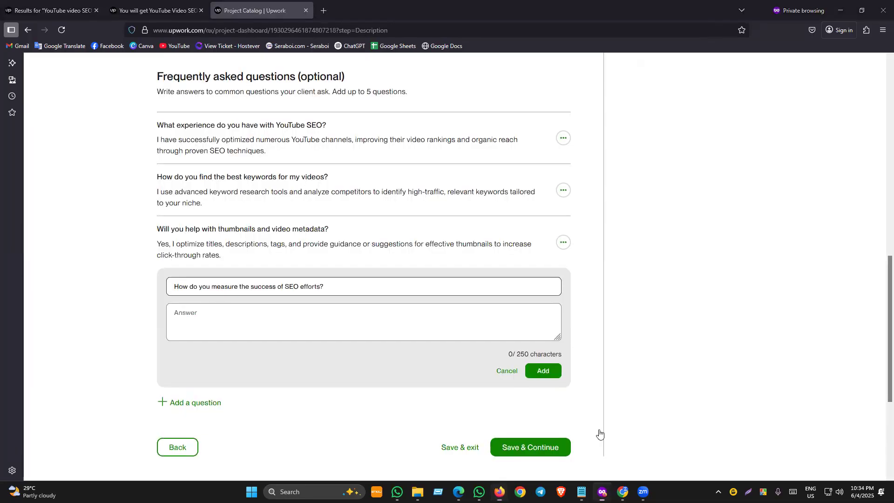
click(419, 321)
key(ctrl+v)
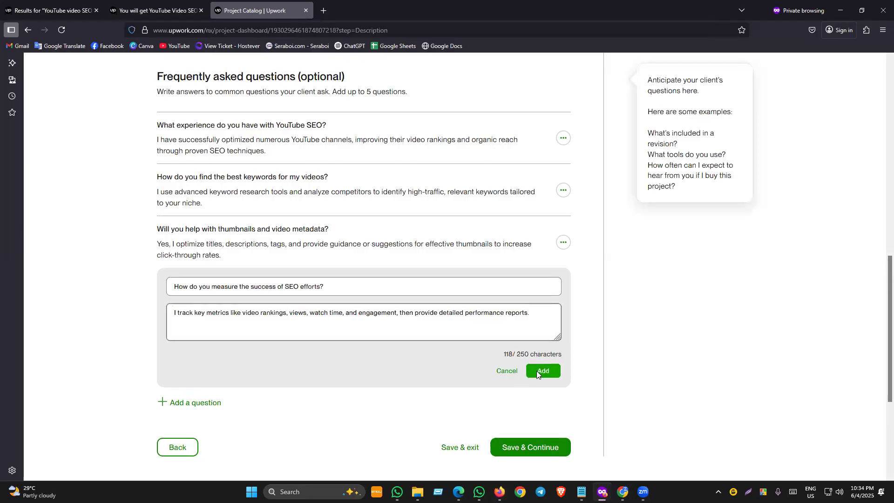
click(540, 370)
Start a fifth FAQ entry in Upwork with ChatGPT's question "Can you provide ongoing SEO support?".
click(500, 447)
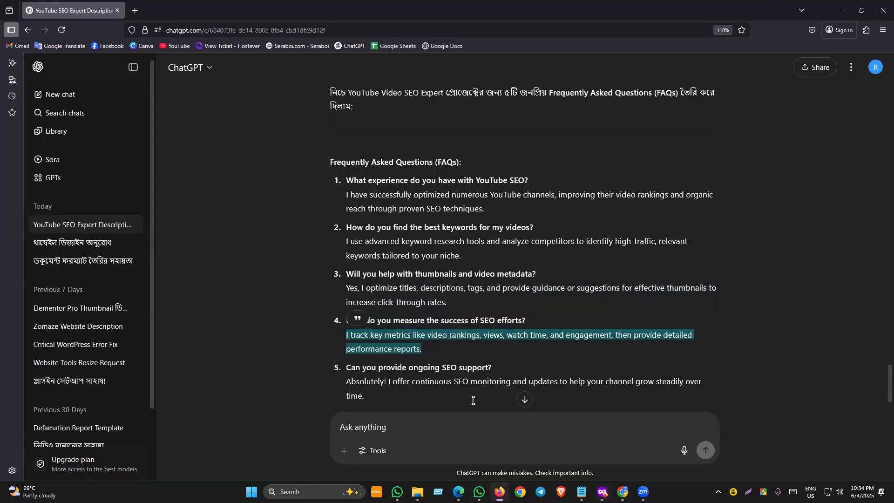
drag(346, 367, 493, 367)
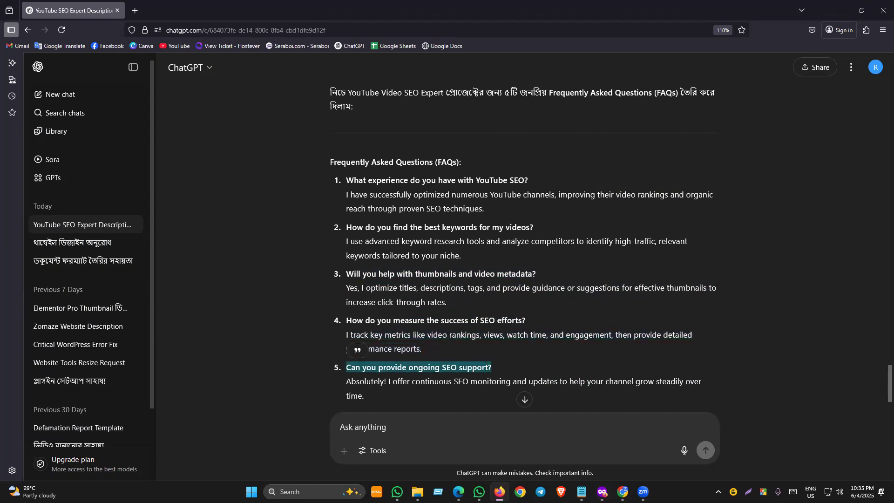
click(602, 492)
click(219, 325)
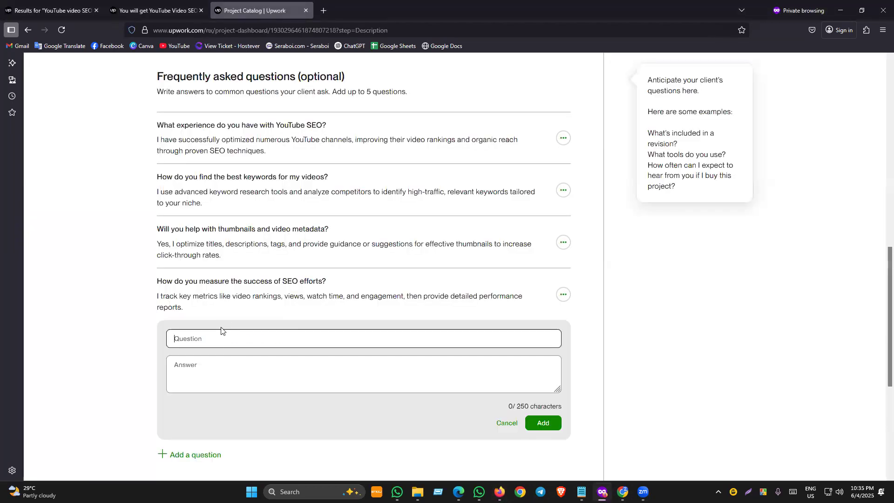
key(ctrl+v)
Copy ChatGPT's fifth answer about continuous SEO monitoring and updates into Upwork's answer and add the FAQ entry.
click(502, 489)
click(378, 382)
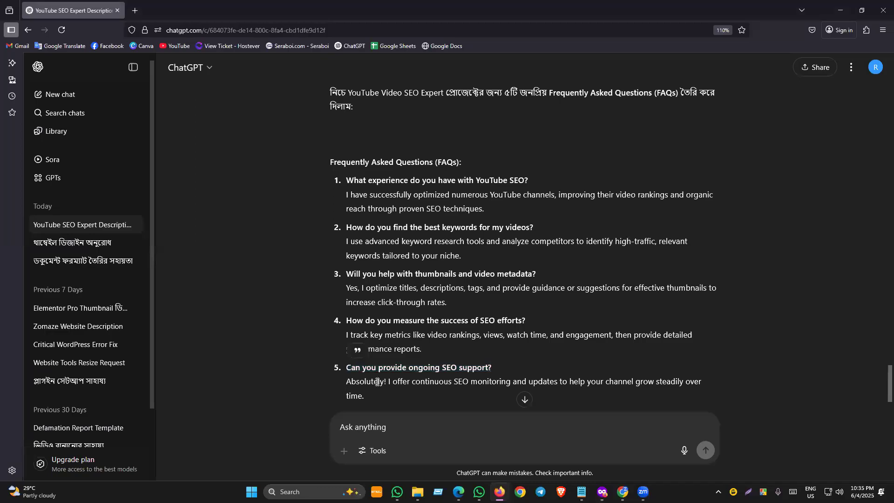
triple_click(378, 382)
key(ctrl+c)
click(602, 491)
click(301, 378)
key(ctrl+v)
click(542, 423)
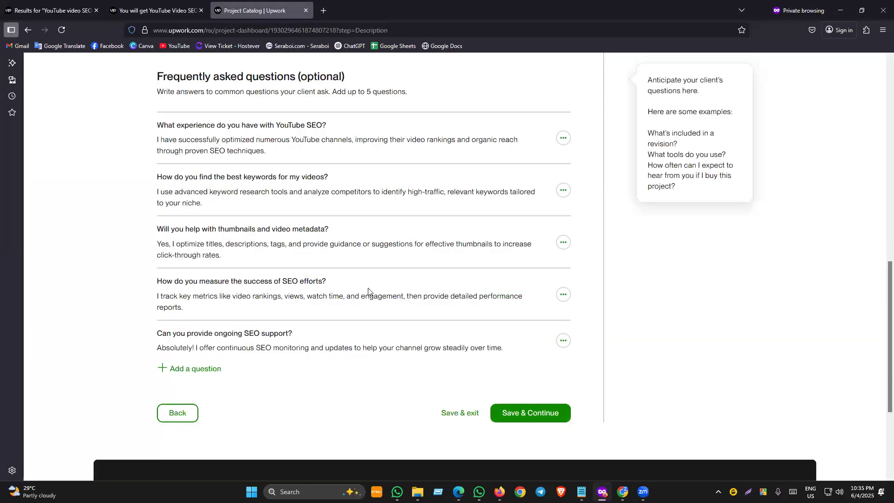
Review the whole project description page, checking the project summary, project steps and FAQ entries.
scroll(368, 291, up, 10)
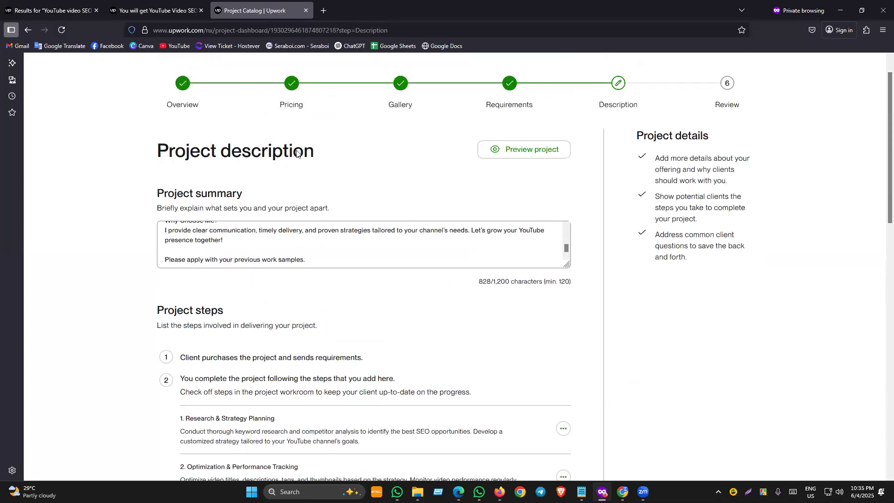
scroll(296, 154, up, 2)
click(310, 278)
scroll(311, 278, up, 3)
scroll(311, 278, up, 3)
scroll(234, 284, down, 5)
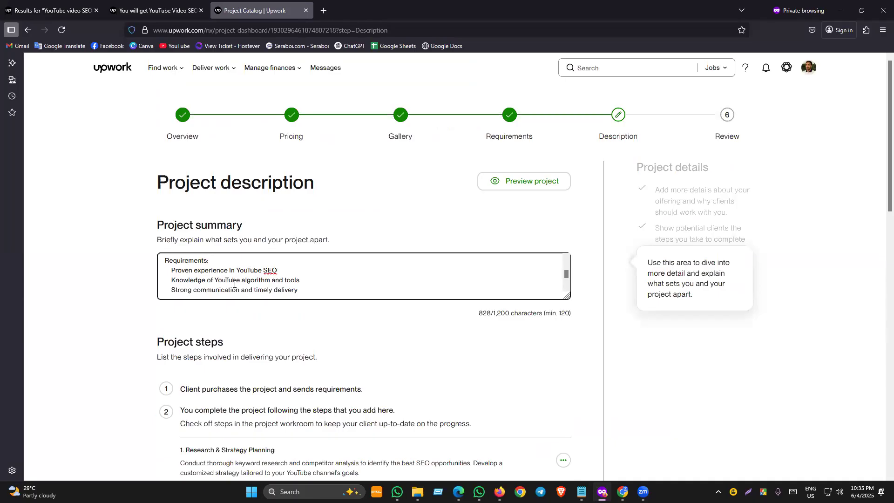
scroll(234, 284, down, 6)
scroll(376, 206, up, 4)
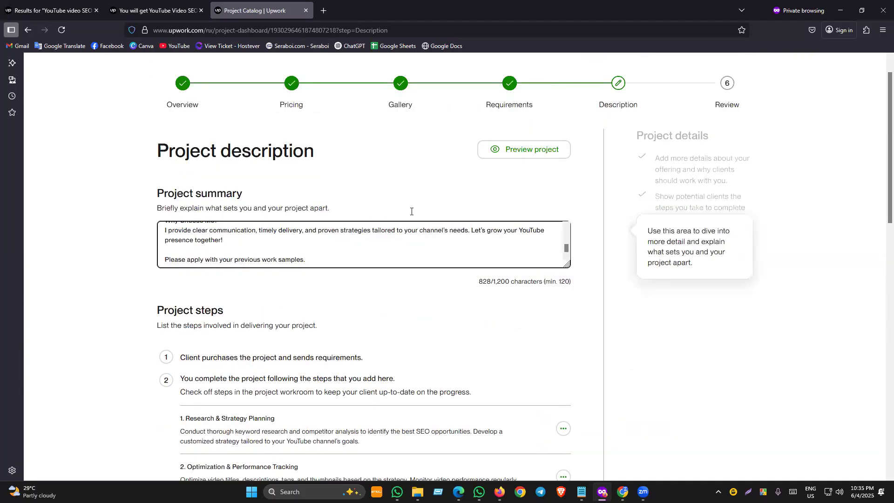
scroll(411, 211, up, 1)
scroll(273, 267, up, 5)
scroll(261, 279, down, 12)
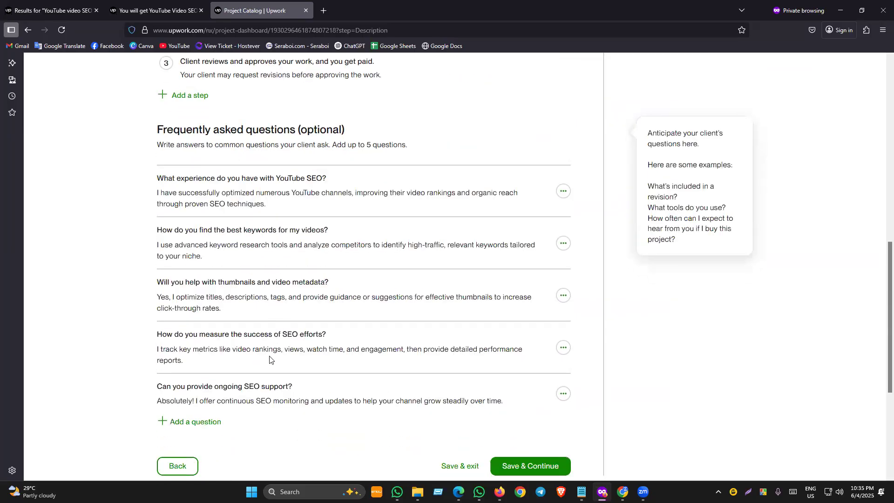
scroll(500, 217, down, 3)
scroll(467, 249, up, 12)
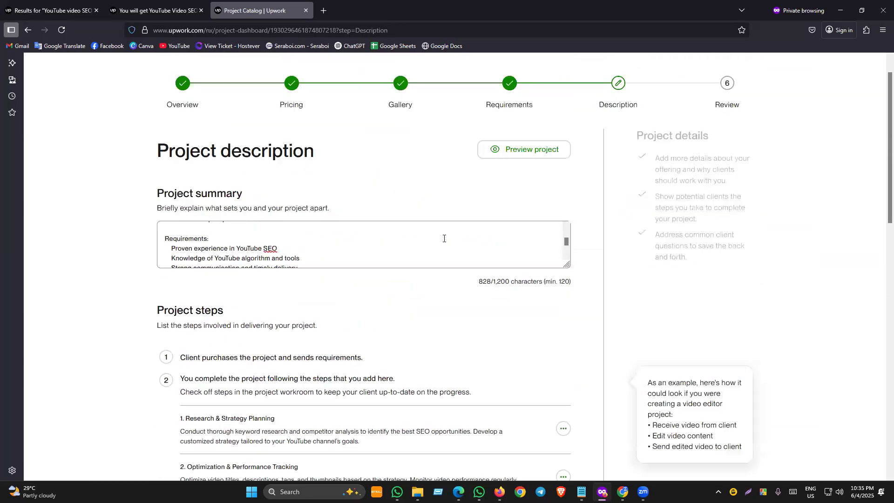
scroll(466, 232, up, 1)
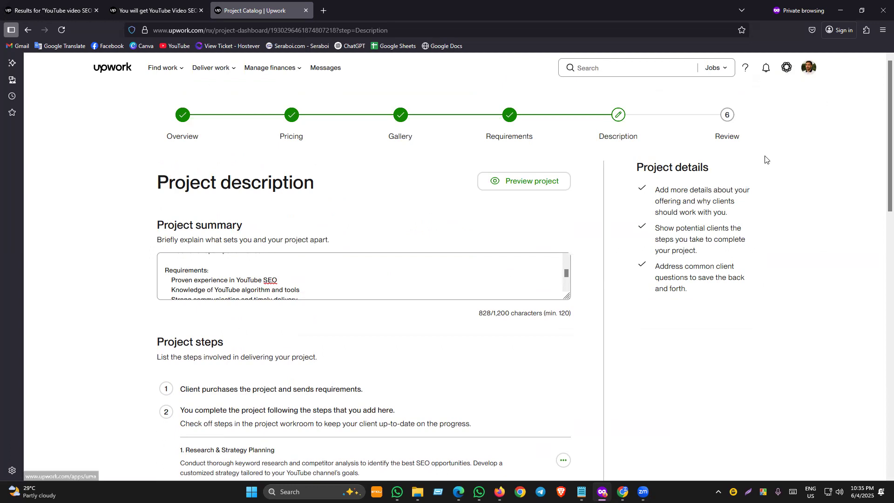
Open the chat with Uma, Upwork's AI, get past its welcome notice and read what it can help with.
click(781, 93)
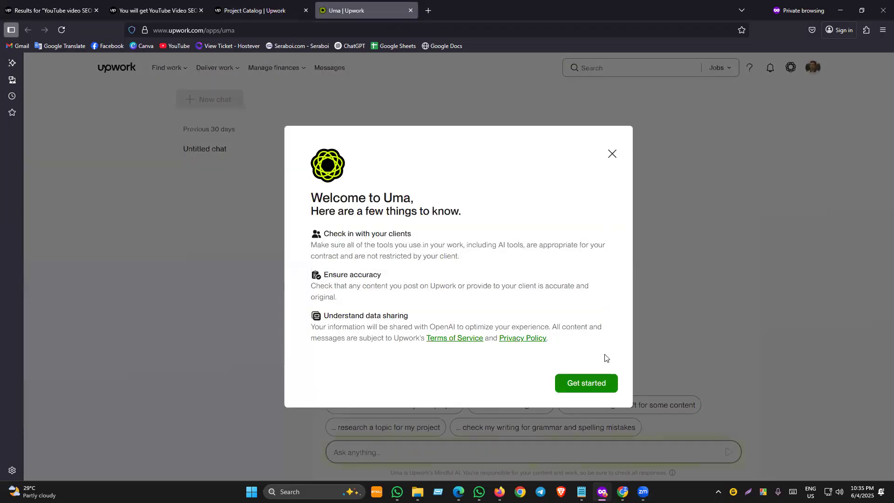
click(578, 389)
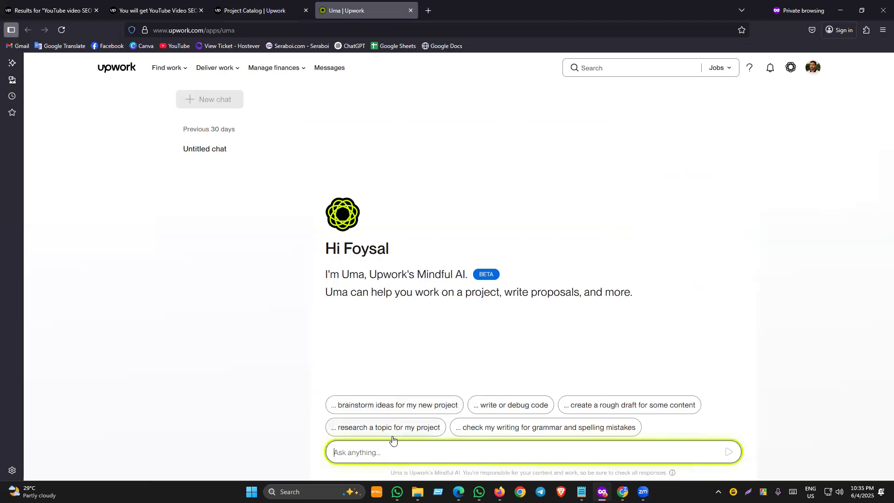
drag(319, 269, 642, 288)
click(530, 321)
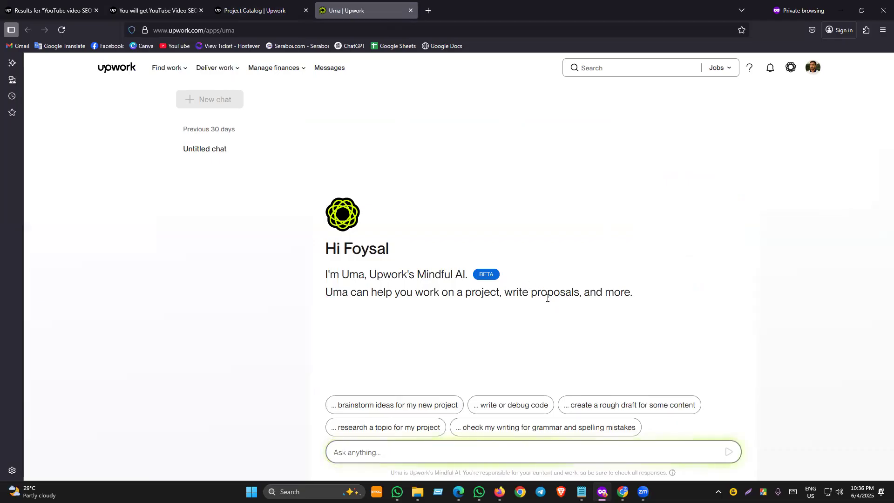
click(254, 10)
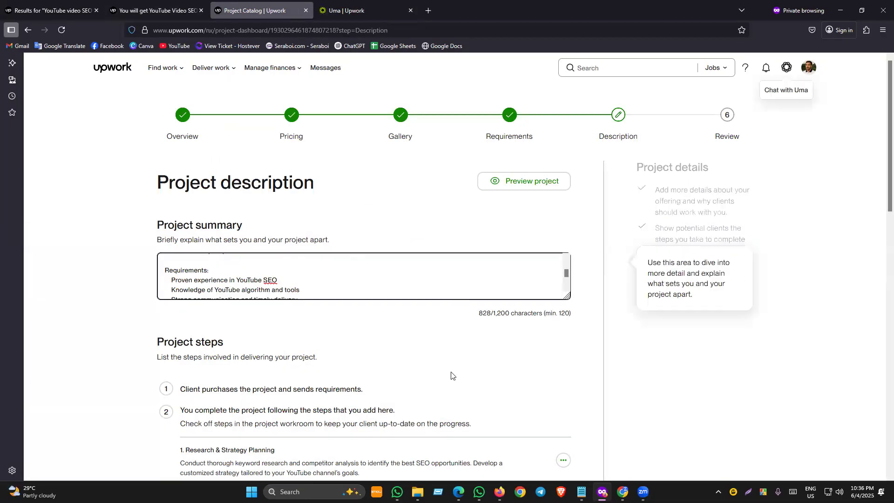
mouse_move(176, 68)
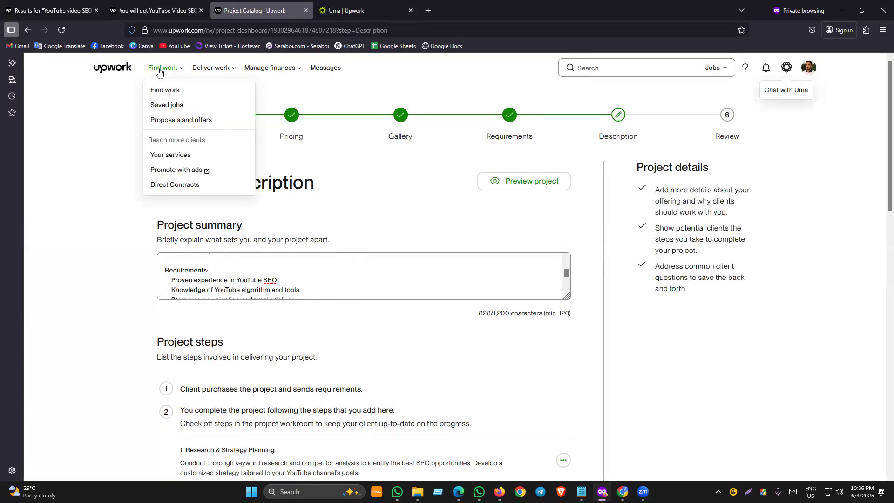
key(ctrl+Tab)
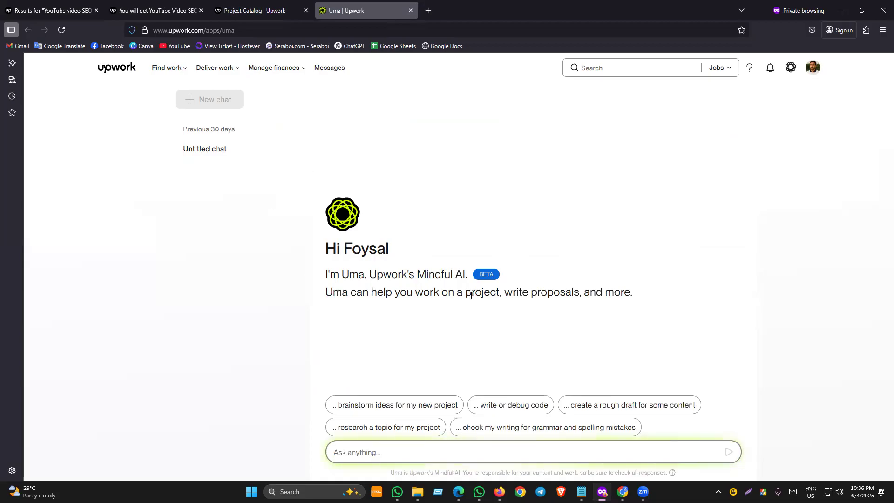
drag(465, 296, 644, 311)
click(473, 334)
Return to the project description, check the steps and FAQs once more, and save it to continue to the review stage.
click(272, 4)
scroll(249, 277, up, 5)
scroll(251, 281, down, 5)
scroll(339, 313, down, 10)
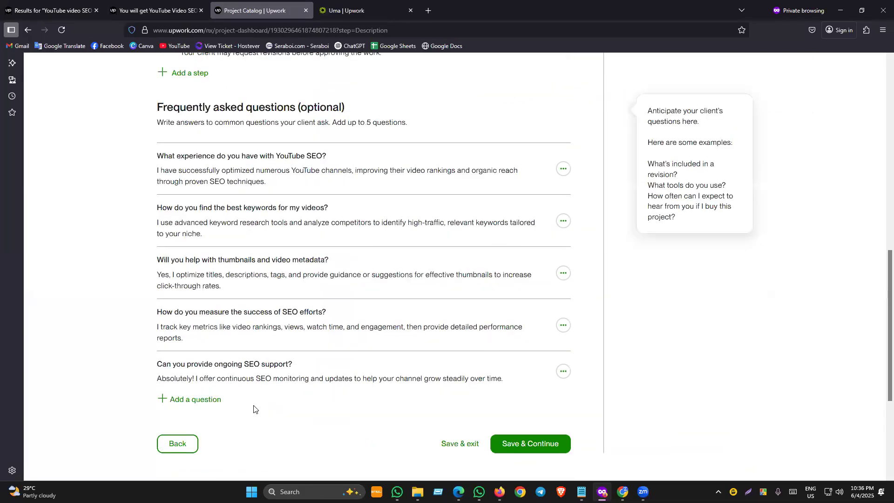
scroll(260, 286, down, 3)
scroll(296, 267, up, 6)
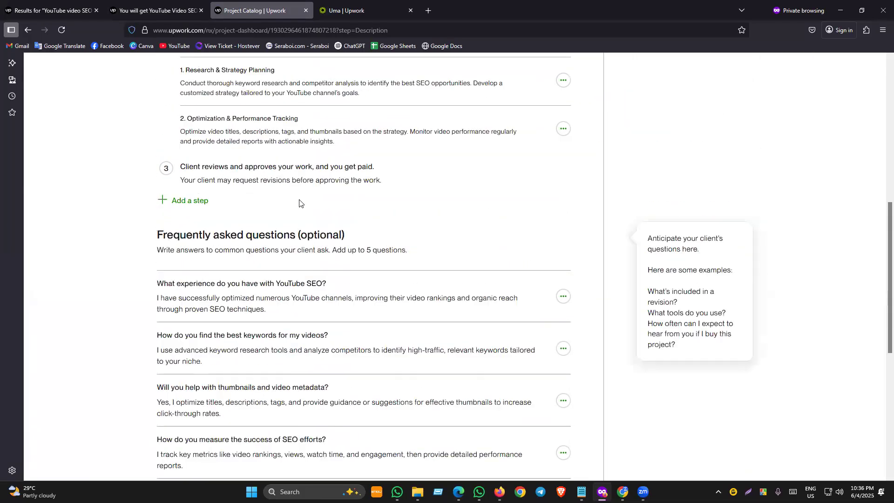
scroll(270, 183, up, 3)
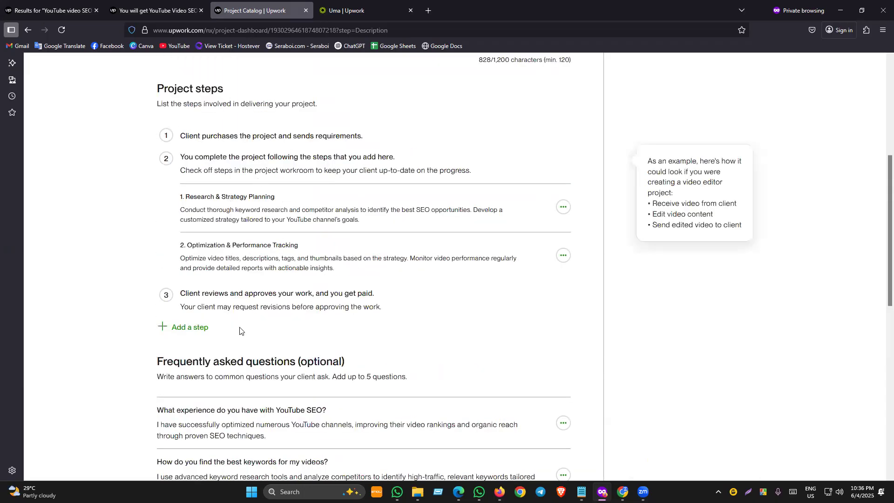
scroll(246, 343, down, 4)
scroll(280, 279, down, 2)
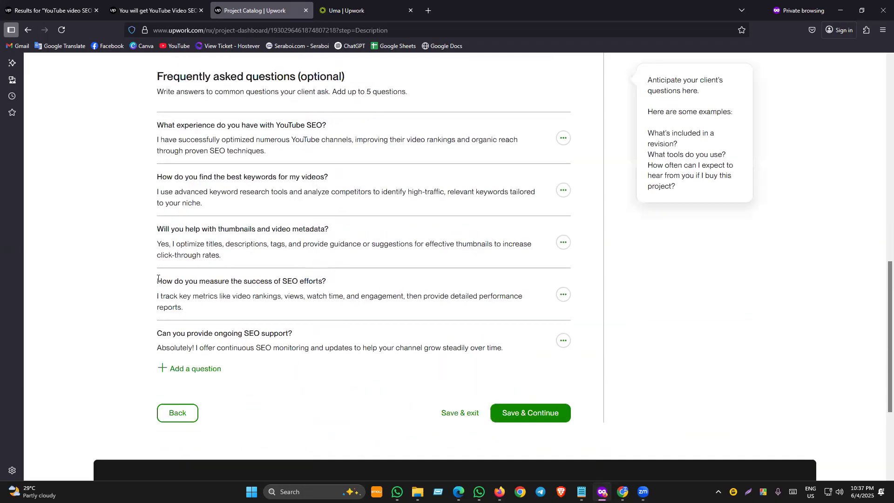
click(518, 419)
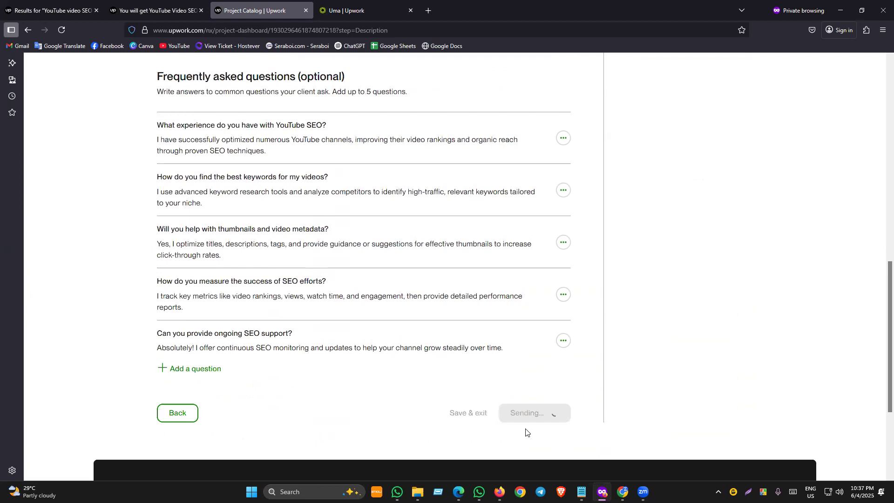
Examine the Finalize page, especially the setting for the maximum number of simultaneous projects.
scroll(353, 329, up, 2)
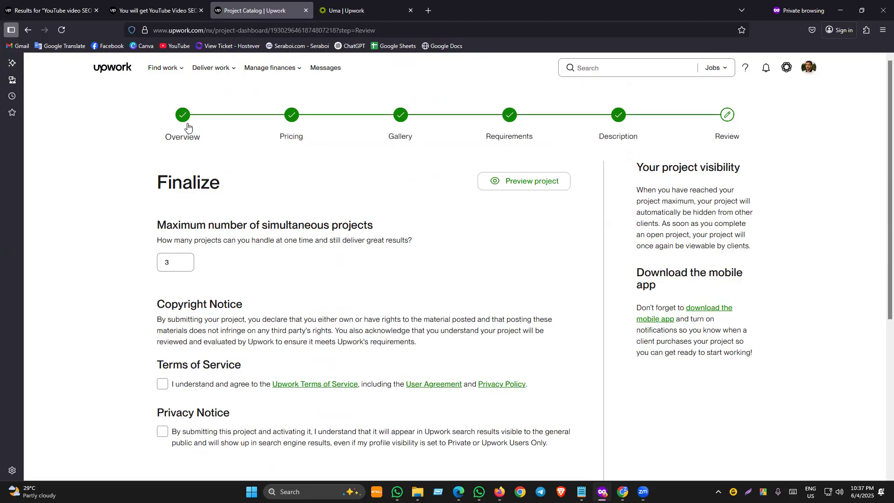
click(188, 261)
drag(156, 225, 387, 230)
click(382, 257)
drag(231, 240, 328, 241)
click(313, 243)
drag(159, 242, 275, 241)
click(247, 242)
click(176, 262)
click(117, 275)
scroll(175, 272, down, 5)
scroll(167, 195, up, 4)
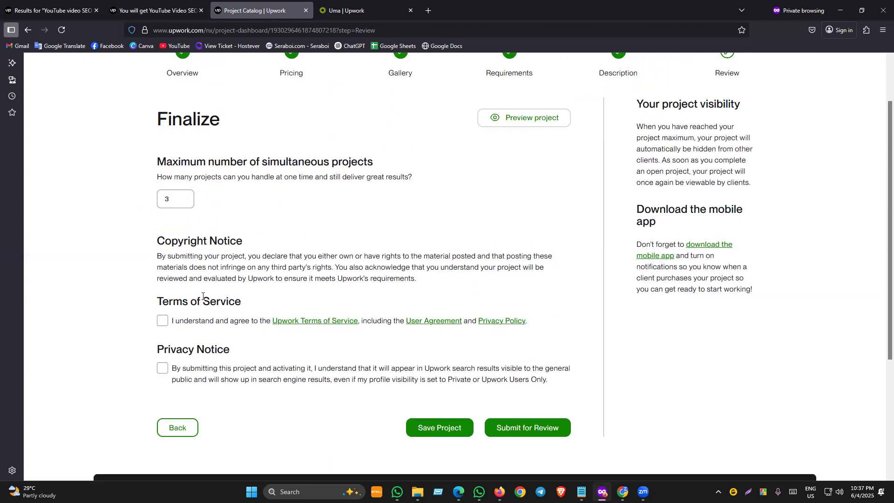
Agree to the Upwork Terms of Service and accept the Privacy Notice for the project.
click(163, 320)
click(162, 368)
scroll(190, 369, down, 1)
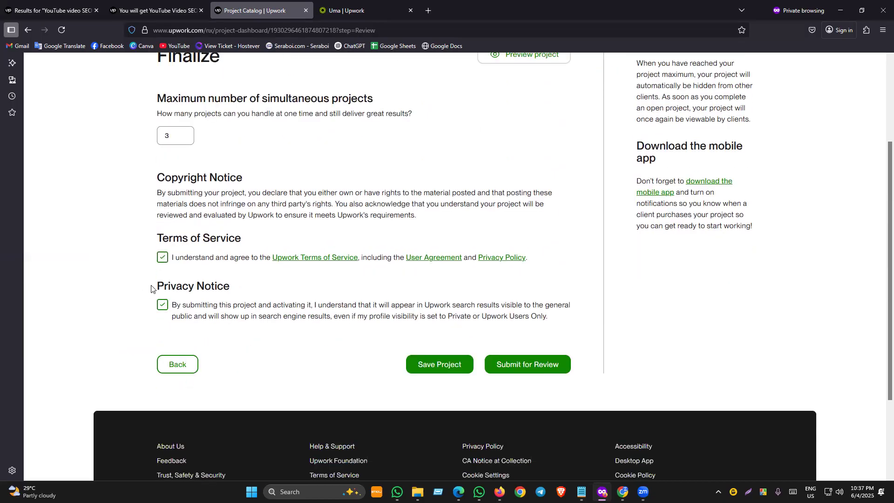
scroll(323, 357, up, 1)
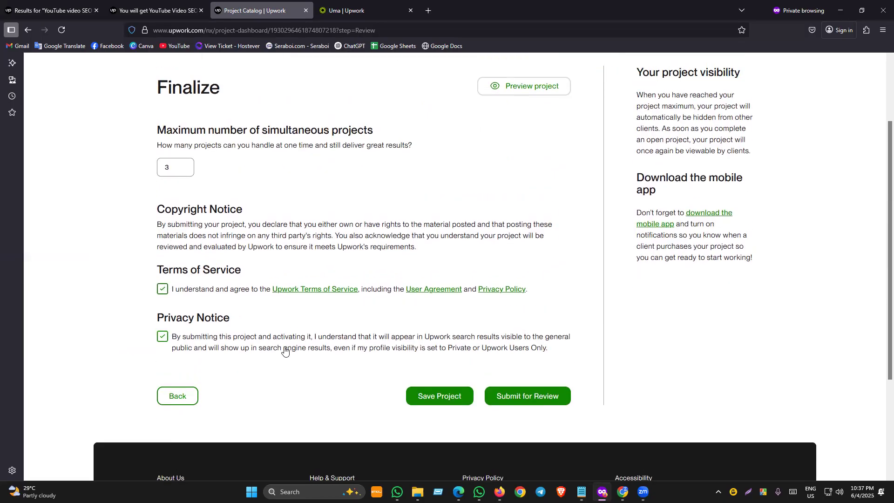
Submit the finished project for review and confirm sending it.
scroll(212, 322, up, 2)
scroll(246, 303, down, 5)
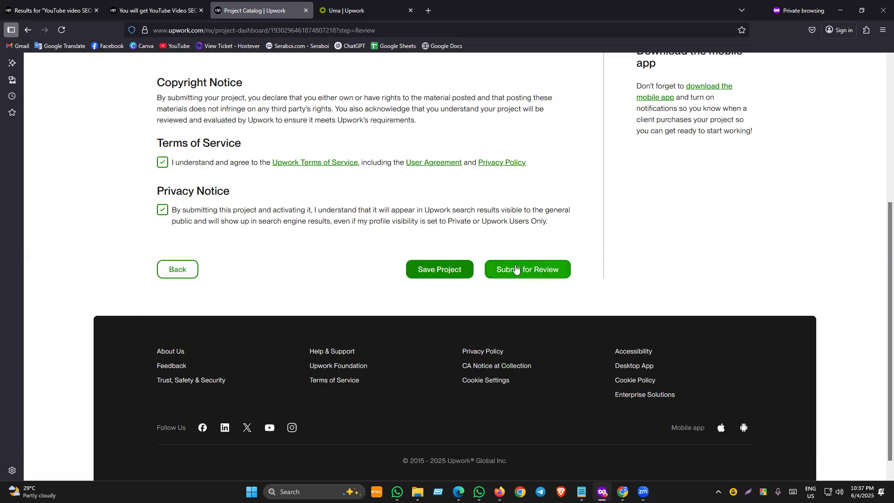
scroll(548, 275, up, 2)
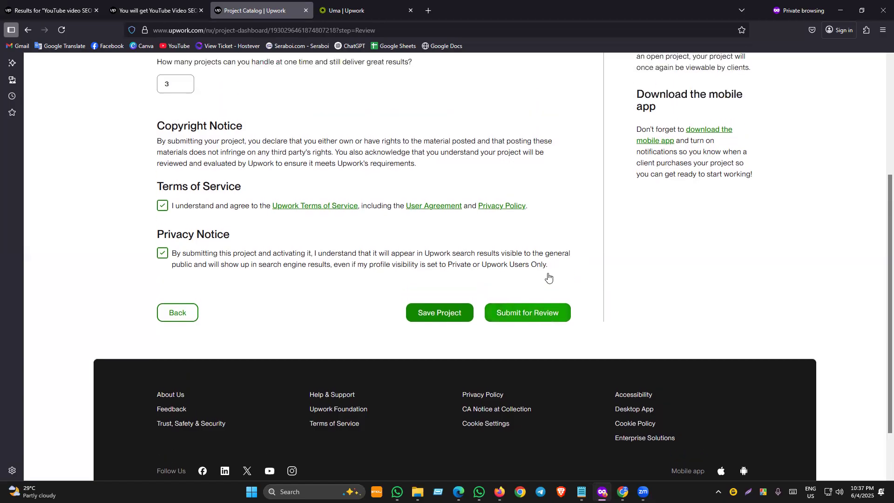
scroll(326, 317, up, 3)
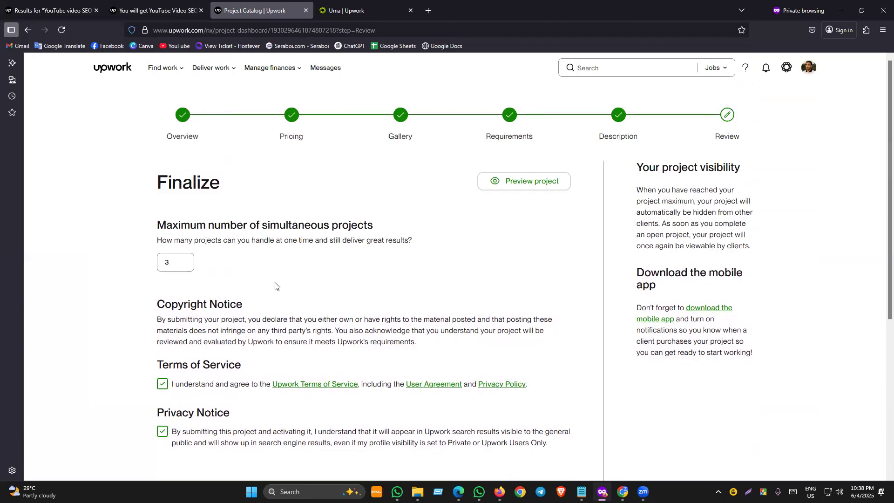
scroll(275, 285, down, 5)
scroll(502, 250, up, 5)
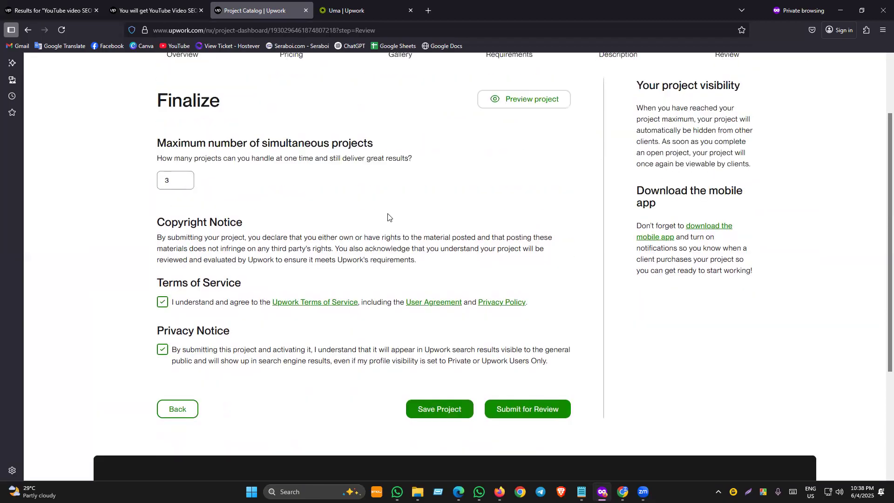
scroll(545, 228, down, 5)
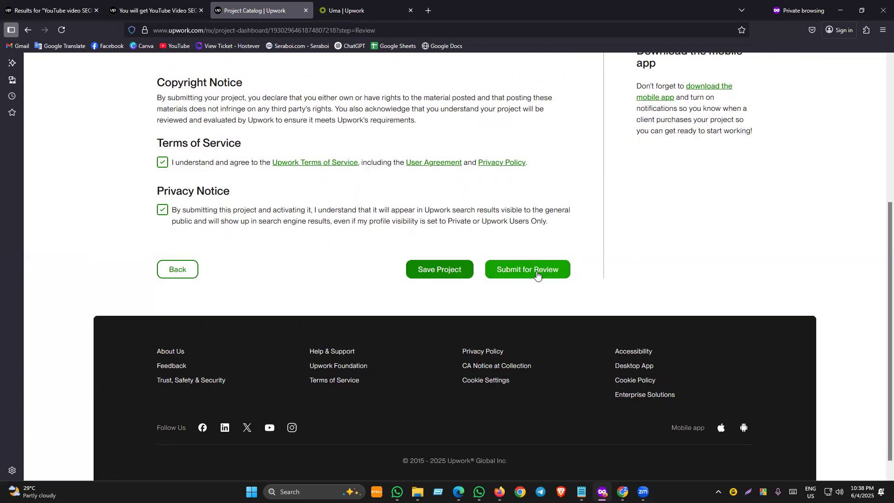
click(536, 275)
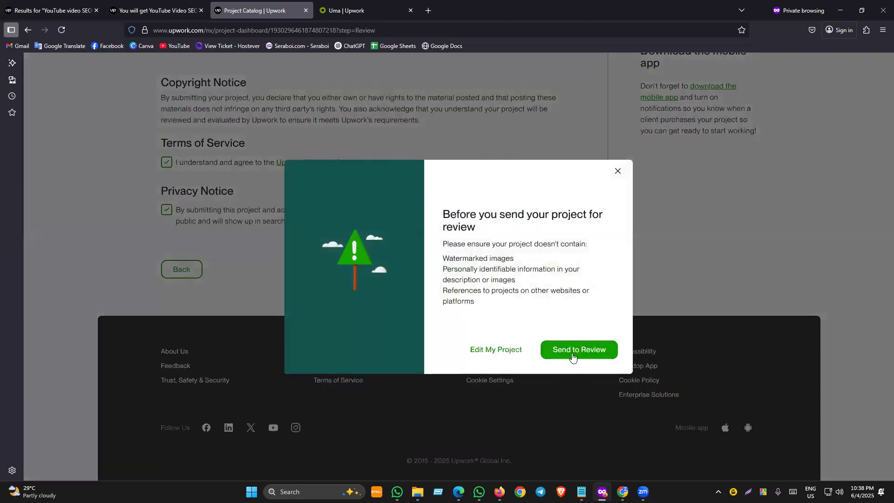
click(572, 356)
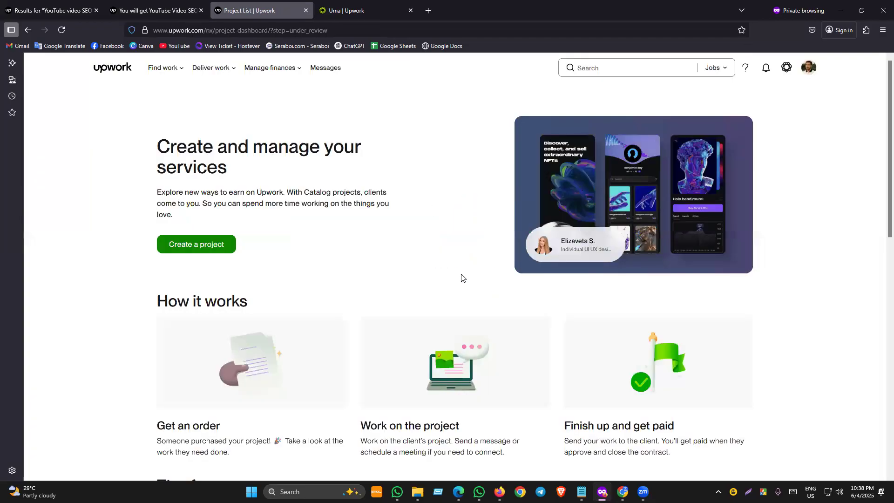
Check the submitted project's status in the project list, comparing the approved projects with those under review.
scroll(313, 344, down, 2)
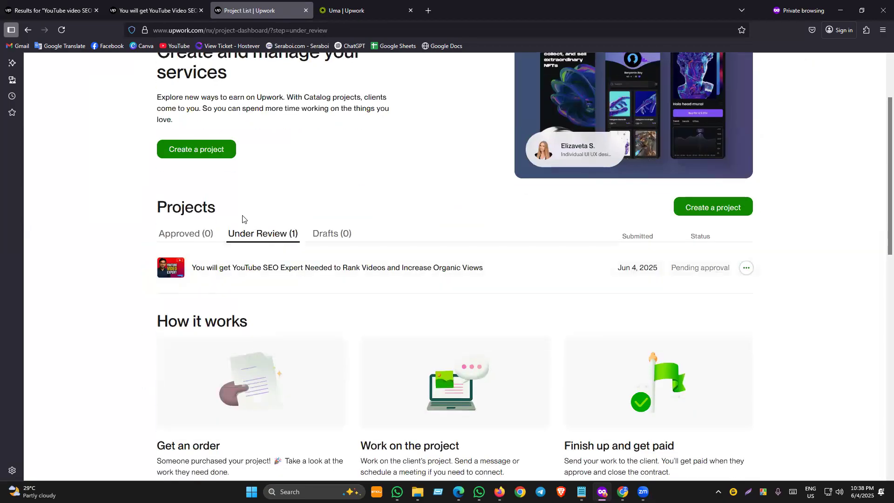
scroll(315, 359, down, 5)
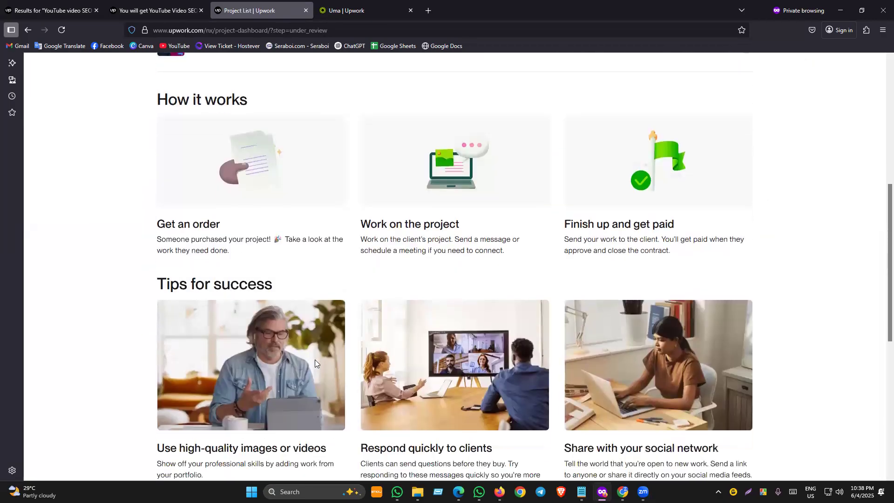
scroll(315, 359, up, 4)
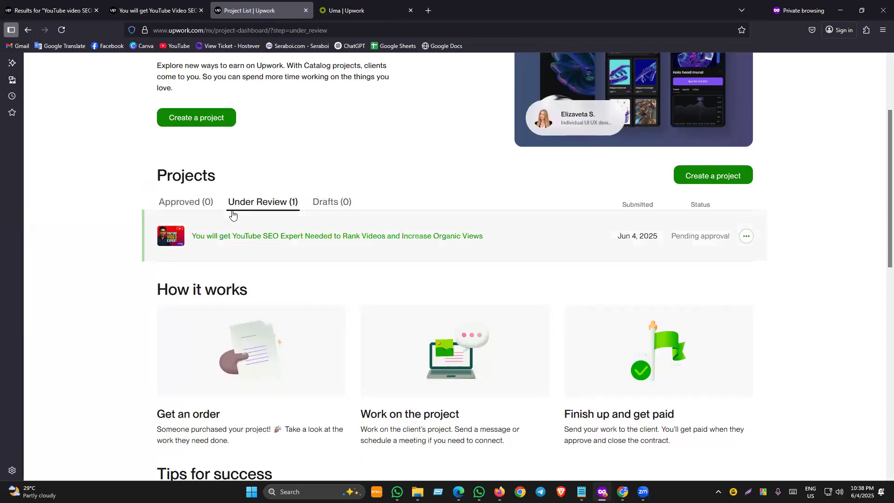
click(206, 201)
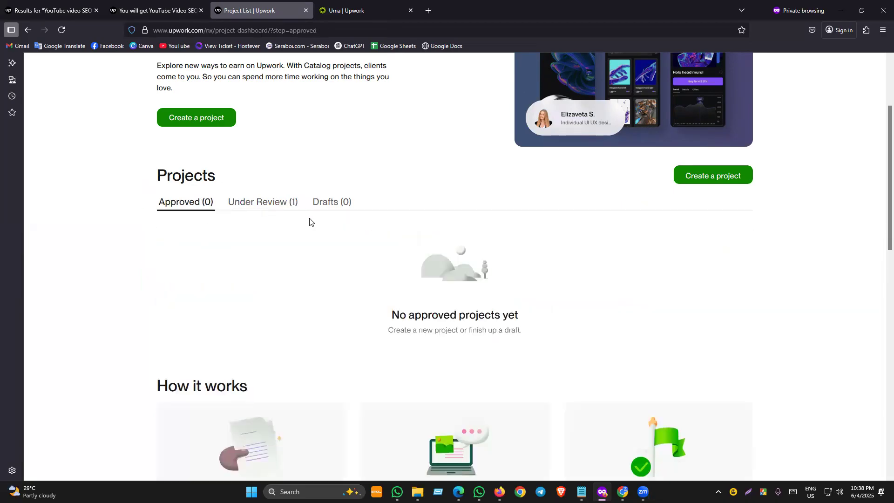
click(285, 203)
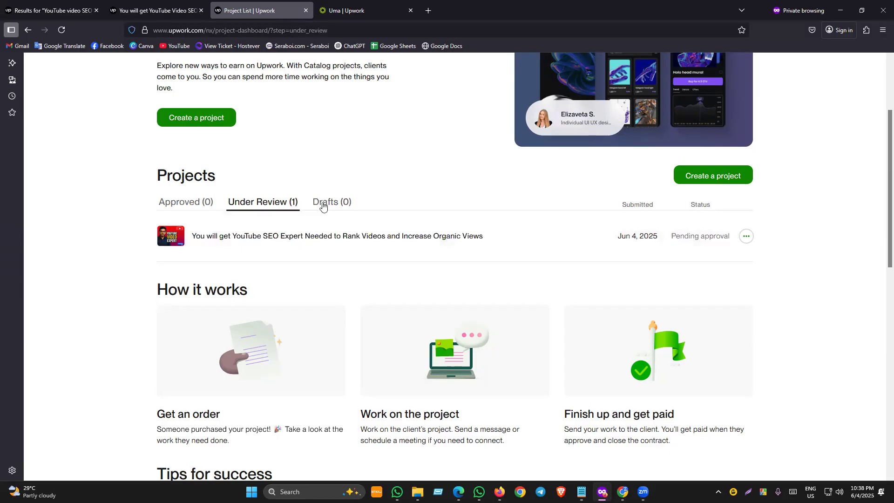
Check the account notifications and go to the project list from the notice about the YouTube SEO project.
scroll(703, 254, up, 2)
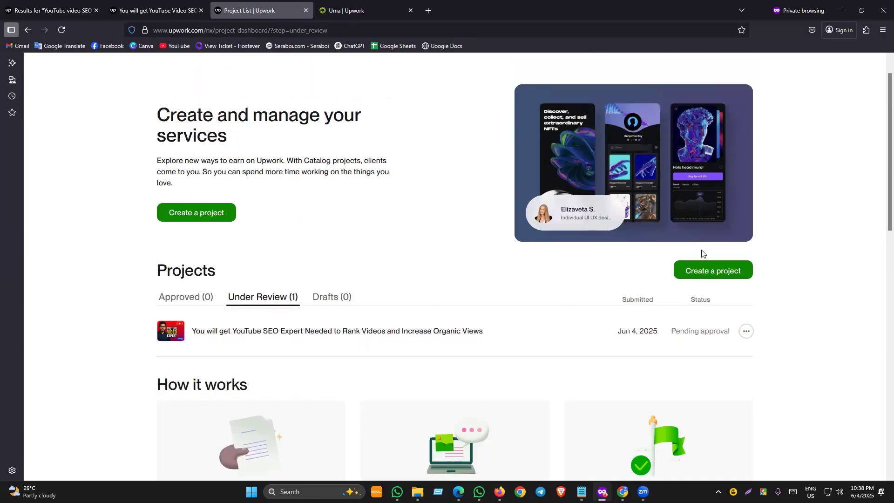
scroll(712, 287, up, 1)
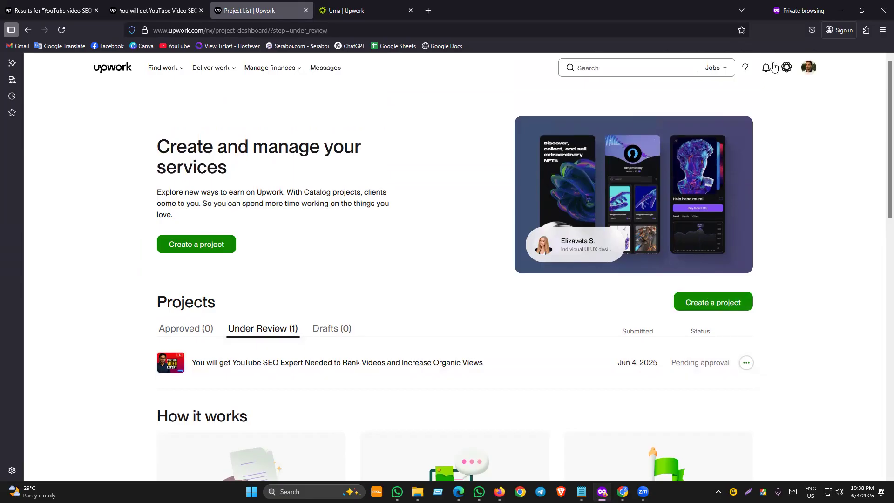
click(766, 69)
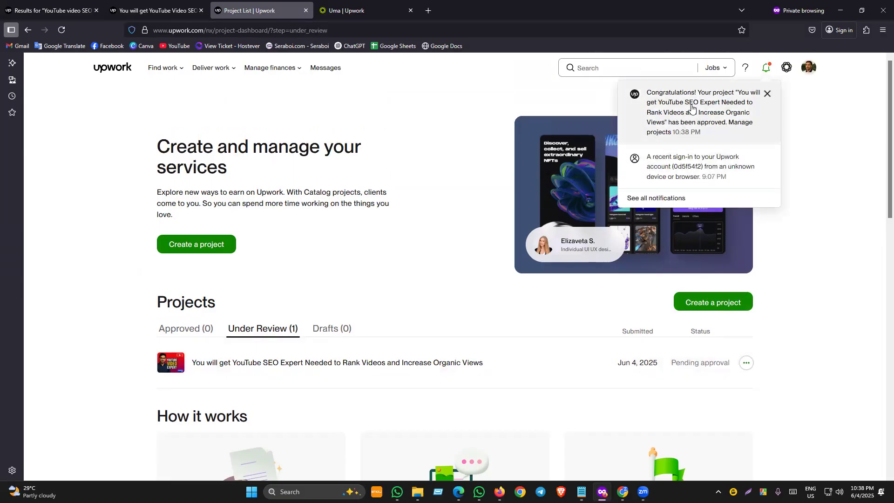
click(680, 134)
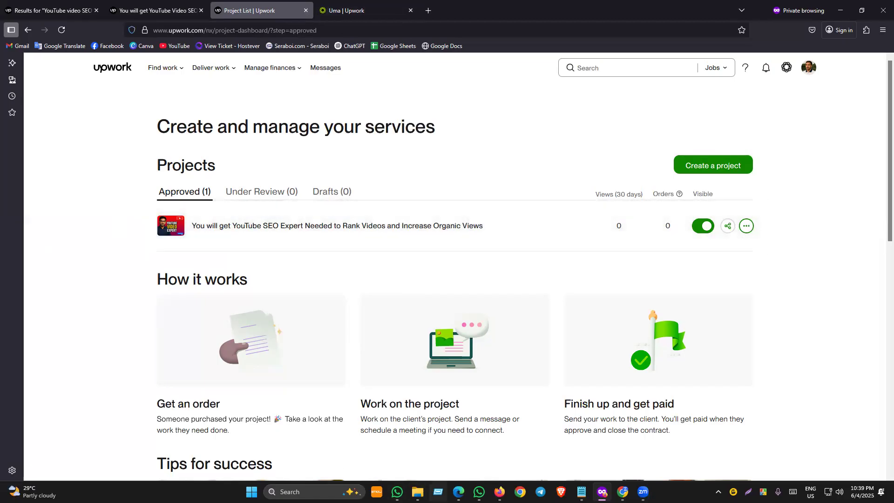
click(459, 491)
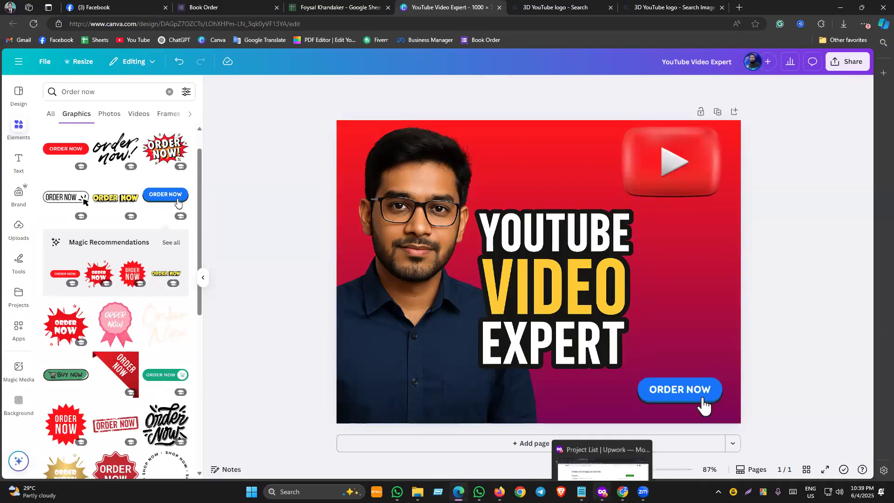
click(601, 492)
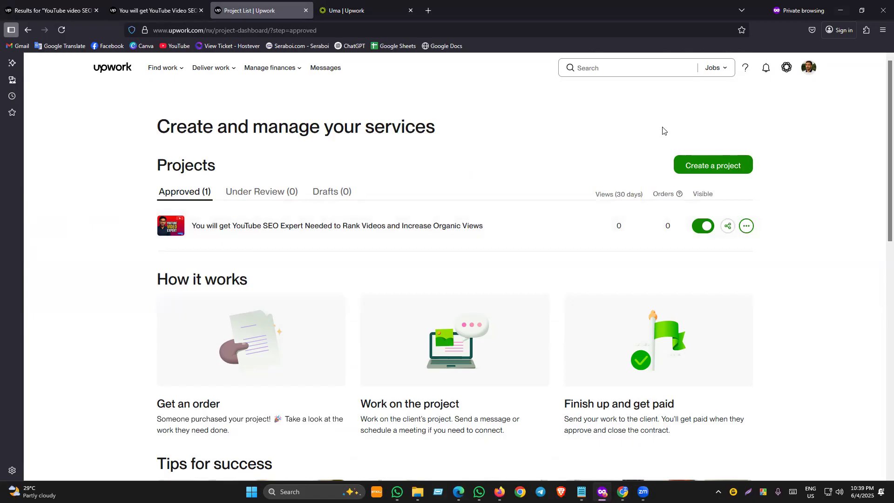
Open the approved YouTube SEO project's public page from the project list and complete the Cloudflare verification.
middle_click(221, 223)
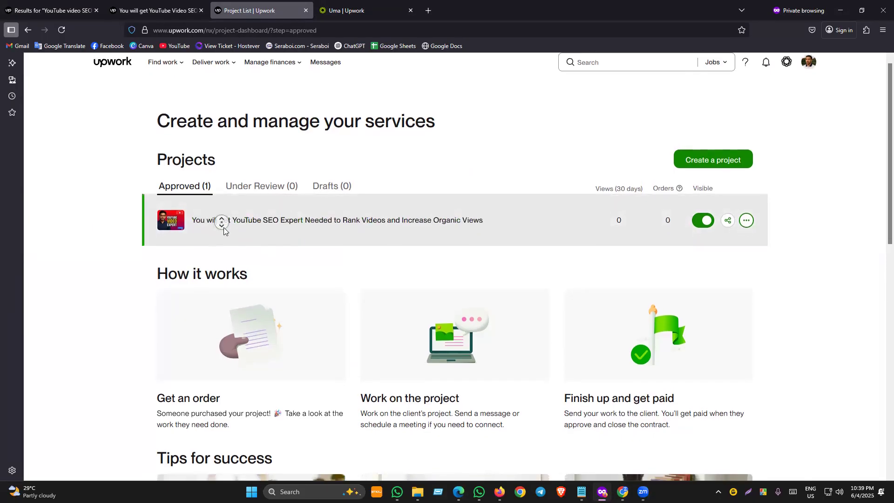
middle_click(249, 220)
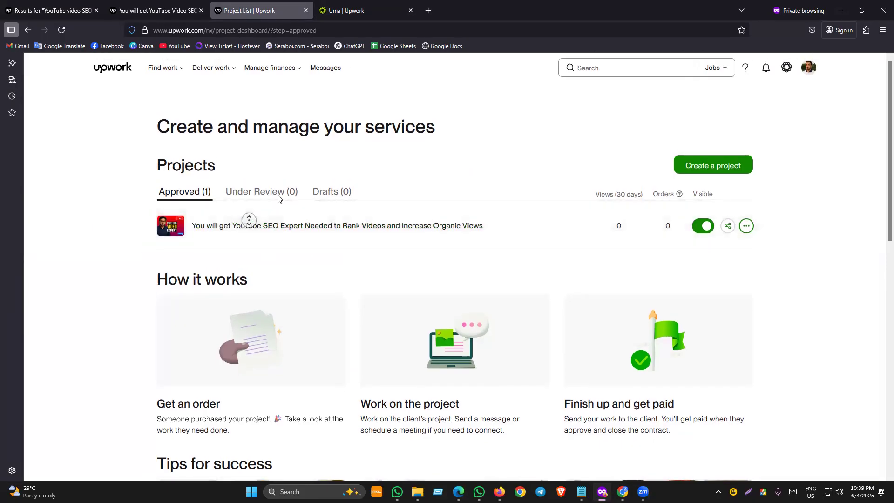
click(269, 228)
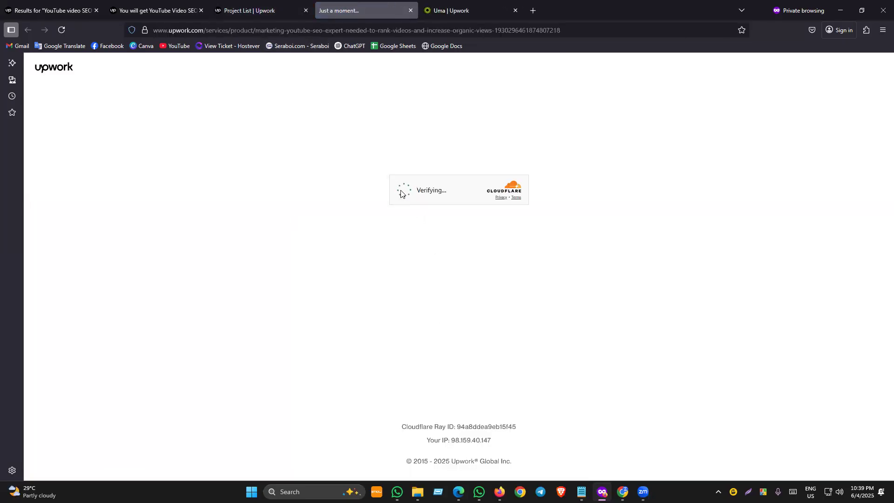
click(407, 192)
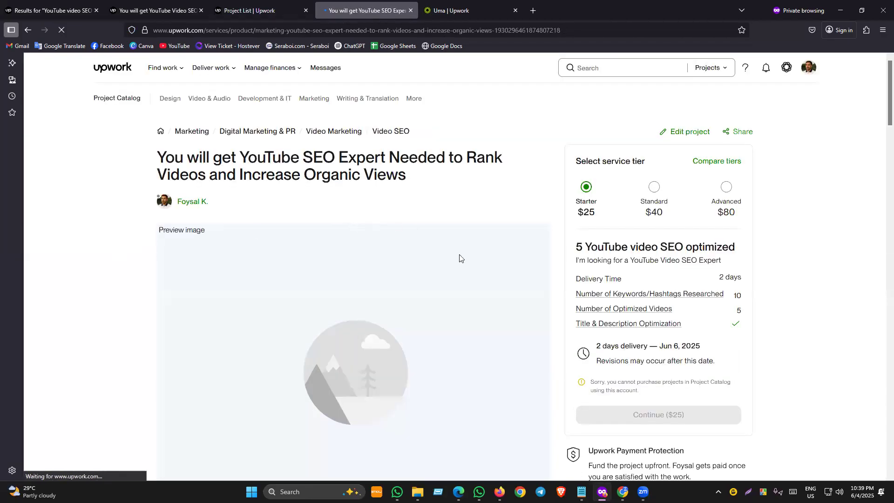
Review the project page's cover image, description and service-tier table, and view the package details for the Advanced tier.
scroll(471, 321, down, 3)
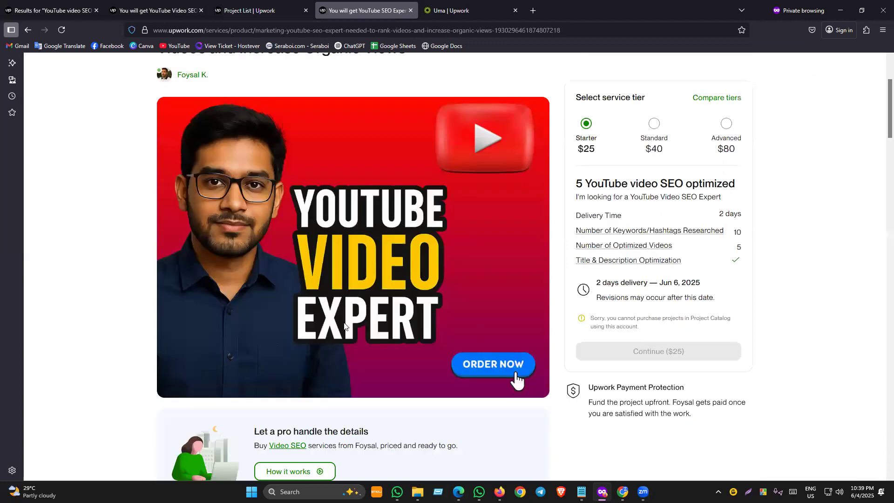
scroll(654, 302, down, 3)
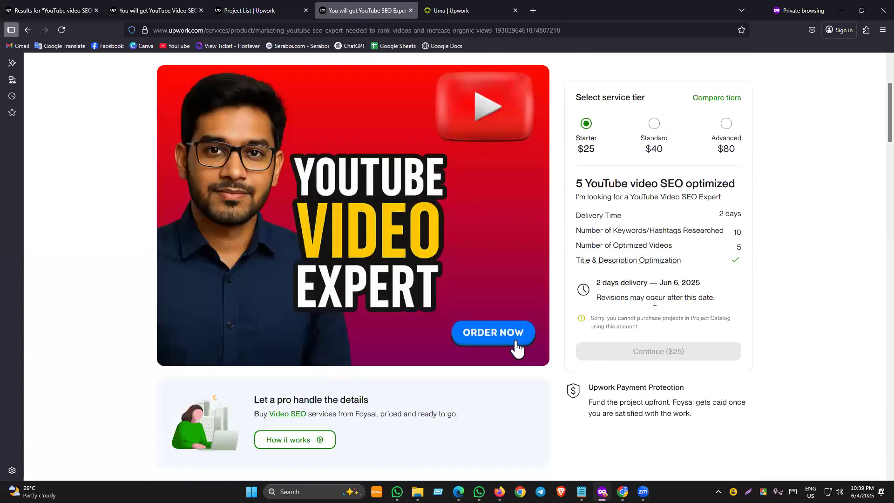
scroll(654, 302, down, 6)
scroll(353, 345, down, 9)
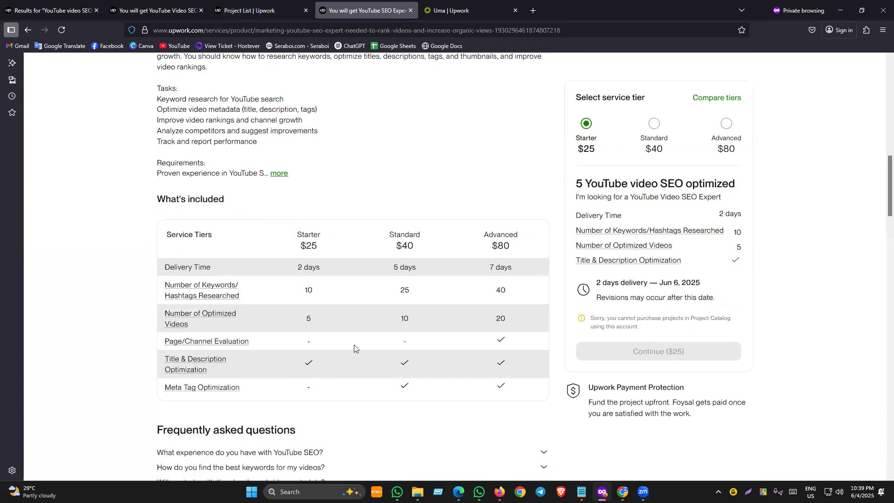
scroll(523, 312, up, 4)
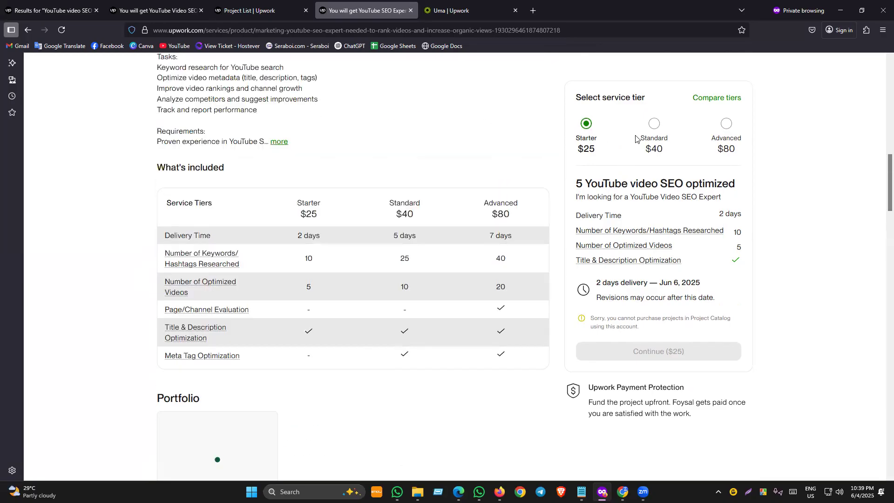
click(678, 136)
click(725, 124)
scroll(512, 256, up, 8)
scroll(473, 254, up, 6)
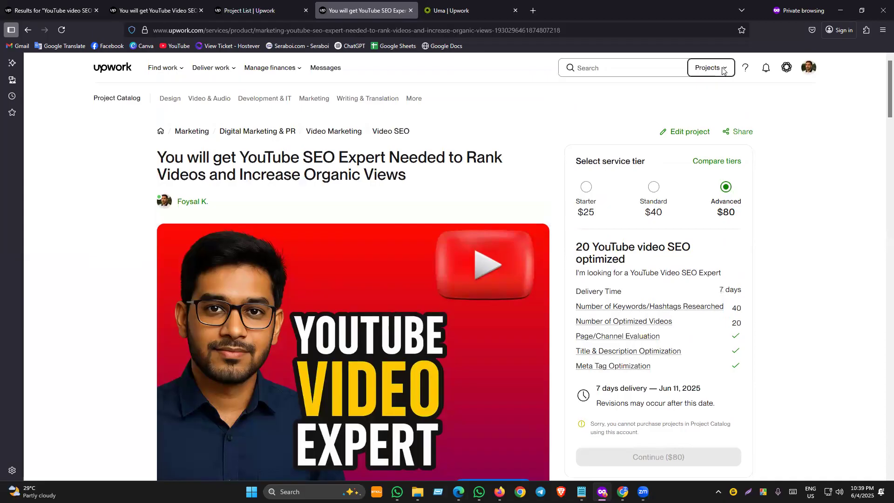
Open the account's own freelancer profile and expand the full overview text.
click(809, 68)
click(720, 157)
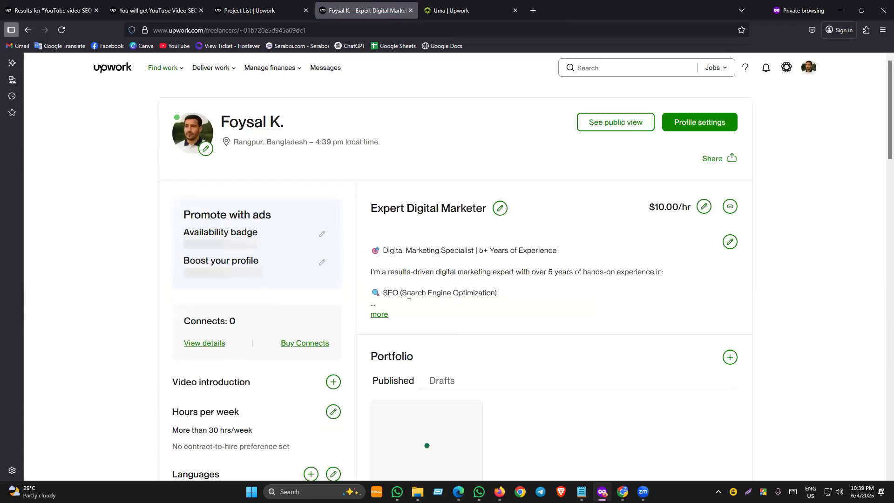
scroll(502, 264, down, 2)
scroll(502, 264, down, 2)
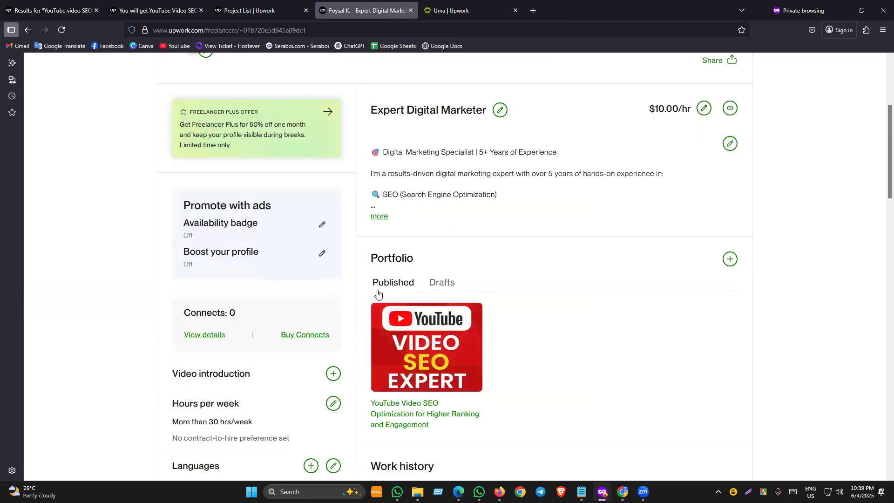
click(380, 217)
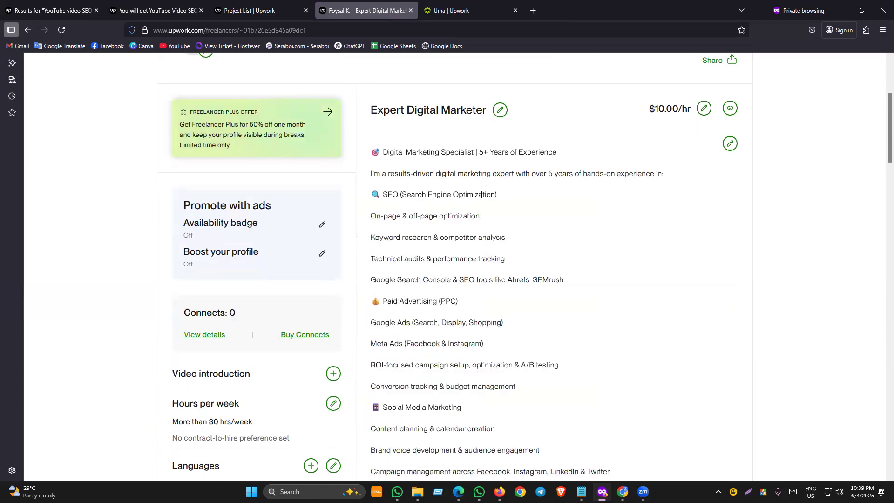
Examine how the YouTube SEO project is presented in the profile's project catalog section, along with the skills and portfolio.
scroll(430, 335, down, 20)
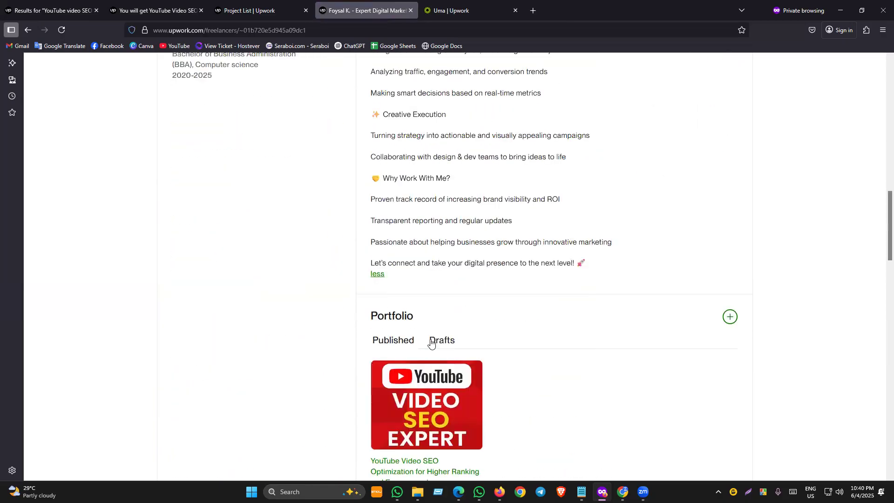
scroll(623, 309, down, 6)
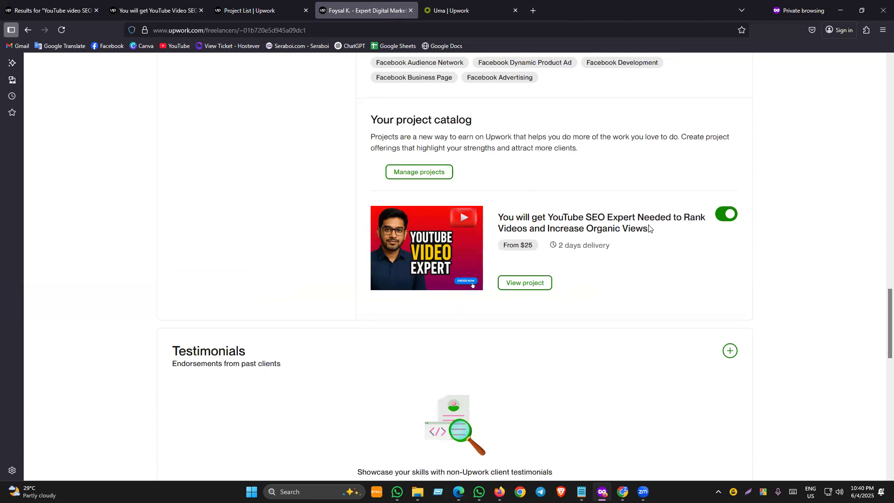
drag(501, 218, 652, 230)
click(794, 239)
scroll(507, 299, up, 4)
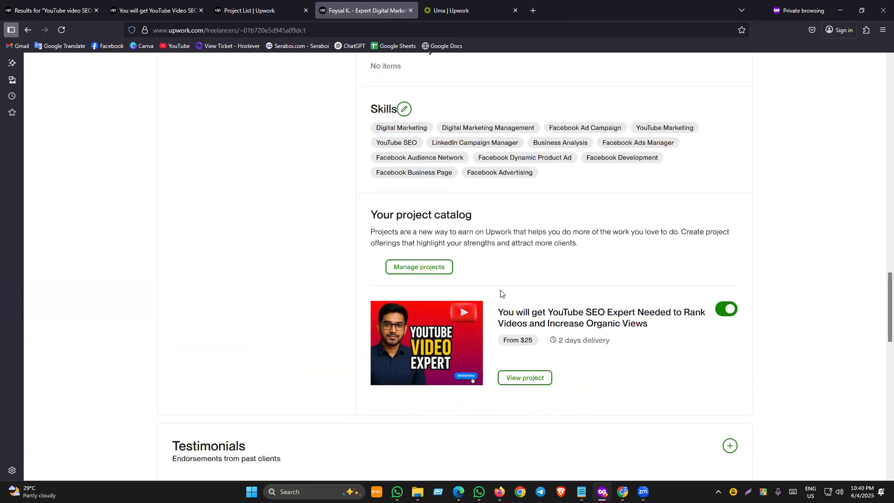
scroll(364, 340, down, 1)
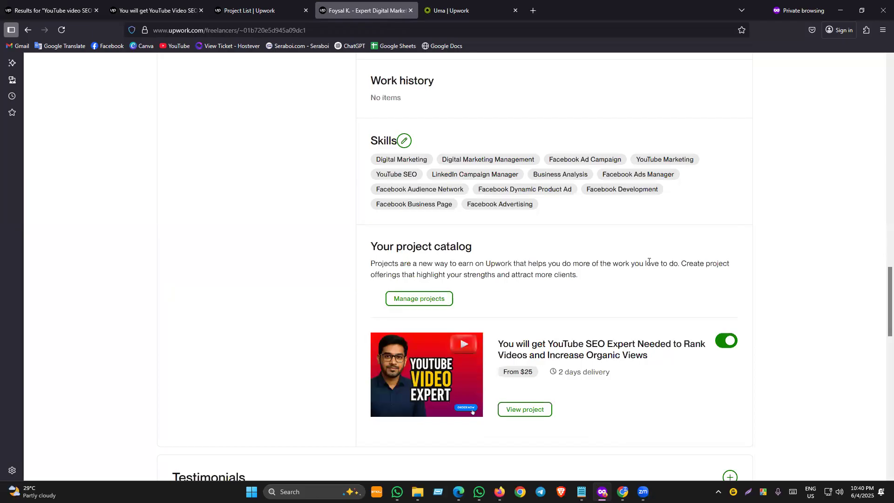
scroll(475, 293, up, 2)
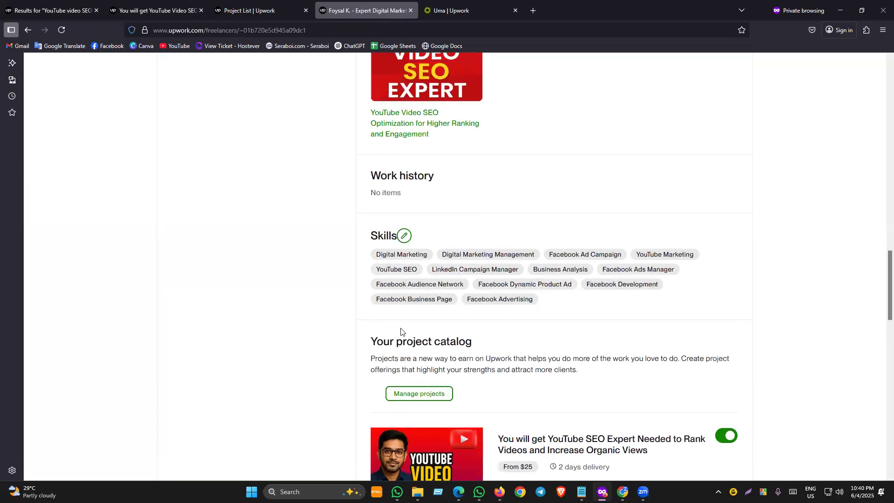
scroll(401, 331, down, 3)
scroll(571, 333, up, 8)
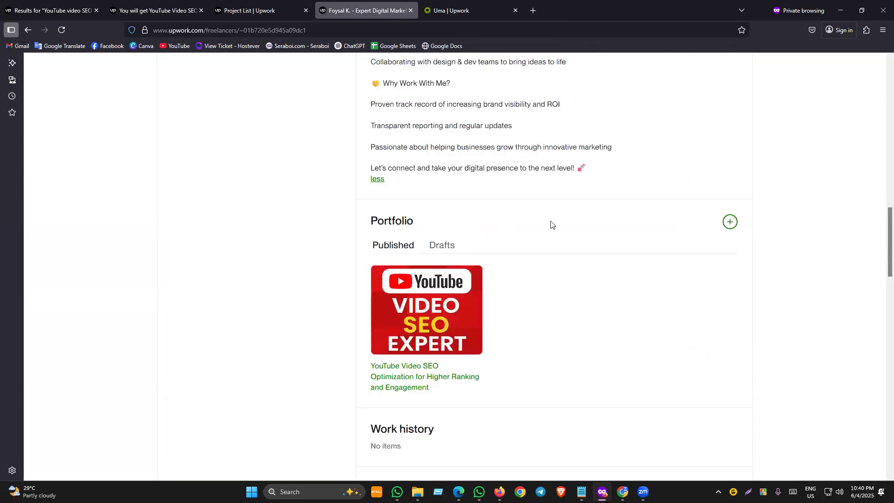
Review the profile once more between its header and the Portfolio section, including the overview.
scroll(540, 196, up, 15)
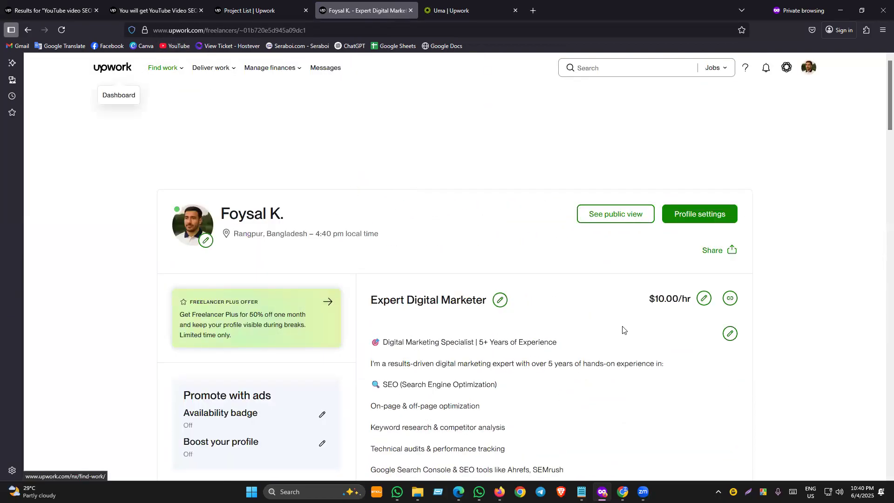
scroll(623, 329, down, 15)
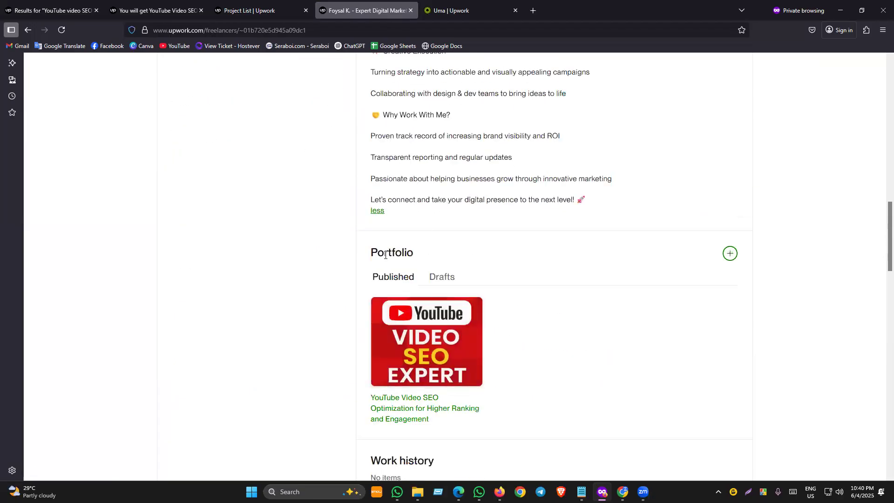
double_click(370, 257)
click(540, 282)
scroll(580, 361, up, 1)
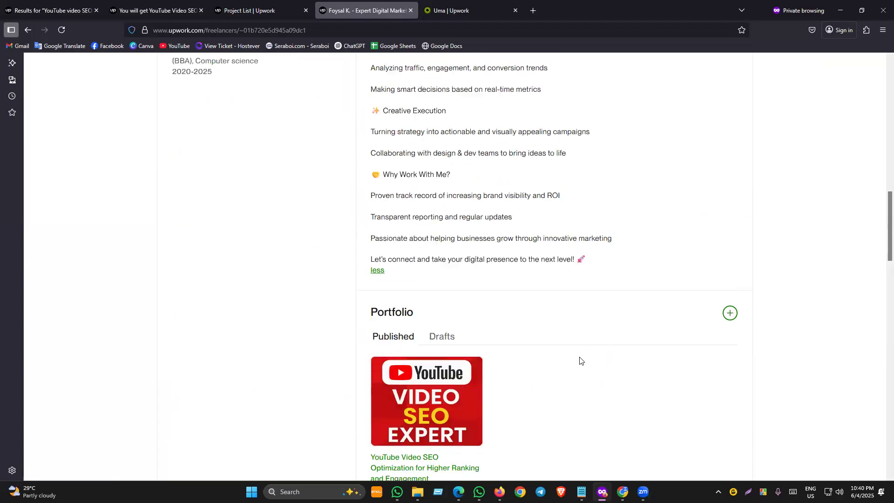
scroll(563, 340, up, 10)
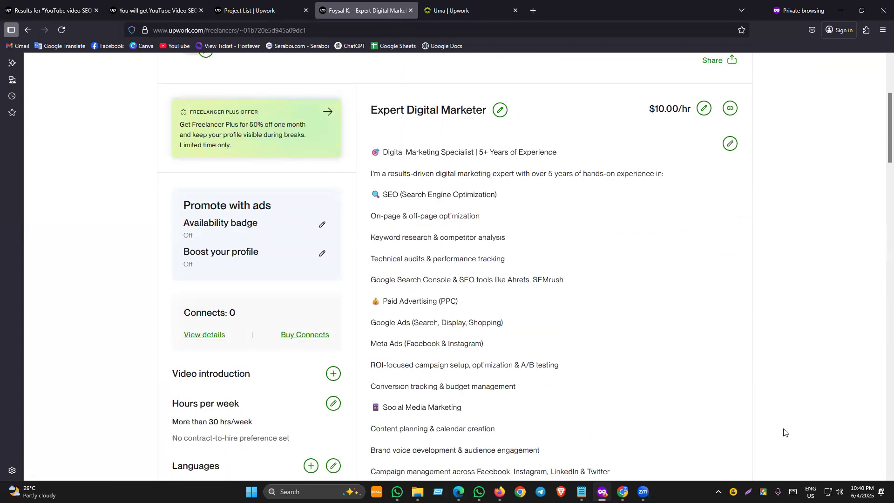
scroll(352, 372, up, 3)
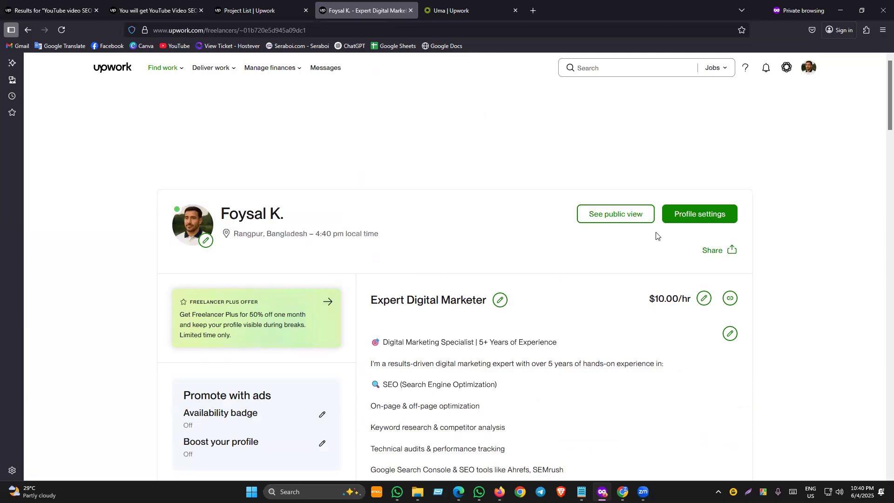